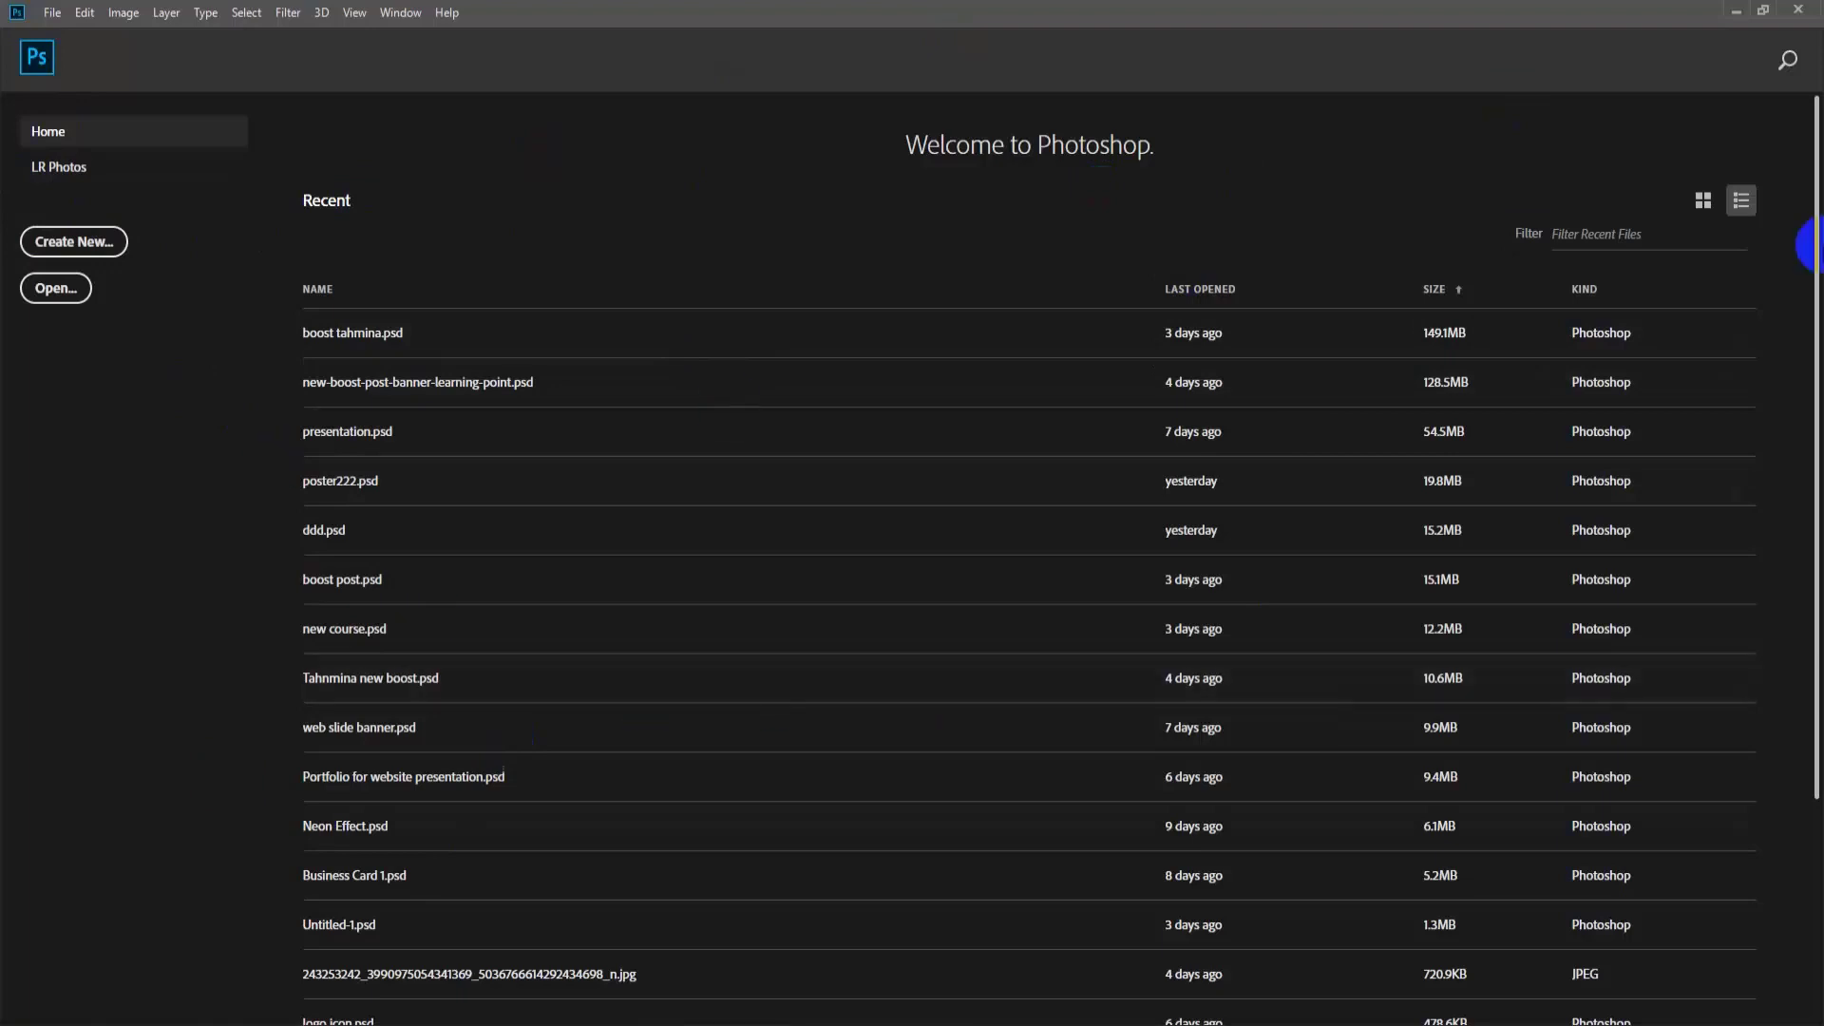
Preview the recent files as thumbnails and return to the list view.
click(1703, 201)
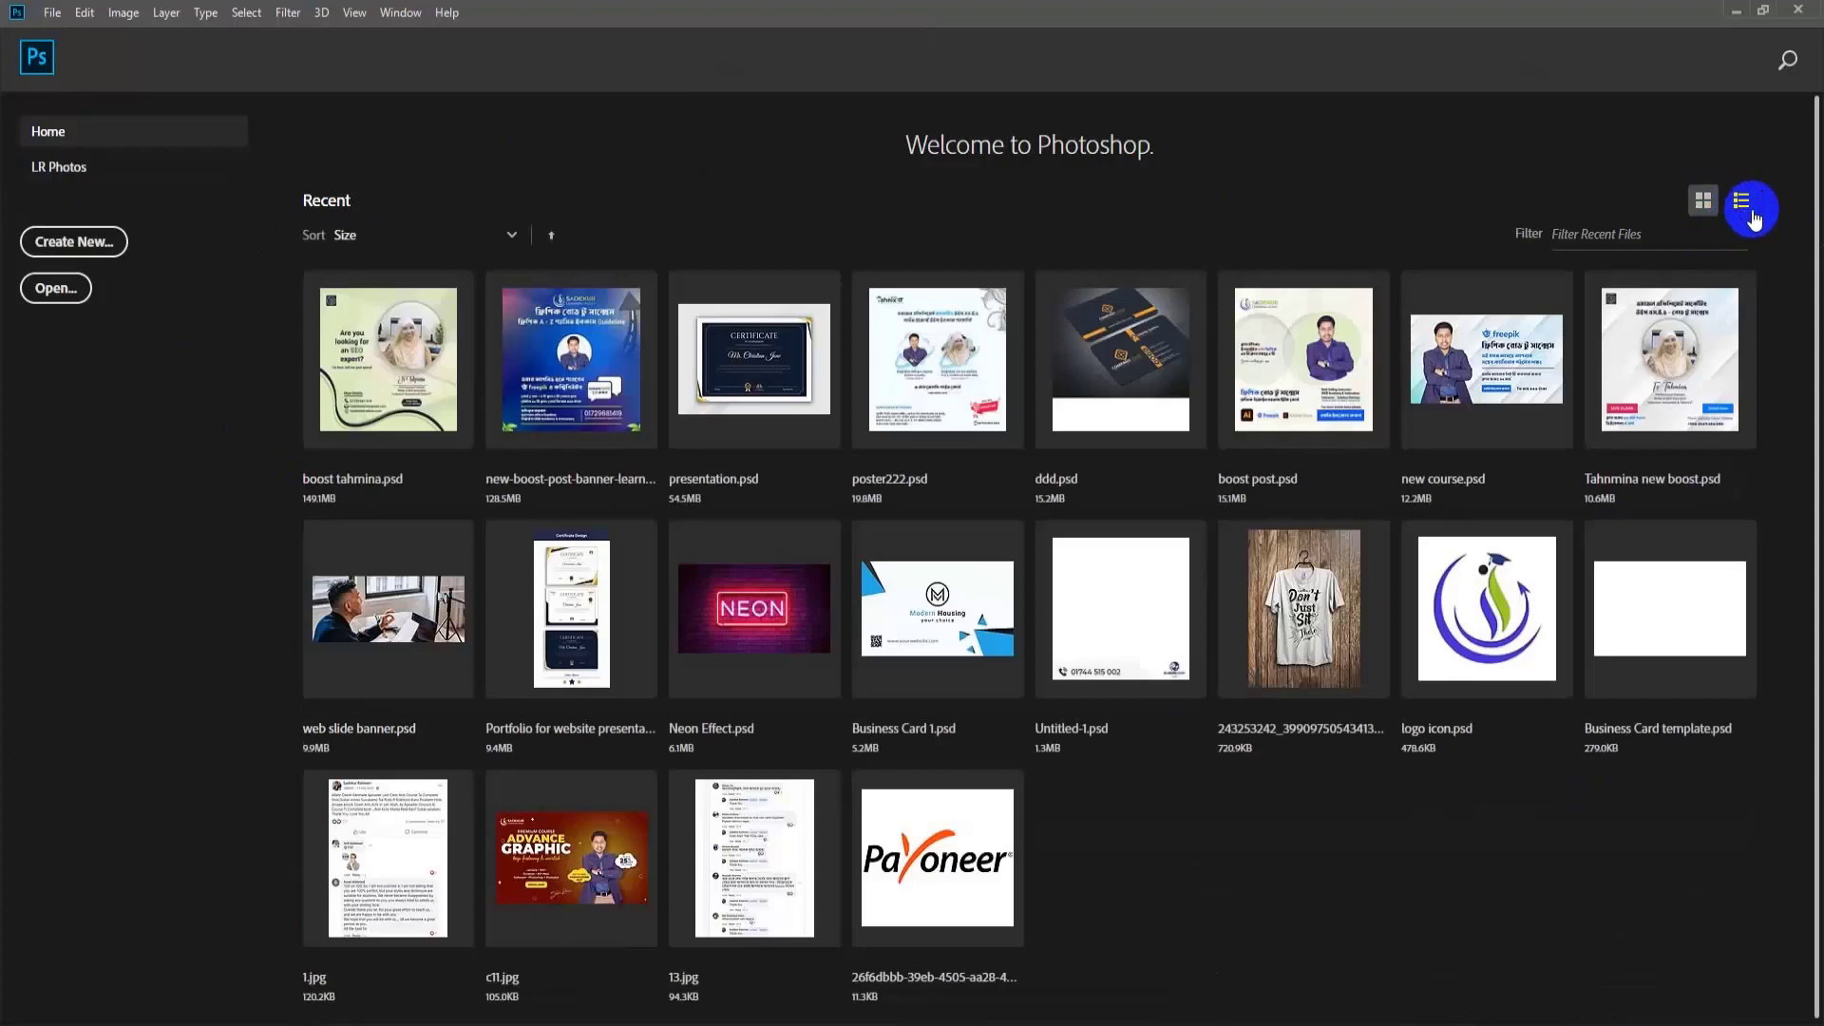
click(1744, 204)
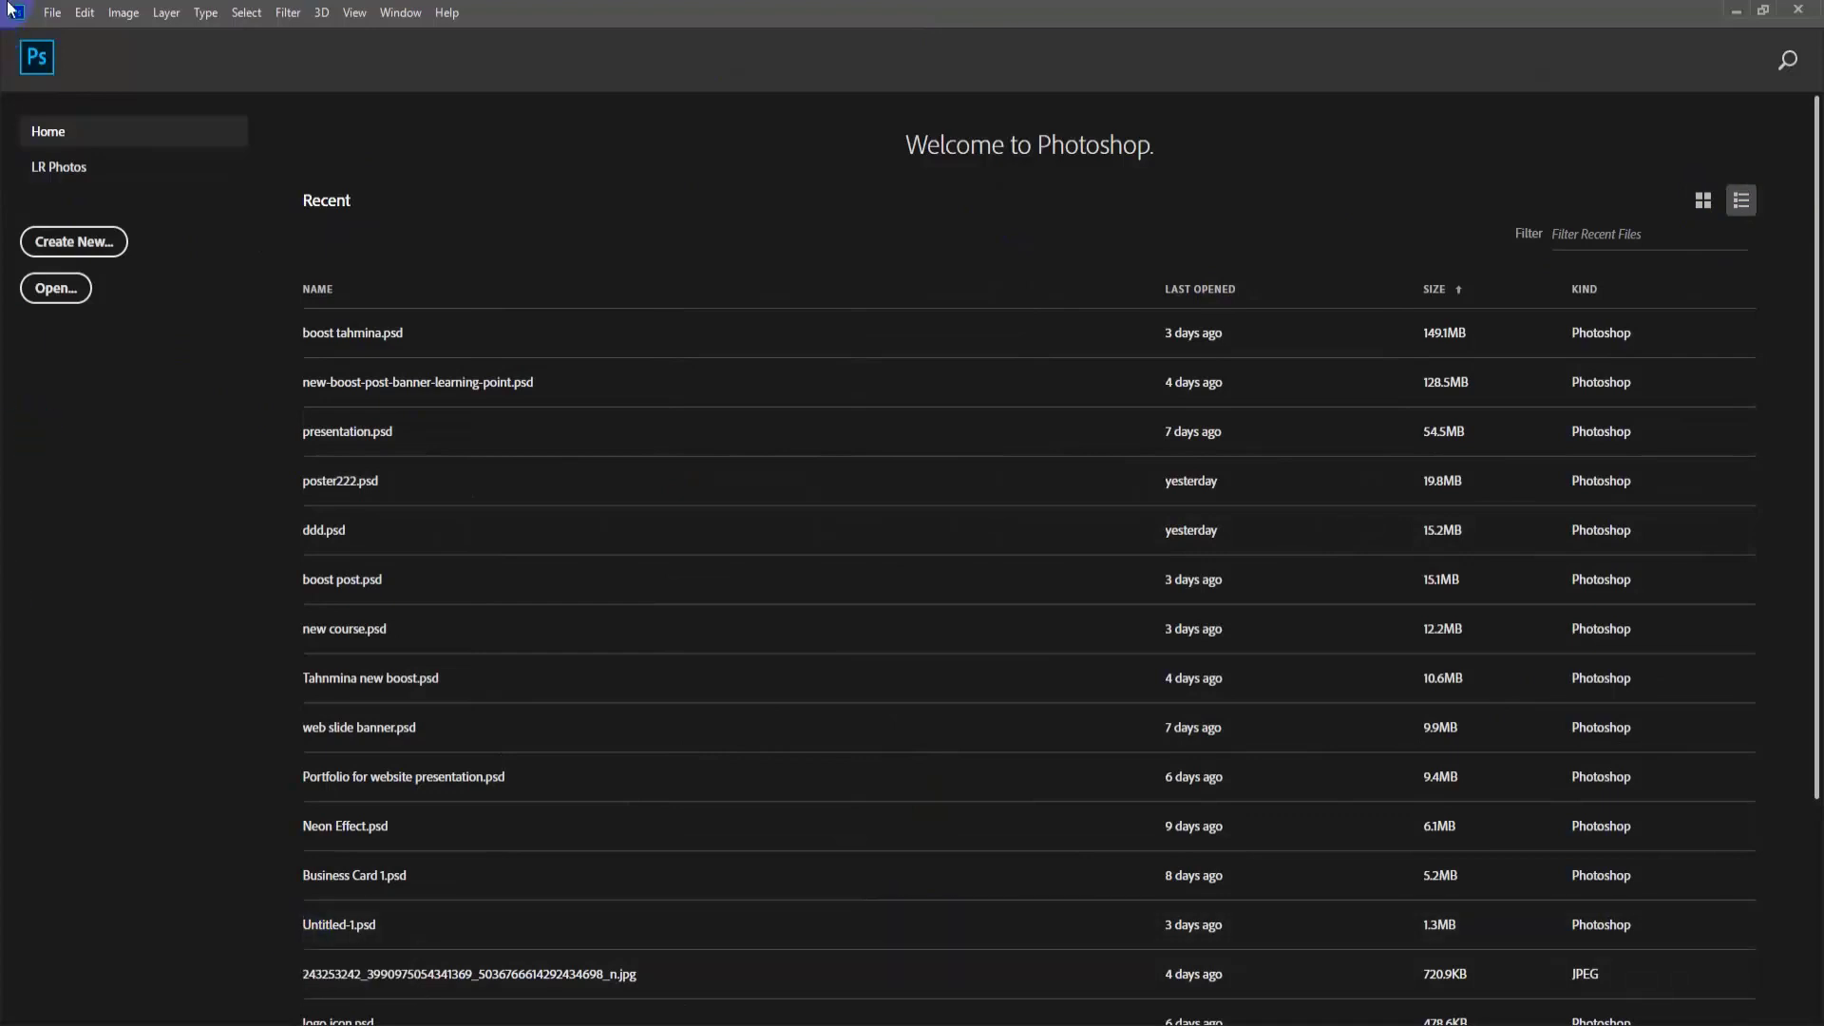
click(66, 253)
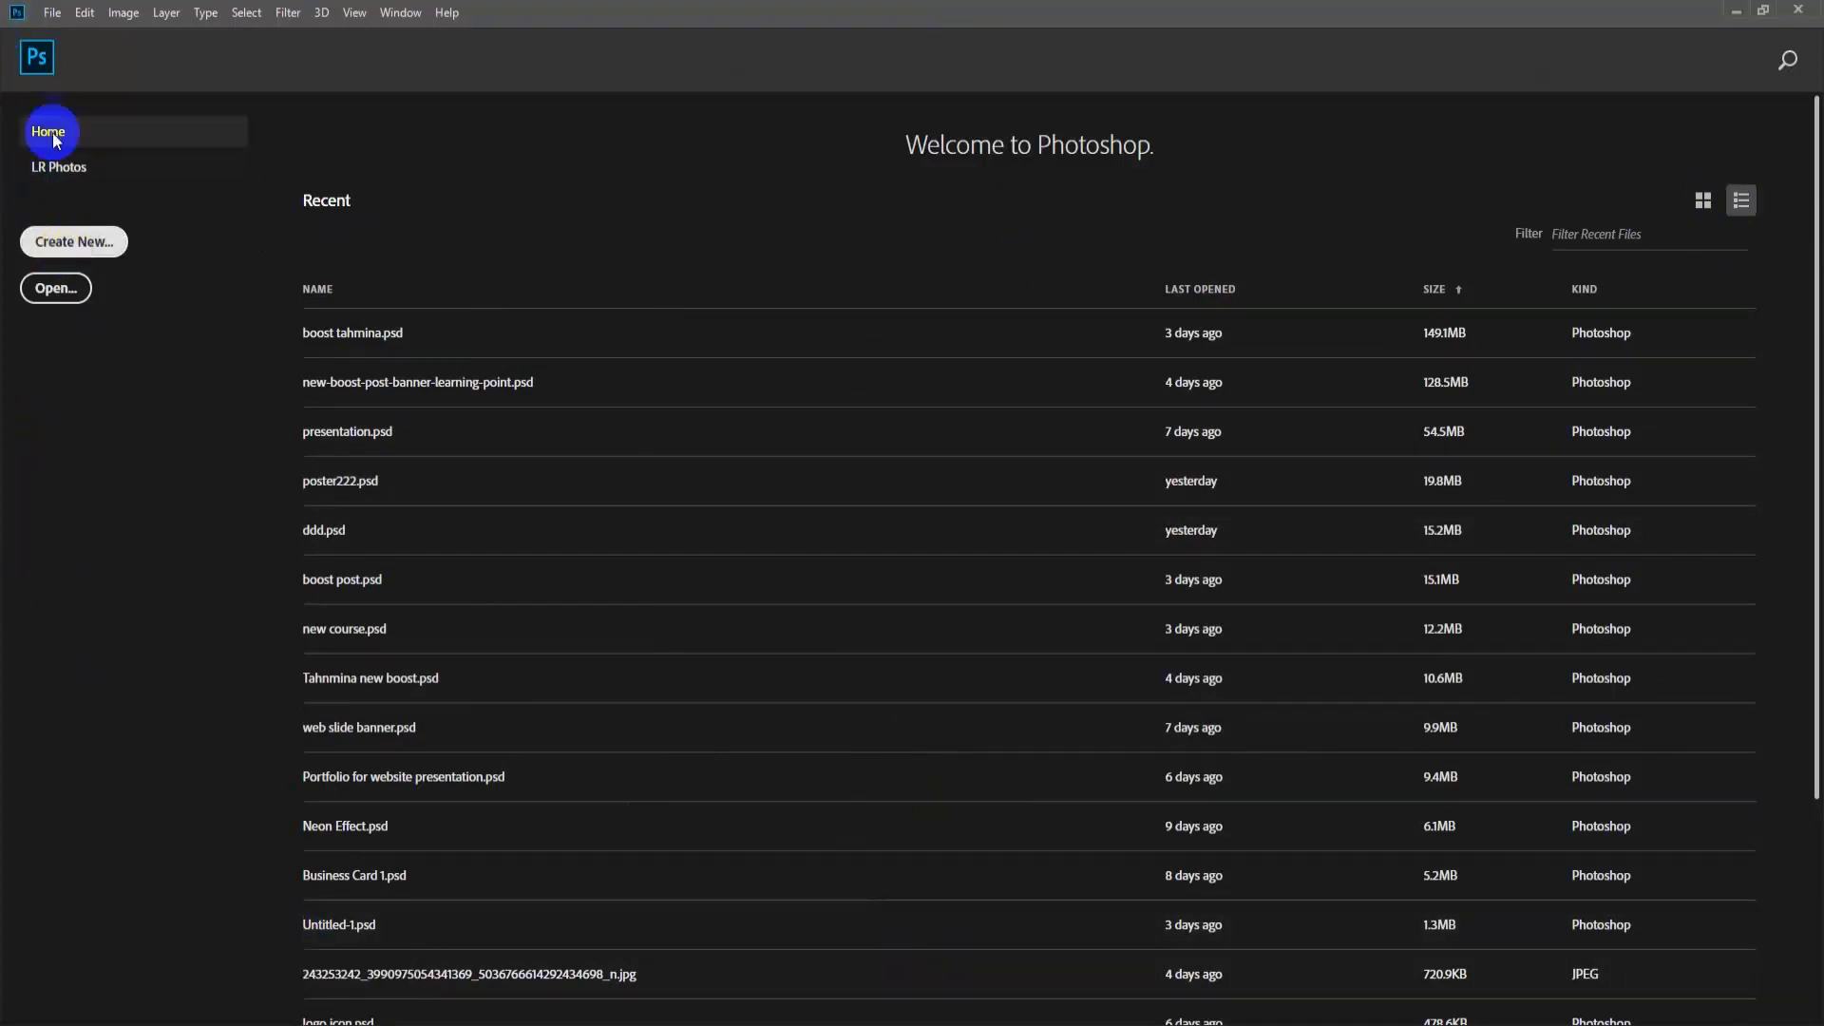
click(52, 12)
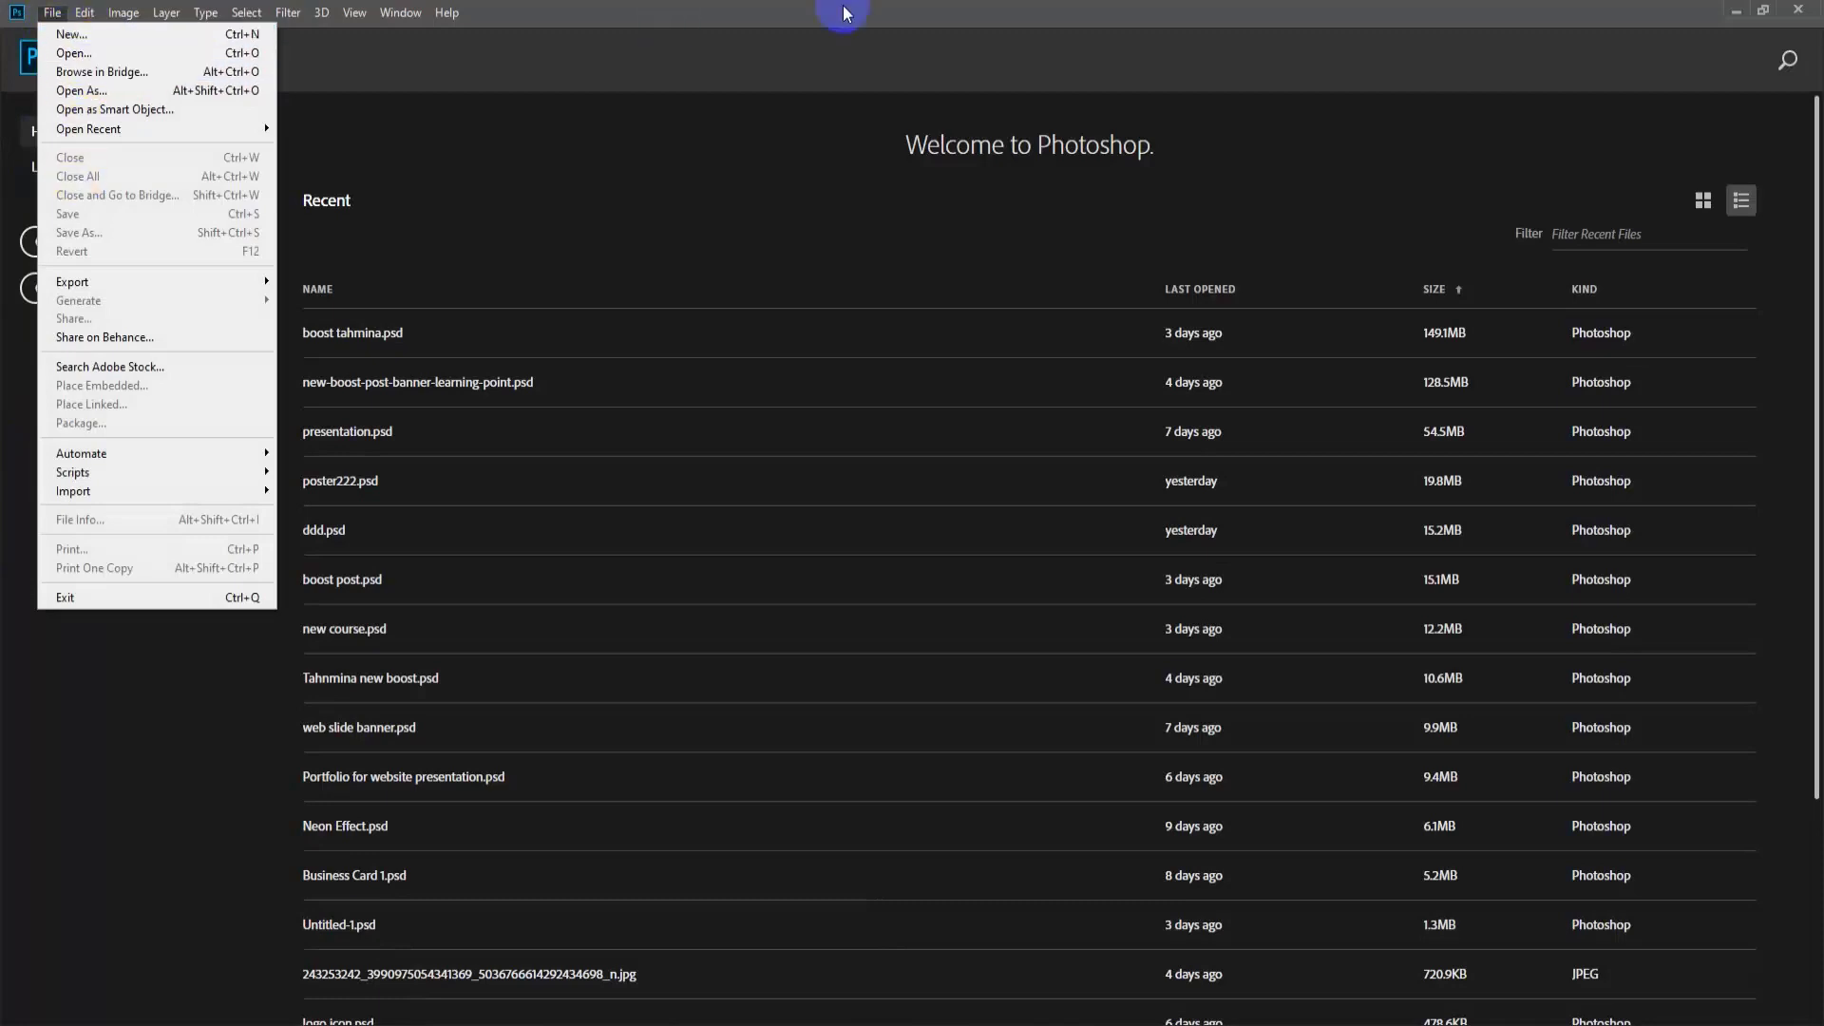
click(38, 249)
click(1759, 22)
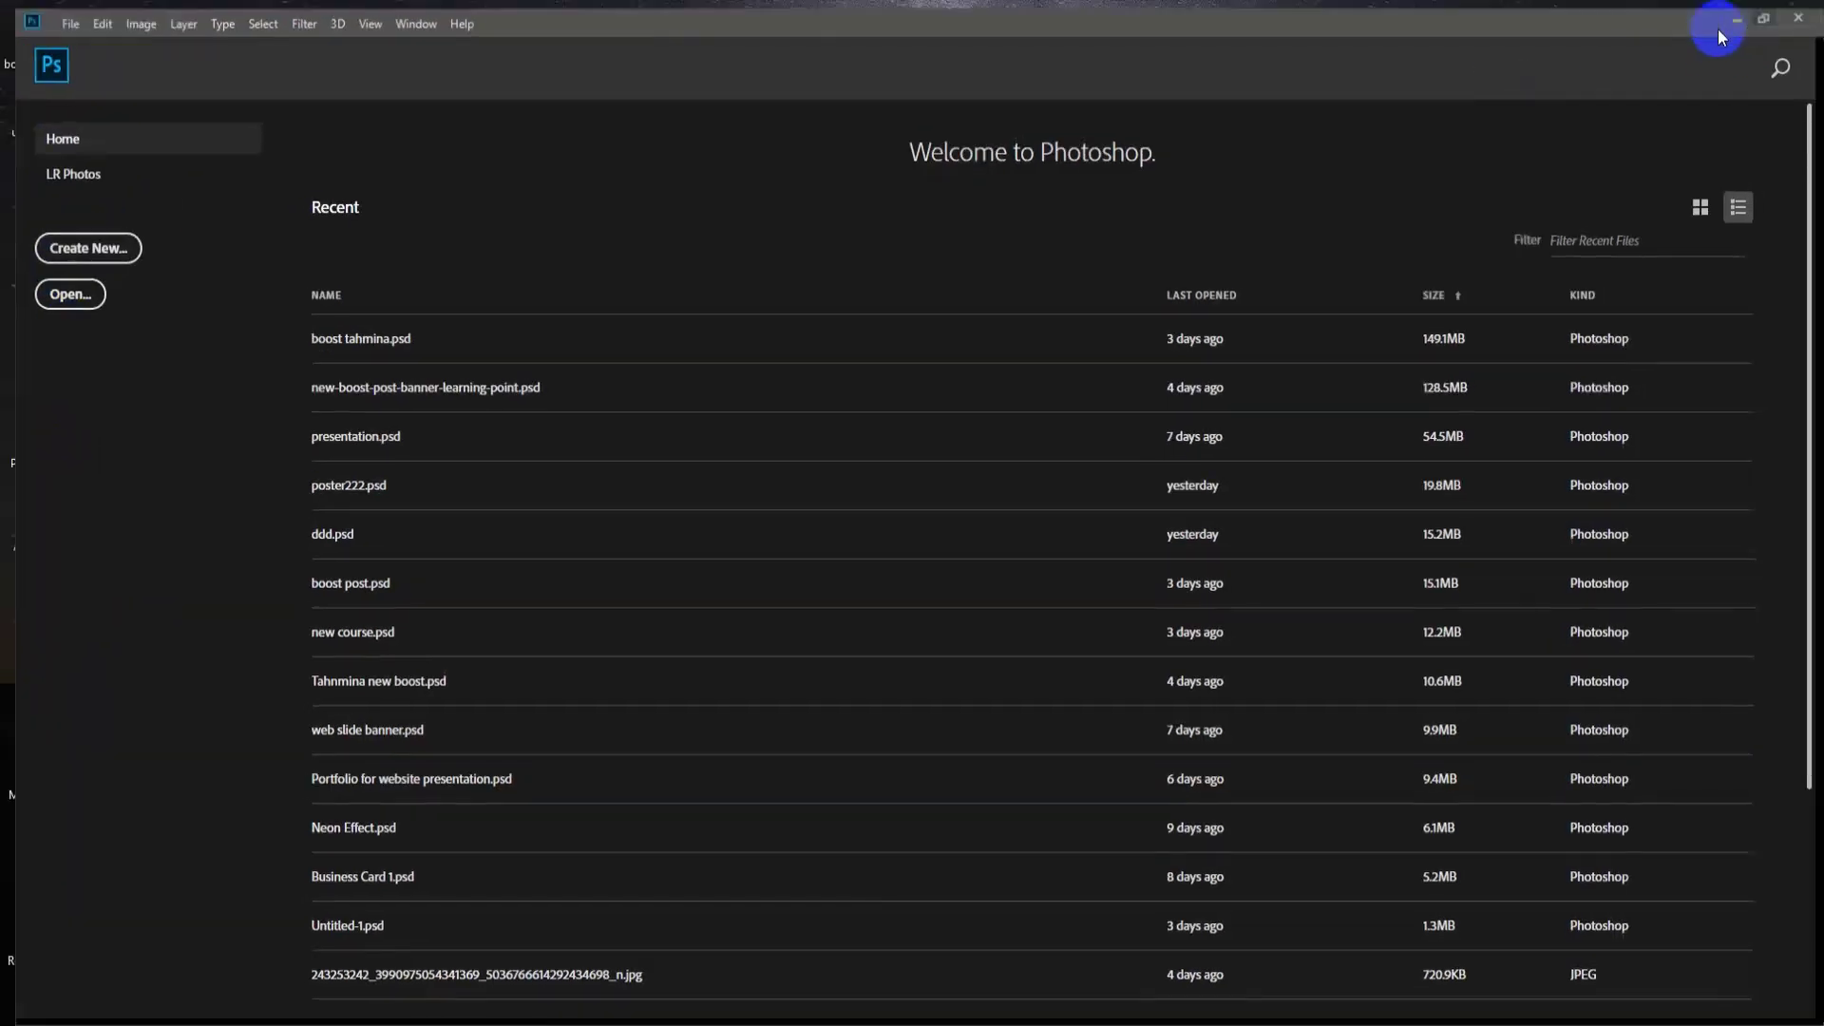
click(59, 9)
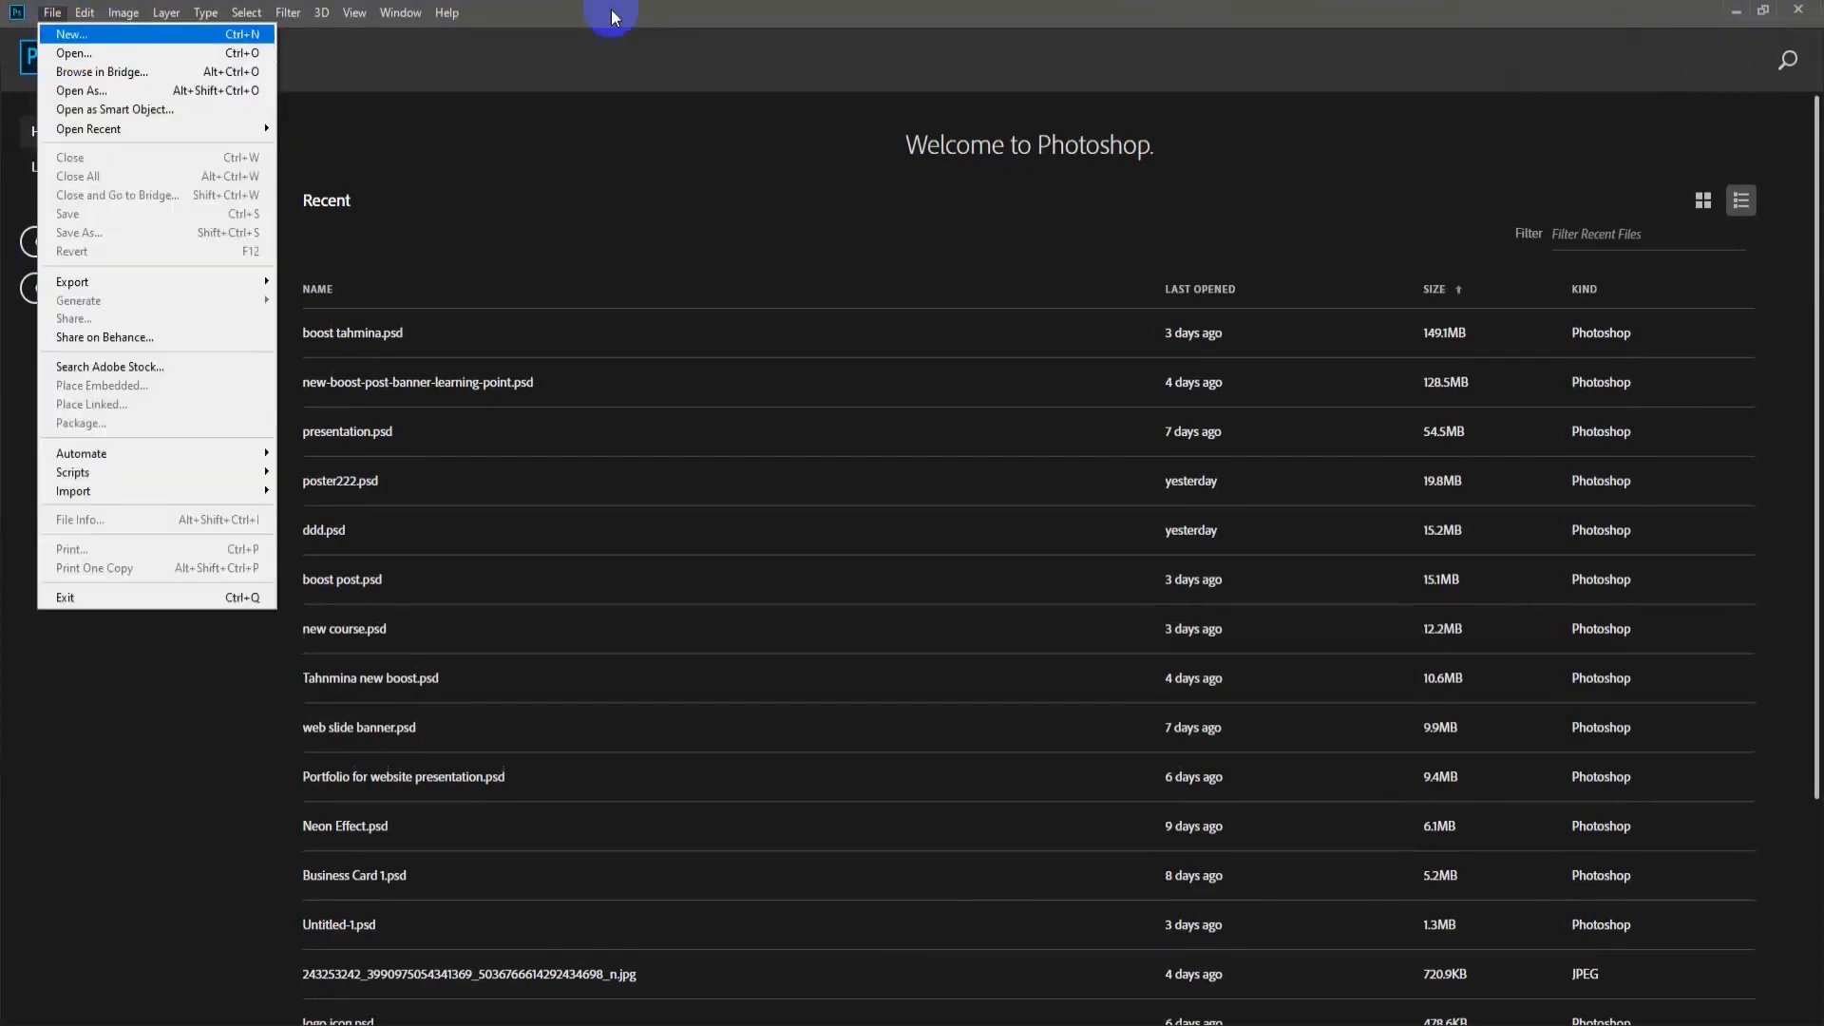
click(74, 195)
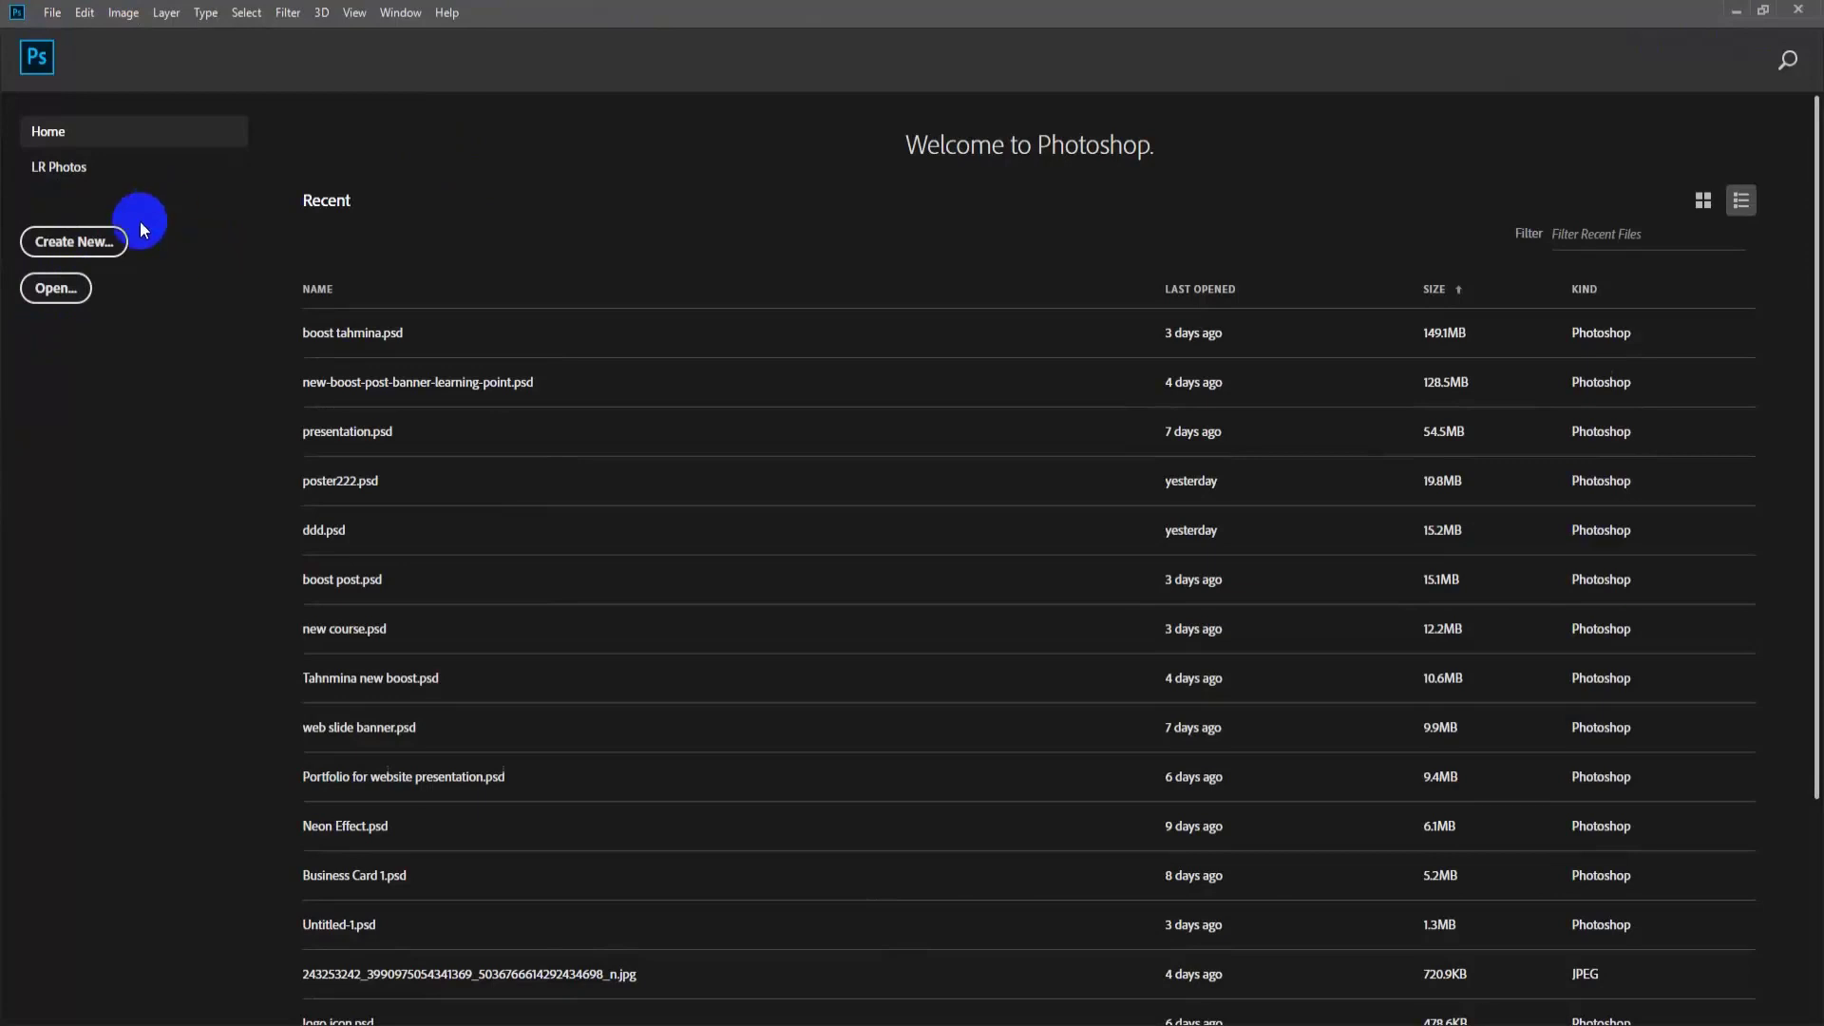
Start a new document and try several Photo presets in landscape and portrait sizes, ending with Landscape, 5 x 7.
click(59, 245)
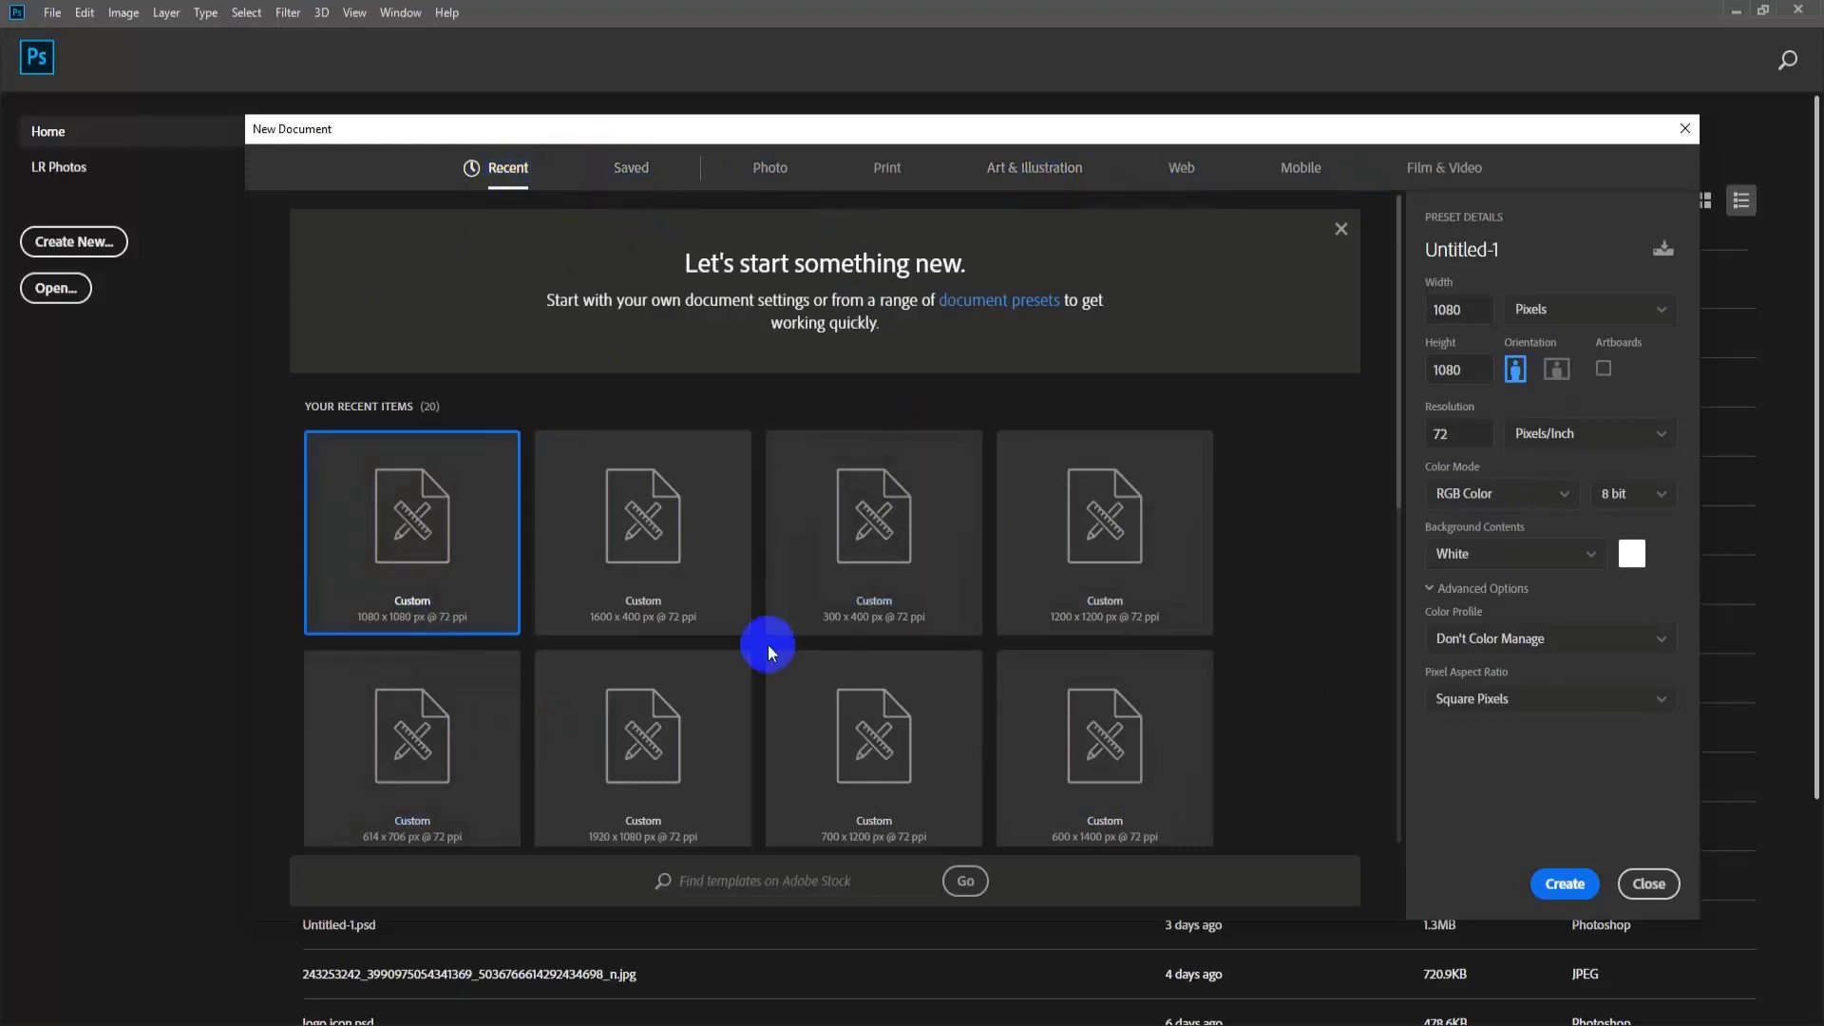
click(777, 182)
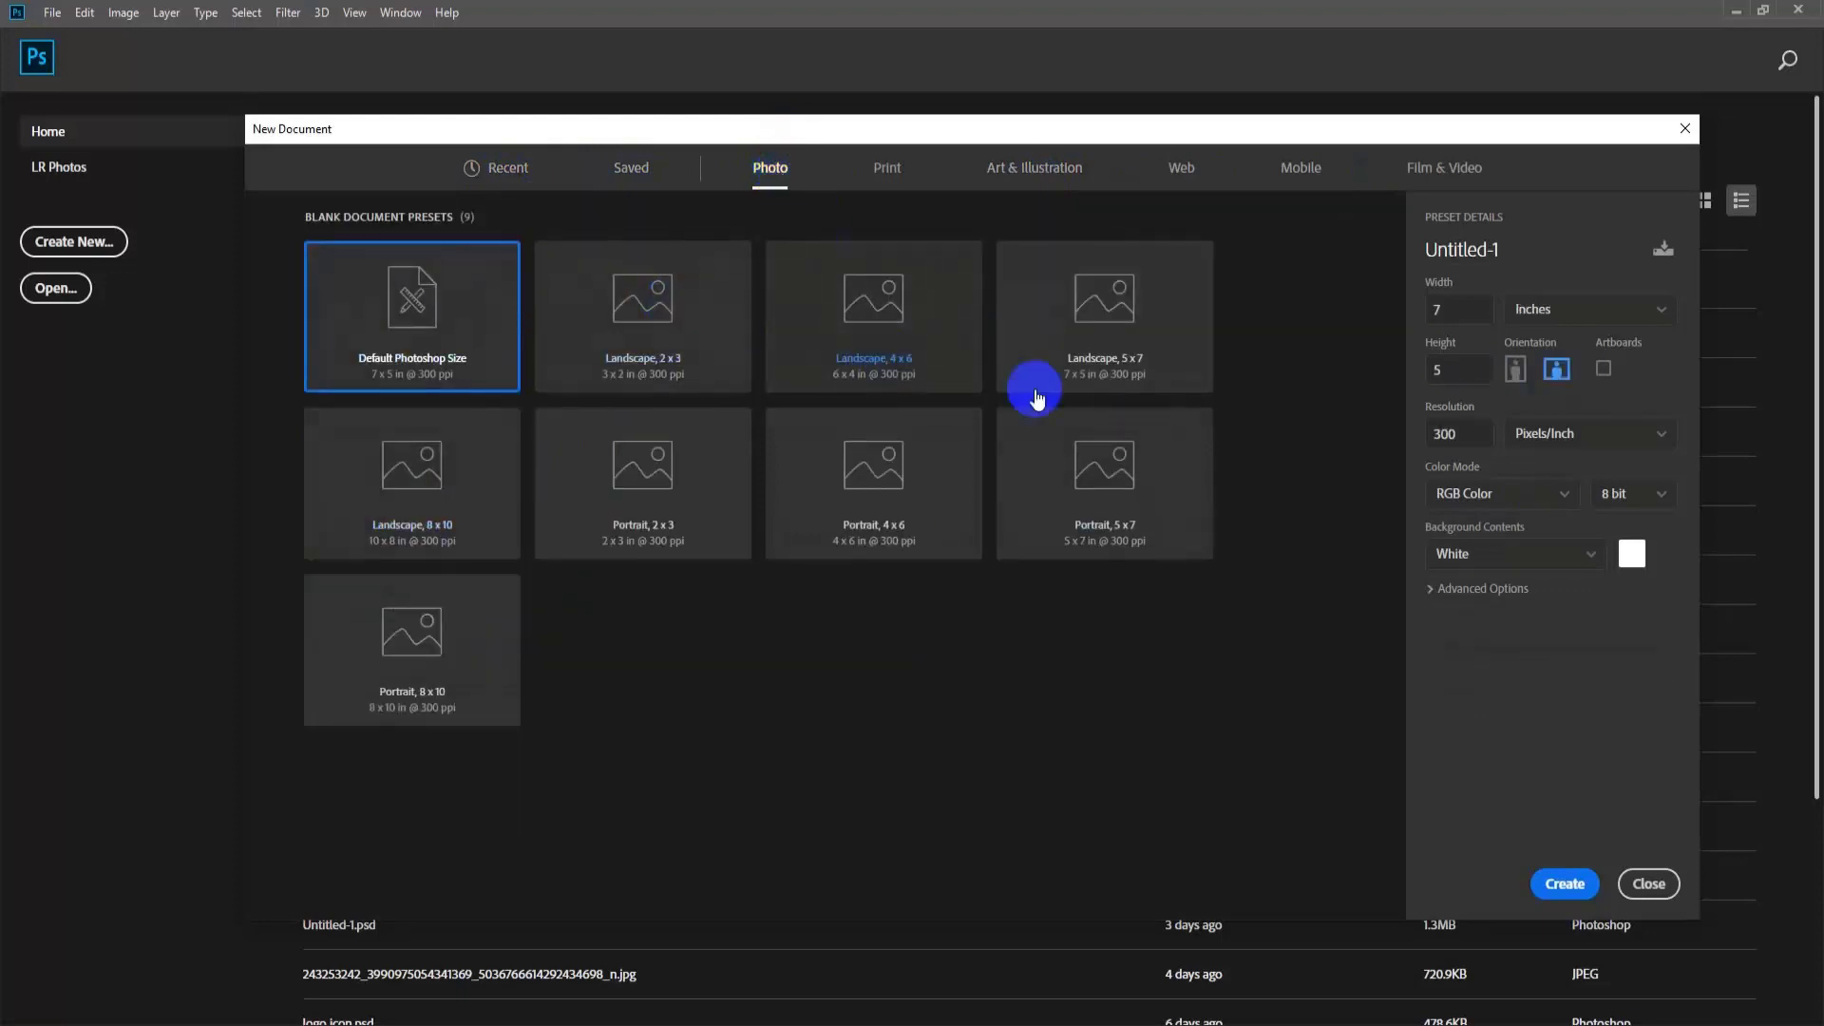
click(639, 305)
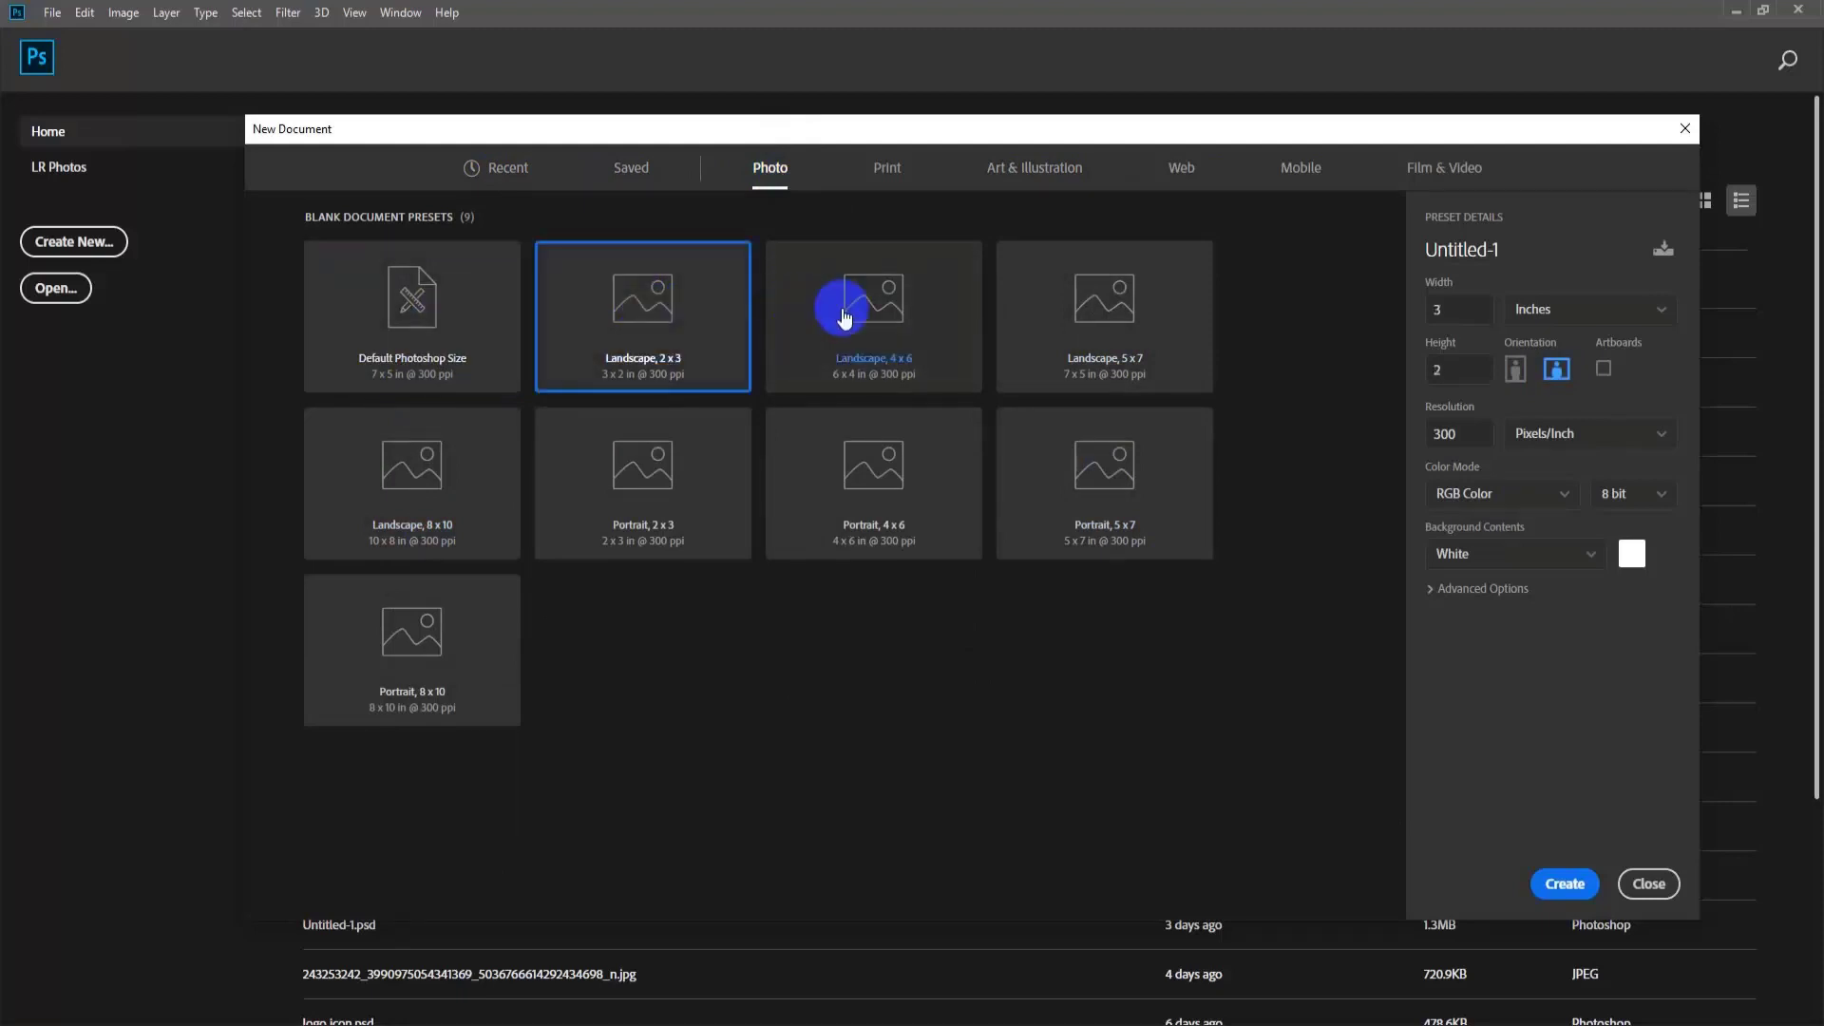
click(1456, 316)
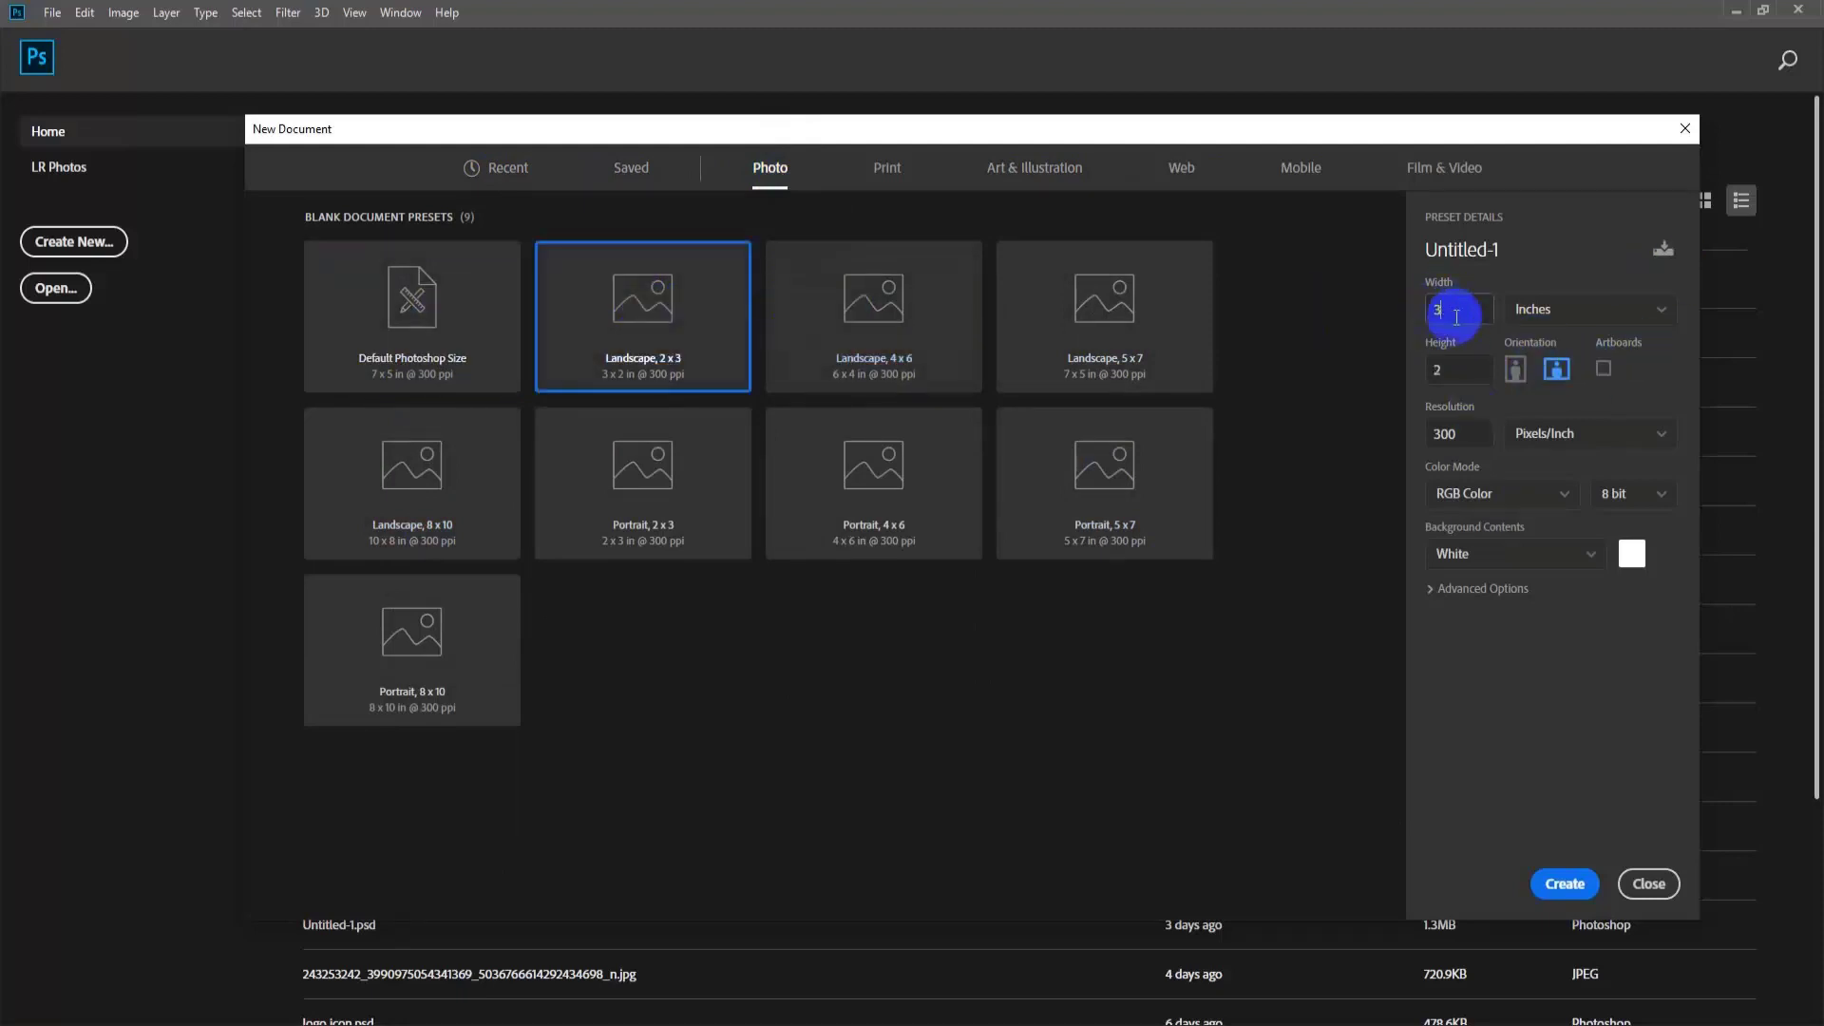
click(867, 326)
click(1046, 340)
click(1070, 439)
click(919, 452)
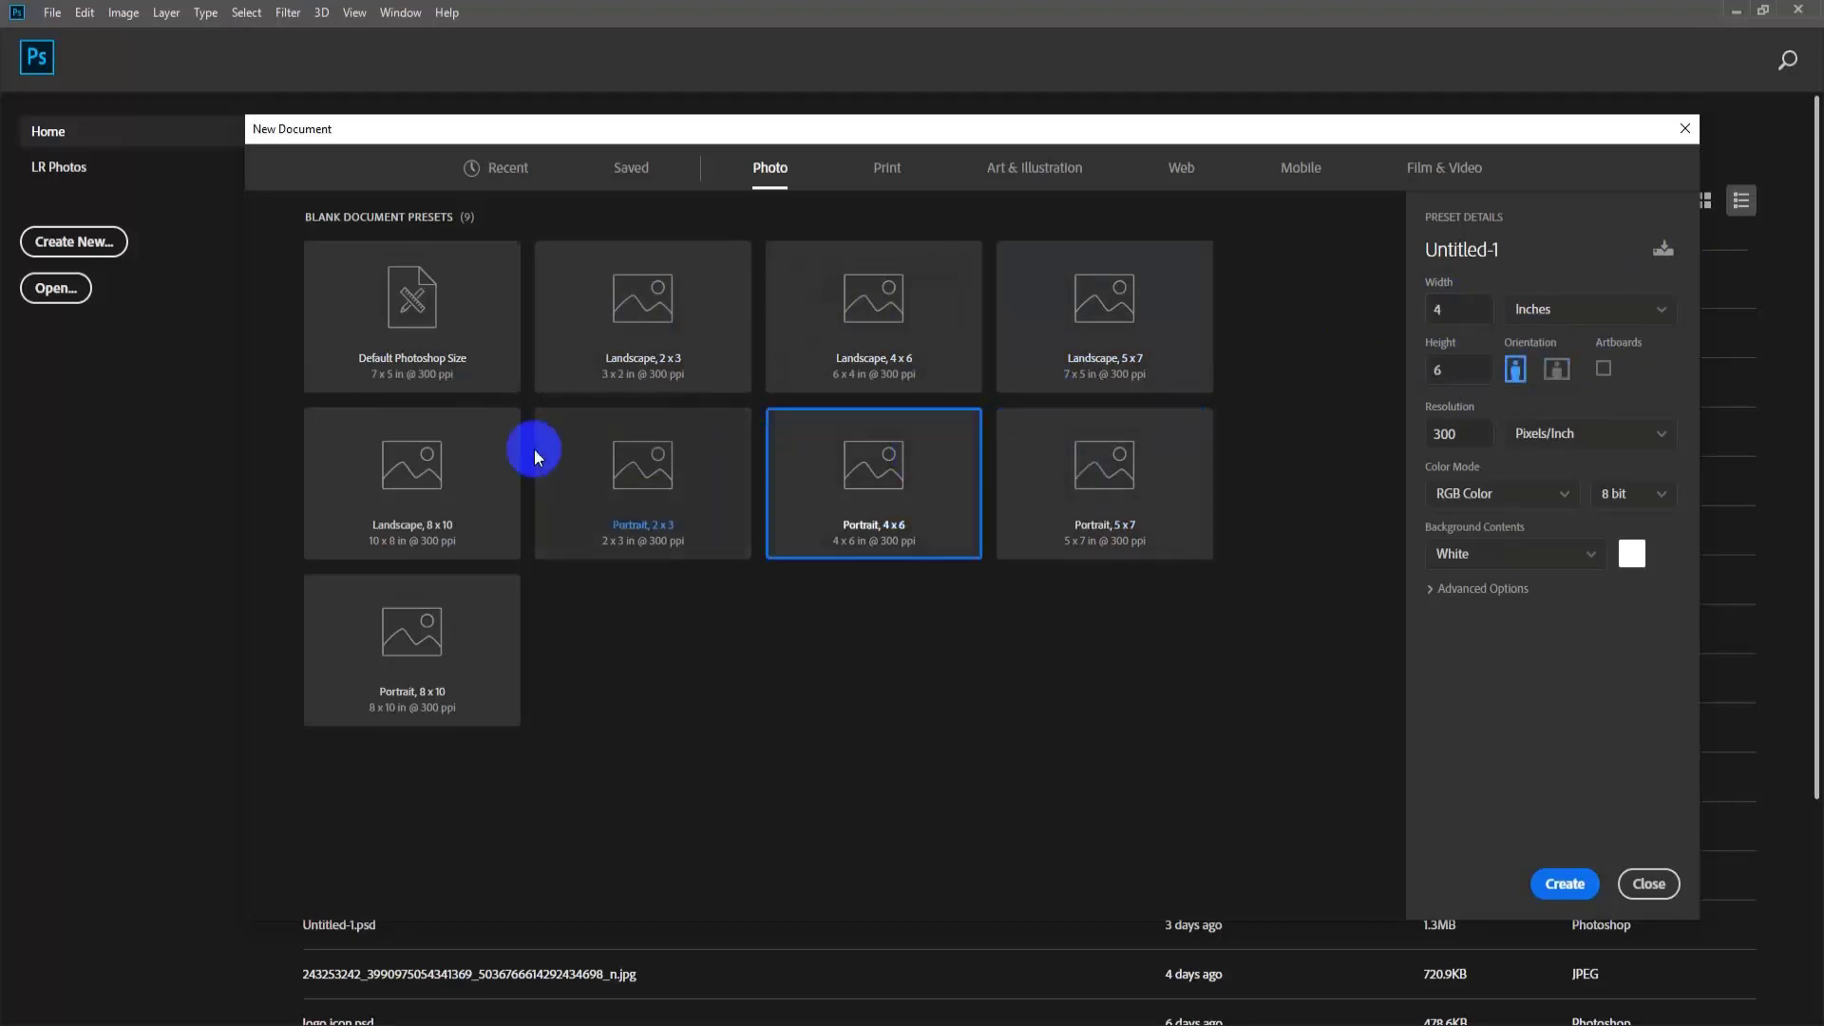
click(343, 475)
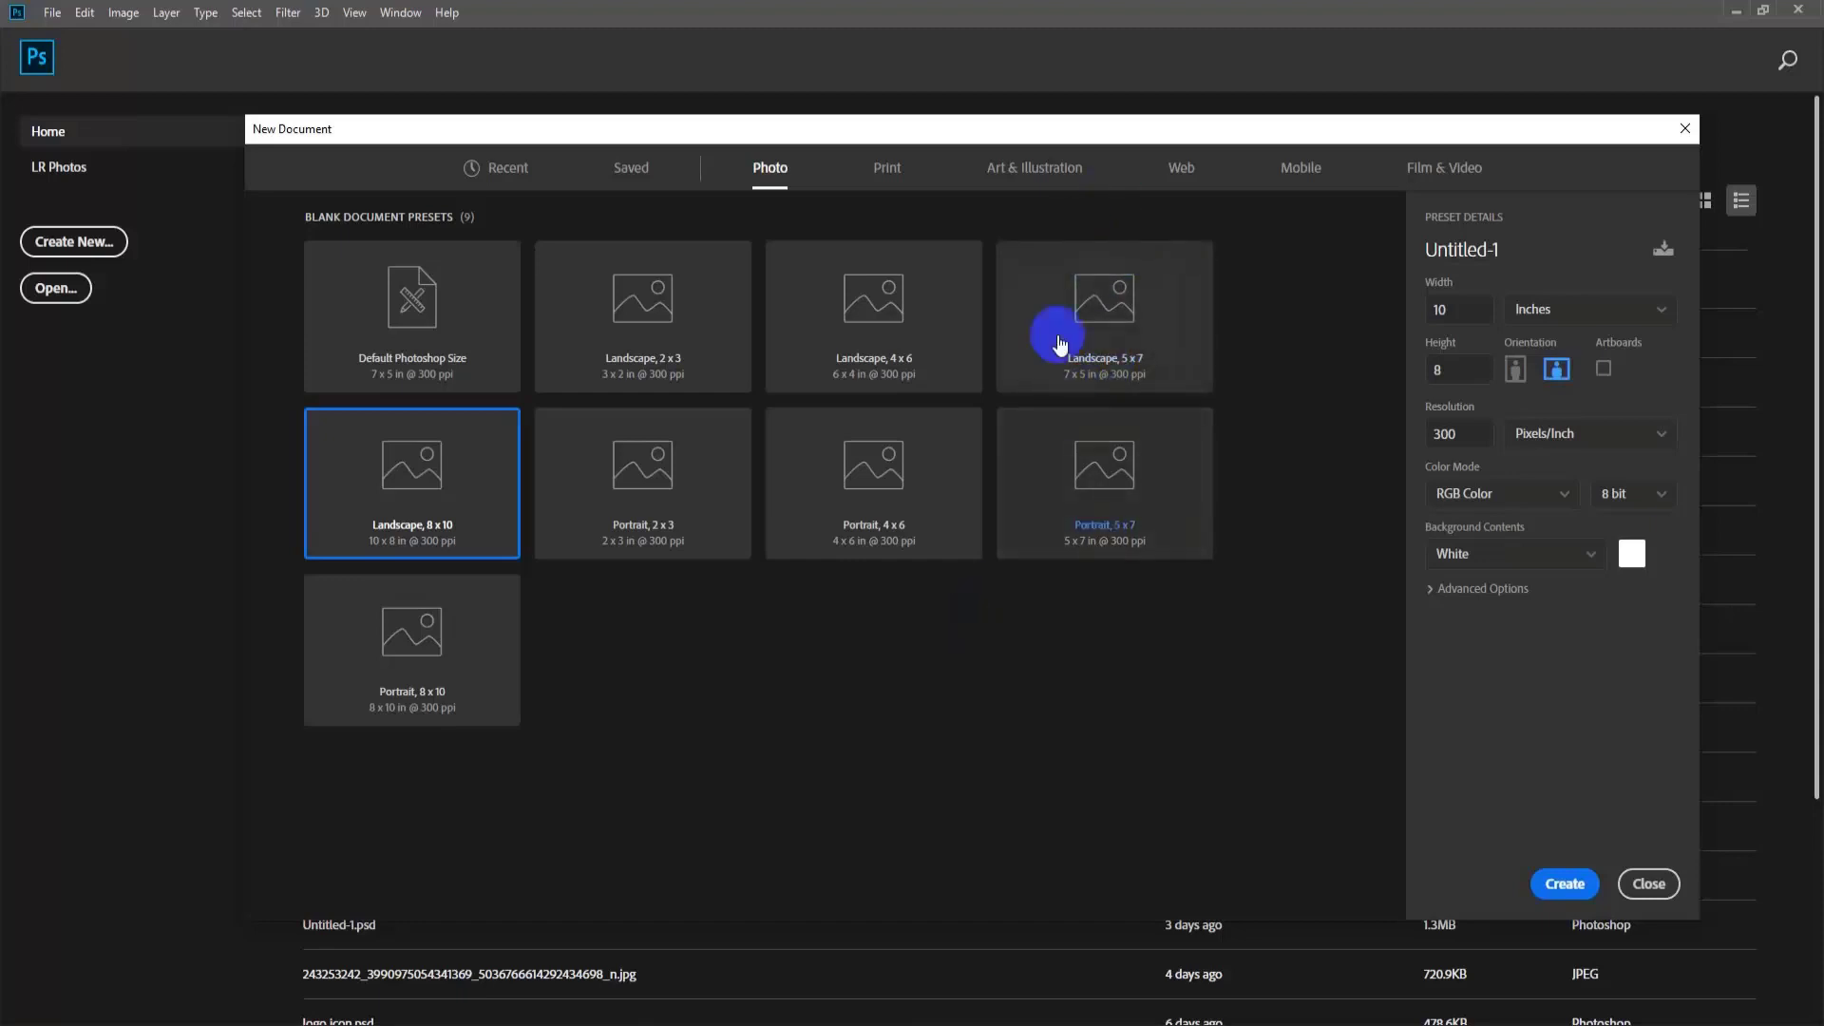
click(1091, 325)
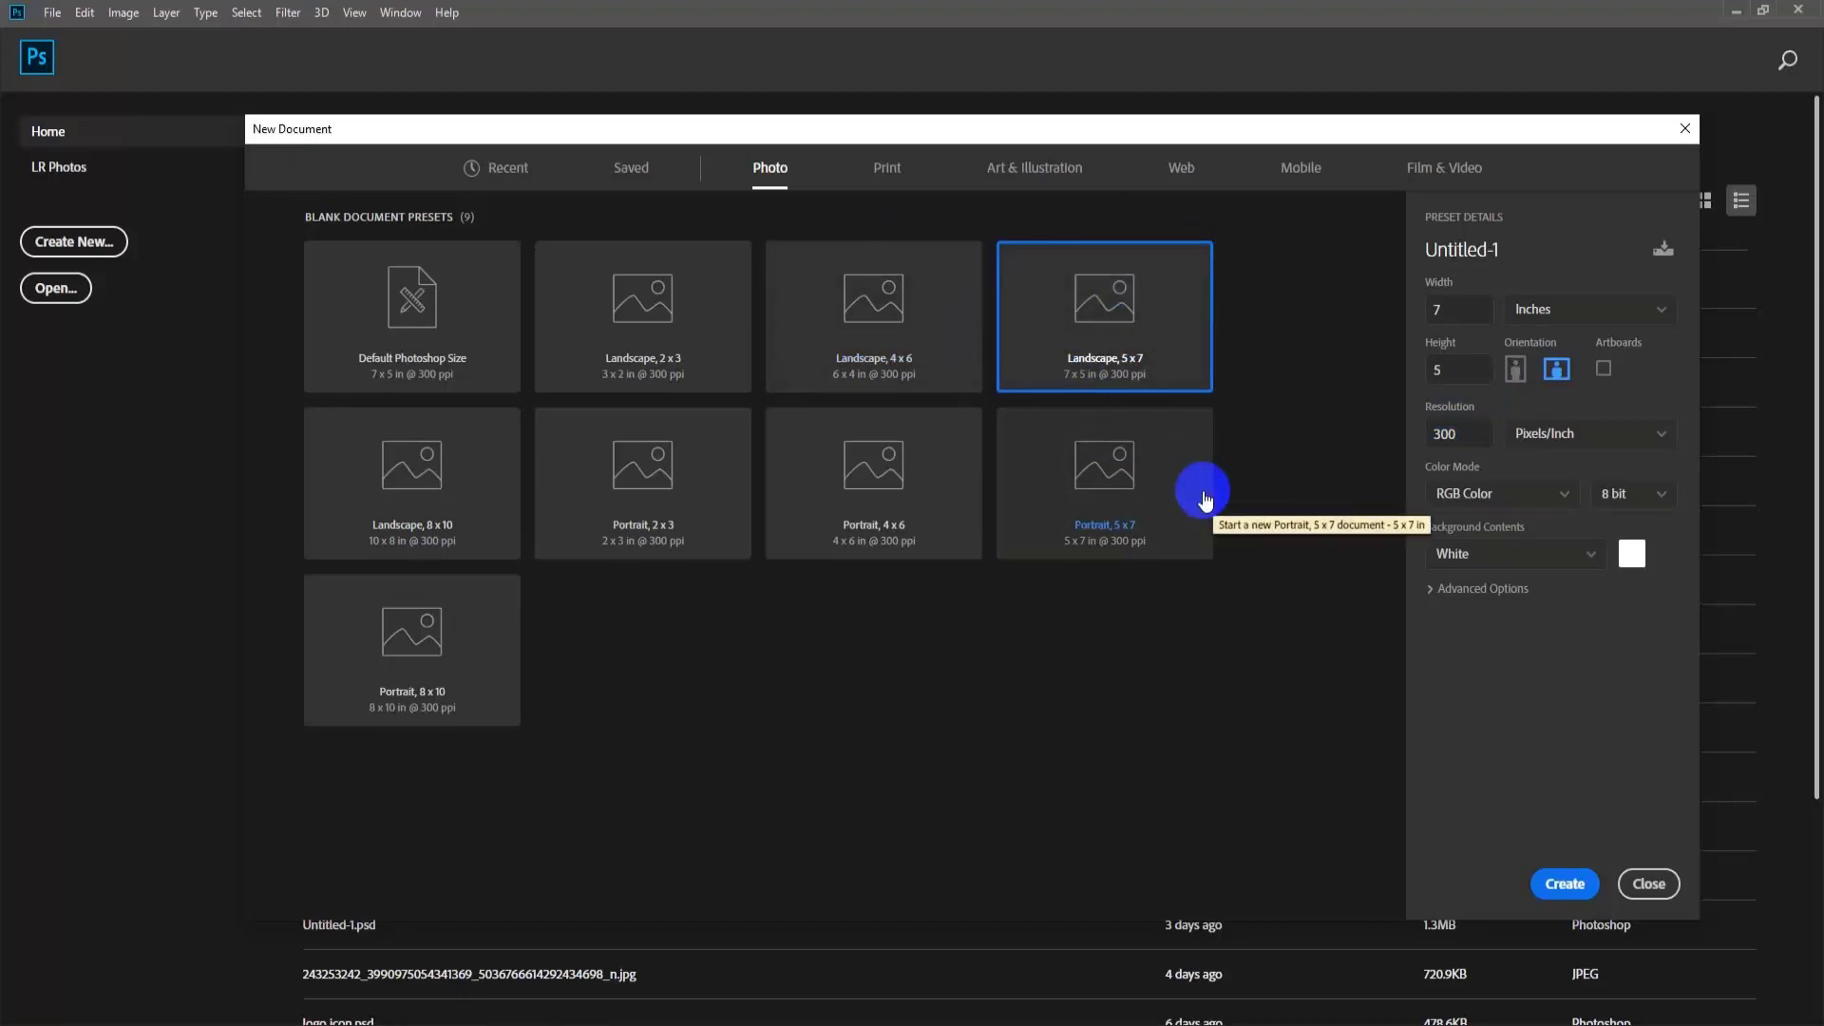
Set the document width to 8 inches, and switch to the Landscape, 4 x 6 preset.
click(1460, 309)
text(8)
click(1425, 371)
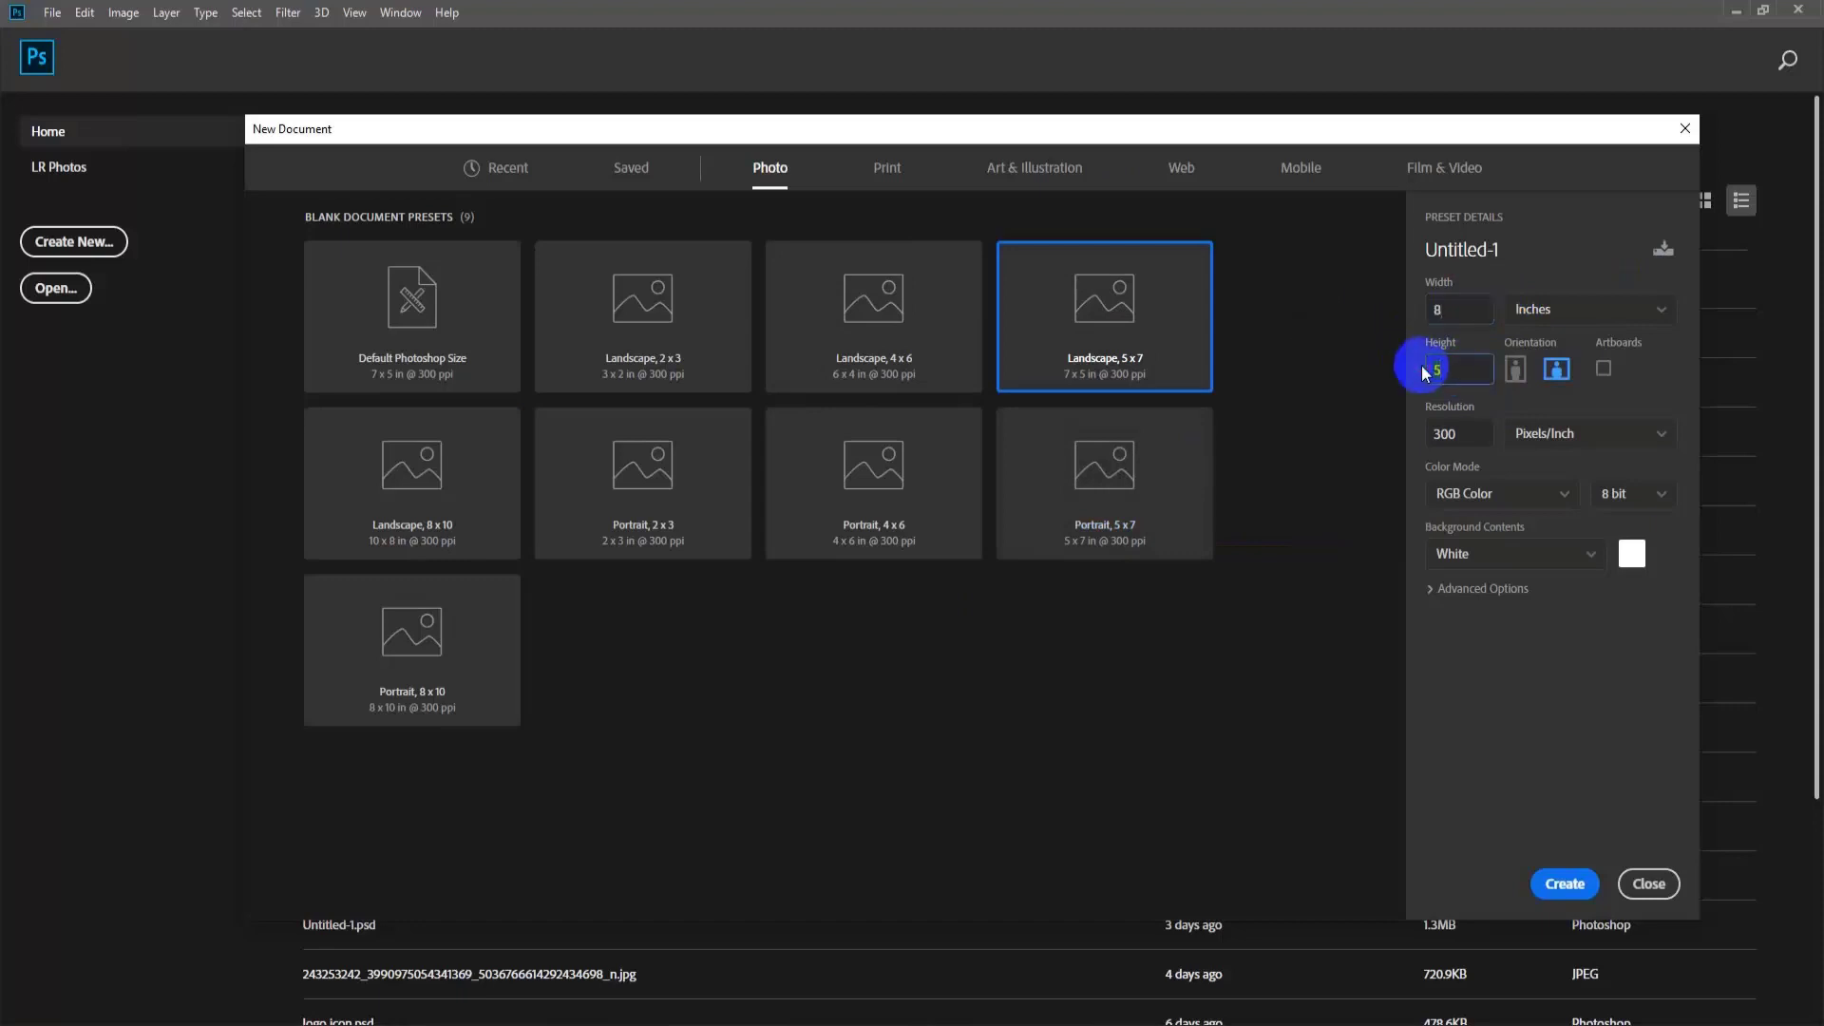
click(1568, 255)
click(1448, 306)
click(874, 328)
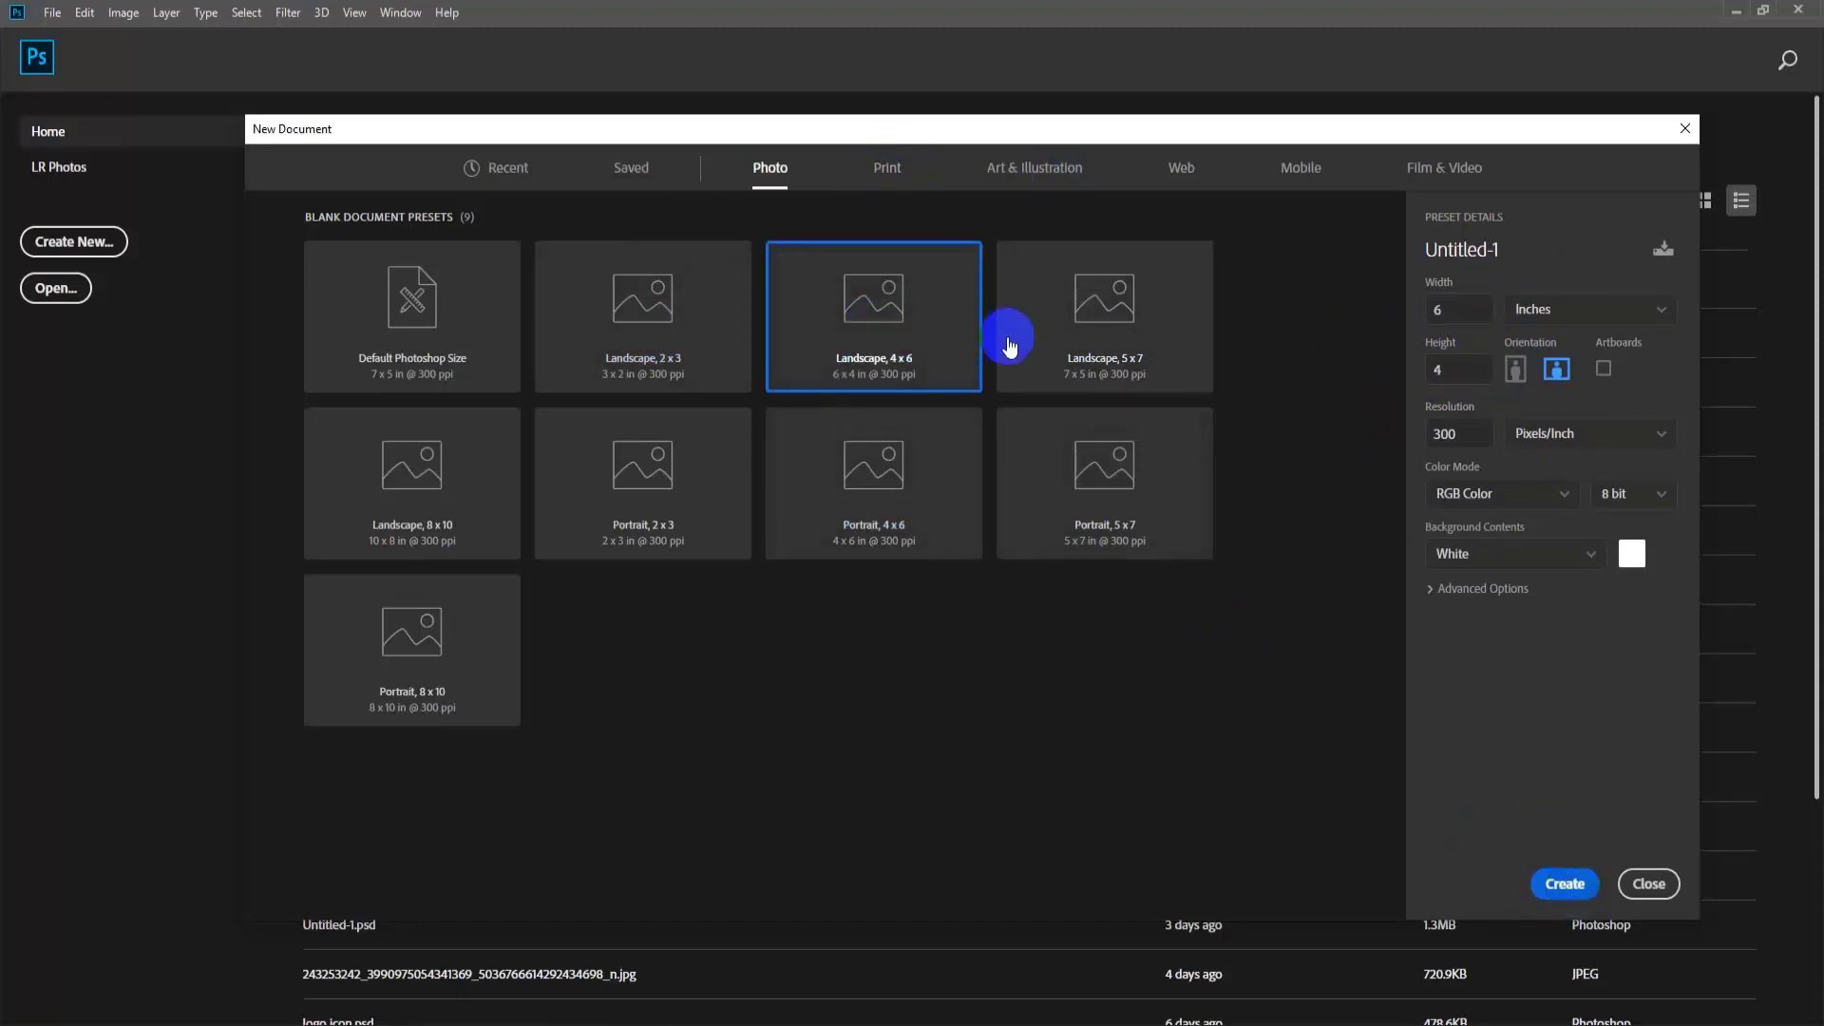
Examine the blank document presets offered for Print, Art & Illustration, Web and Mobile.
click(888, 171)
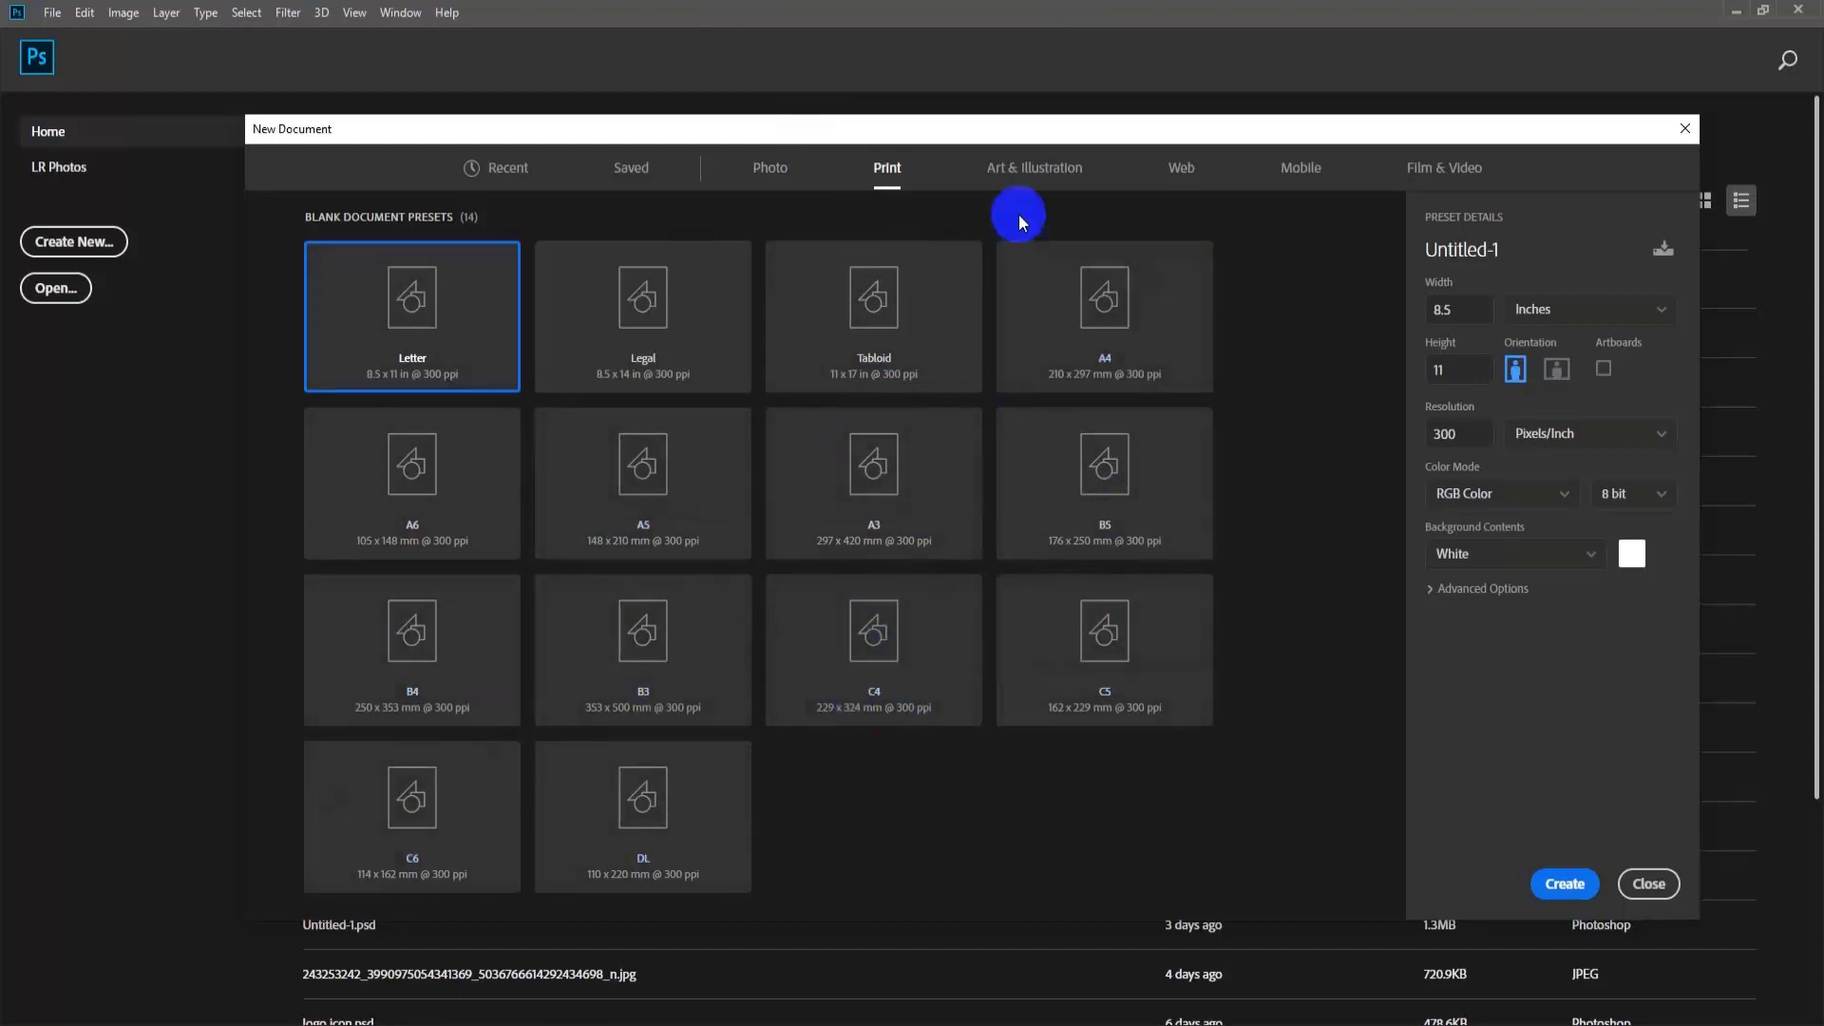
click(1026, 178)
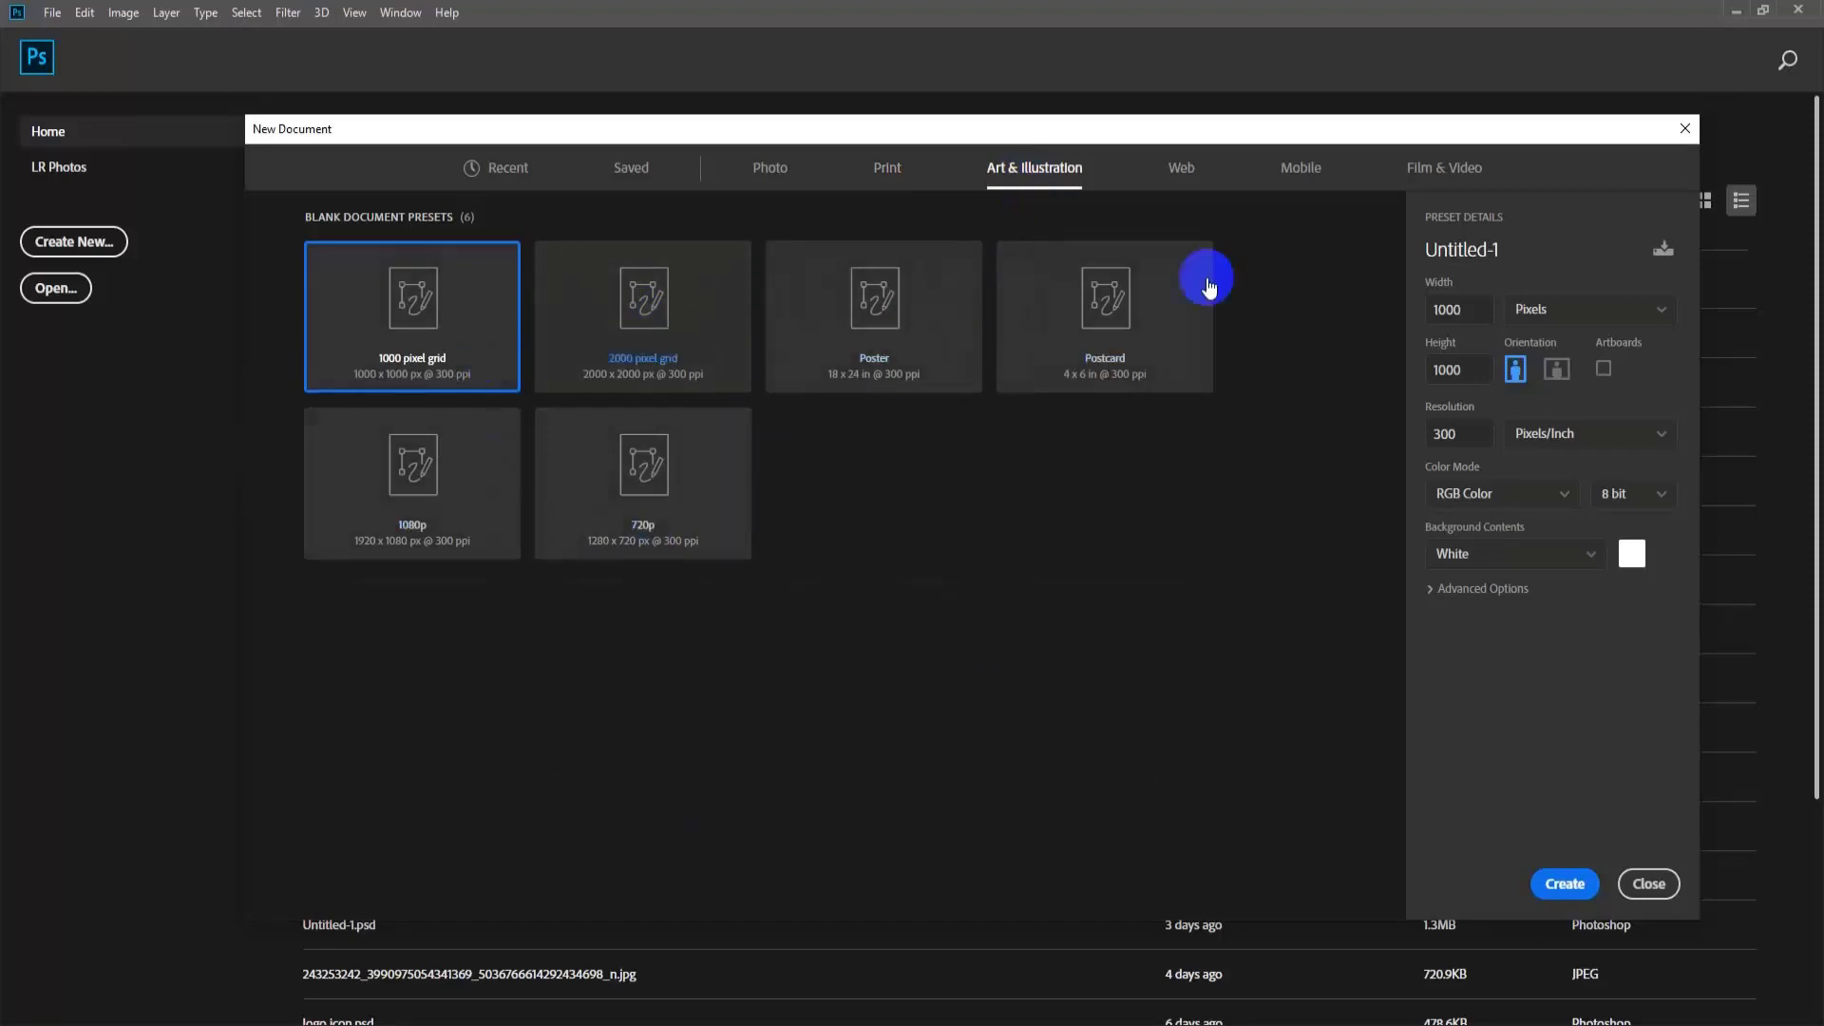
click(1182, 171)
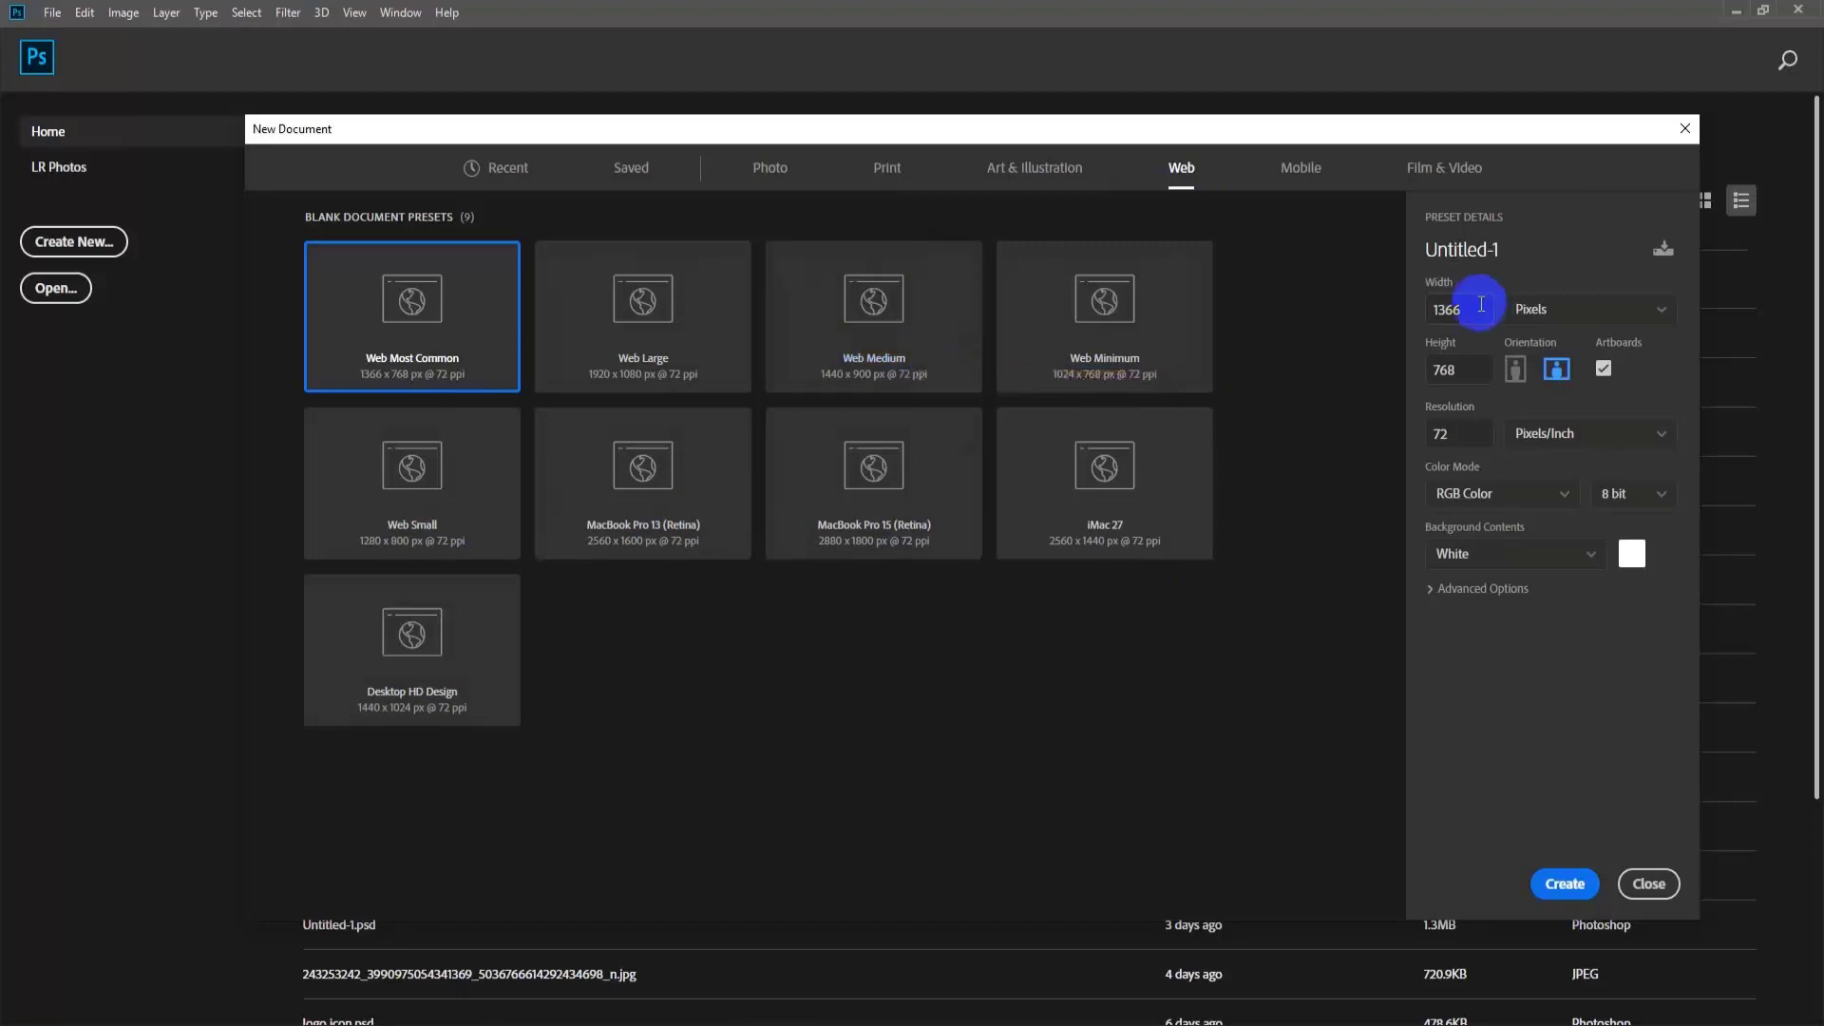
click(1301, 167)
scroll(1335, 424, down, 5)
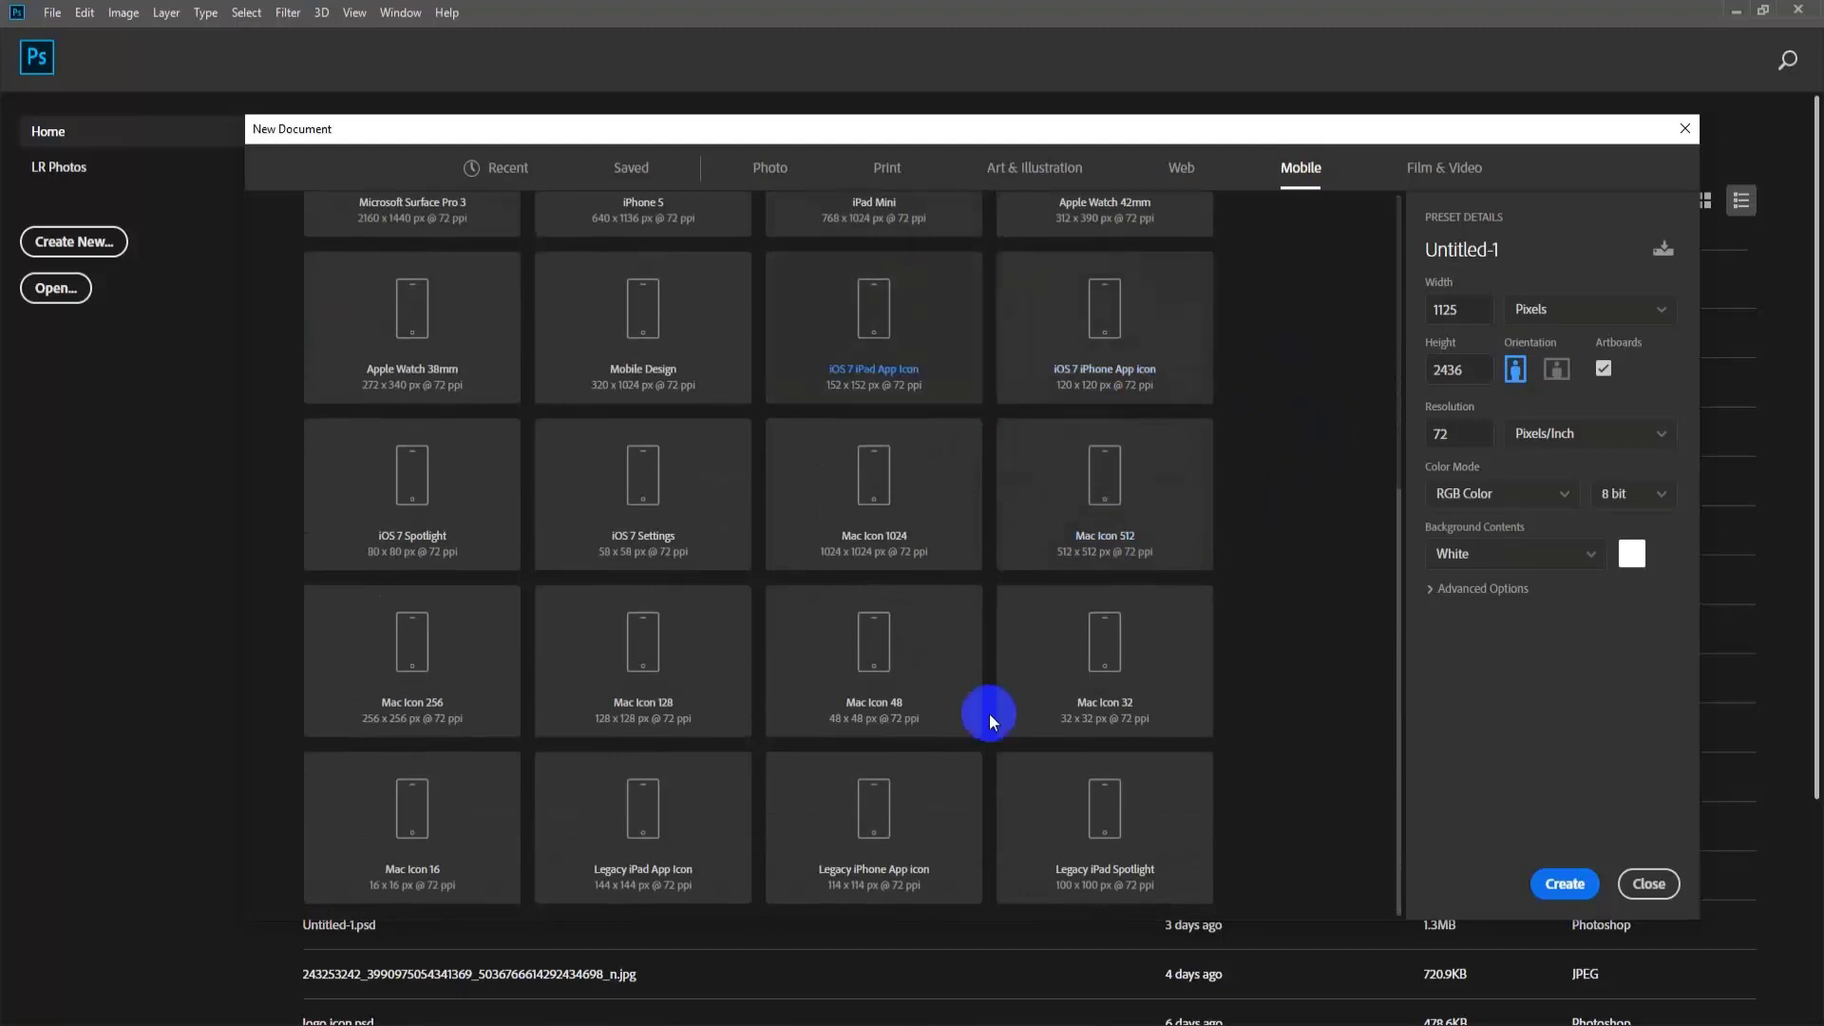
scroll(989, 714, up, 5)
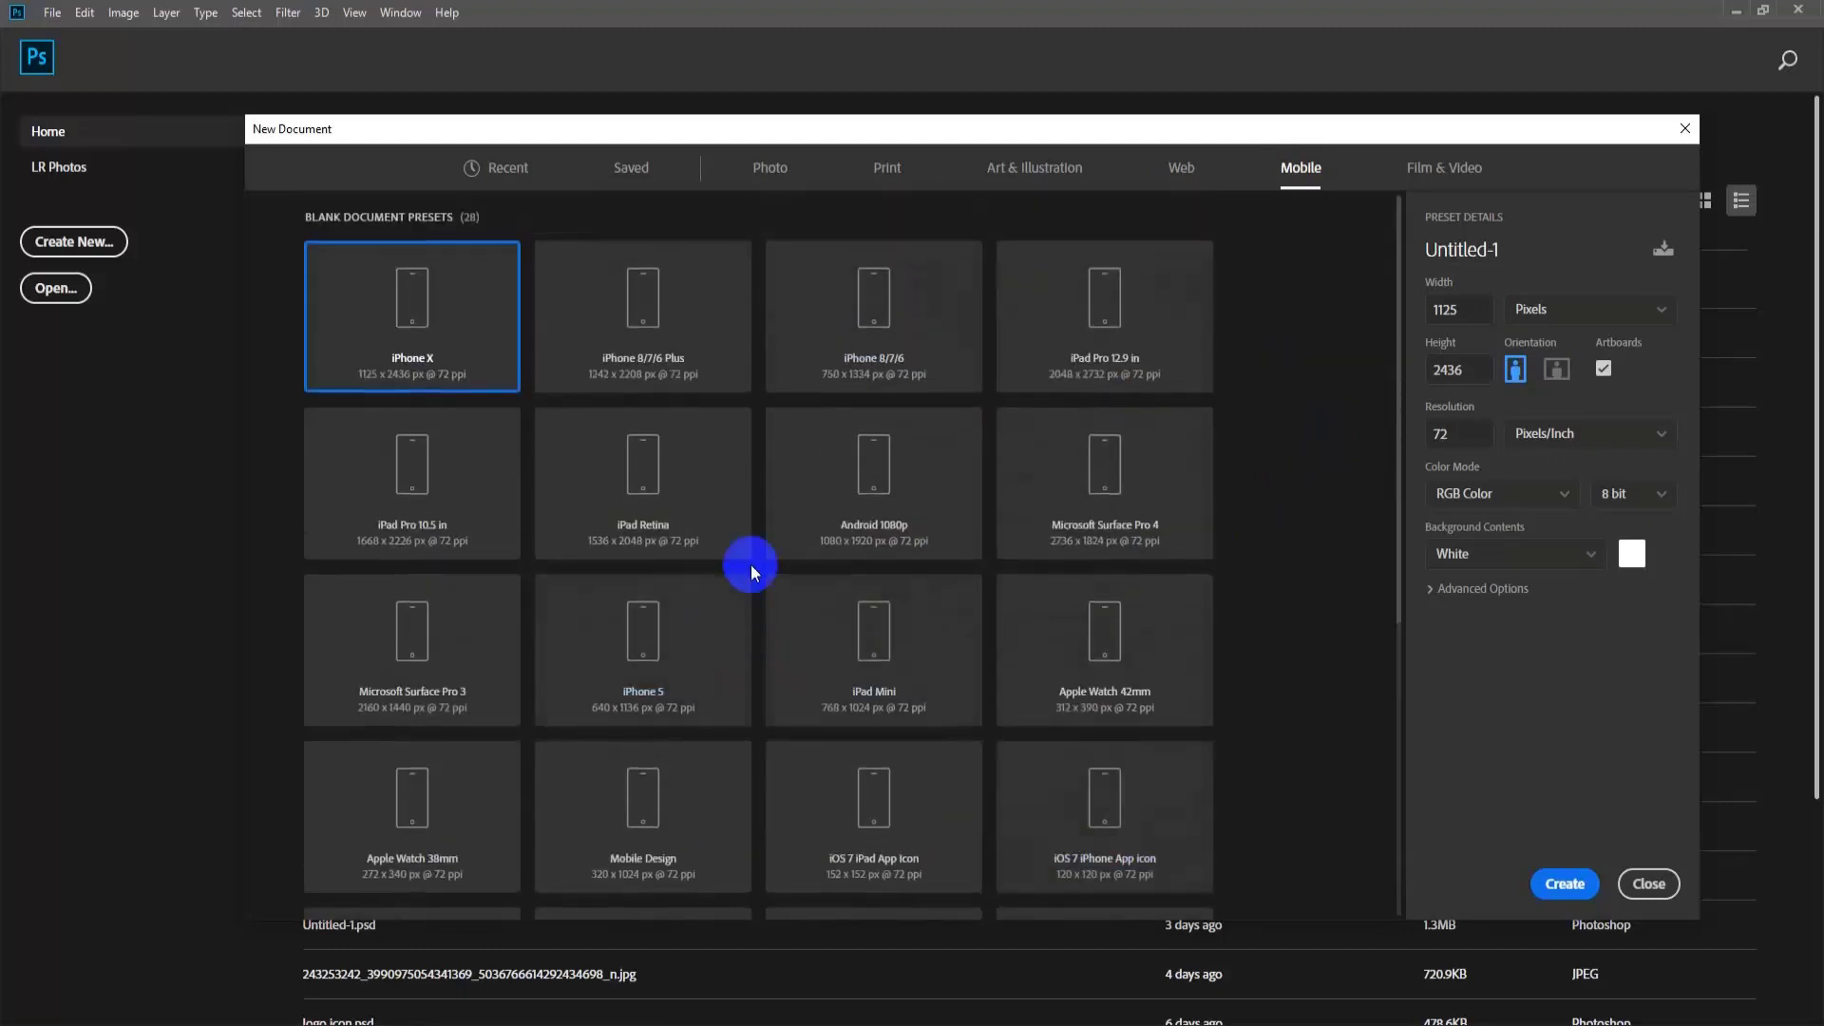
scroll(944, 504, down, 5)
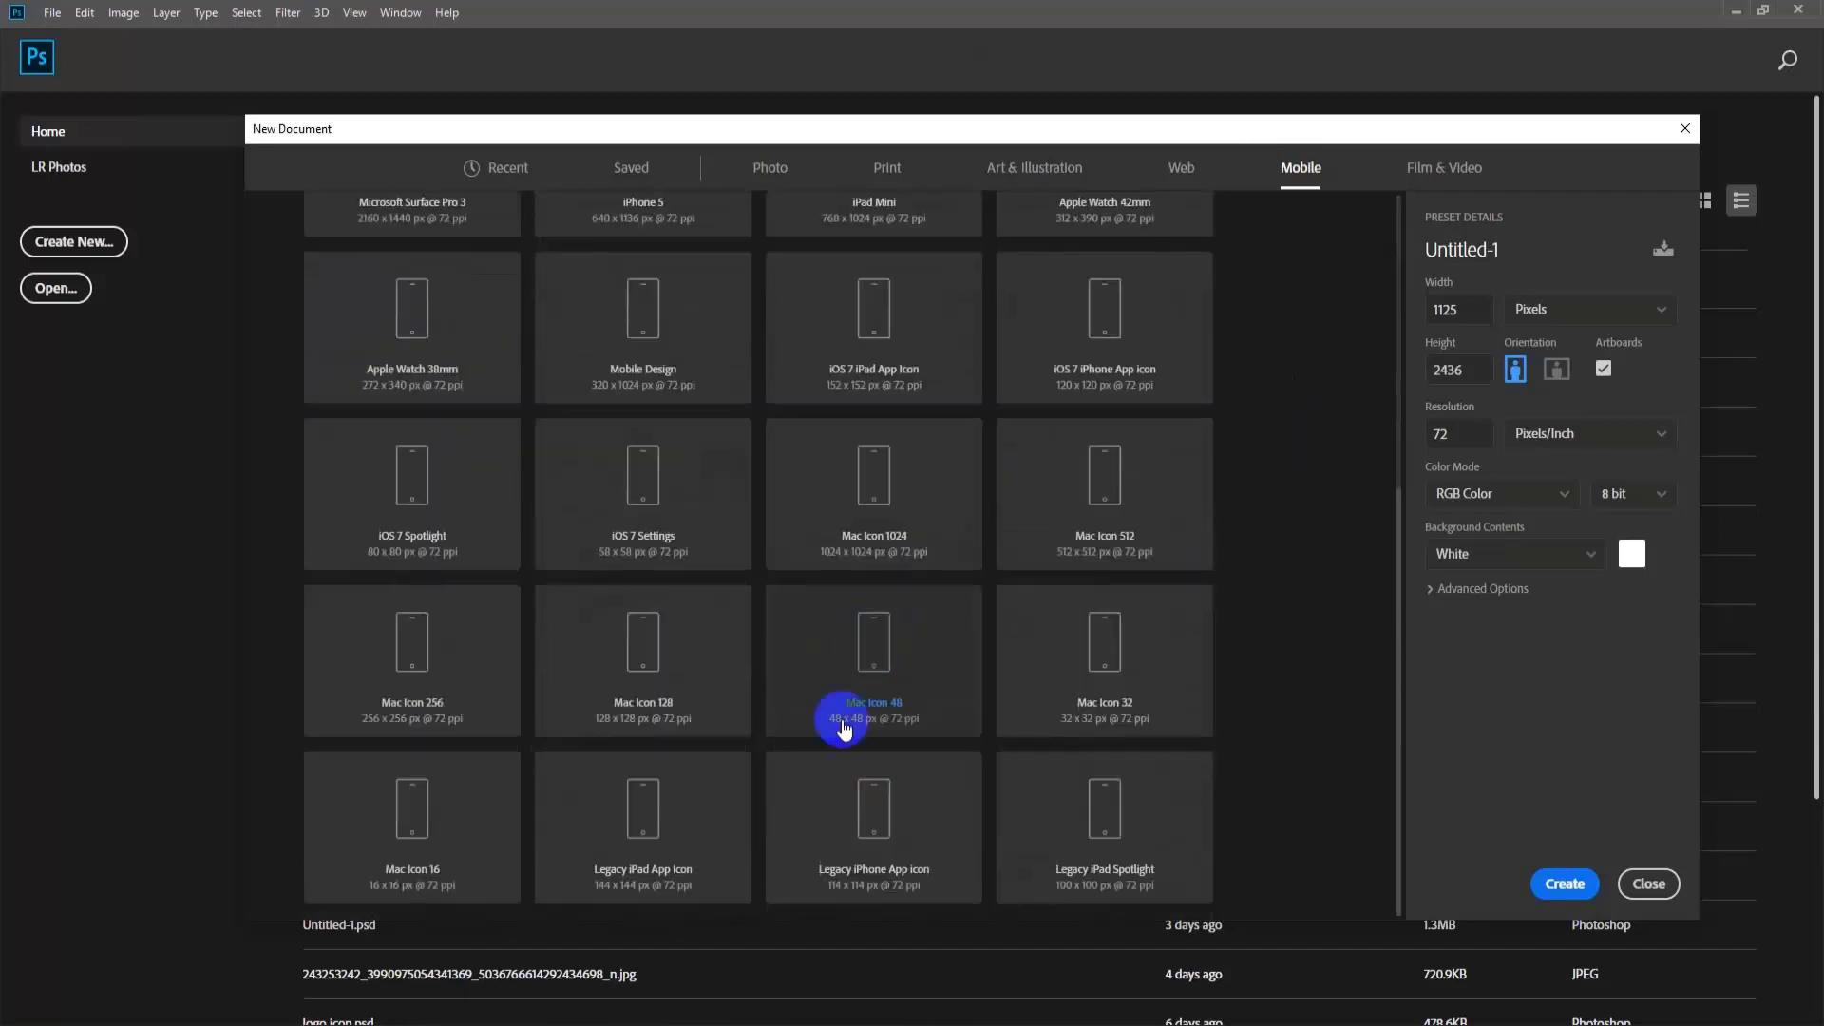
scroll(997, 650, up, 2)
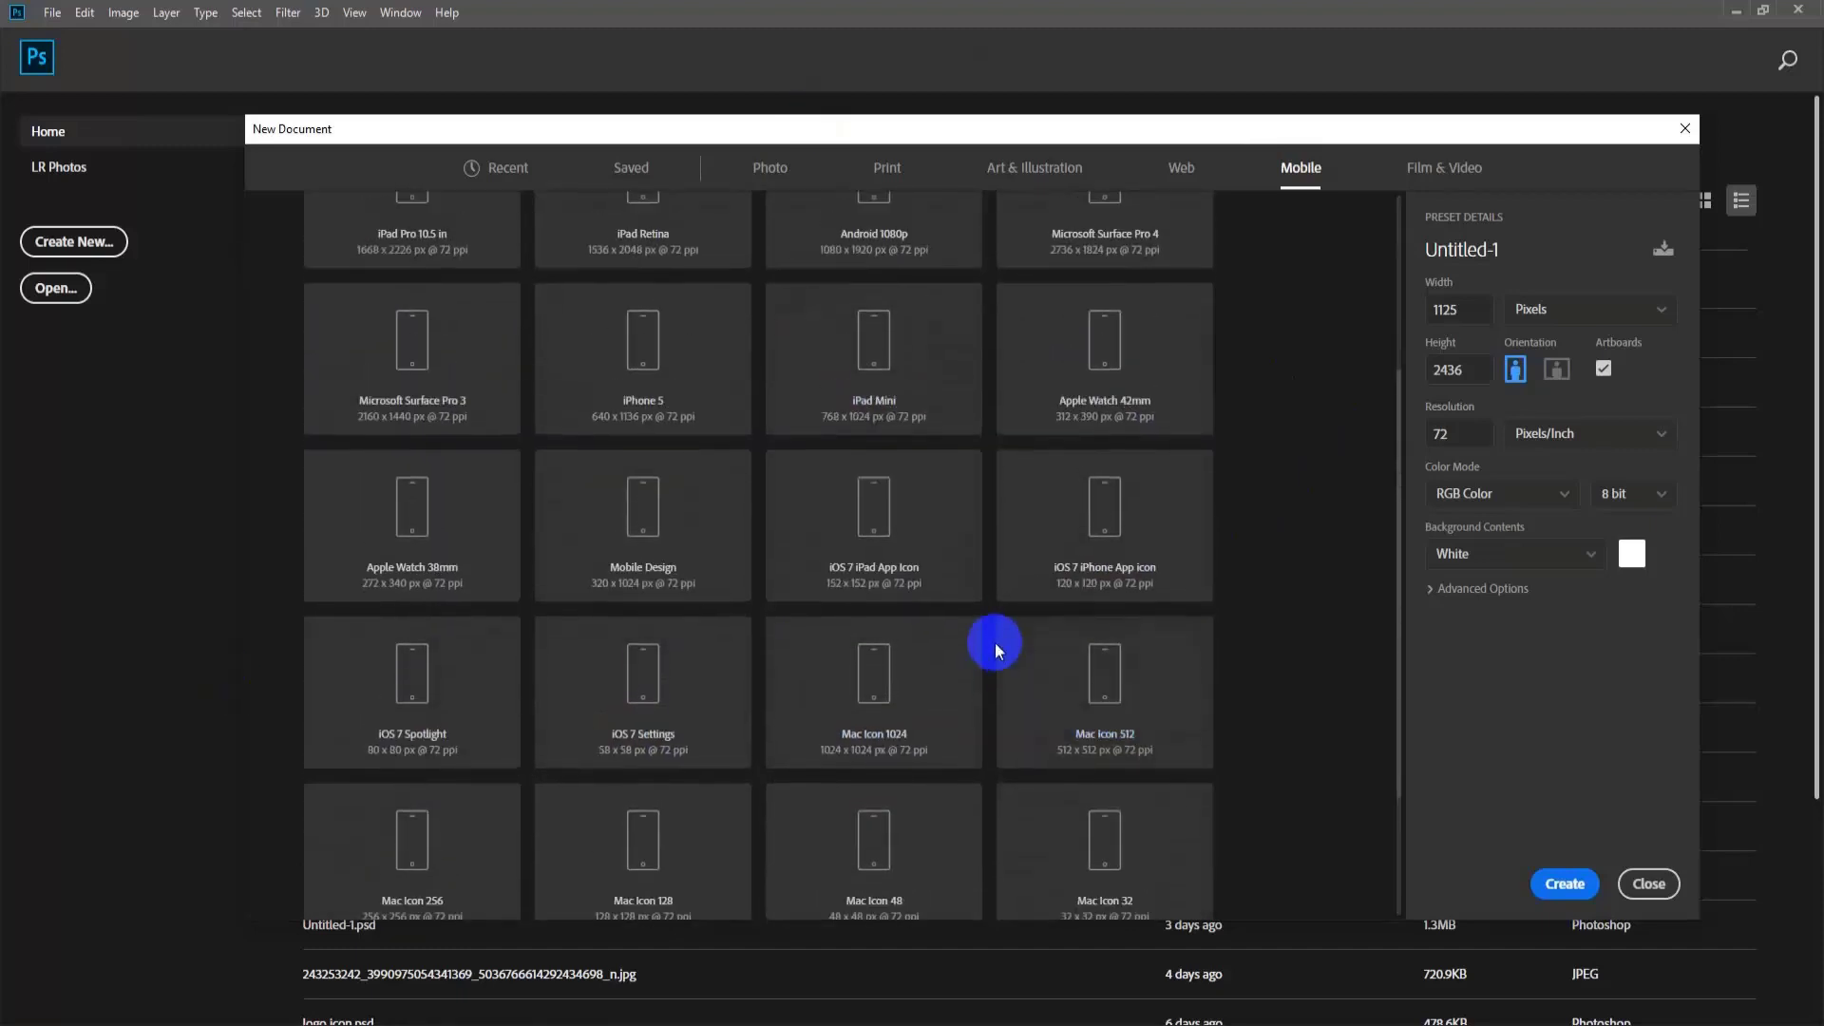
scroll(996, 650, up, 3)
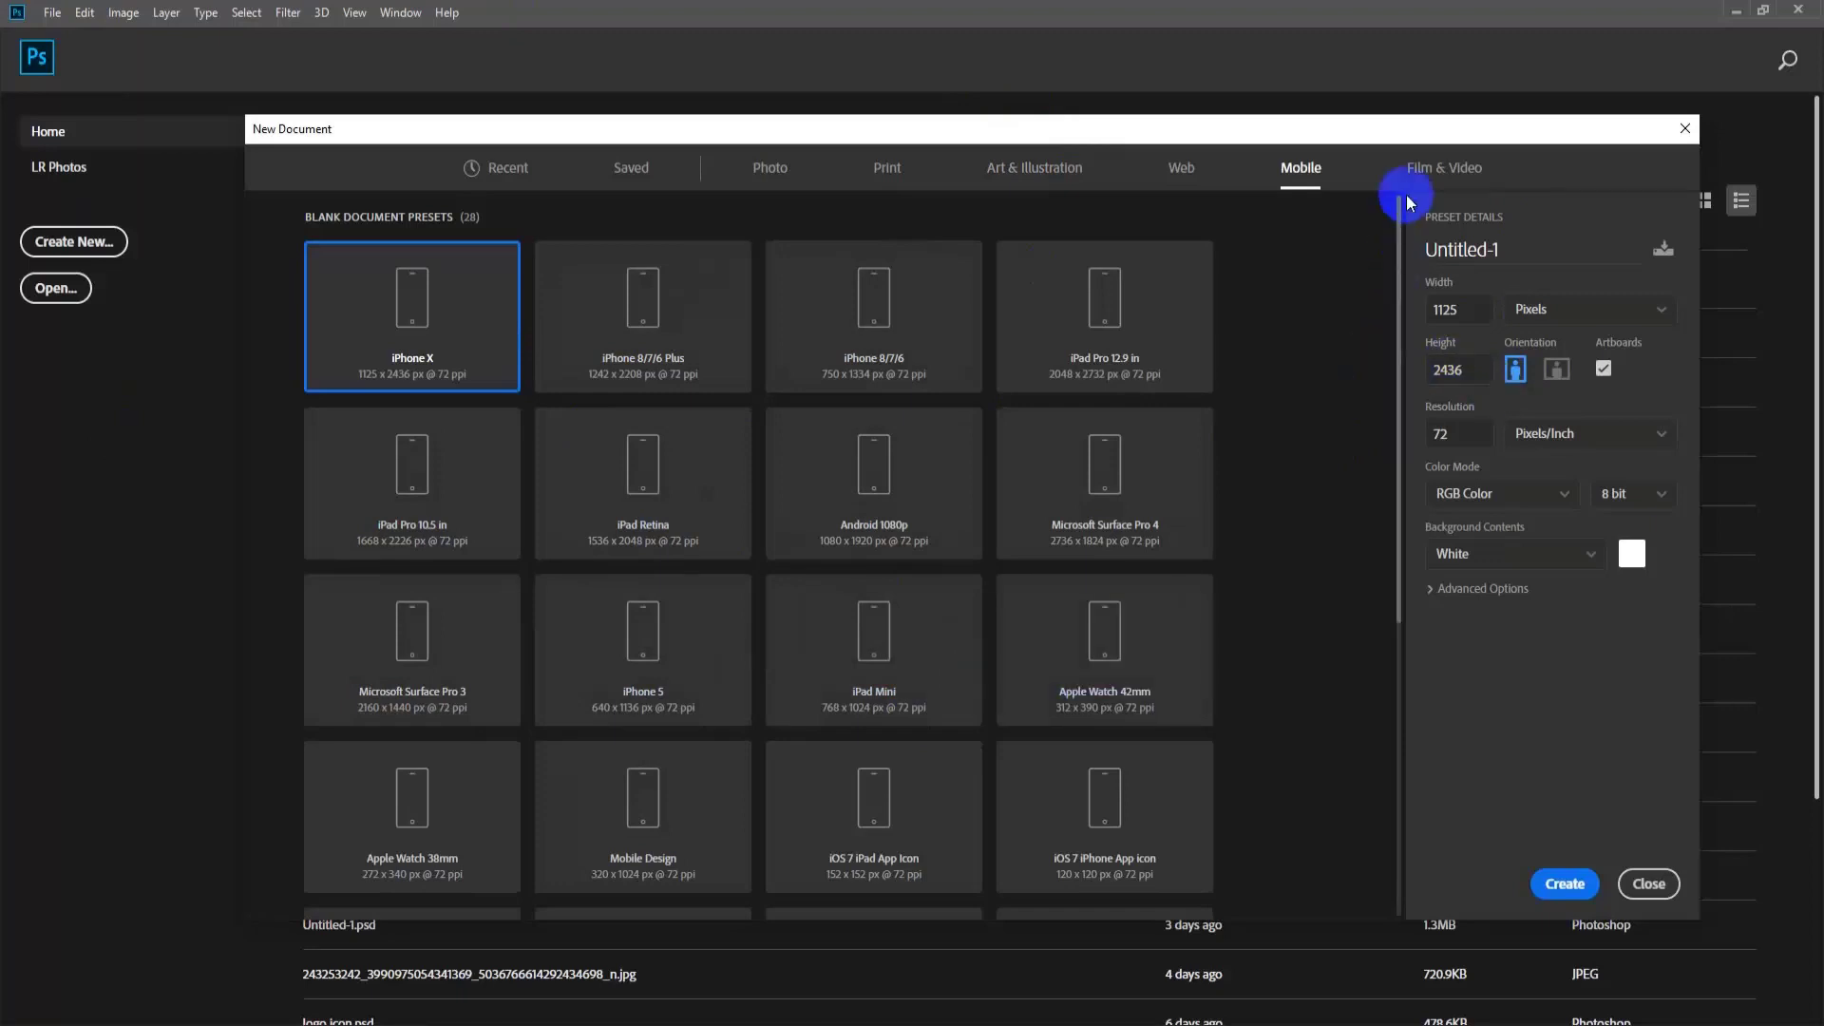
Choose the Film & Video category with its HDTV 1080p preset and review the available sizes.
click(1458, 176)
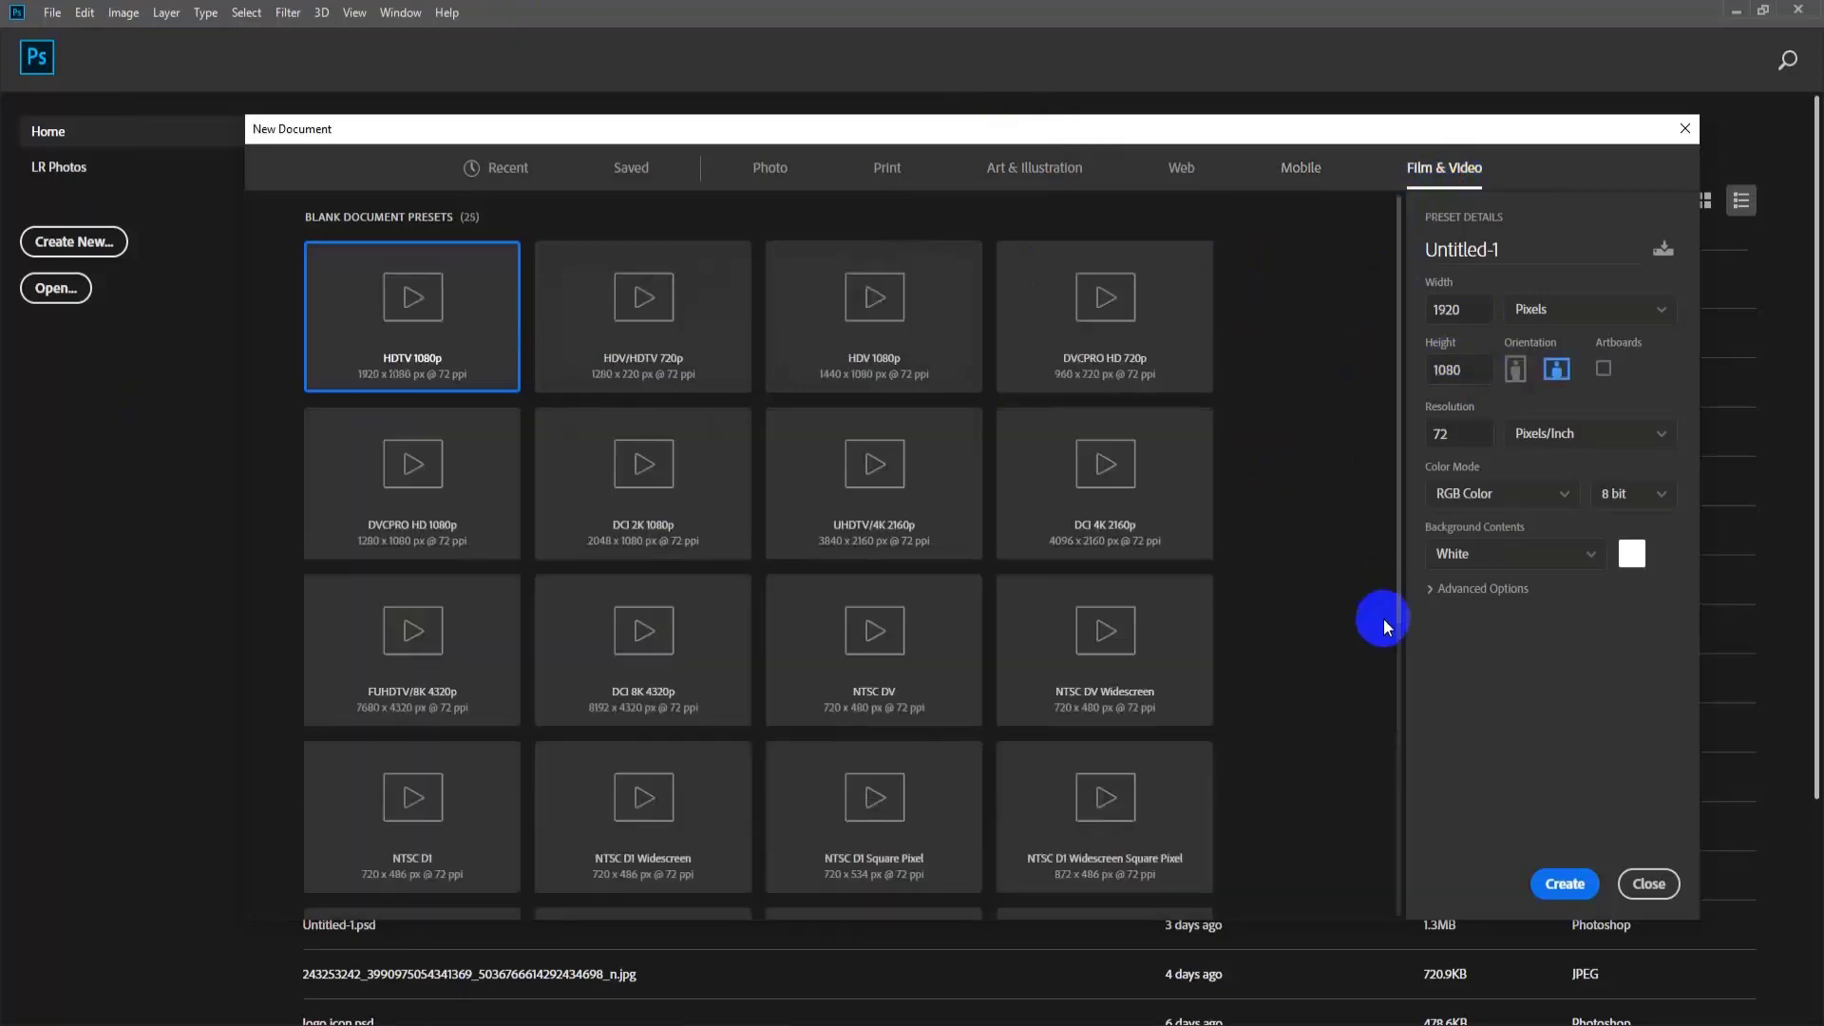
scroll(1382, 619, down, 5)
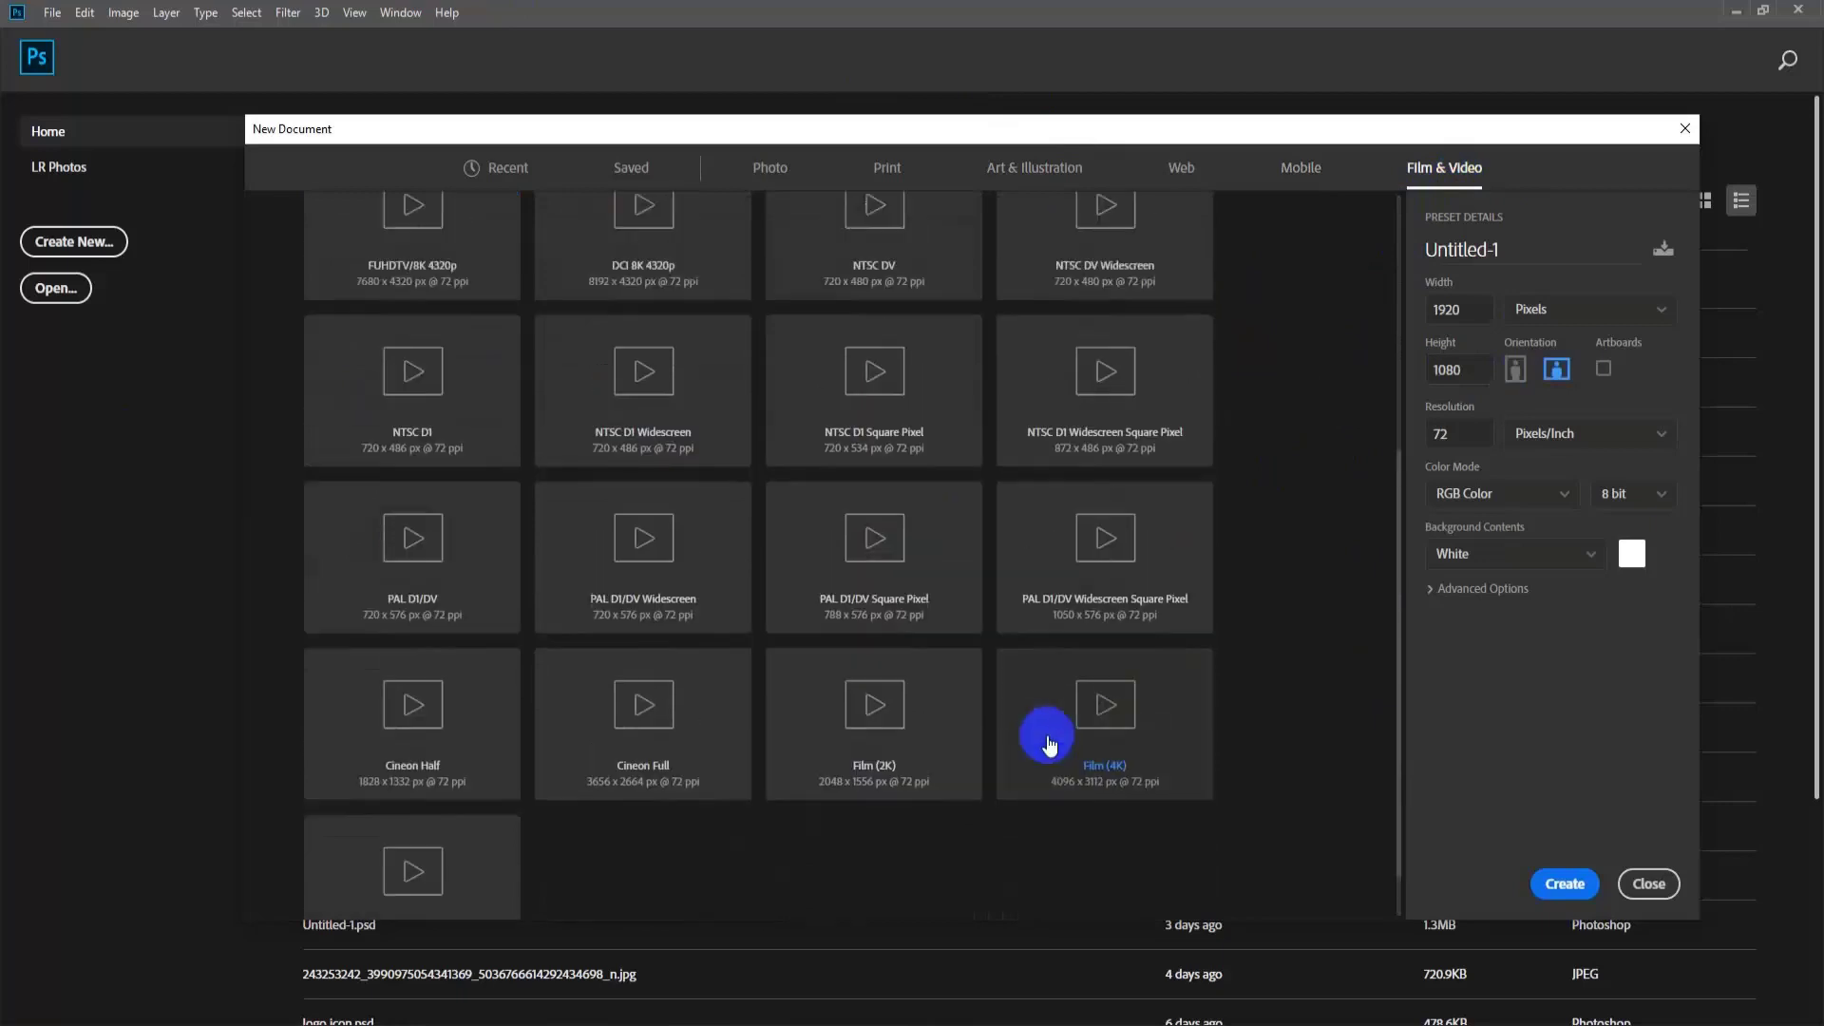
scroll(1050, 744, up, 2)
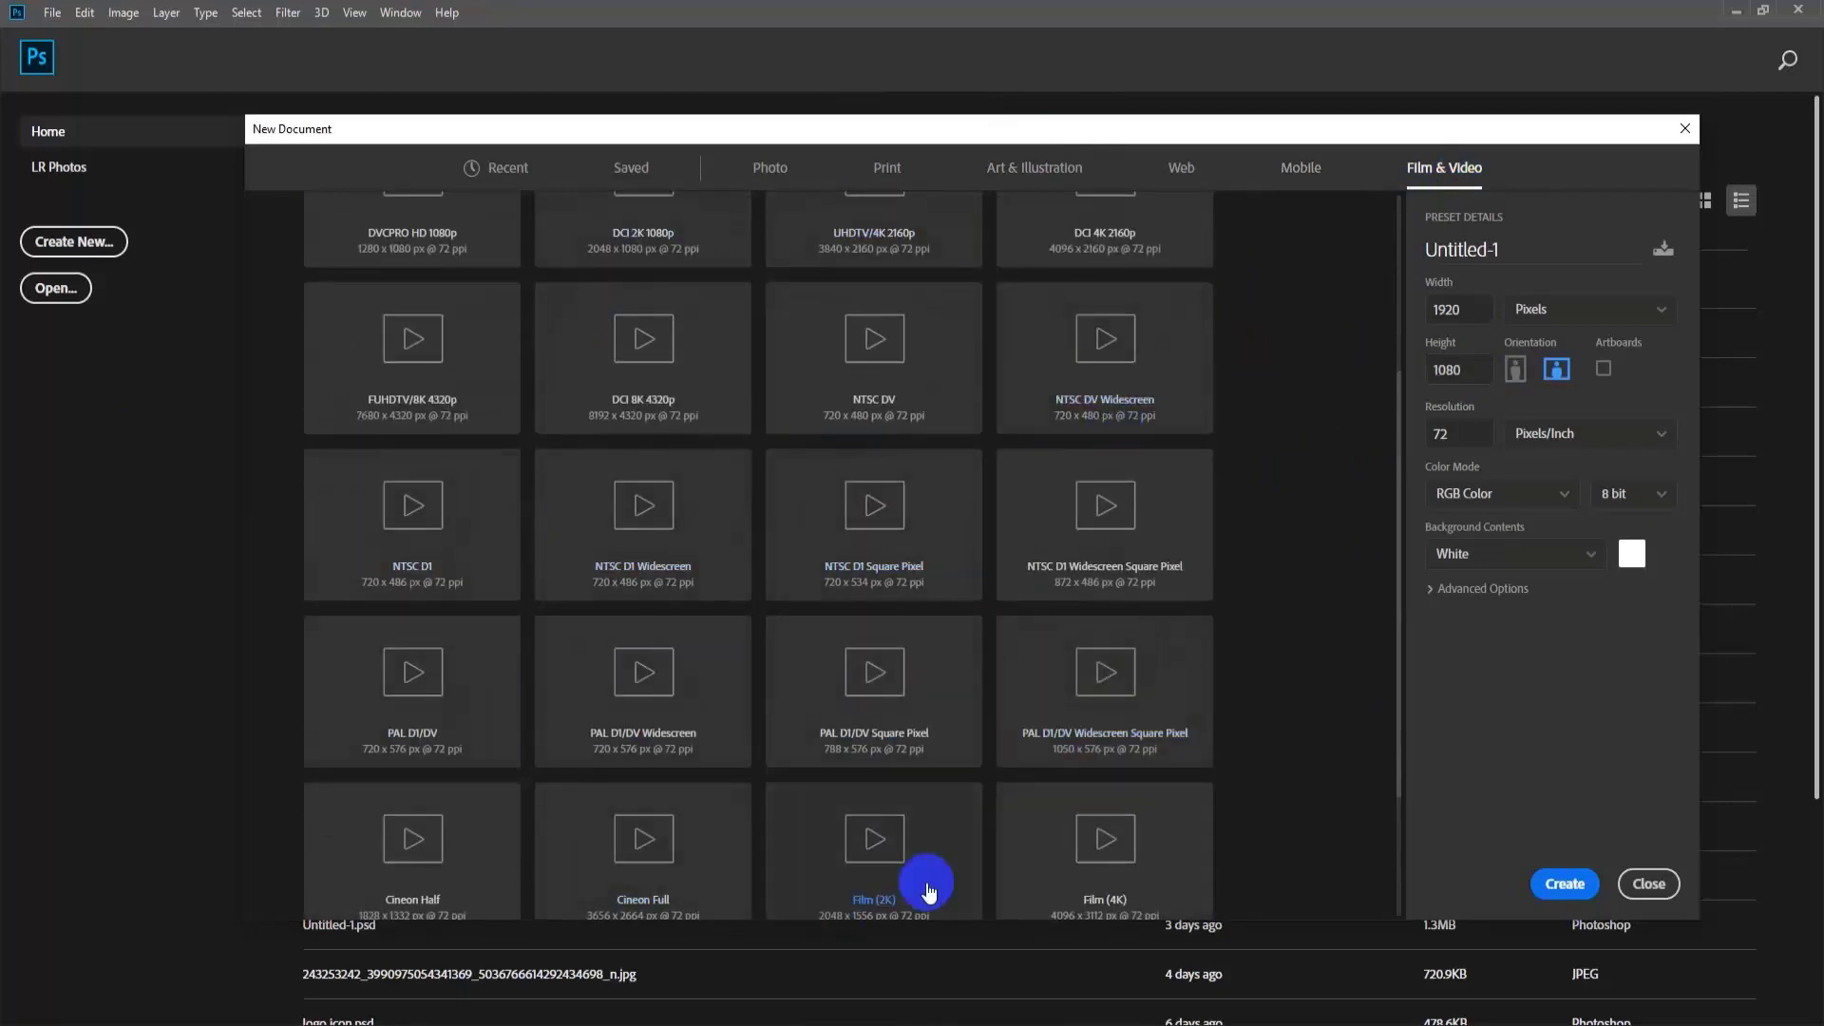
scroll(929, 891, up, 3)
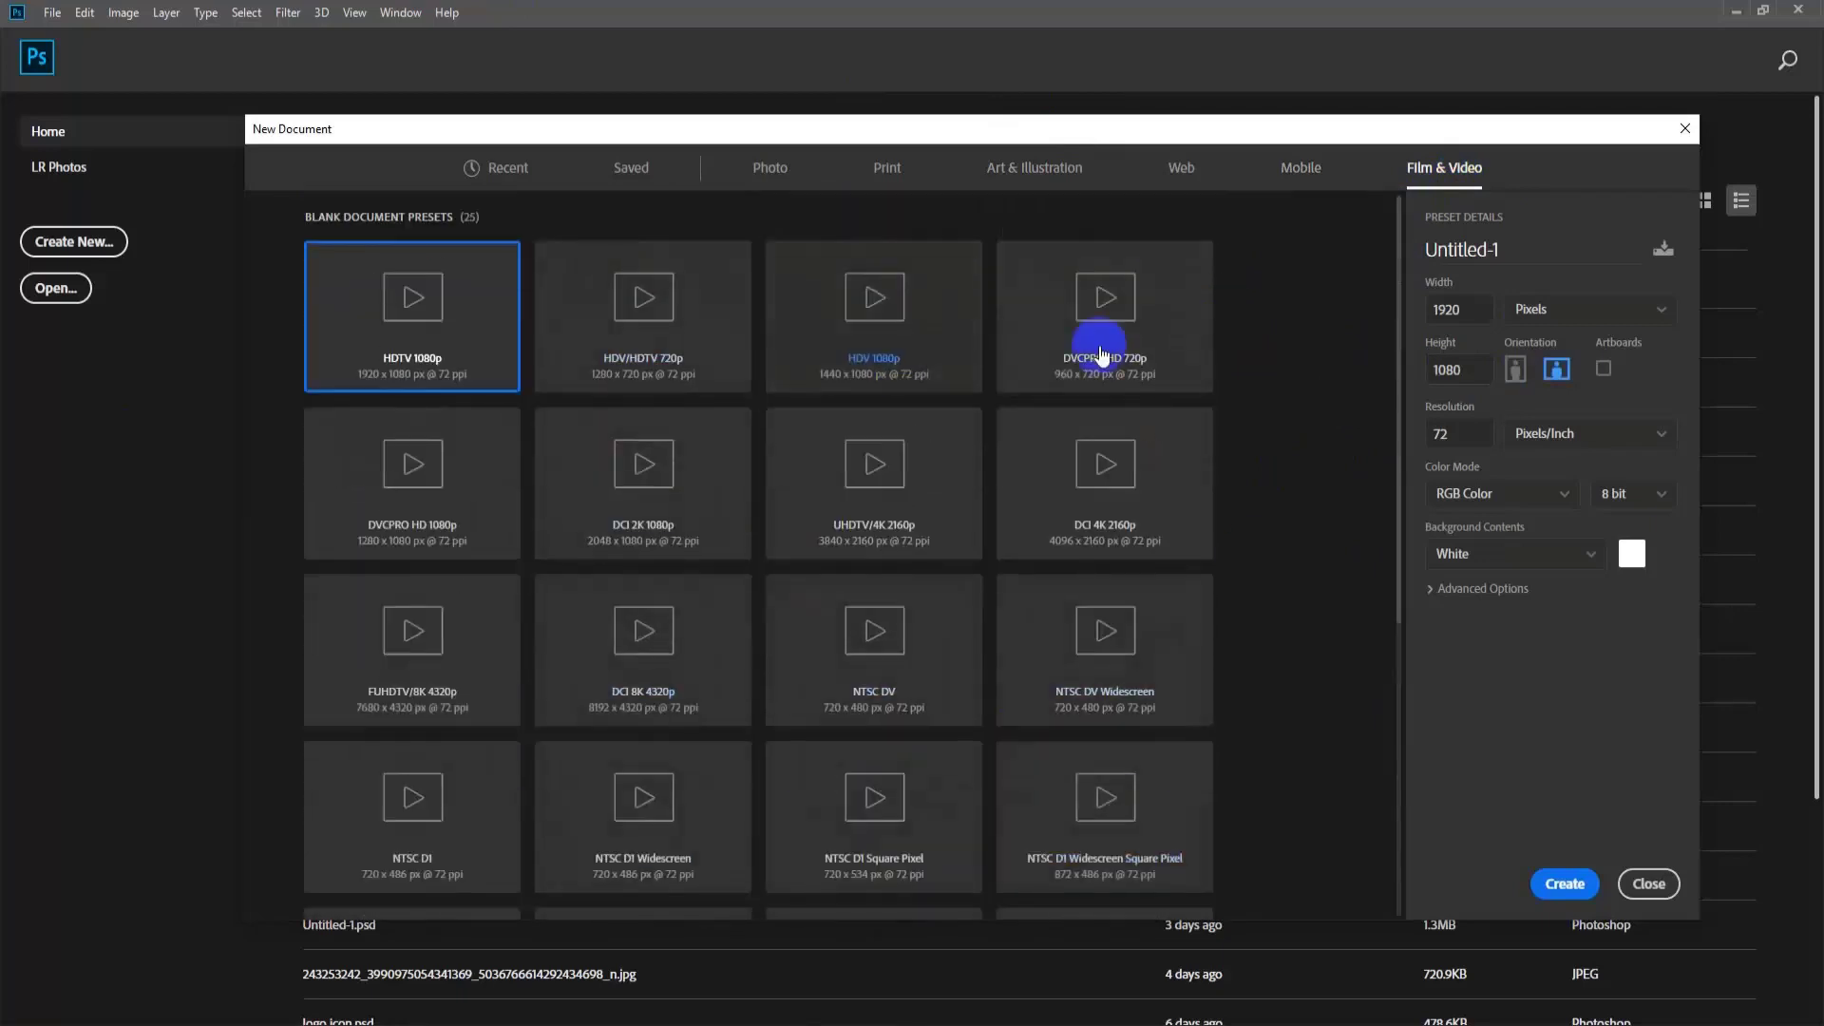
scroll(503, 731, down, 3)
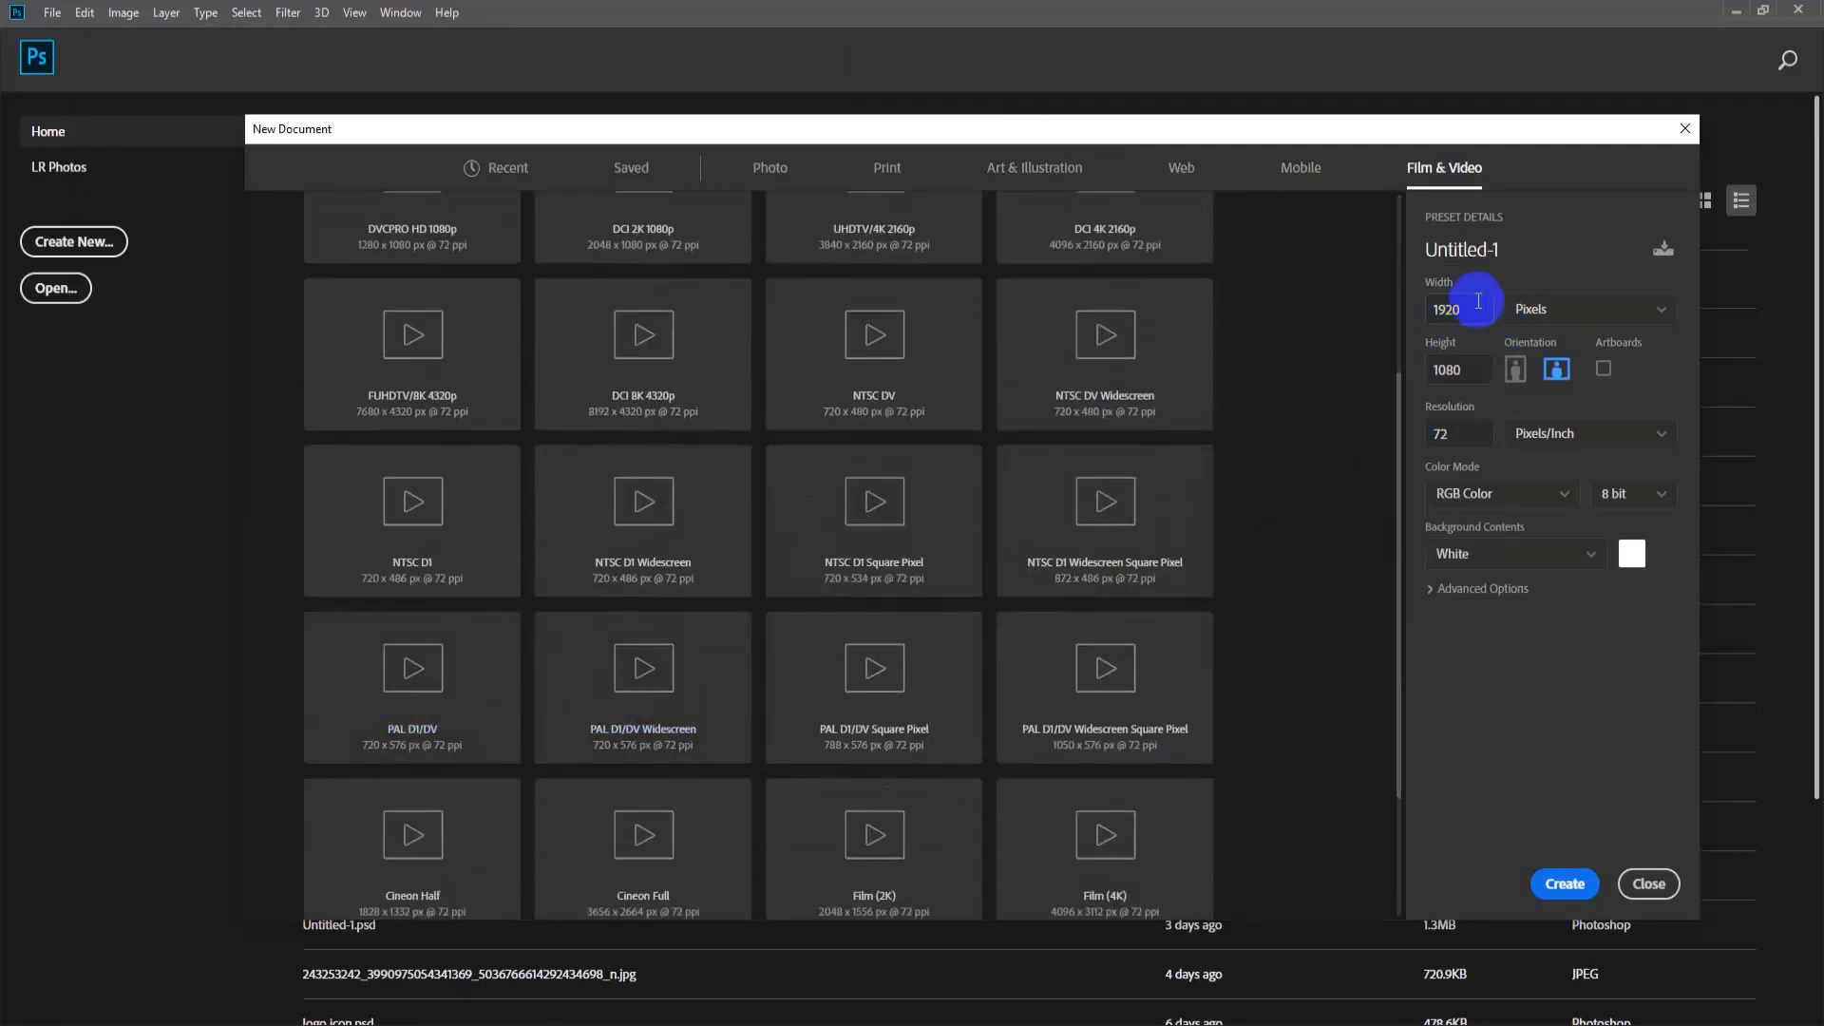
double_click(1449, 310)
click(1463, 310)
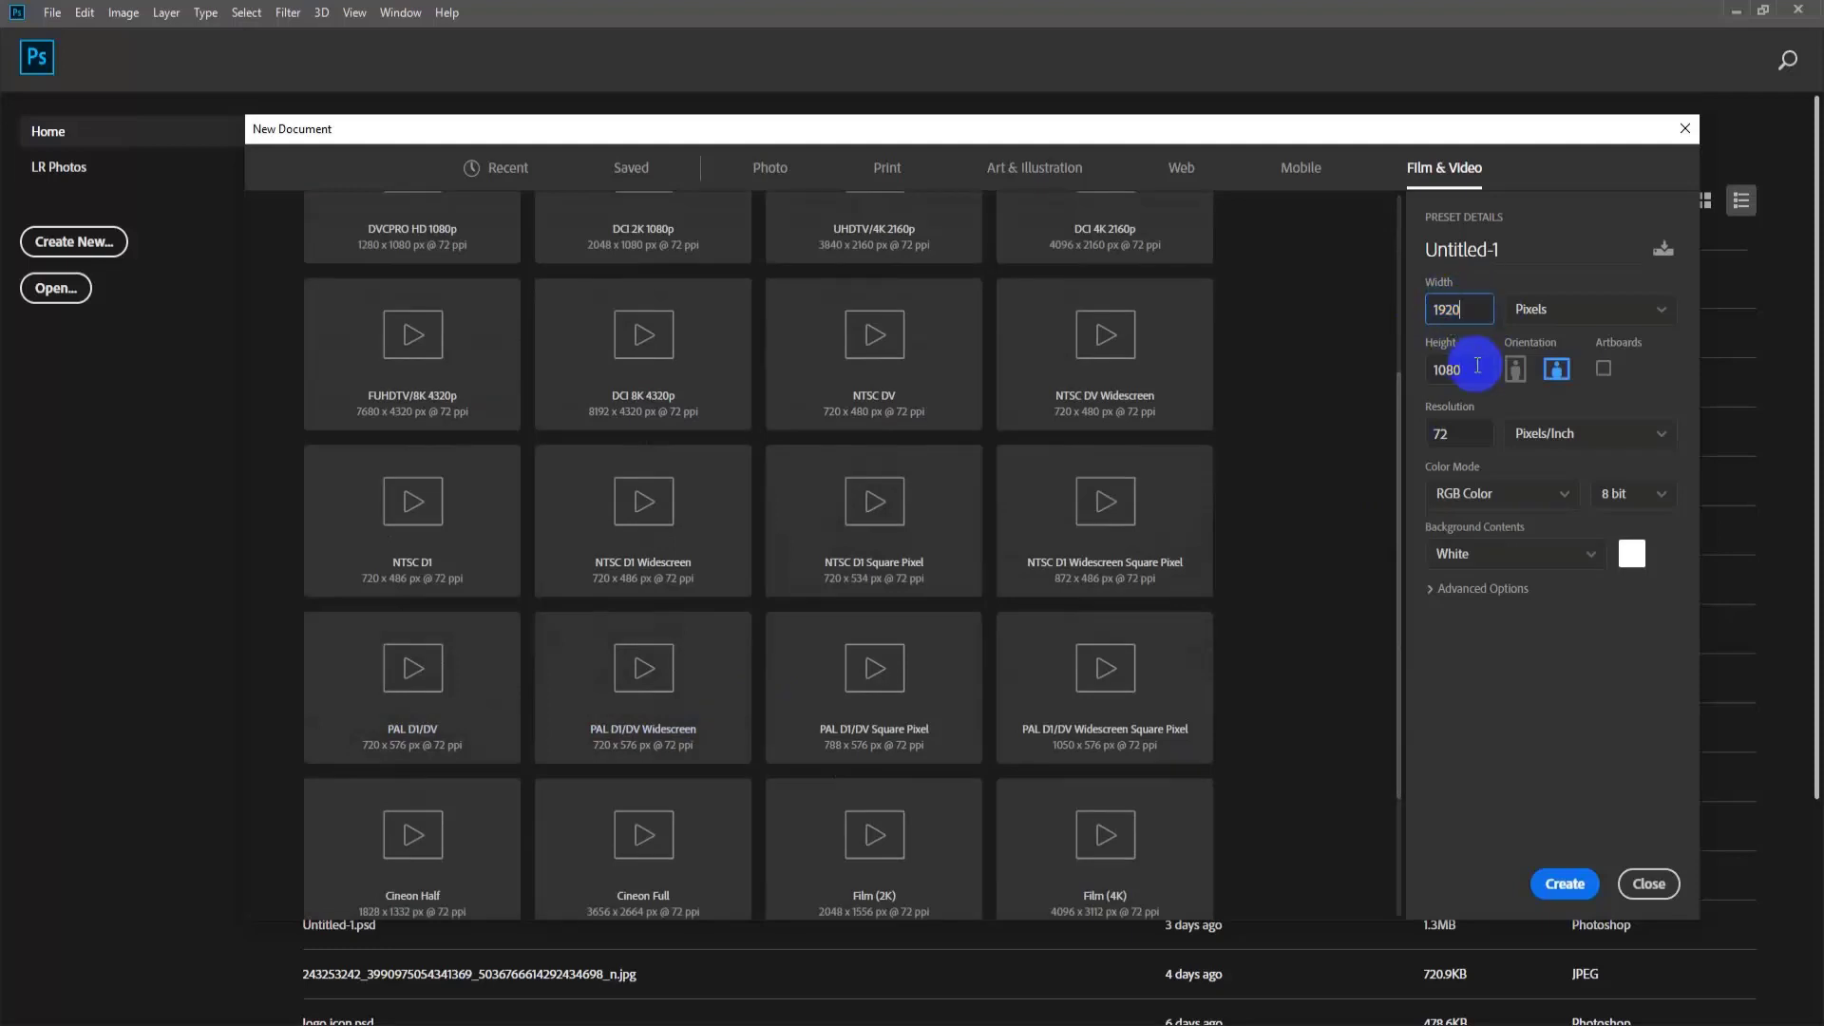
Name the new document "Photoshop Dahsboard".
drag(1510, 242, 1404, 271)
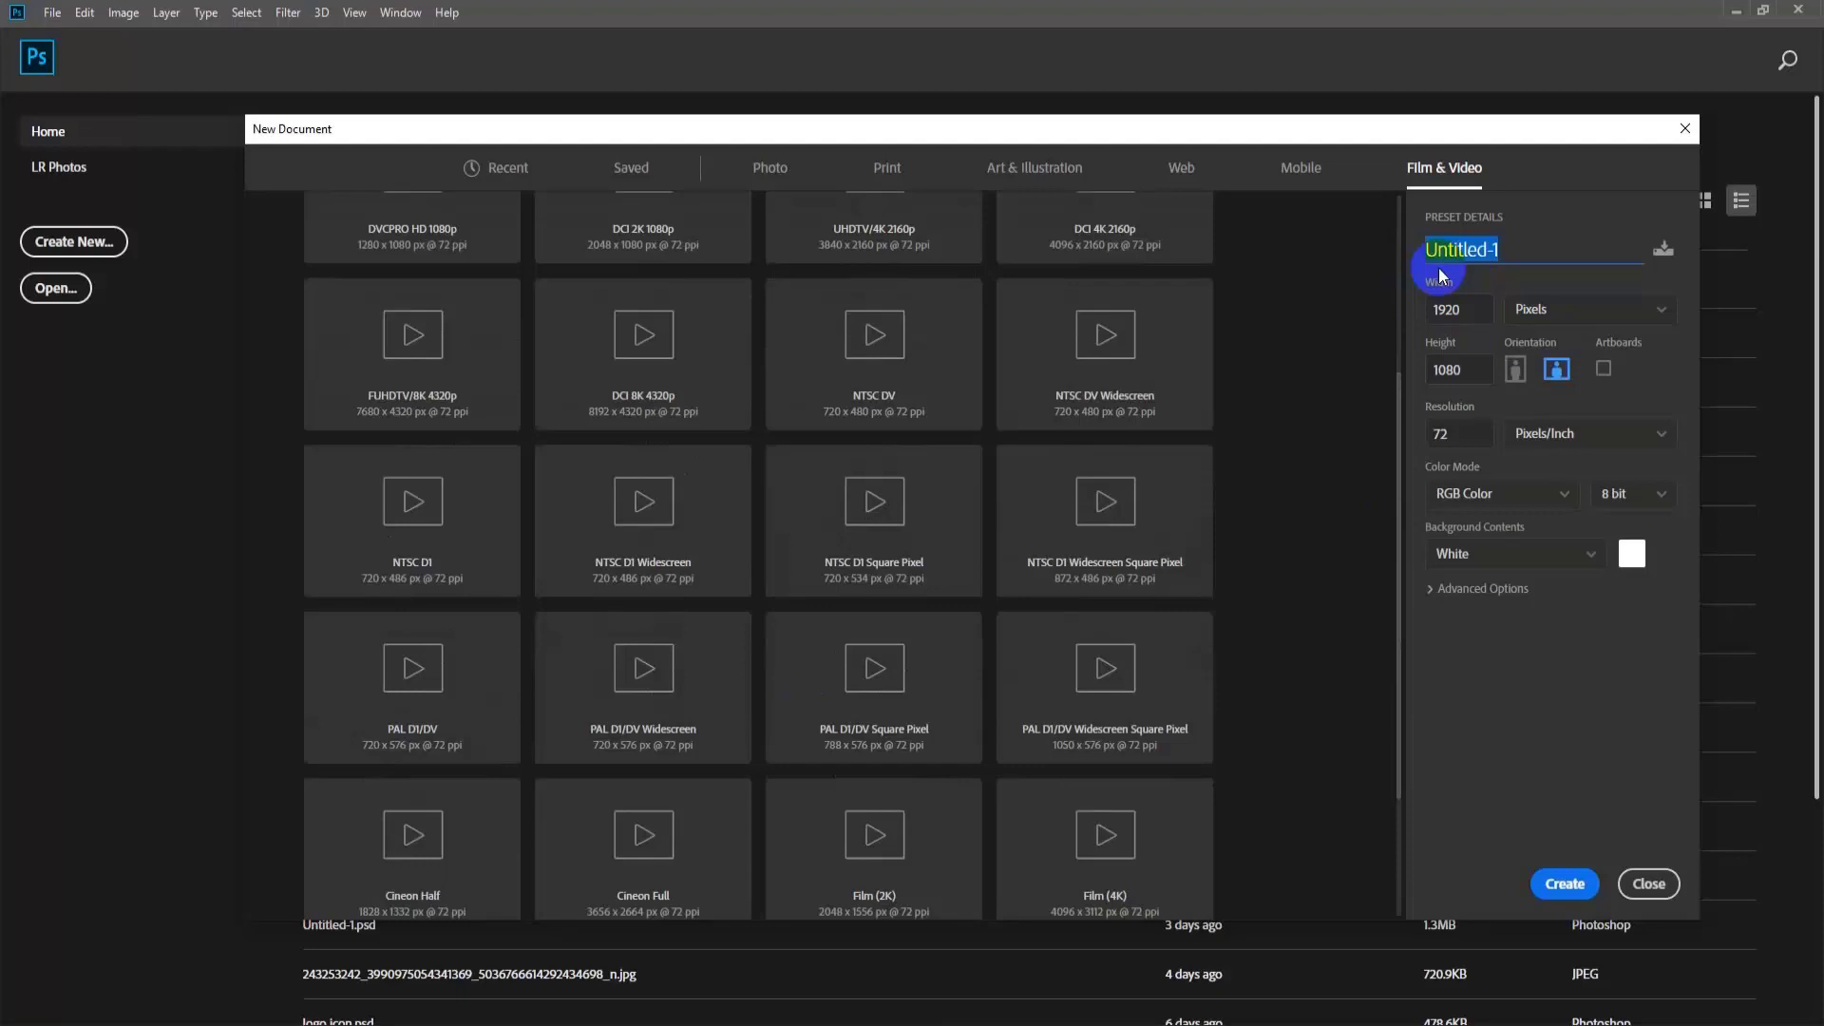
text(Photoshop)
key(BackSpace)
text(p Dah)
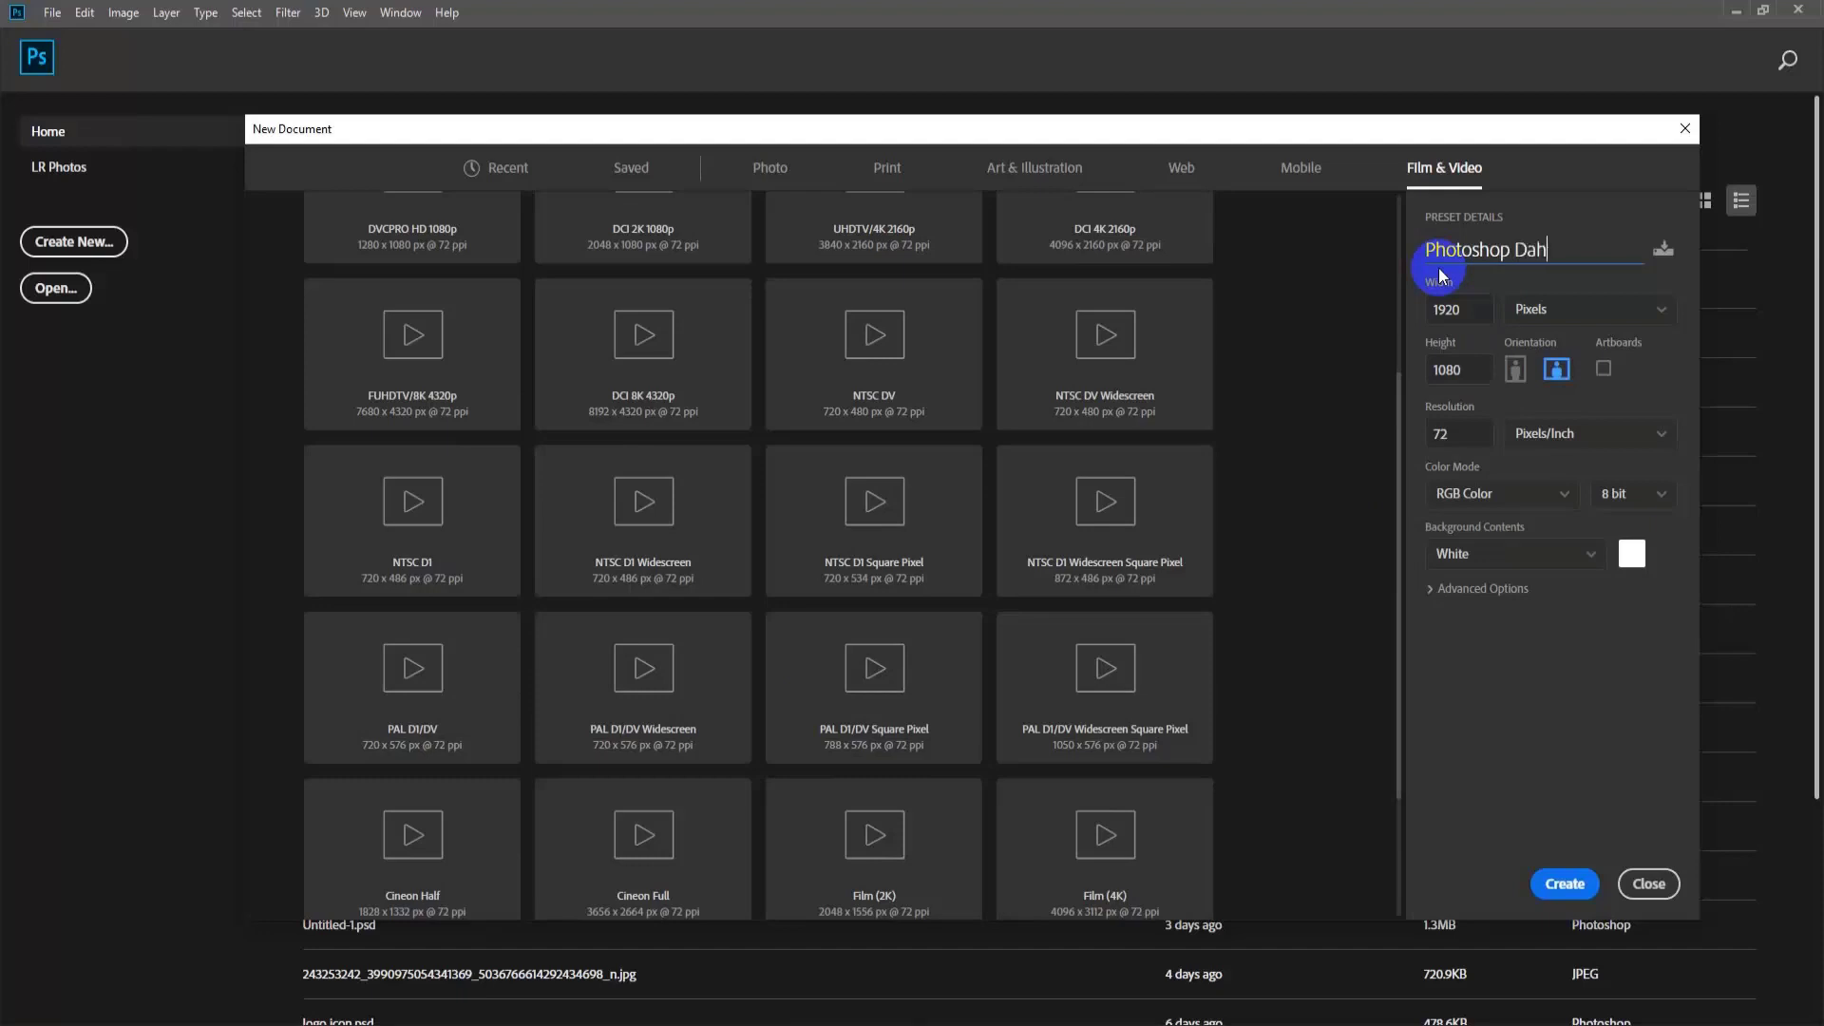
text(sboard)
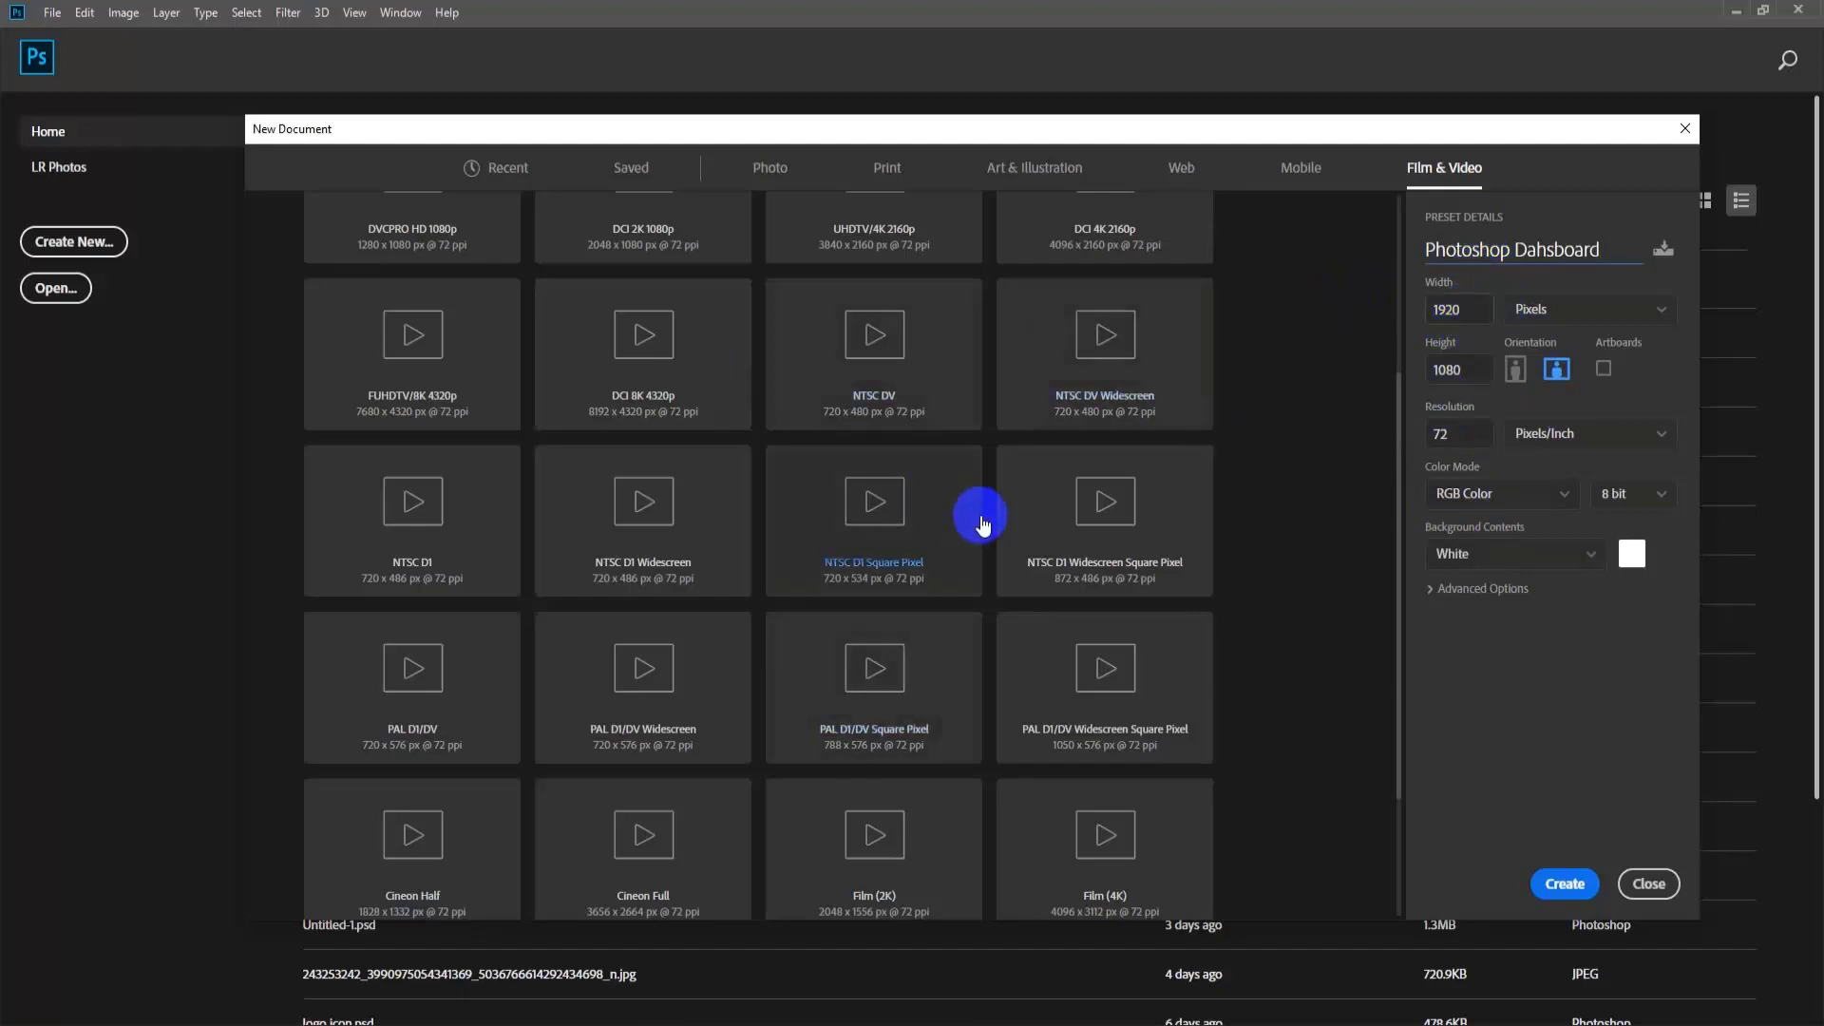
Change the document's size unit to Inches.
click(1655, 313)
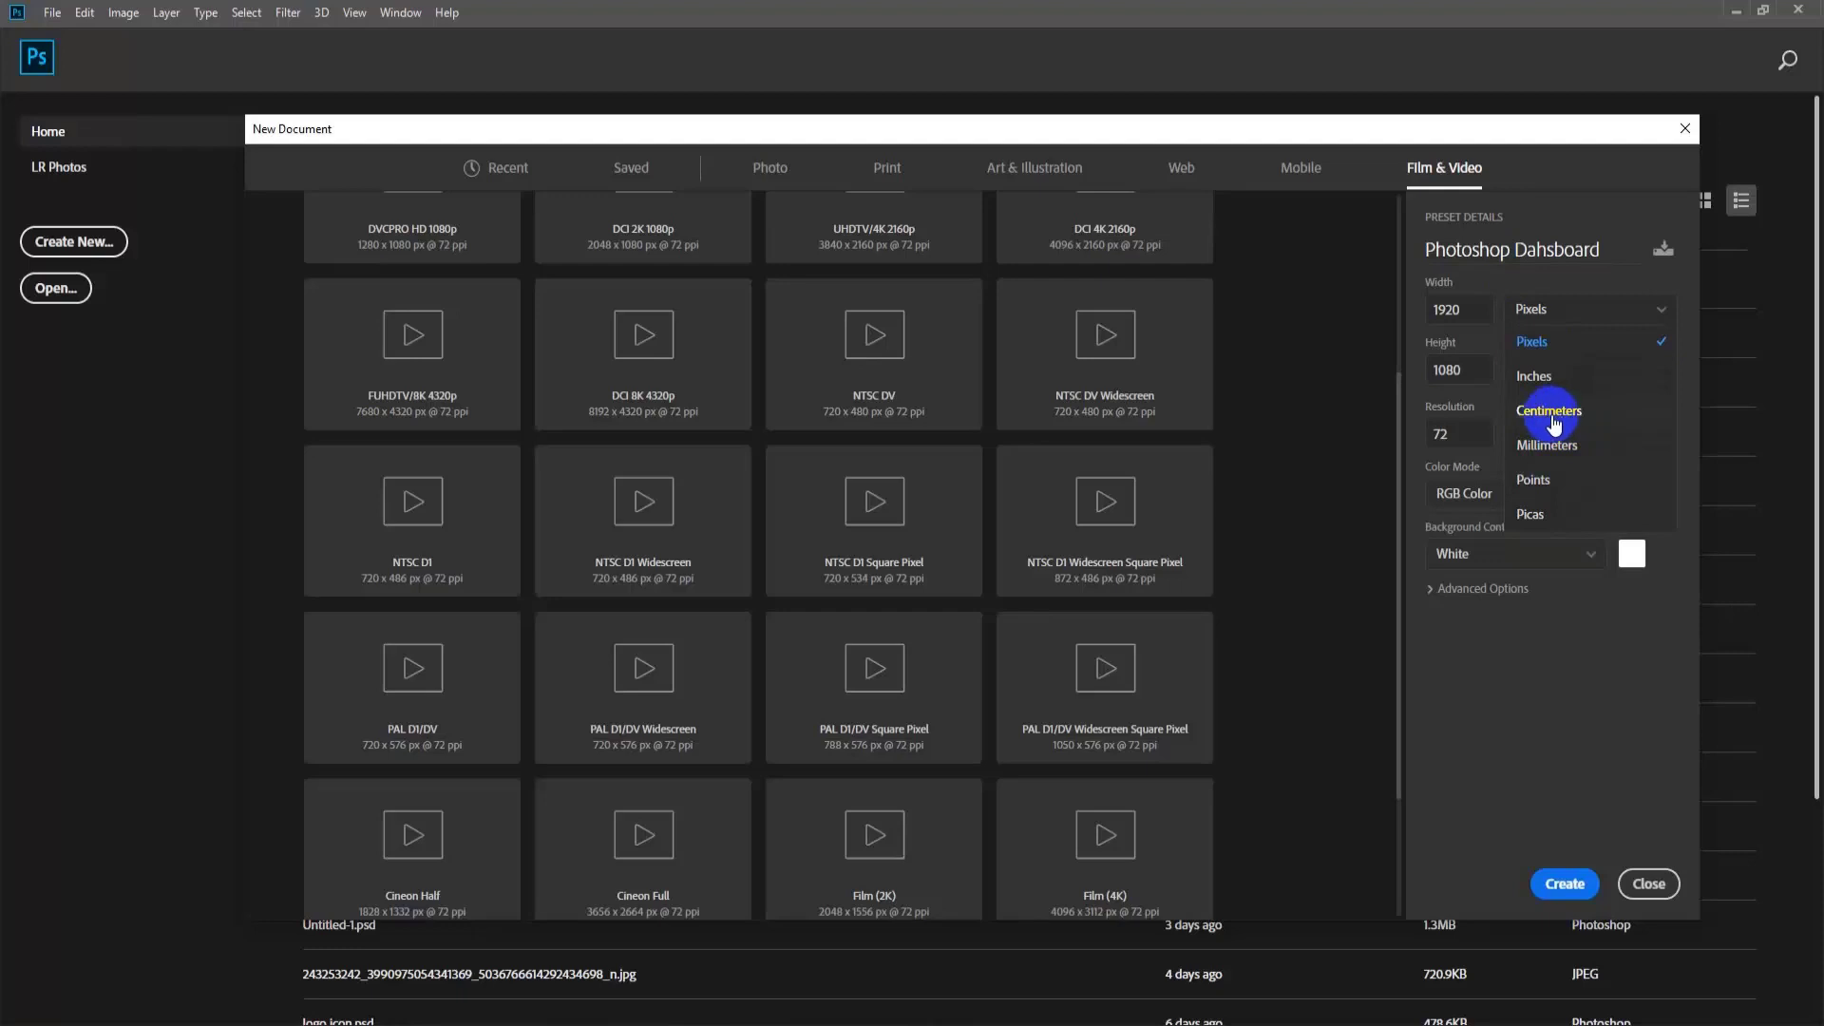
click(1535, 376)
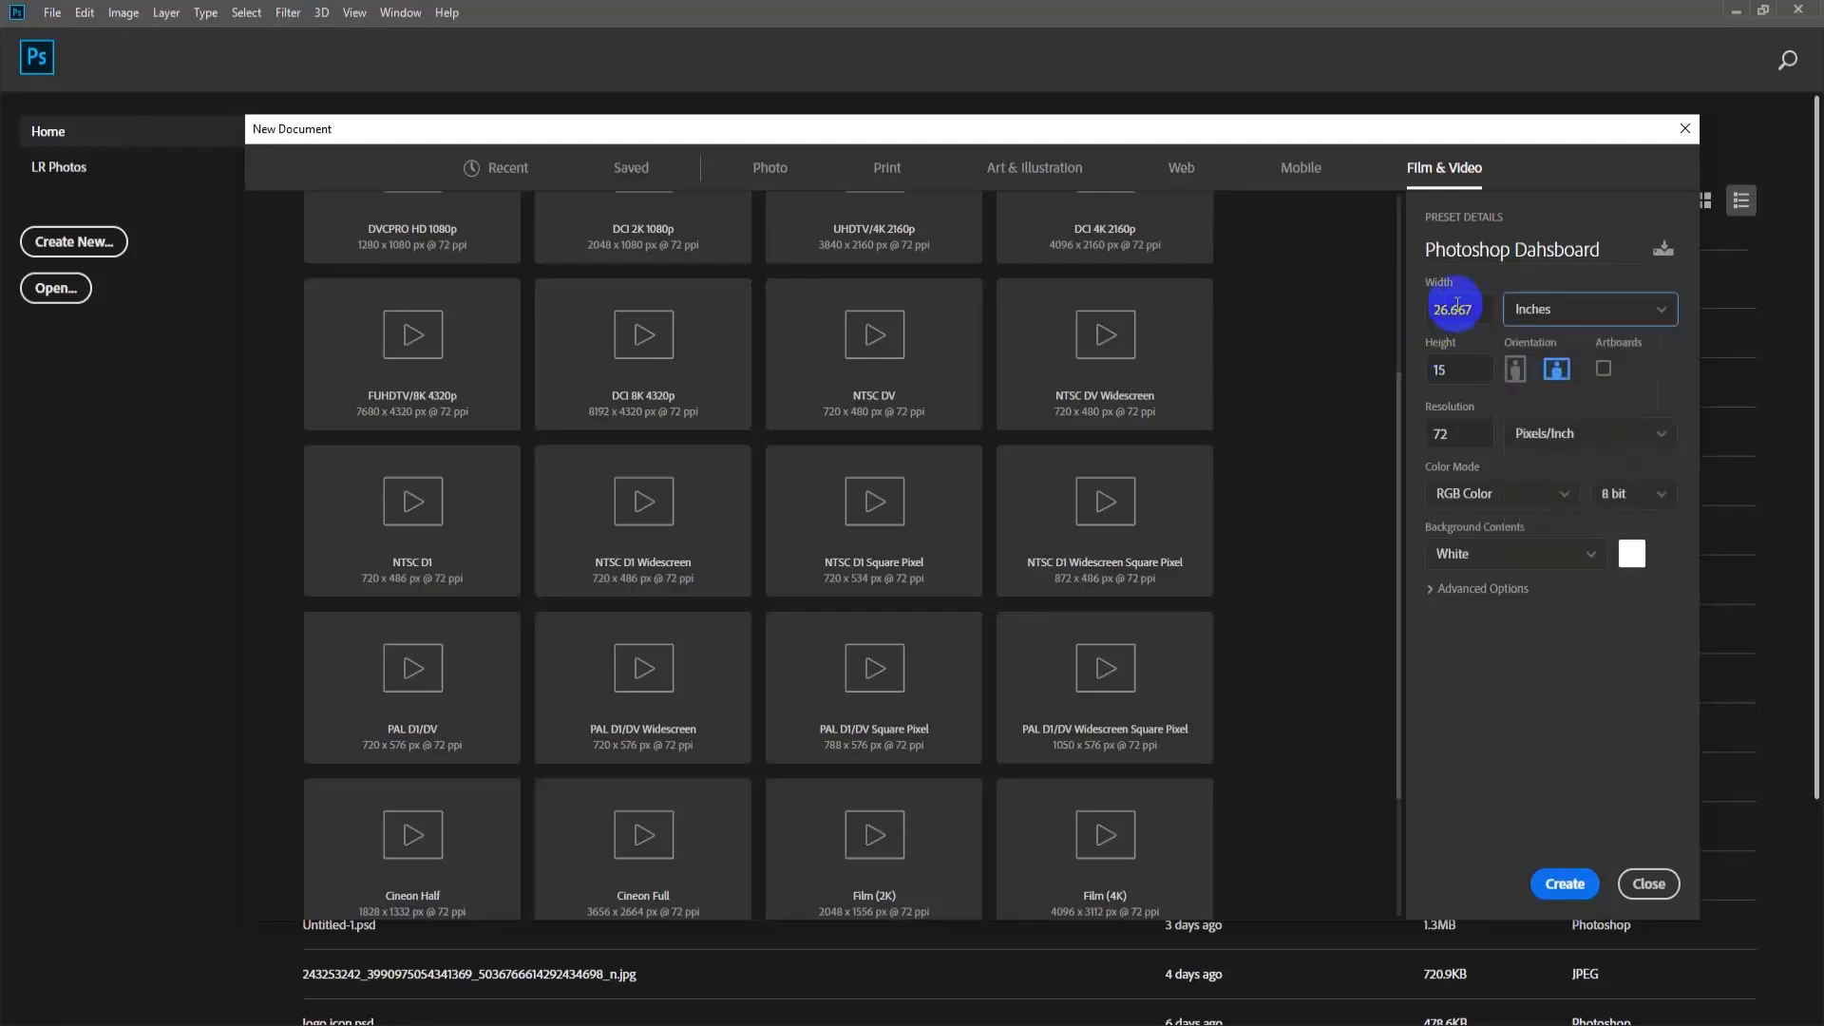
Set the document's size unit to Centimeters and its width to 200.
click(1563, 318)
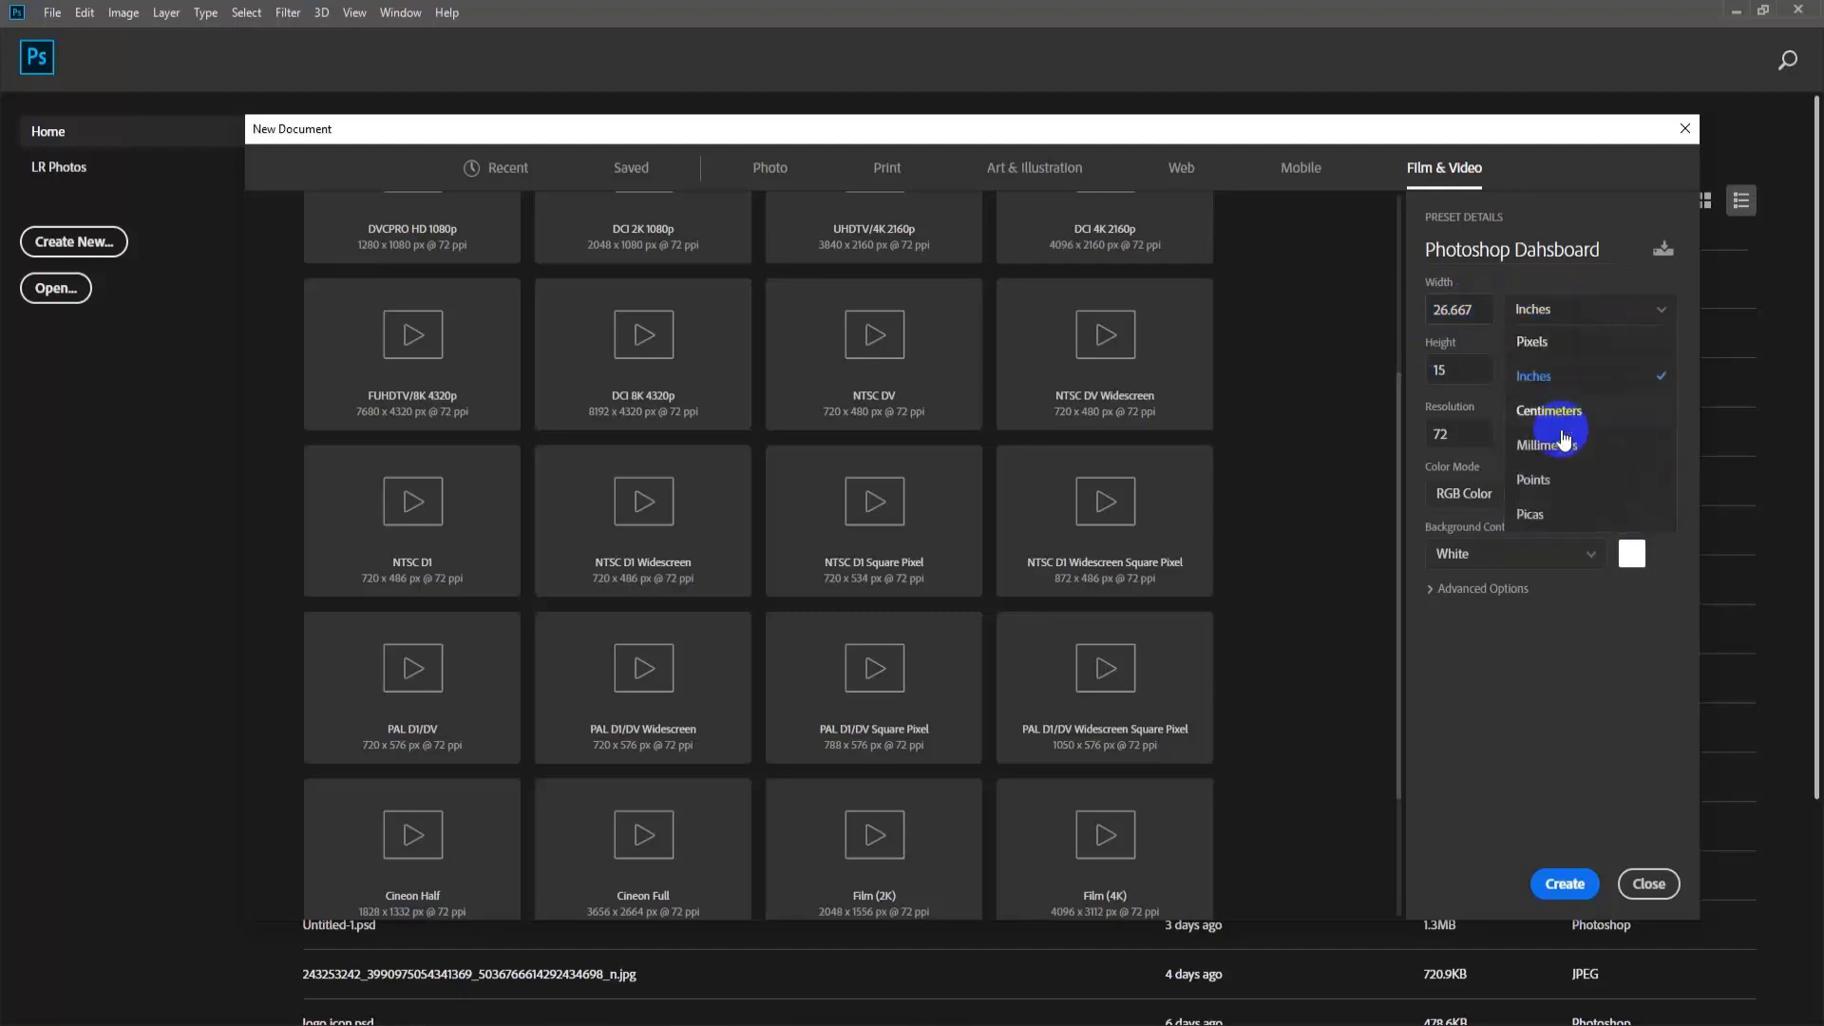
click(1571, 415)
drag(1479, 316, 1410, 323)
text(200)
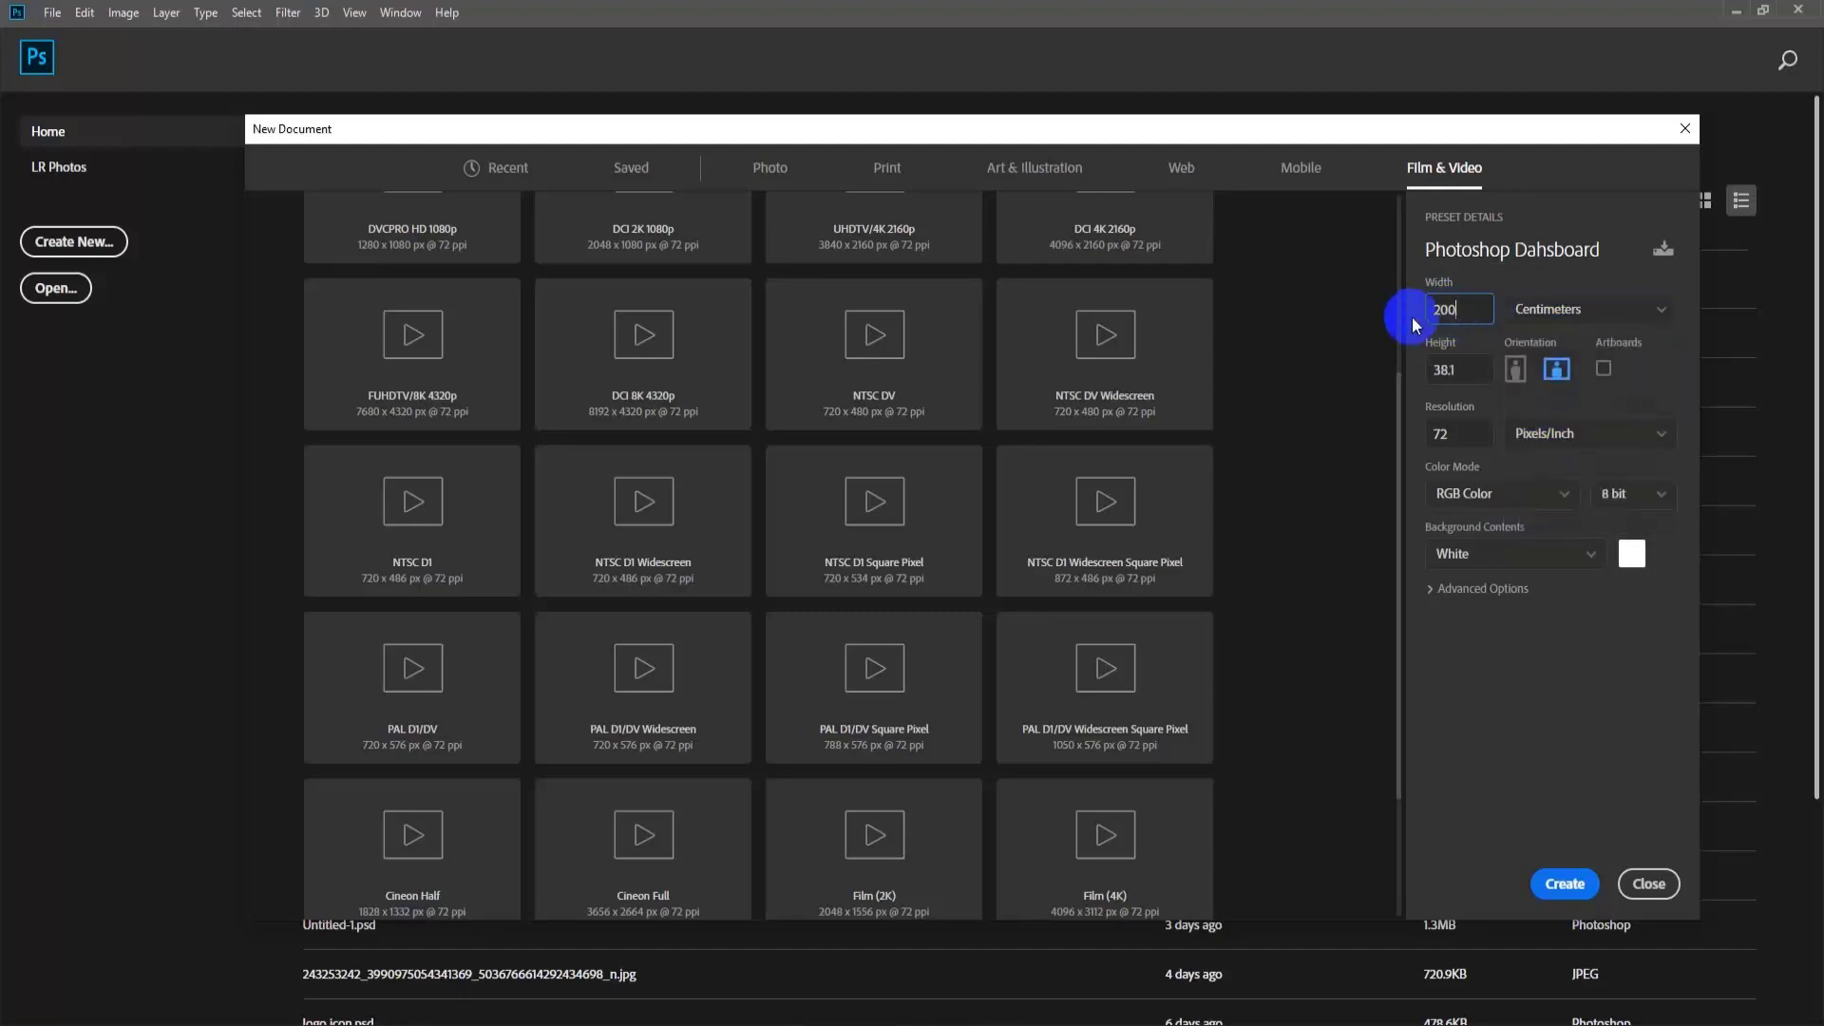
key(Tab)
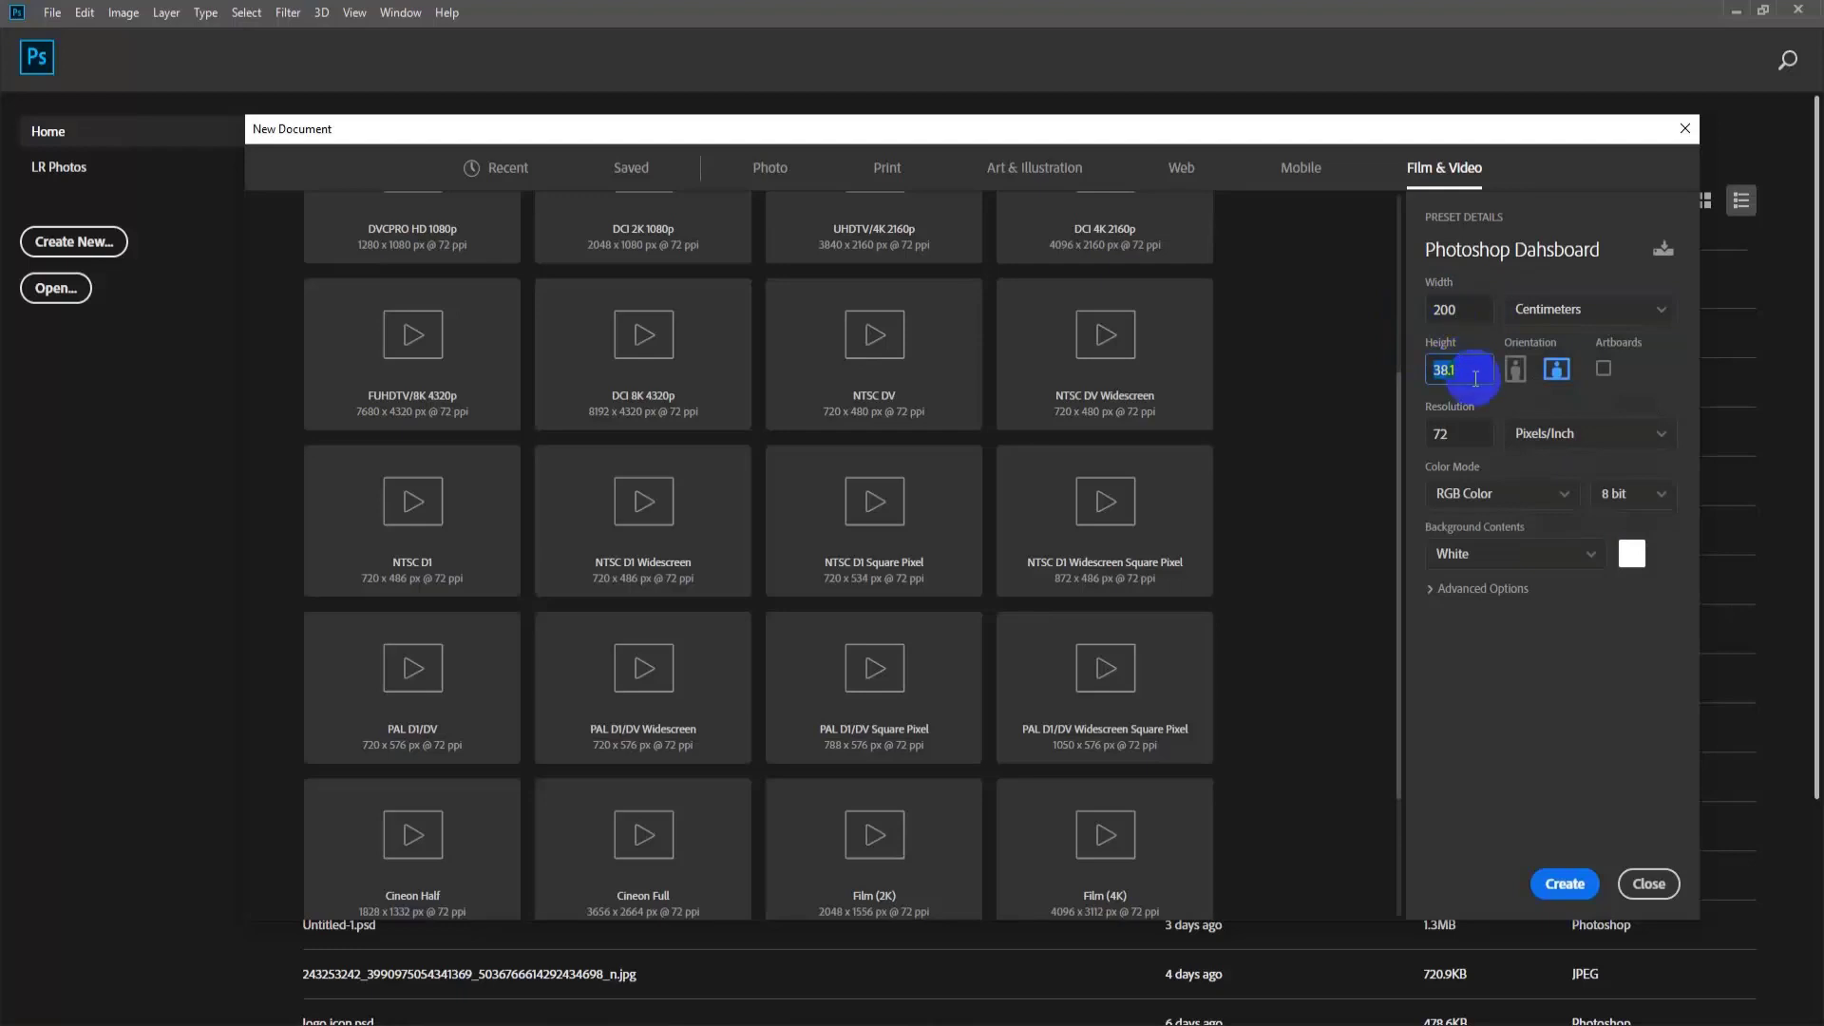
Switch the document's size unit from Centimeters back to Inches.
click(1640, 319)
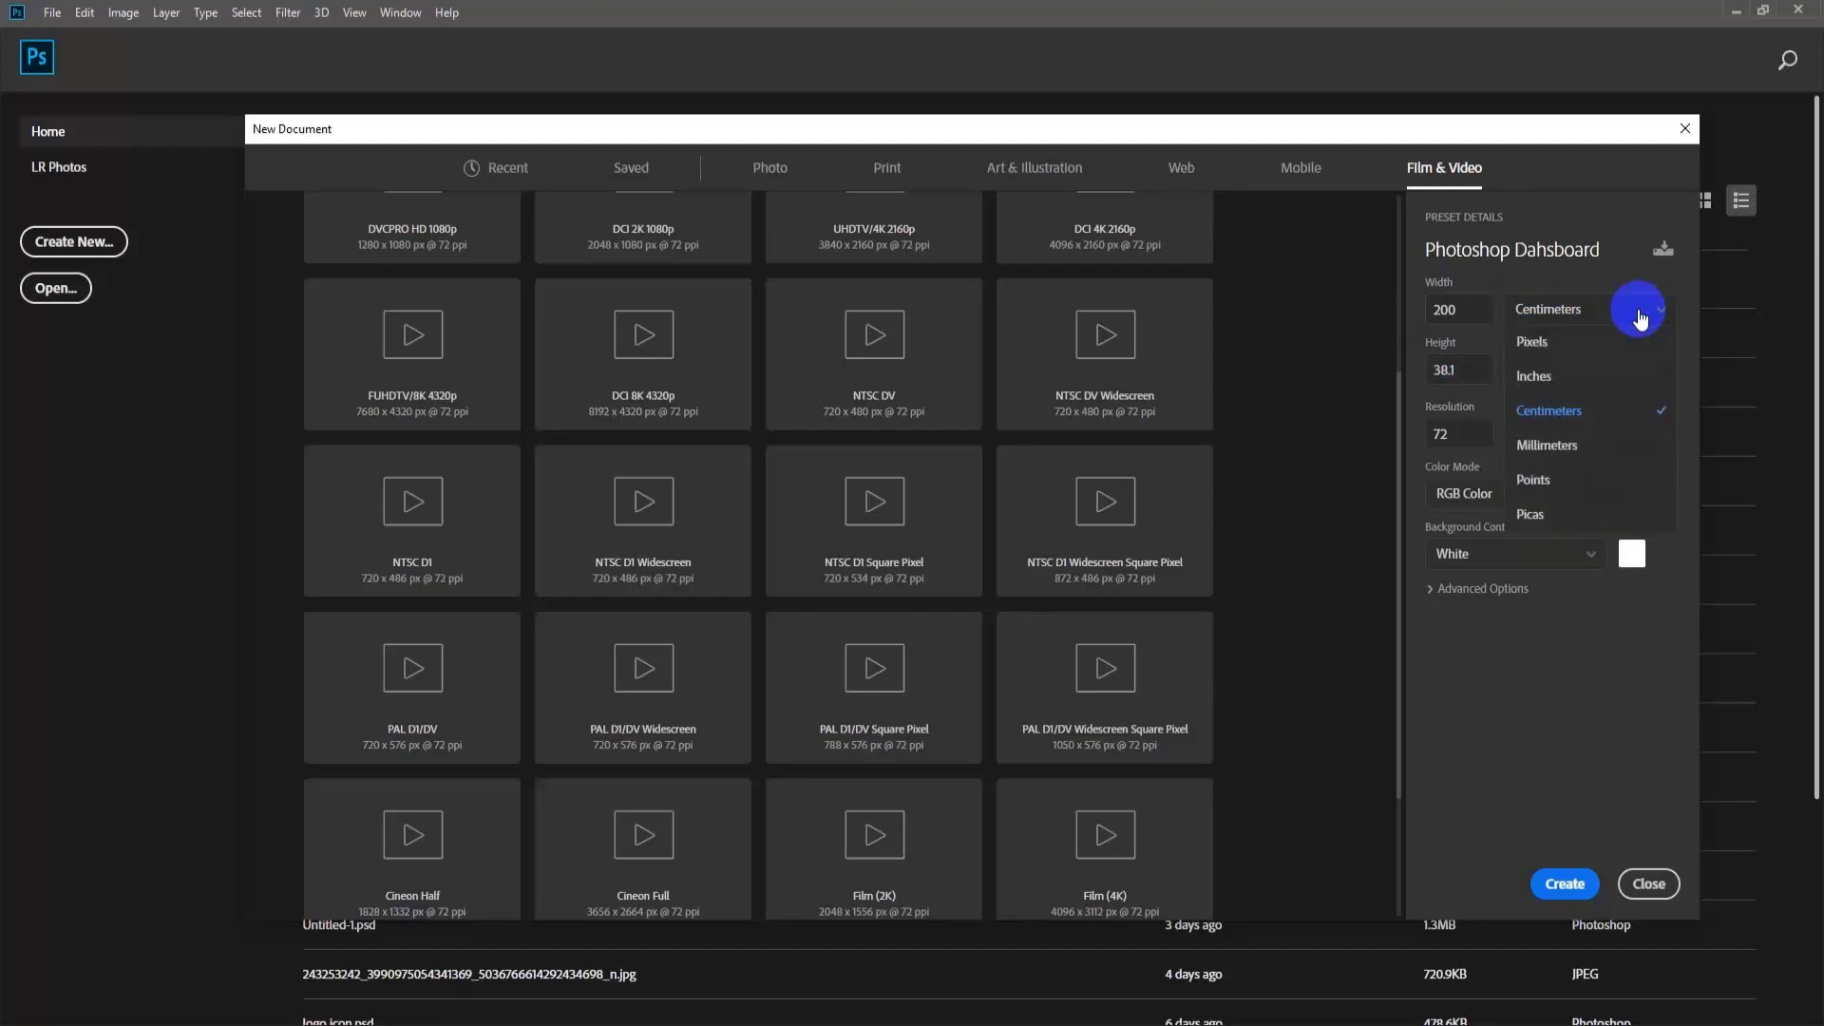
click(1548, 375)
drag(1473, 302, 1416, 306)
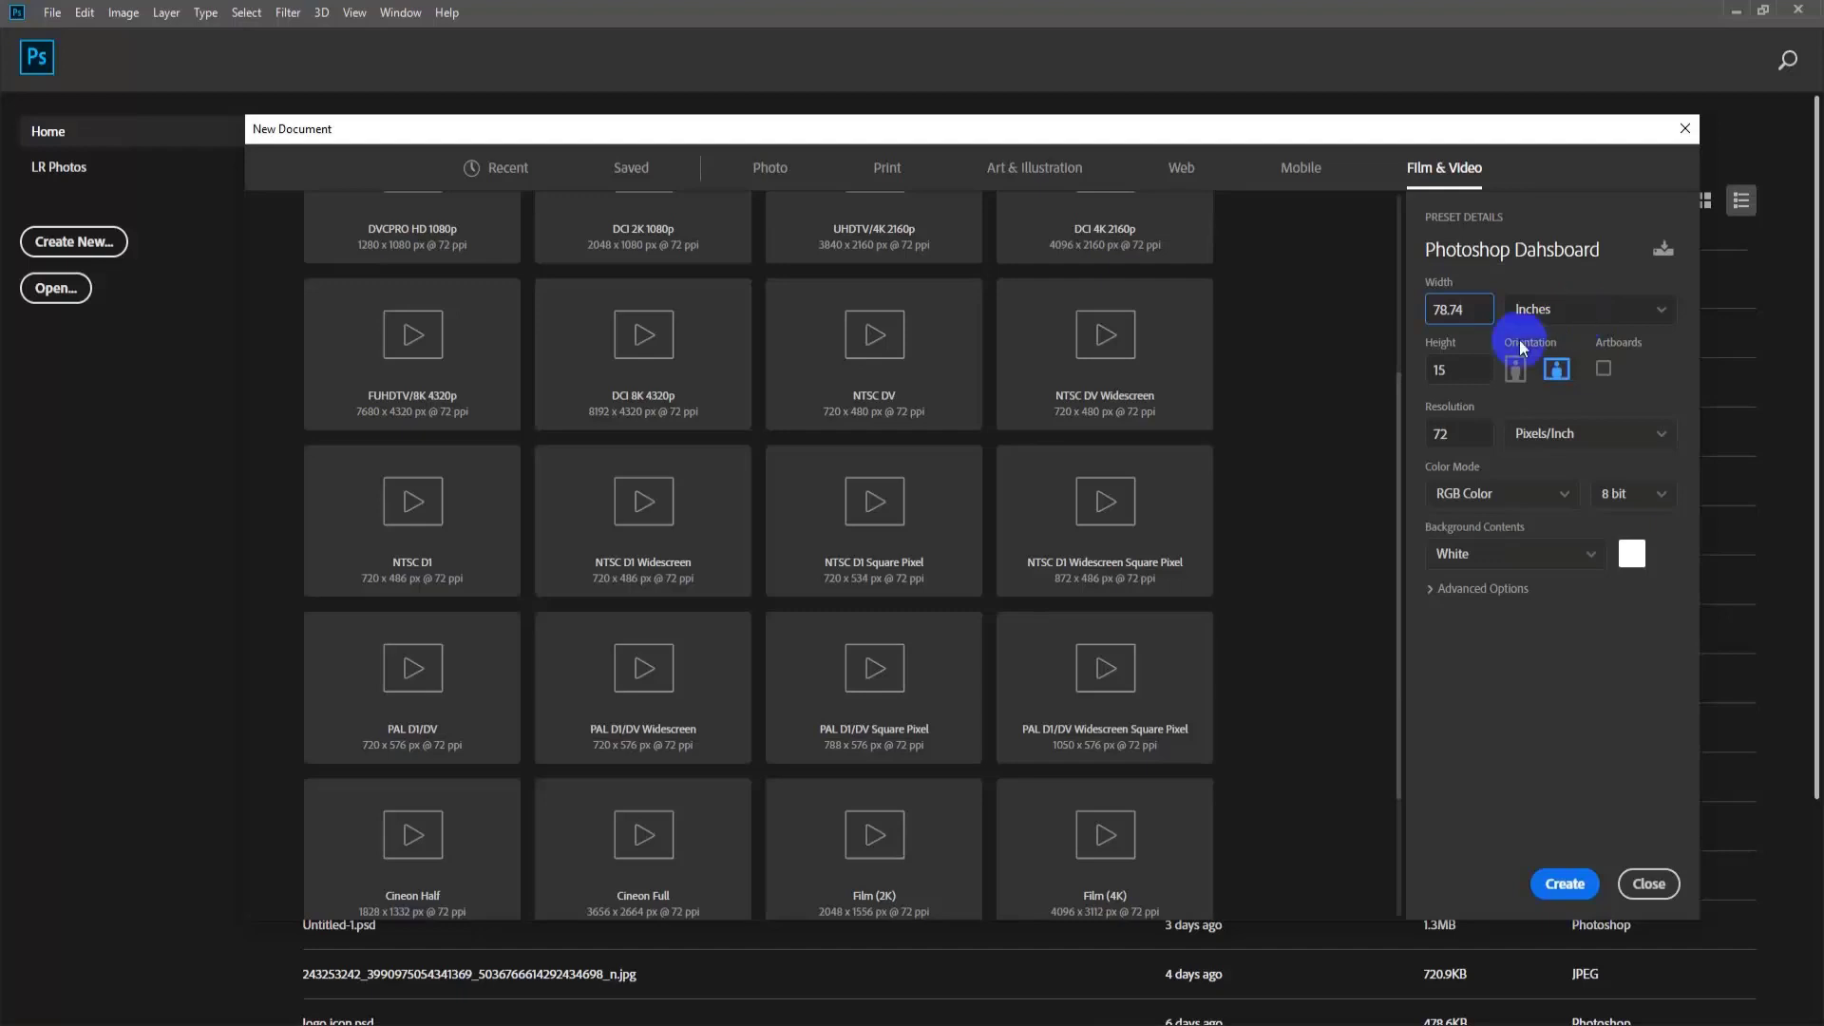
Set the document's size unit to Pixels and its width to 1920.
click(1592, 319)
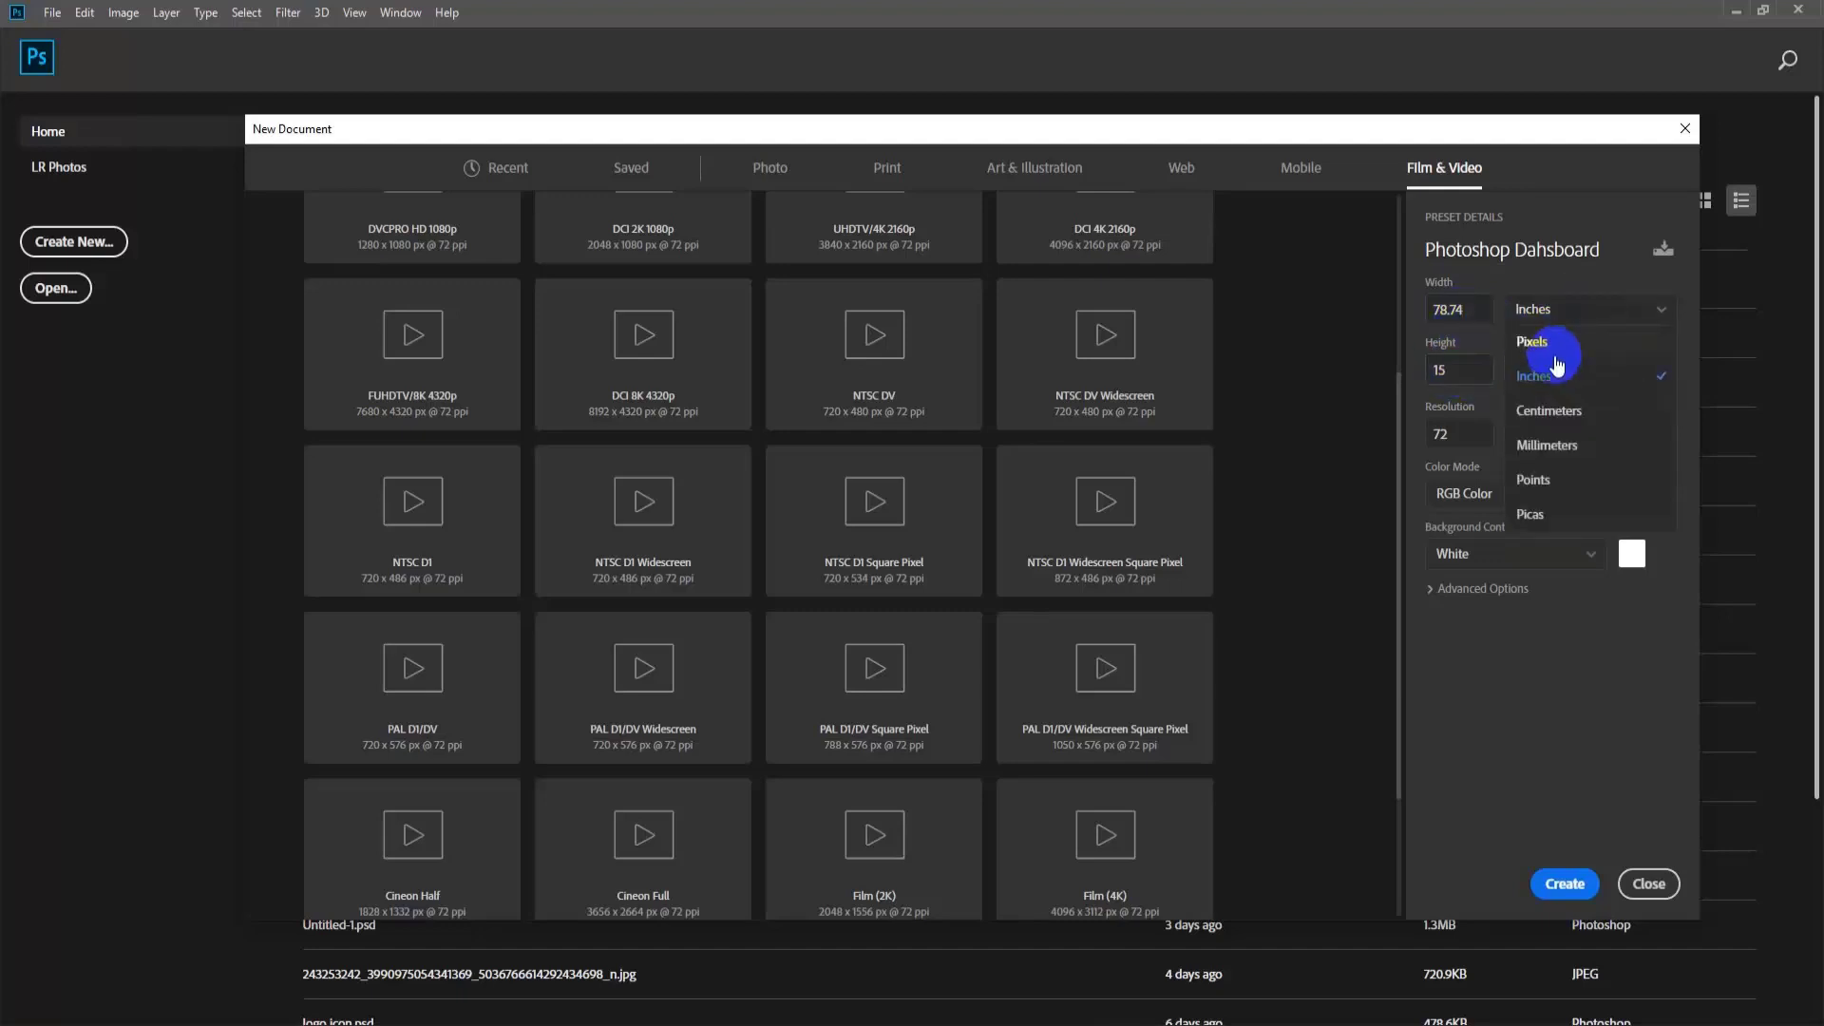
click(1542, 342)
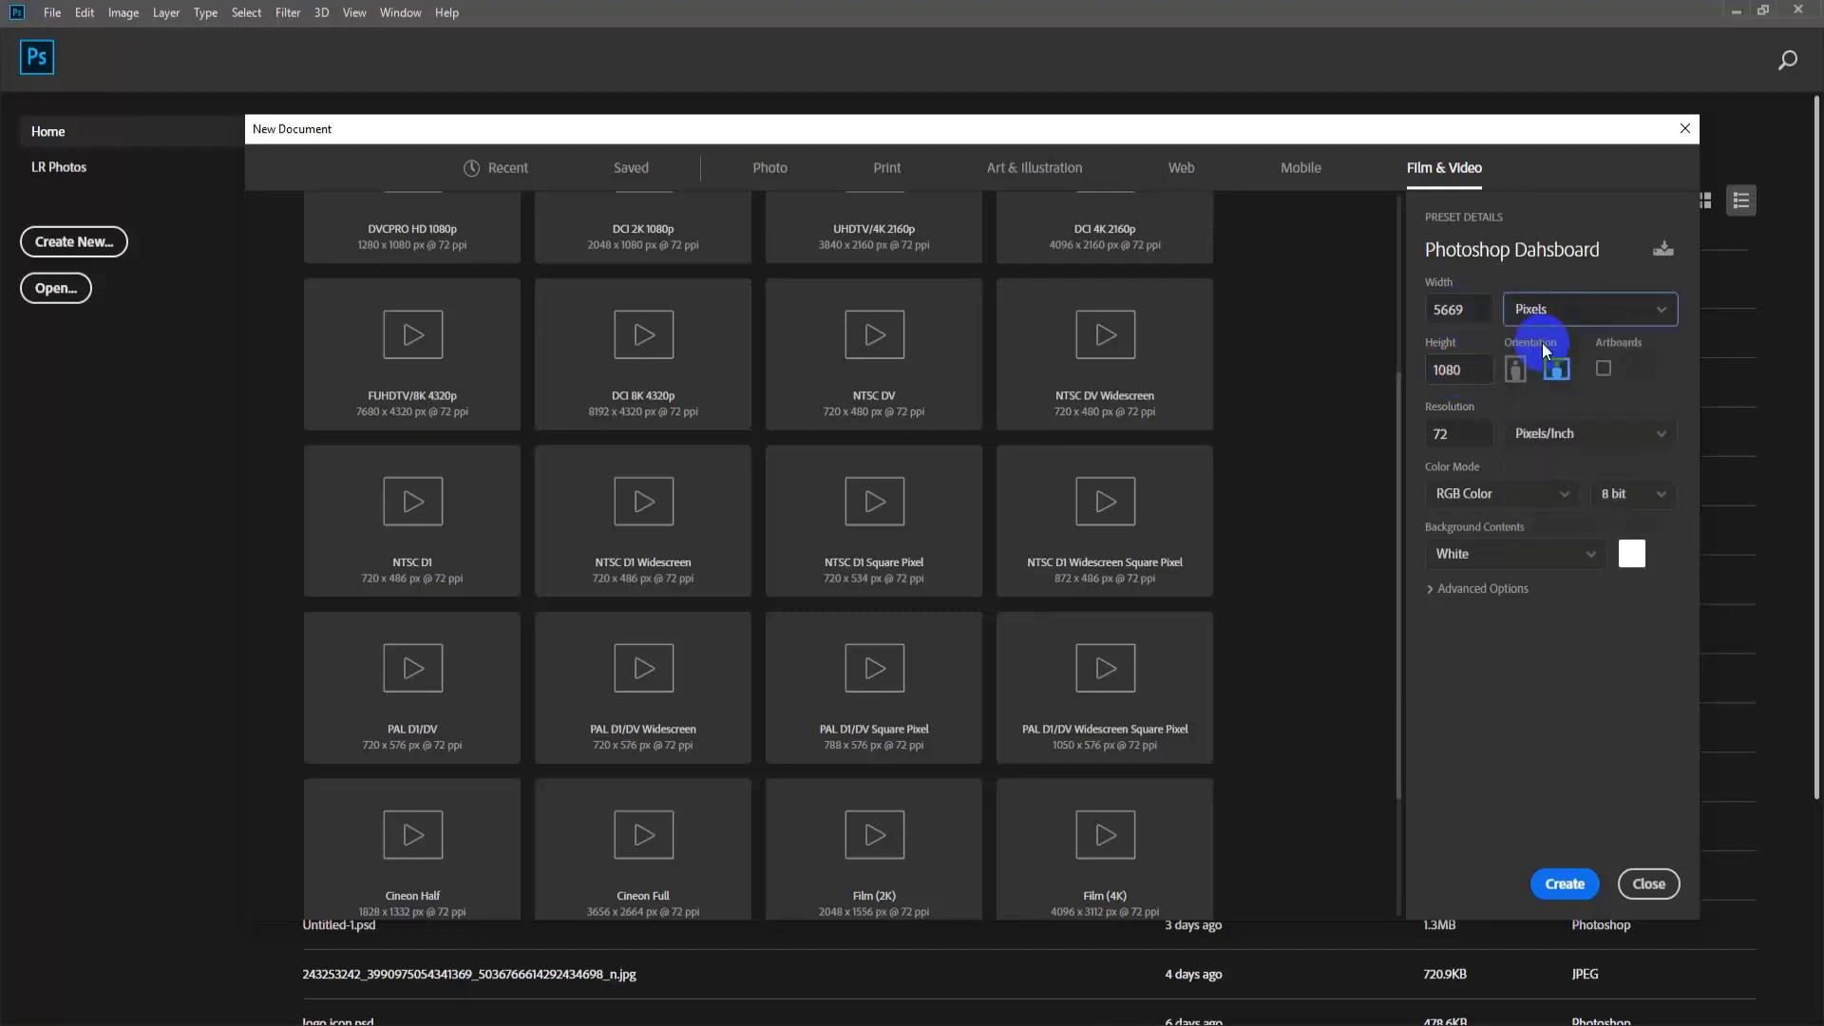
double_click(1479, 312)
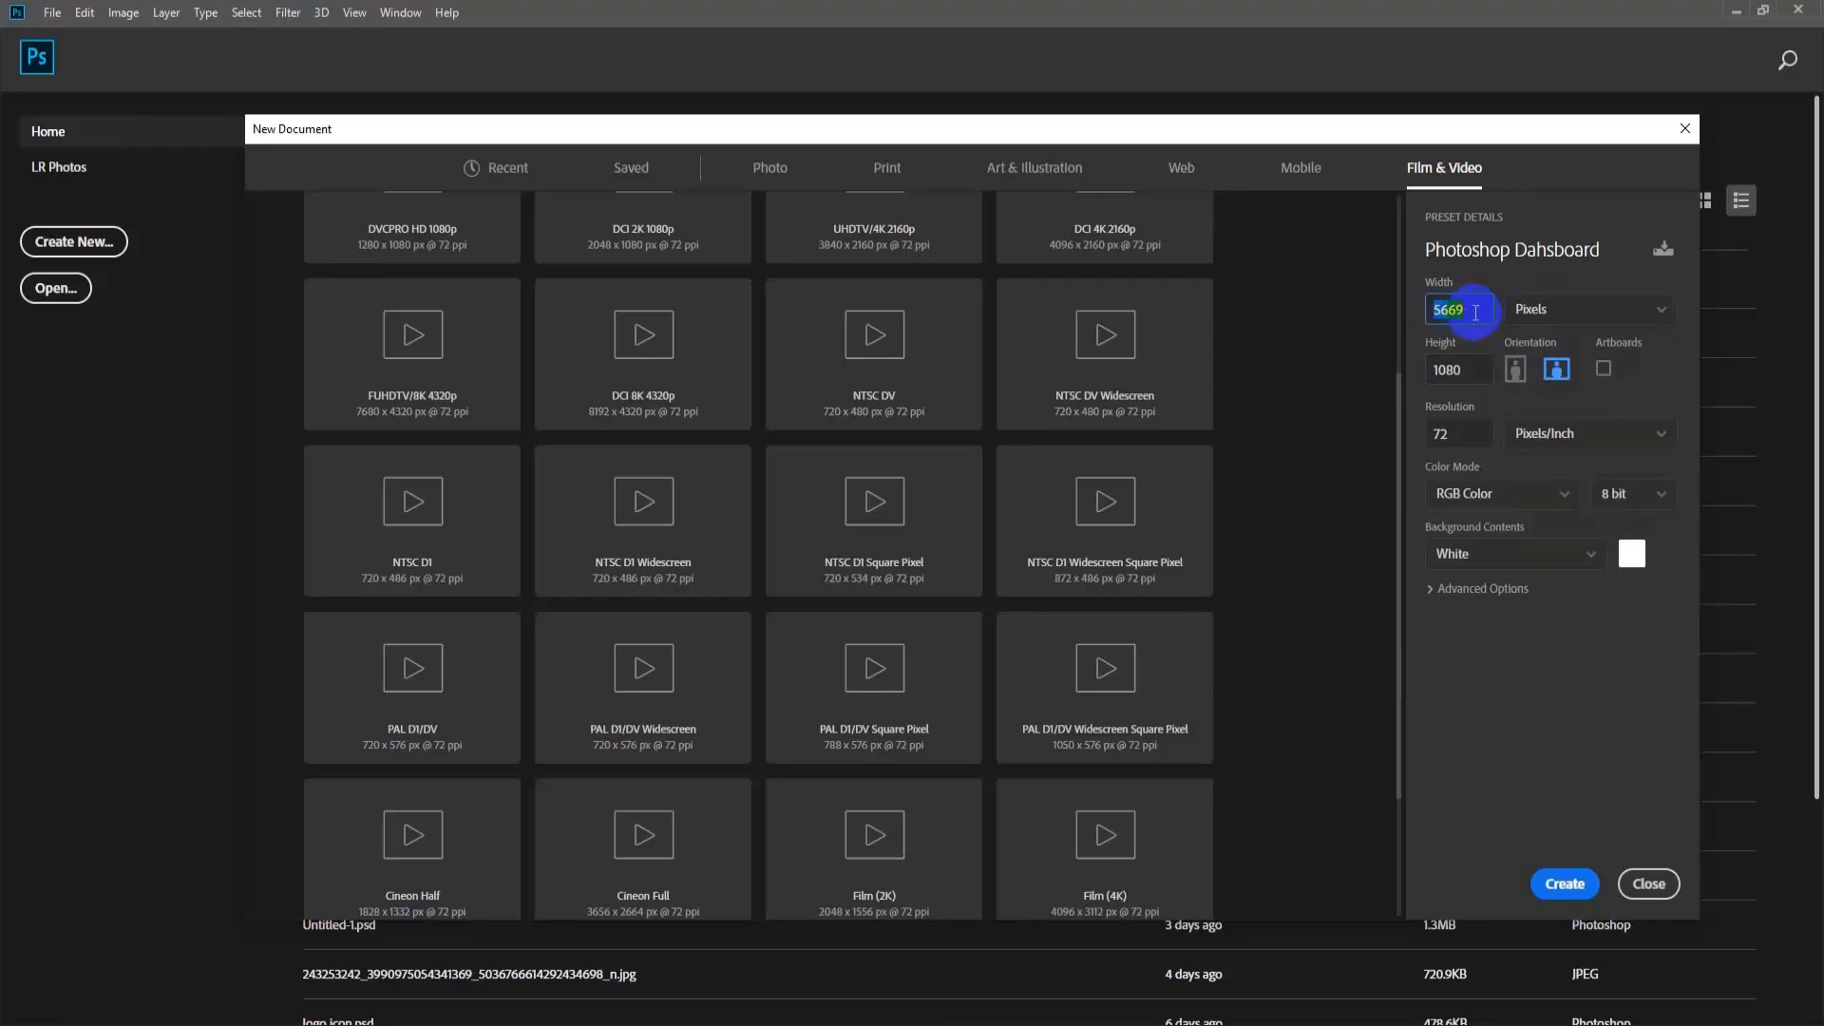
drag(1475, 312, 1383, 320)
text(1920)
Switch the document's orientation to portrait and then back to landscape.
double_click(1470, 377)
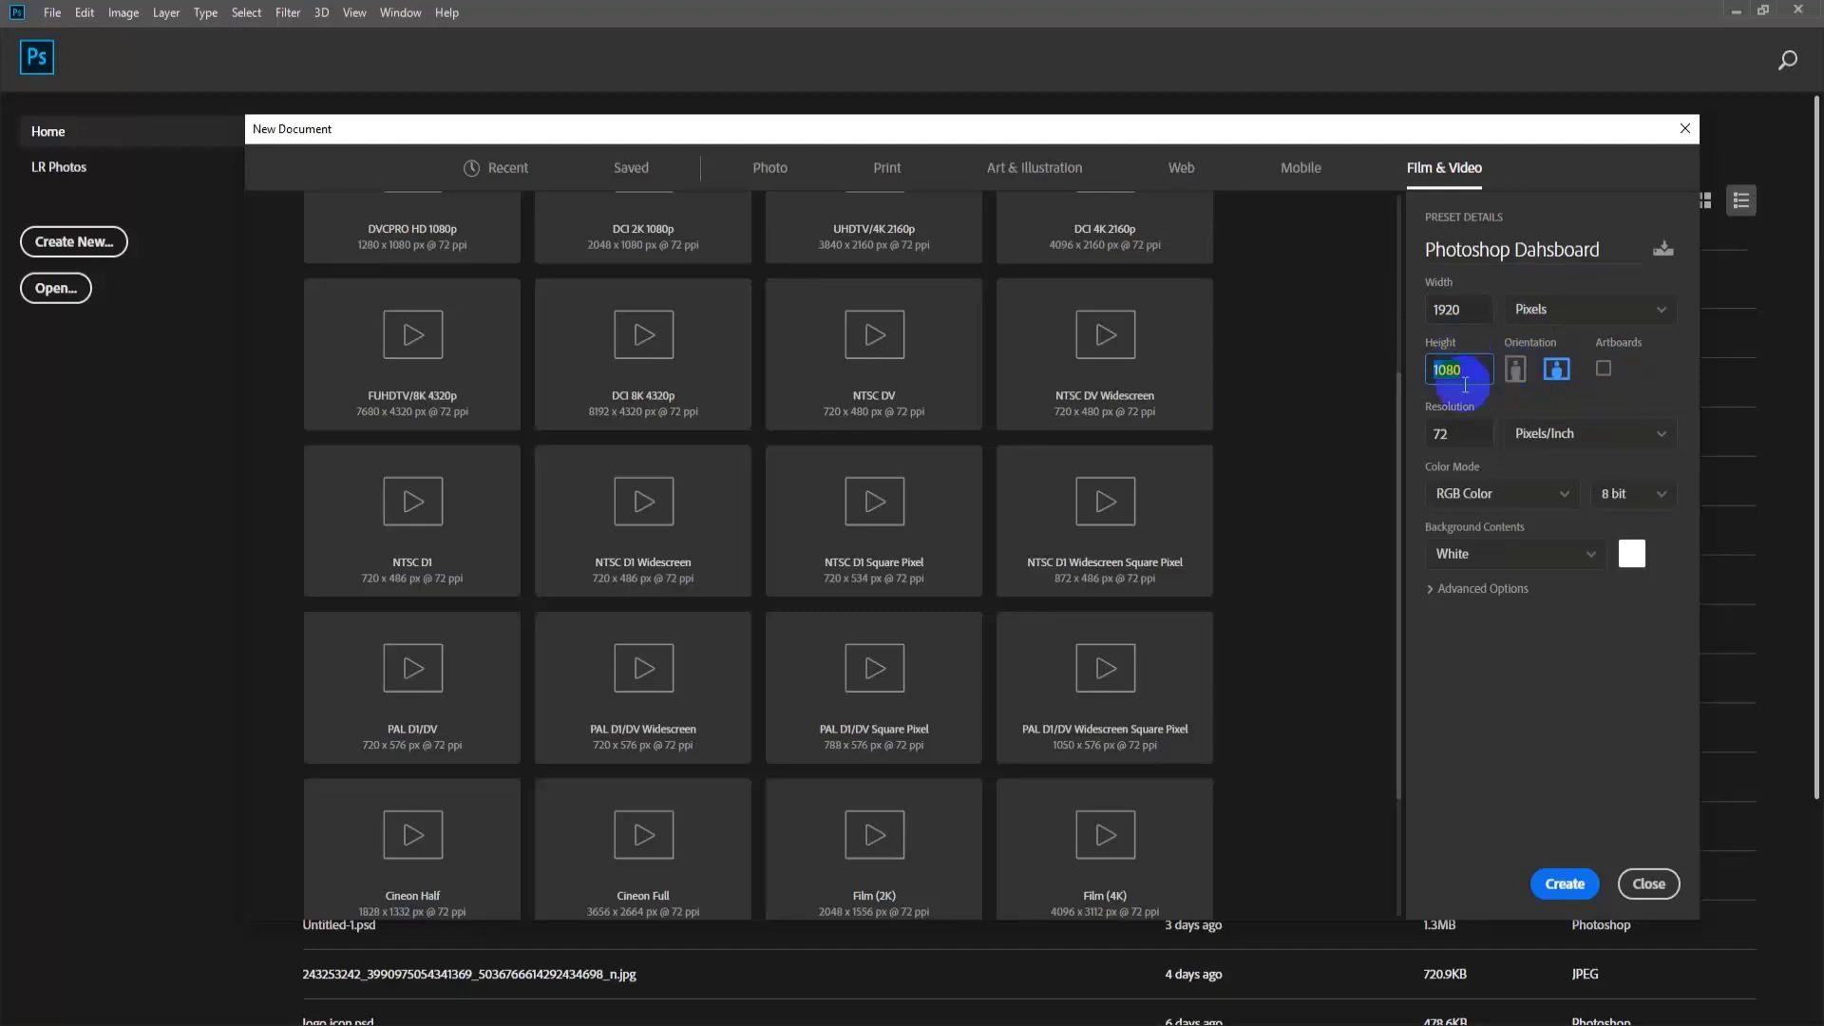
click(1516, 371)
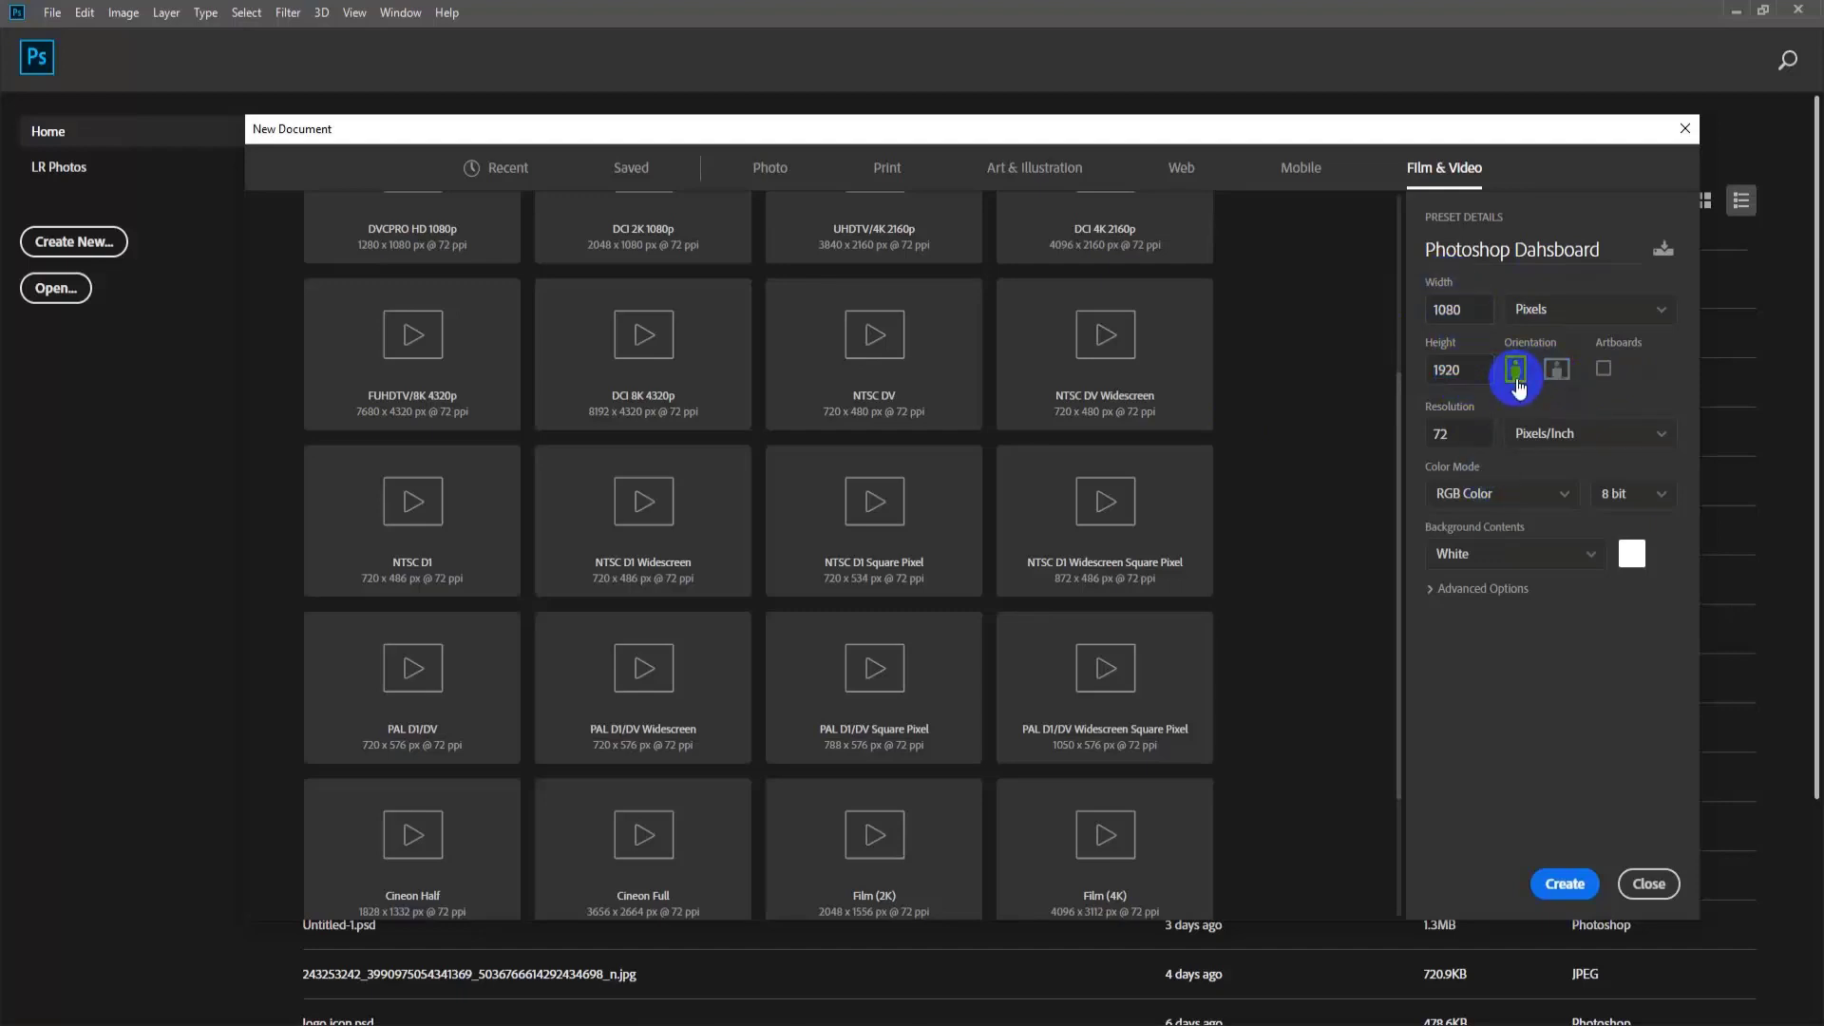
click(1559, 375)
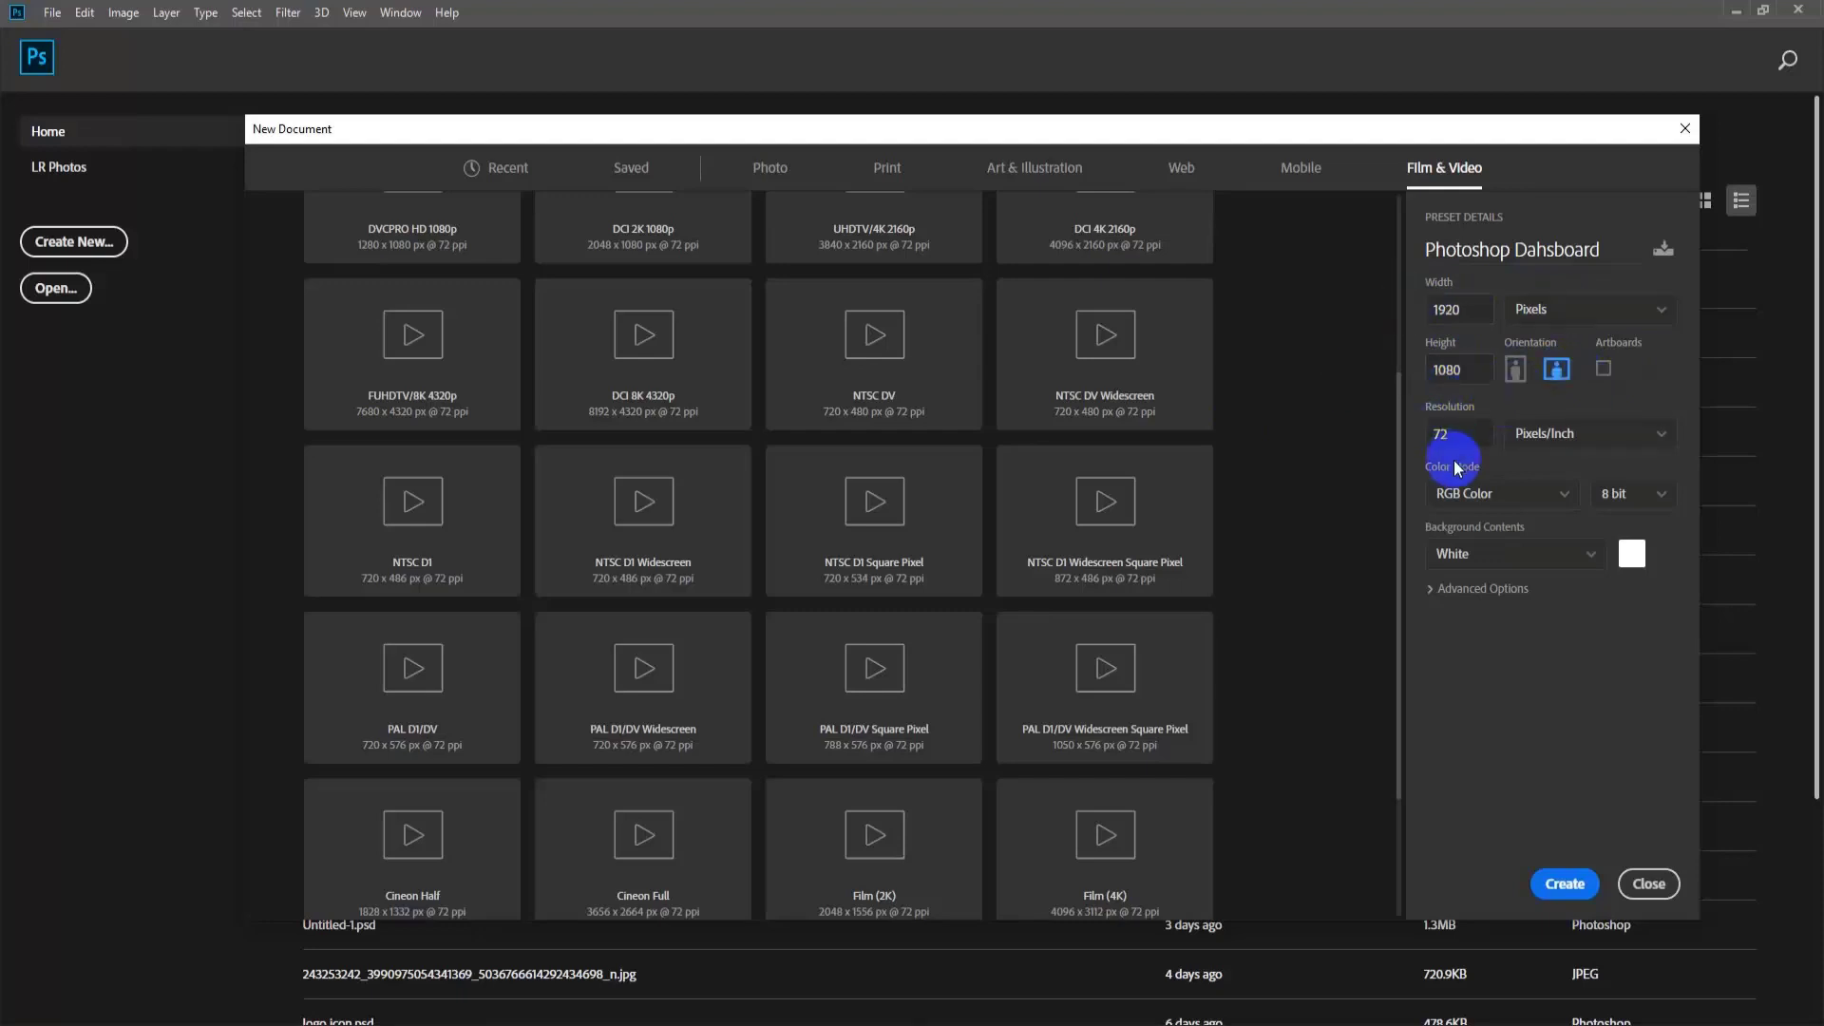
Set the document's resolution to 300 Pixels/Inch.
drag(1460, 433, 1401, 399)
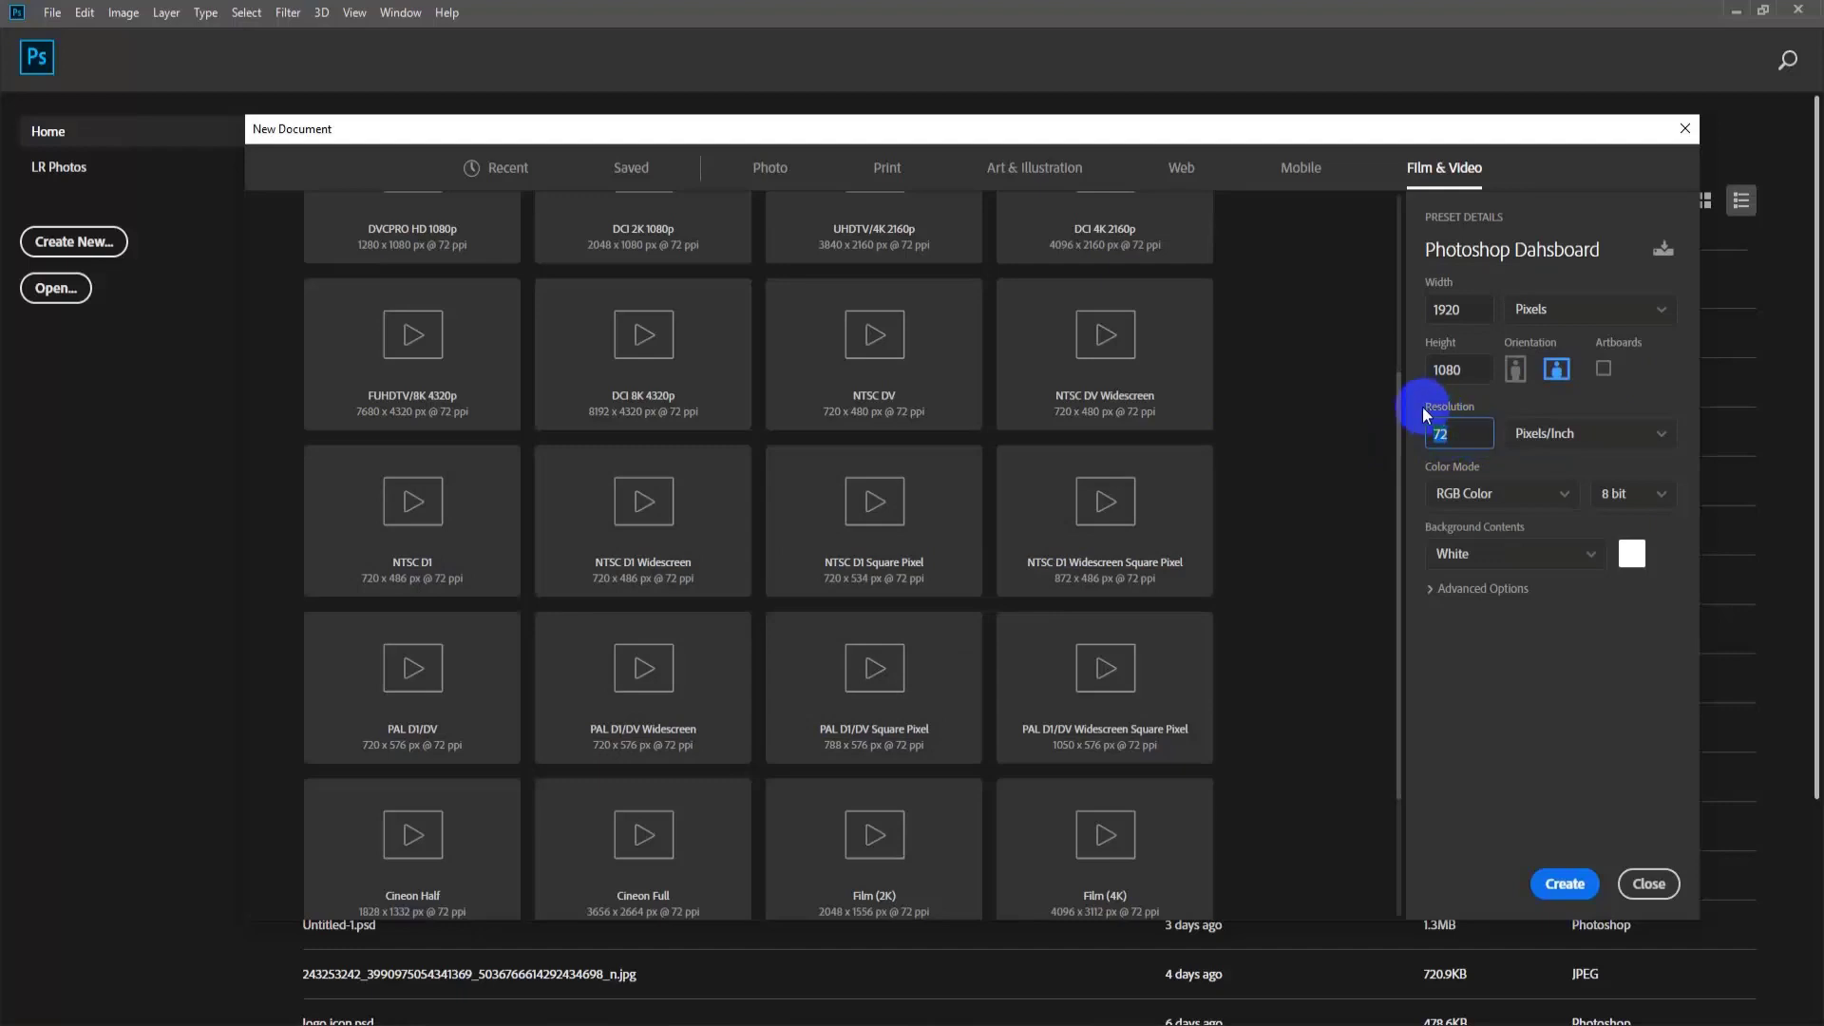
click(1482, 439)
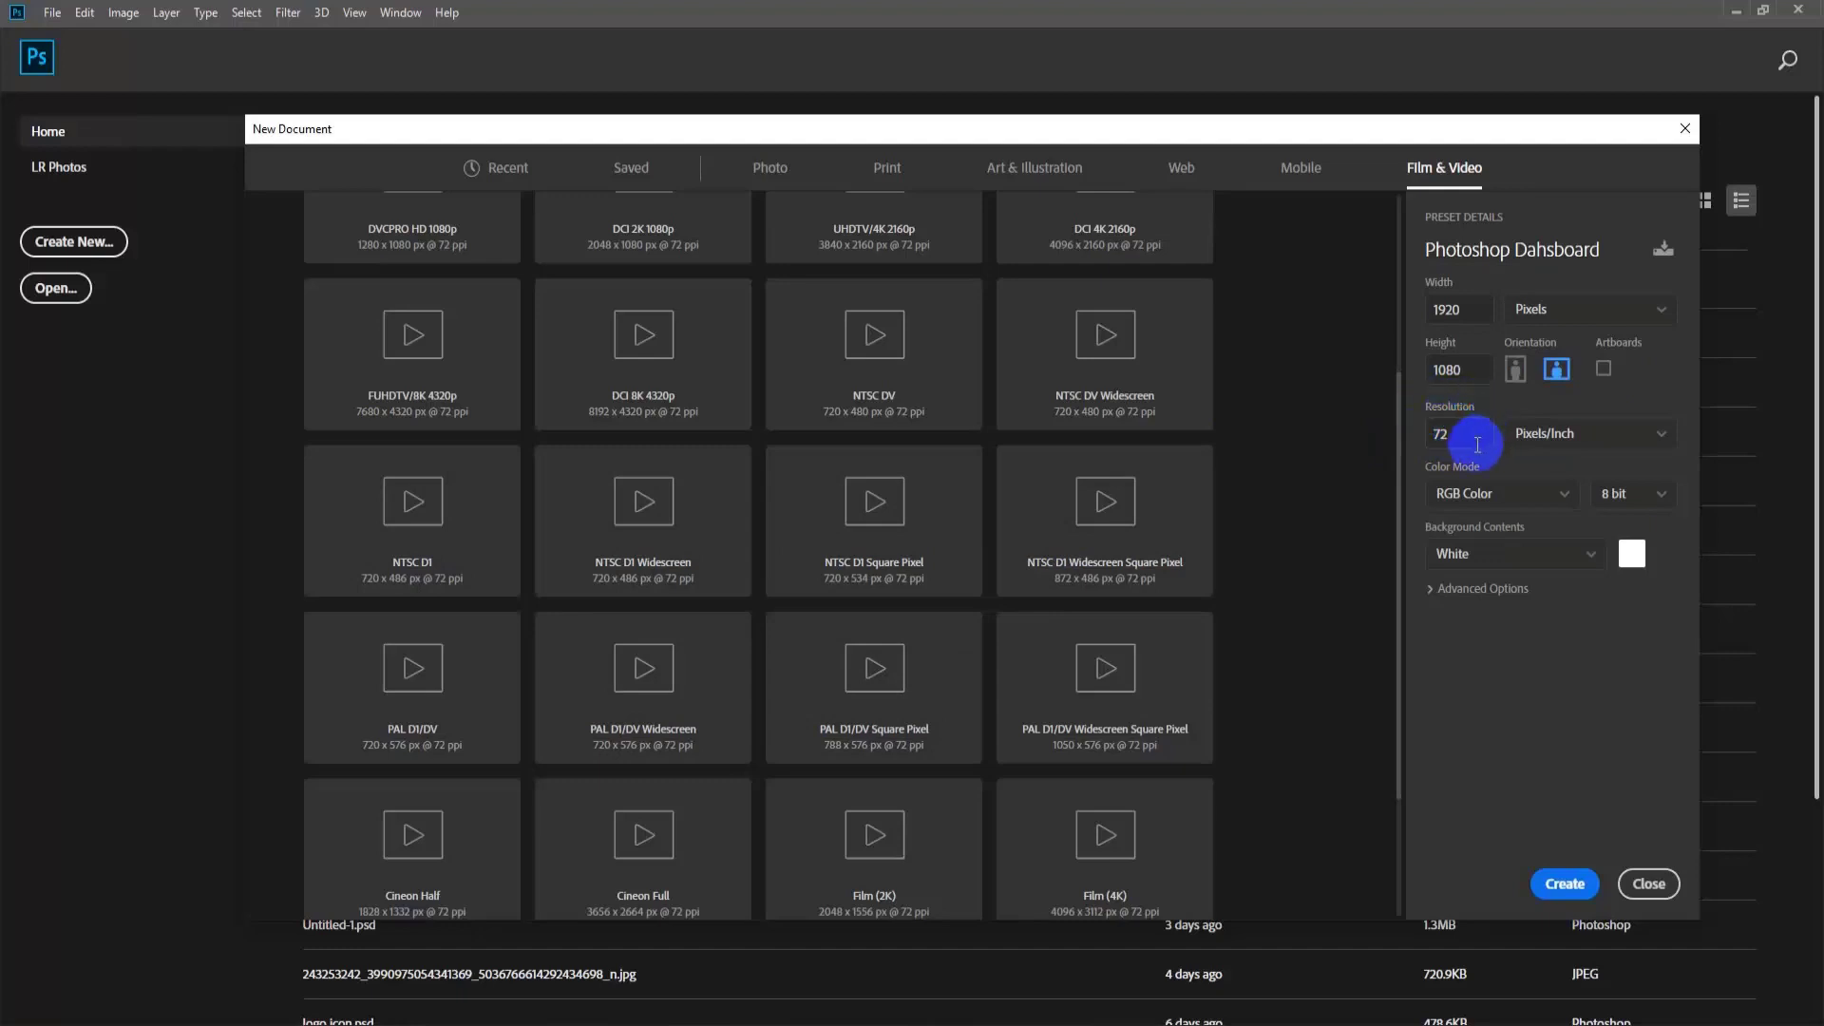
click(1419, 436)
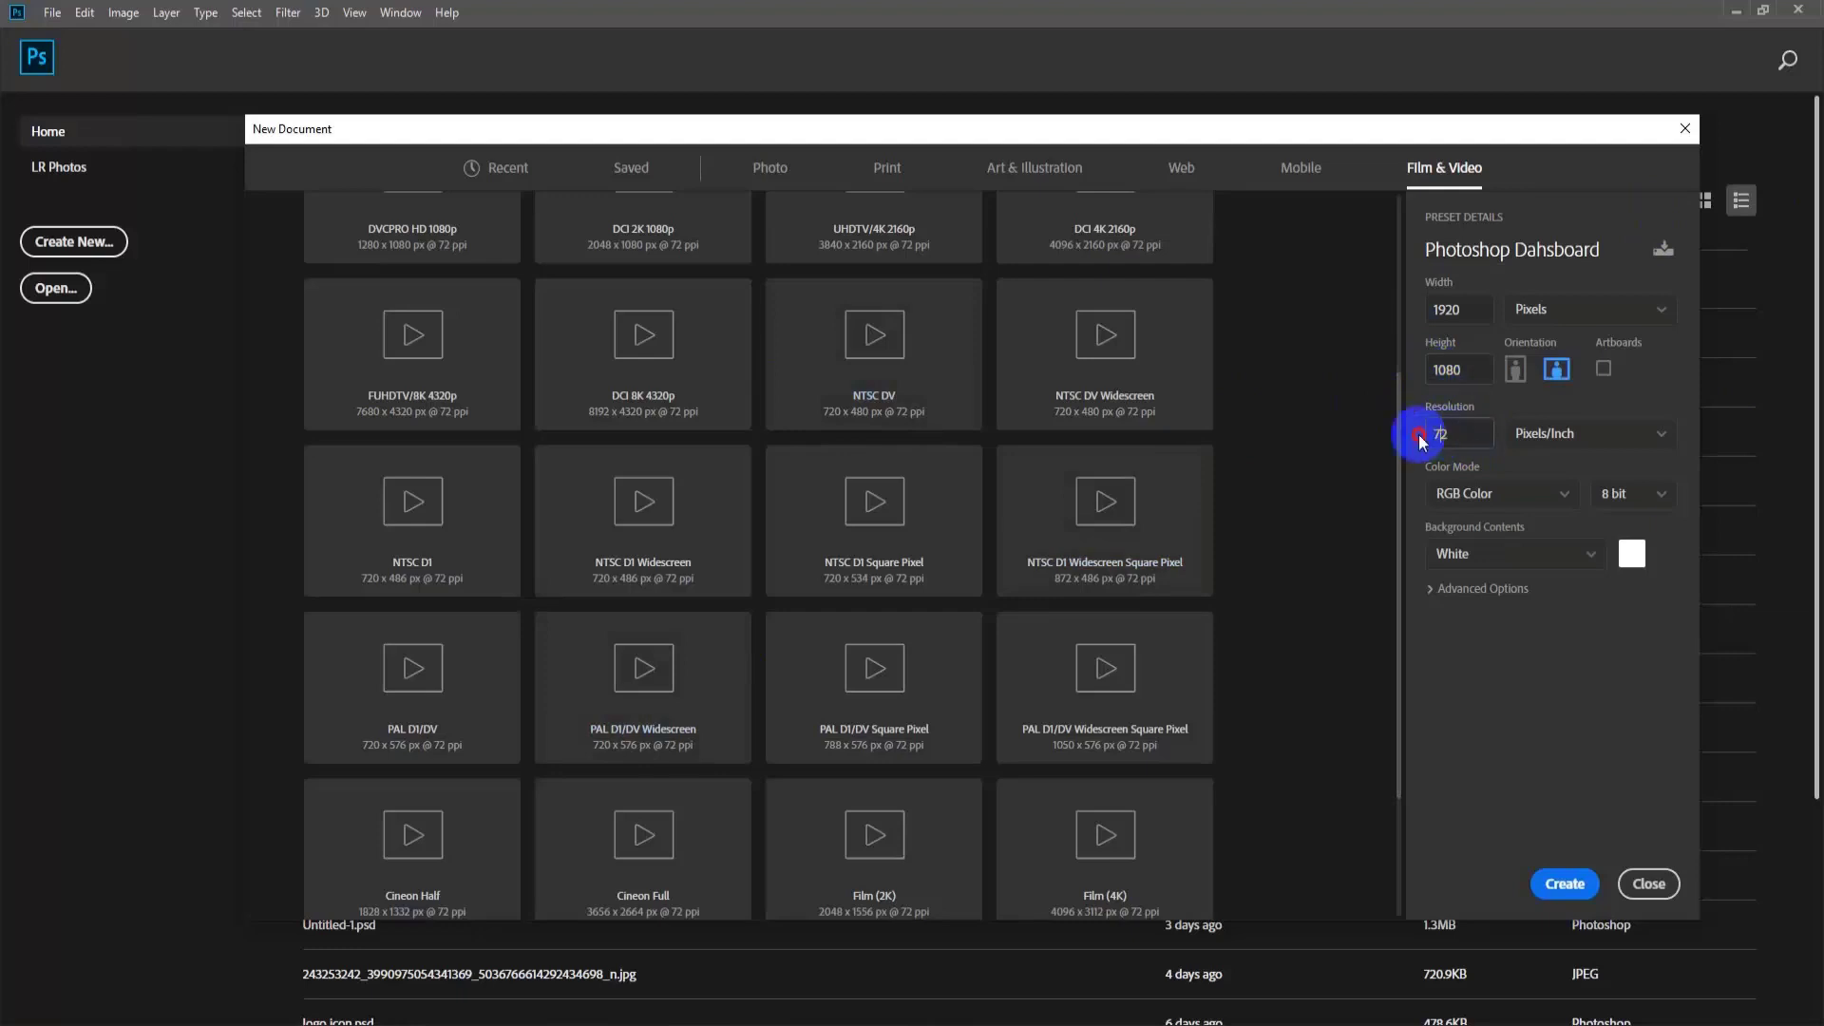
click(1455, 439)
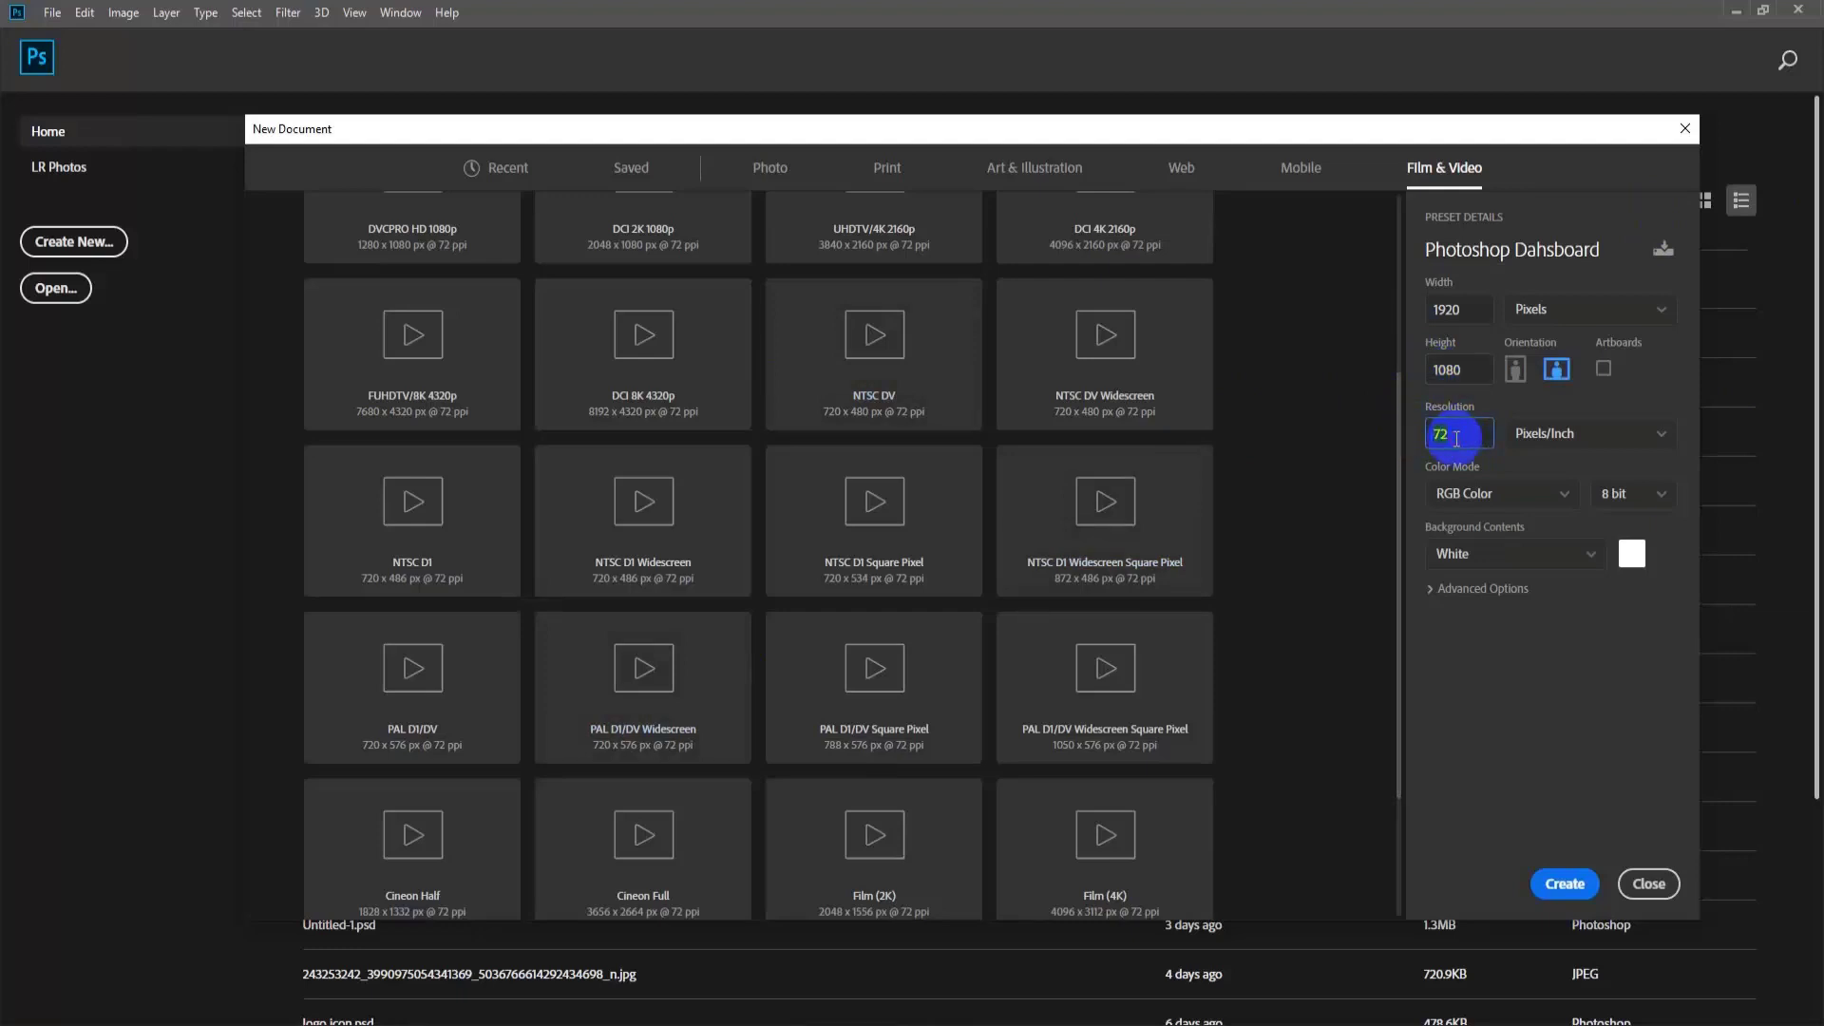
click(1505, 406)
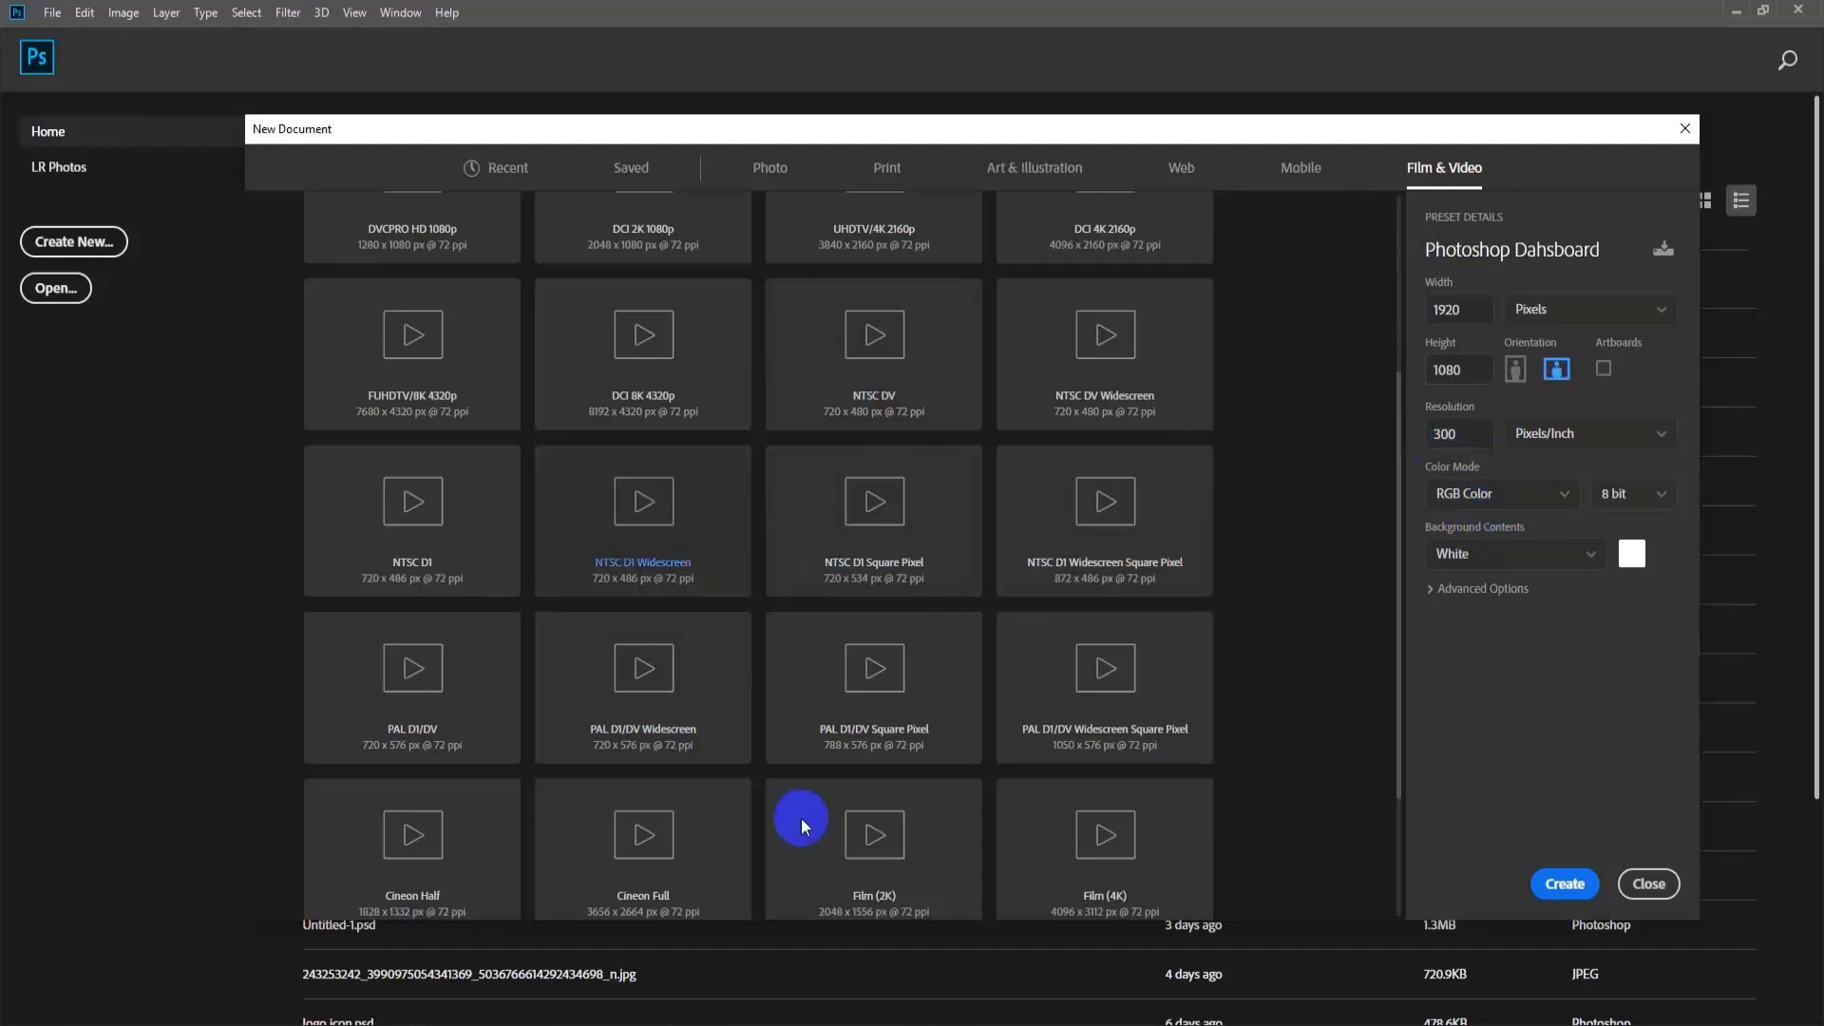
Set the document's color mode to CMYK Color and then switch it to Grayscale.
click(1521, 506)
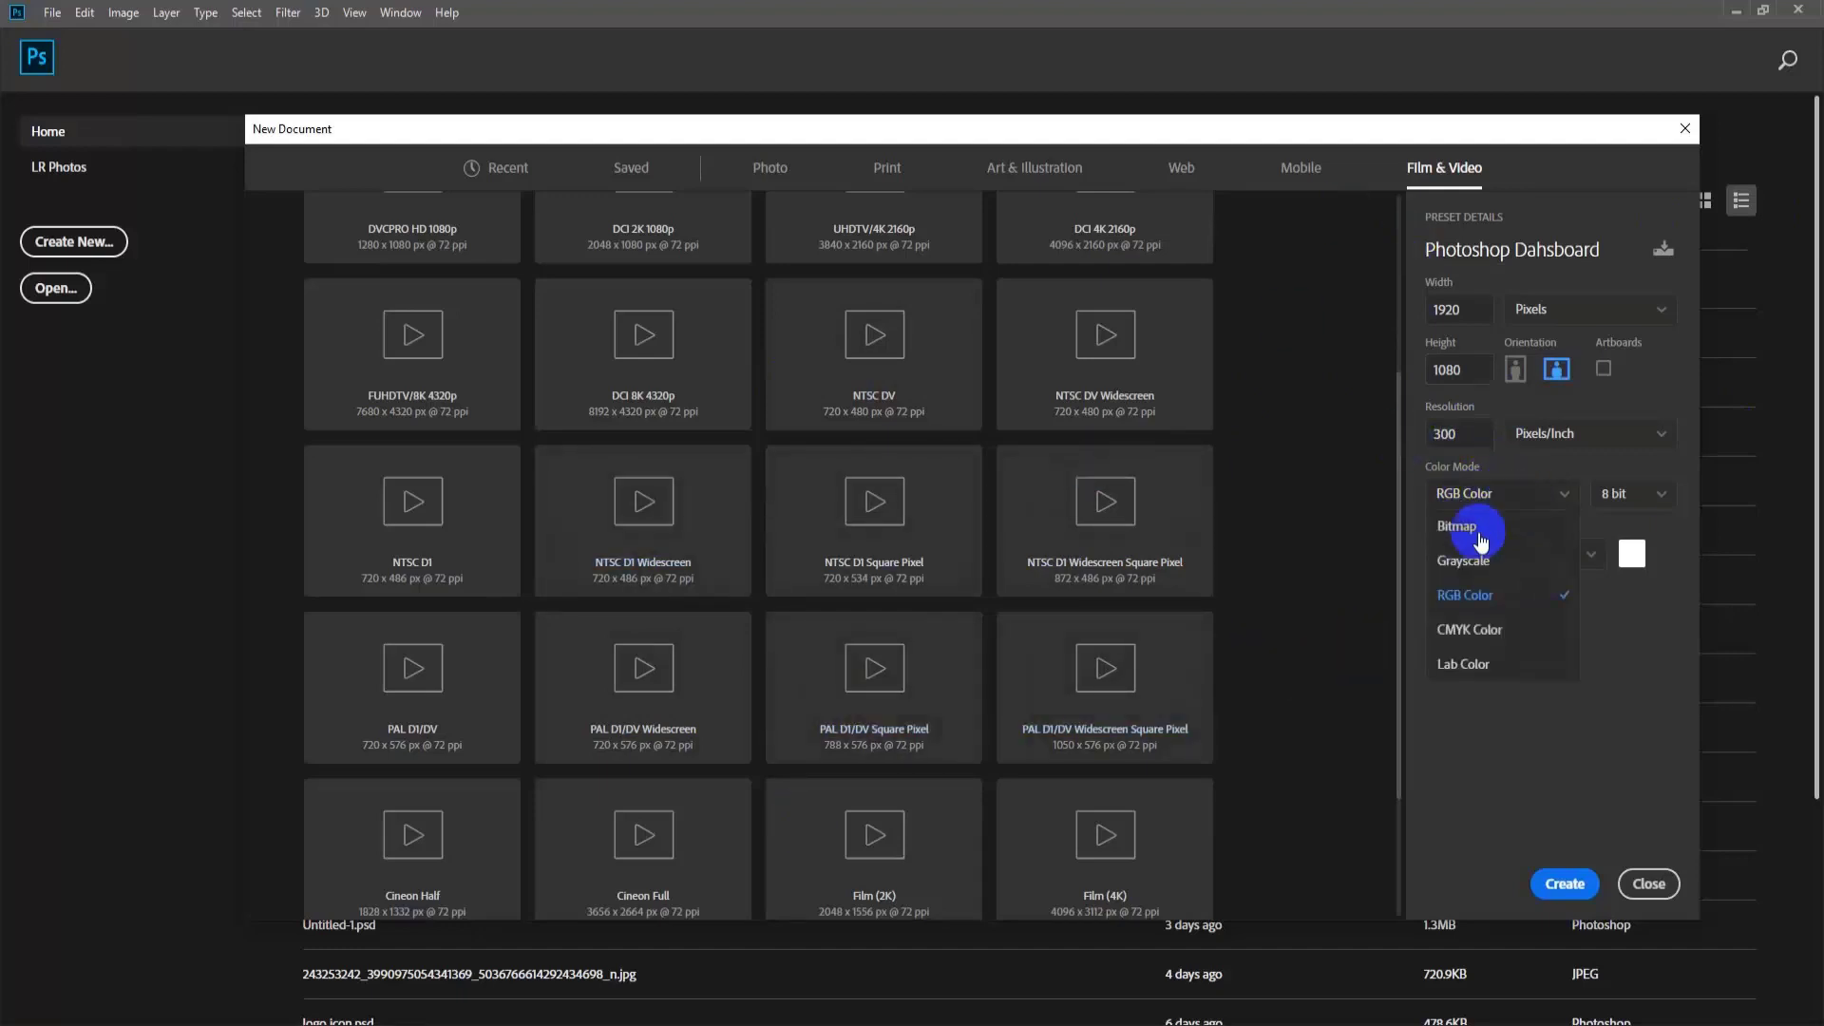
click(1509, 631)
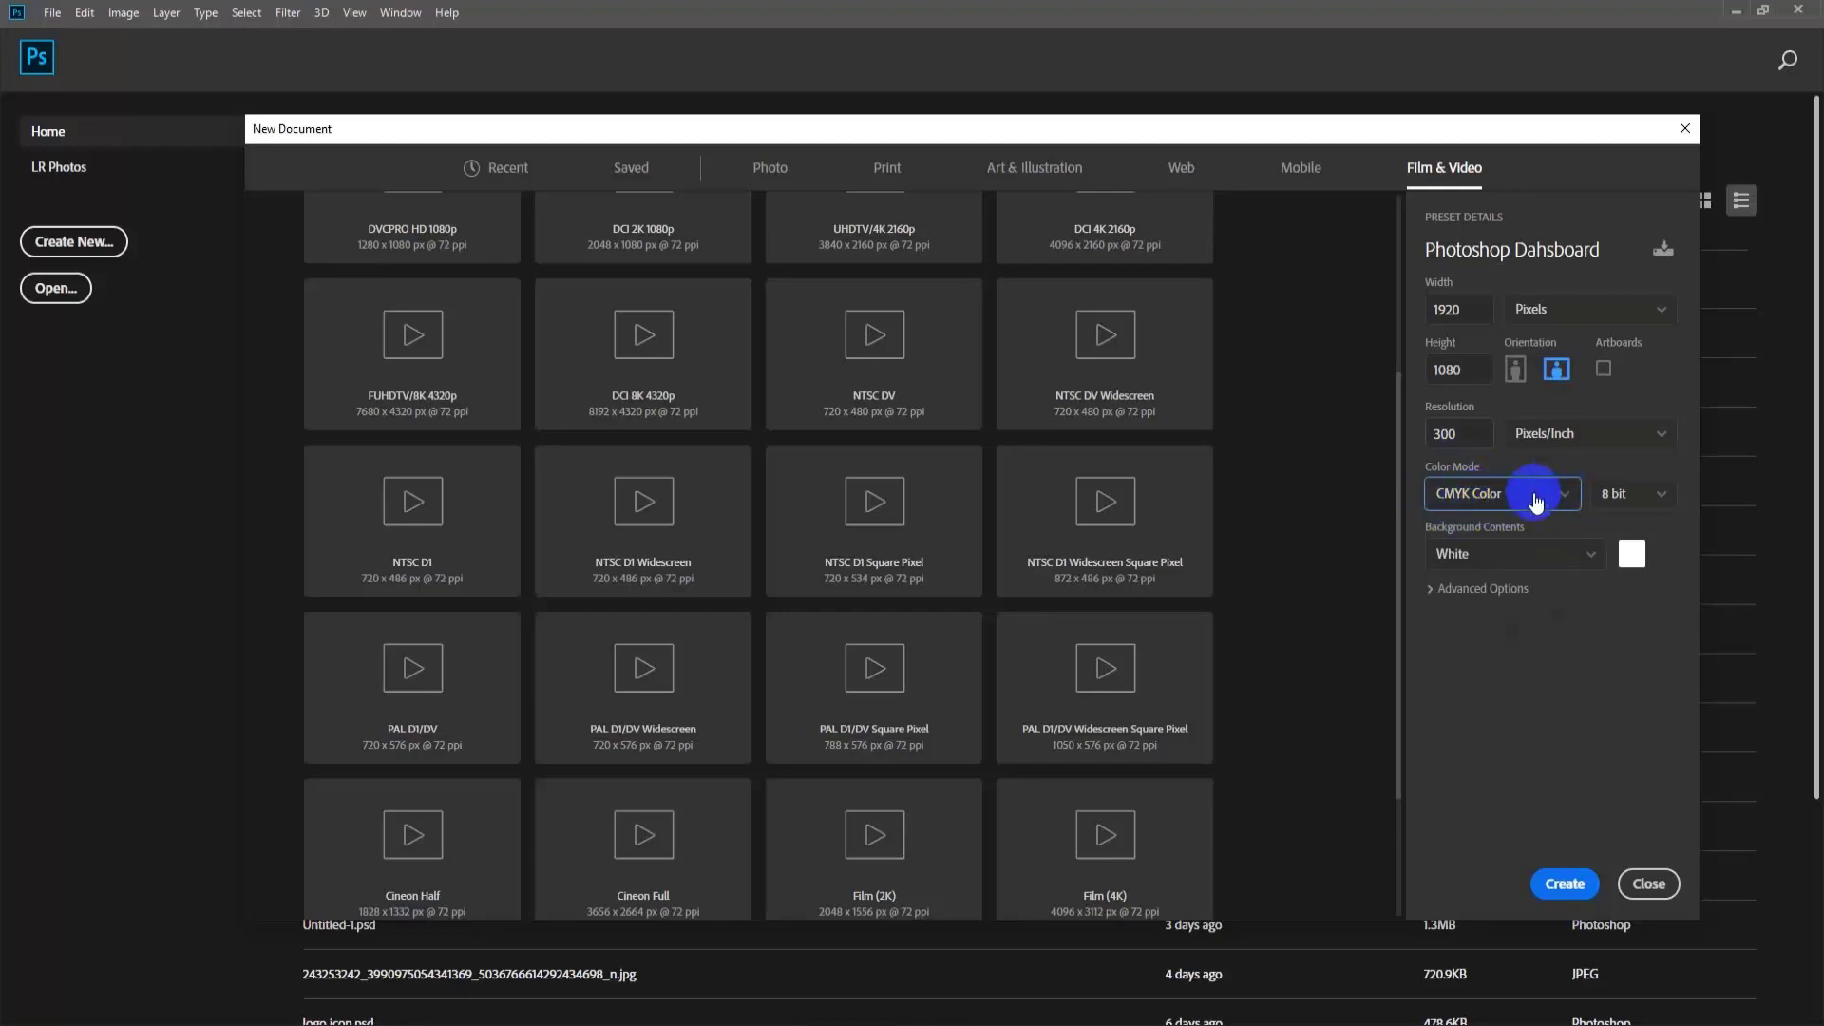
click(1527, 503)
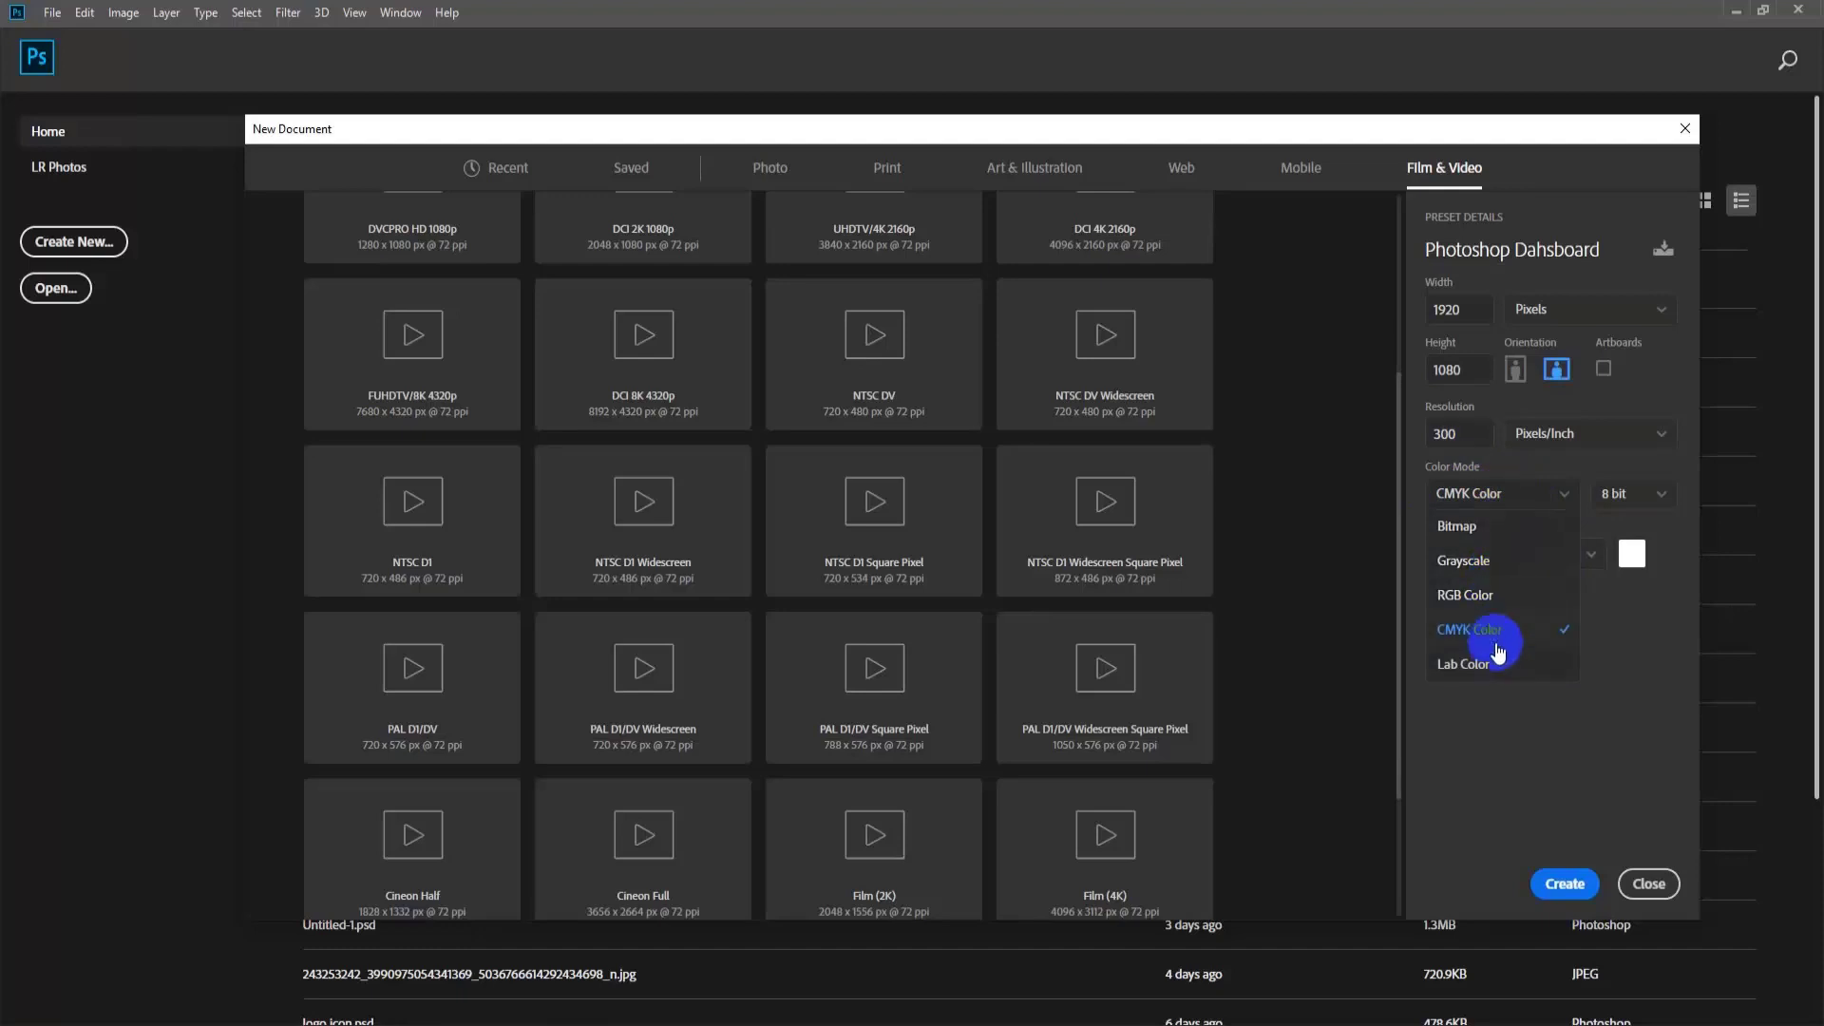
click(1520, 567)
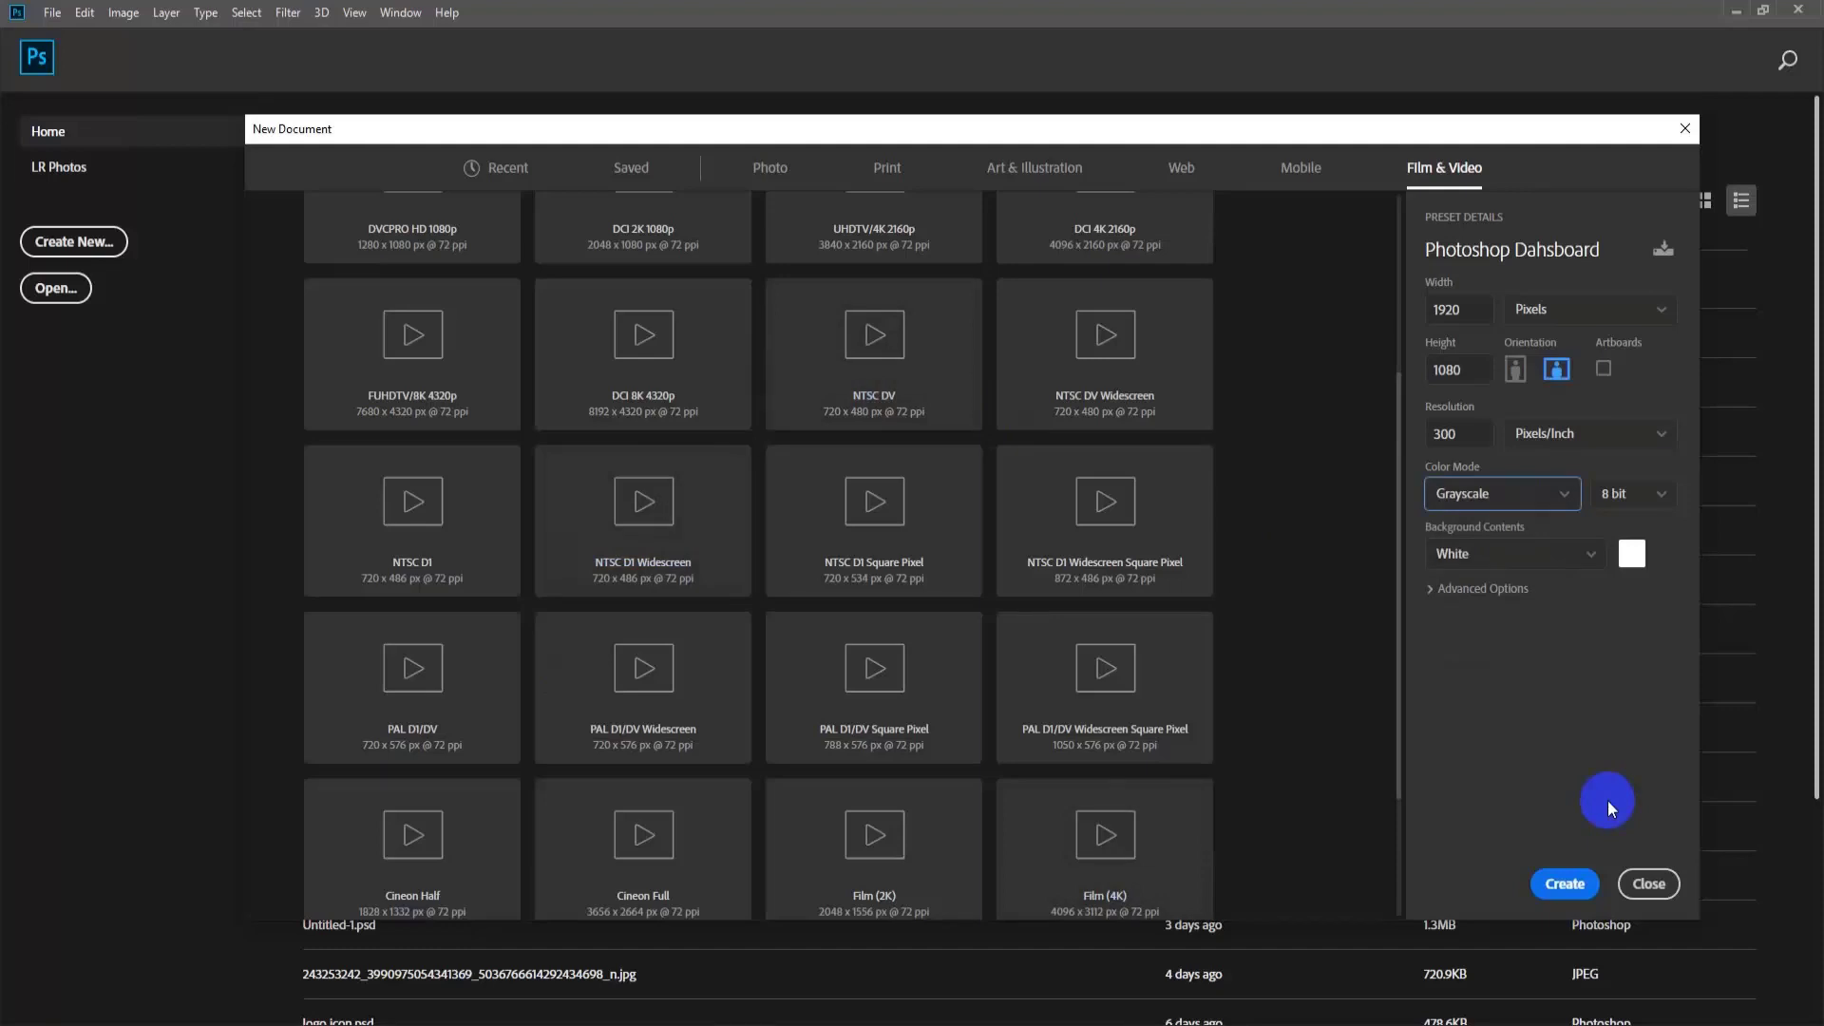
Change the color mode from Grayscale to CMYK Color and then to Lab Color.
click(1518, 492)
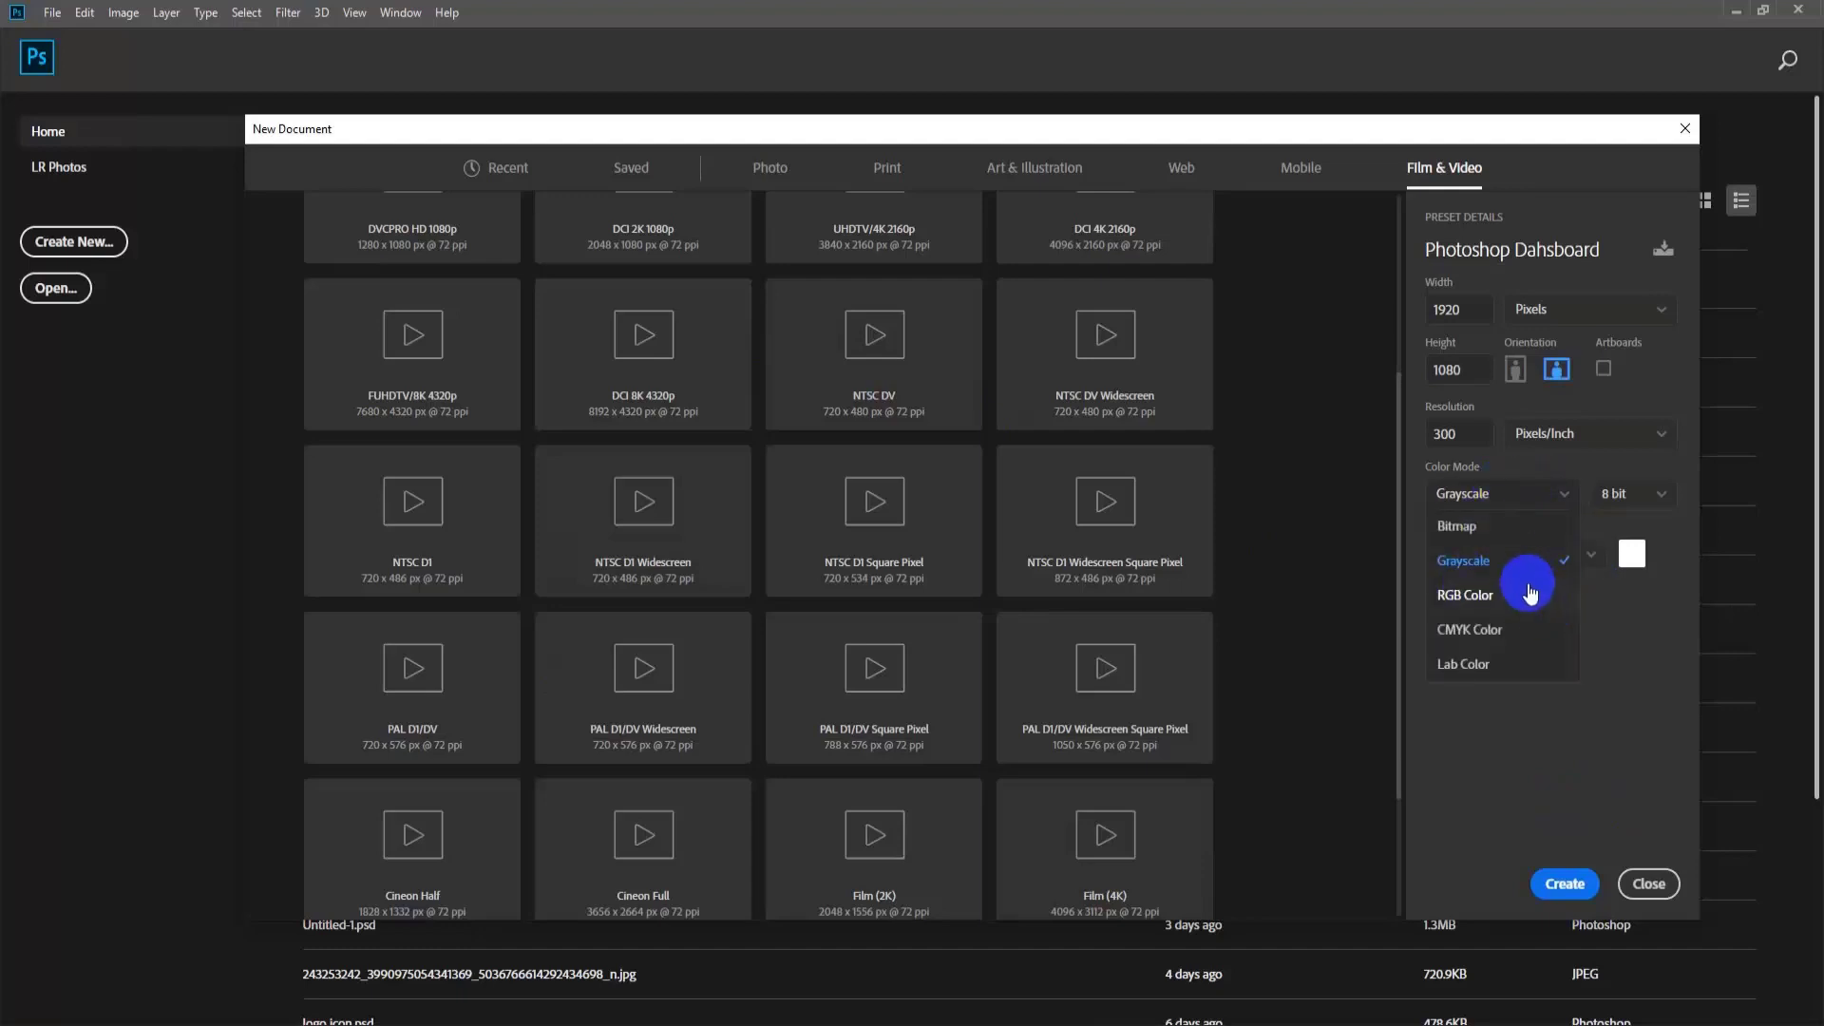
click(1479, 632)
click(1499, 496)
click(1485, 665)
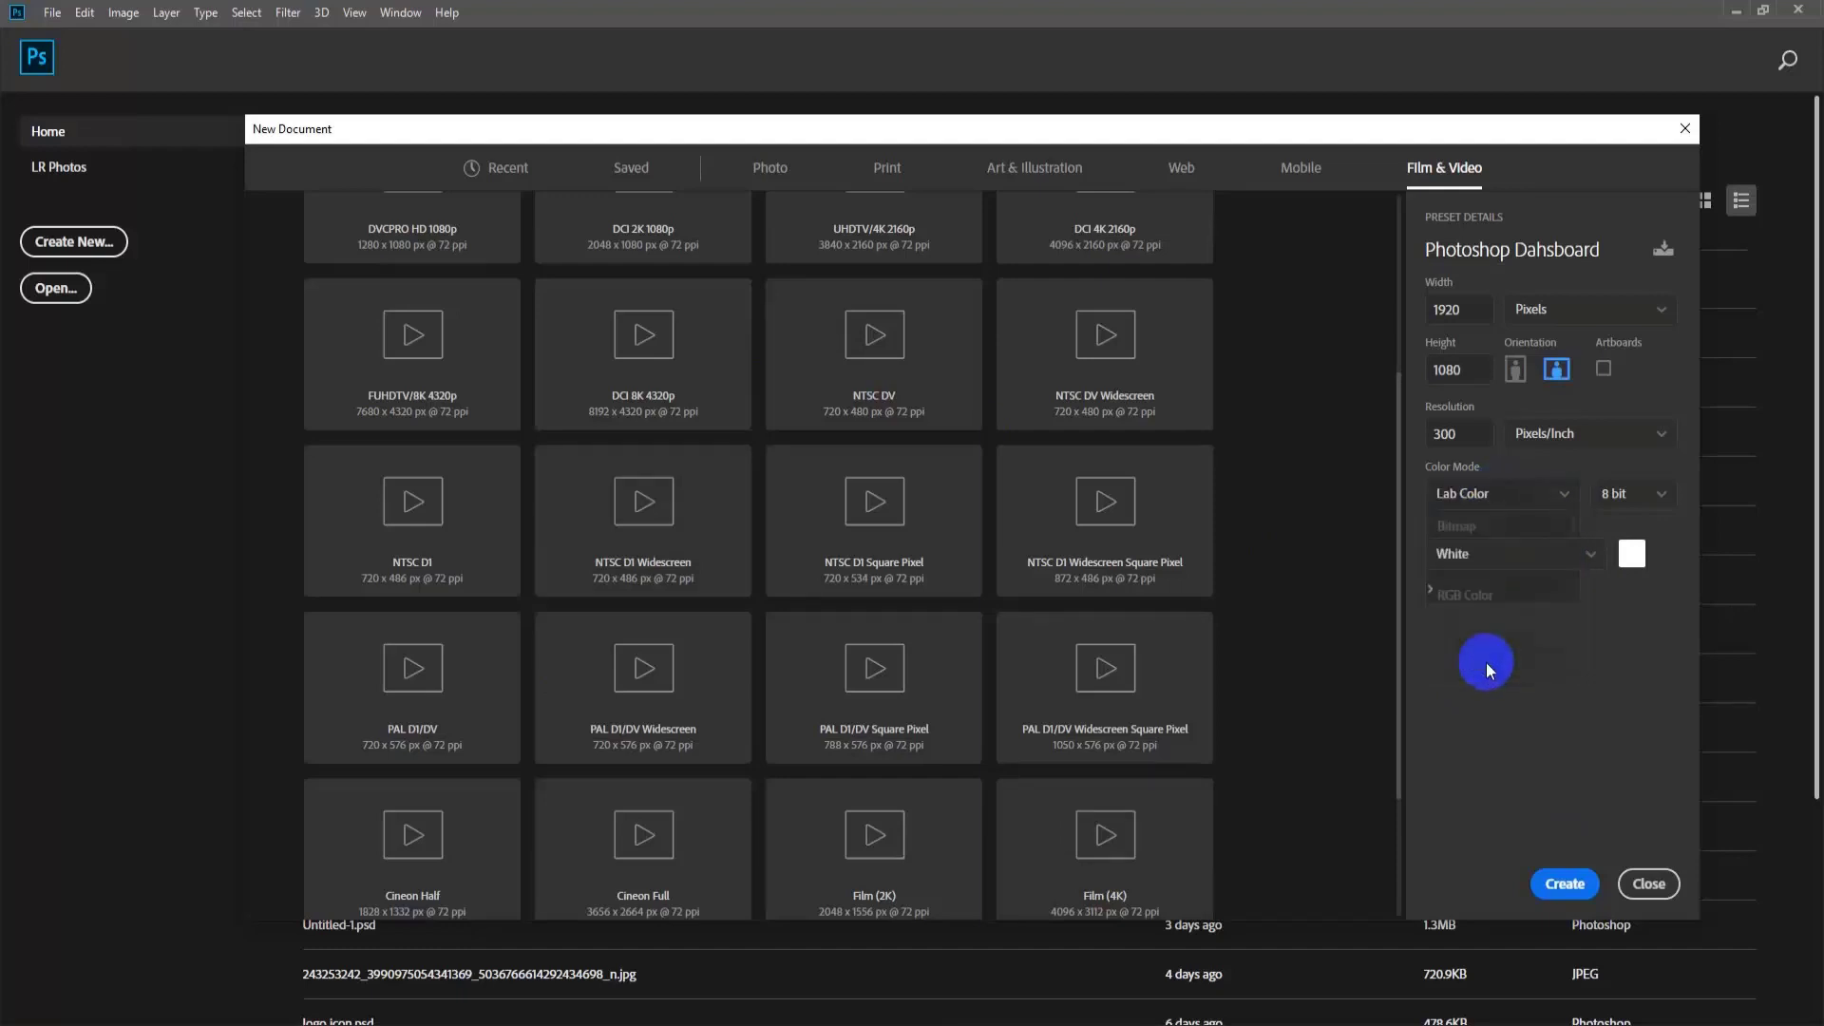
click(1527, 503)
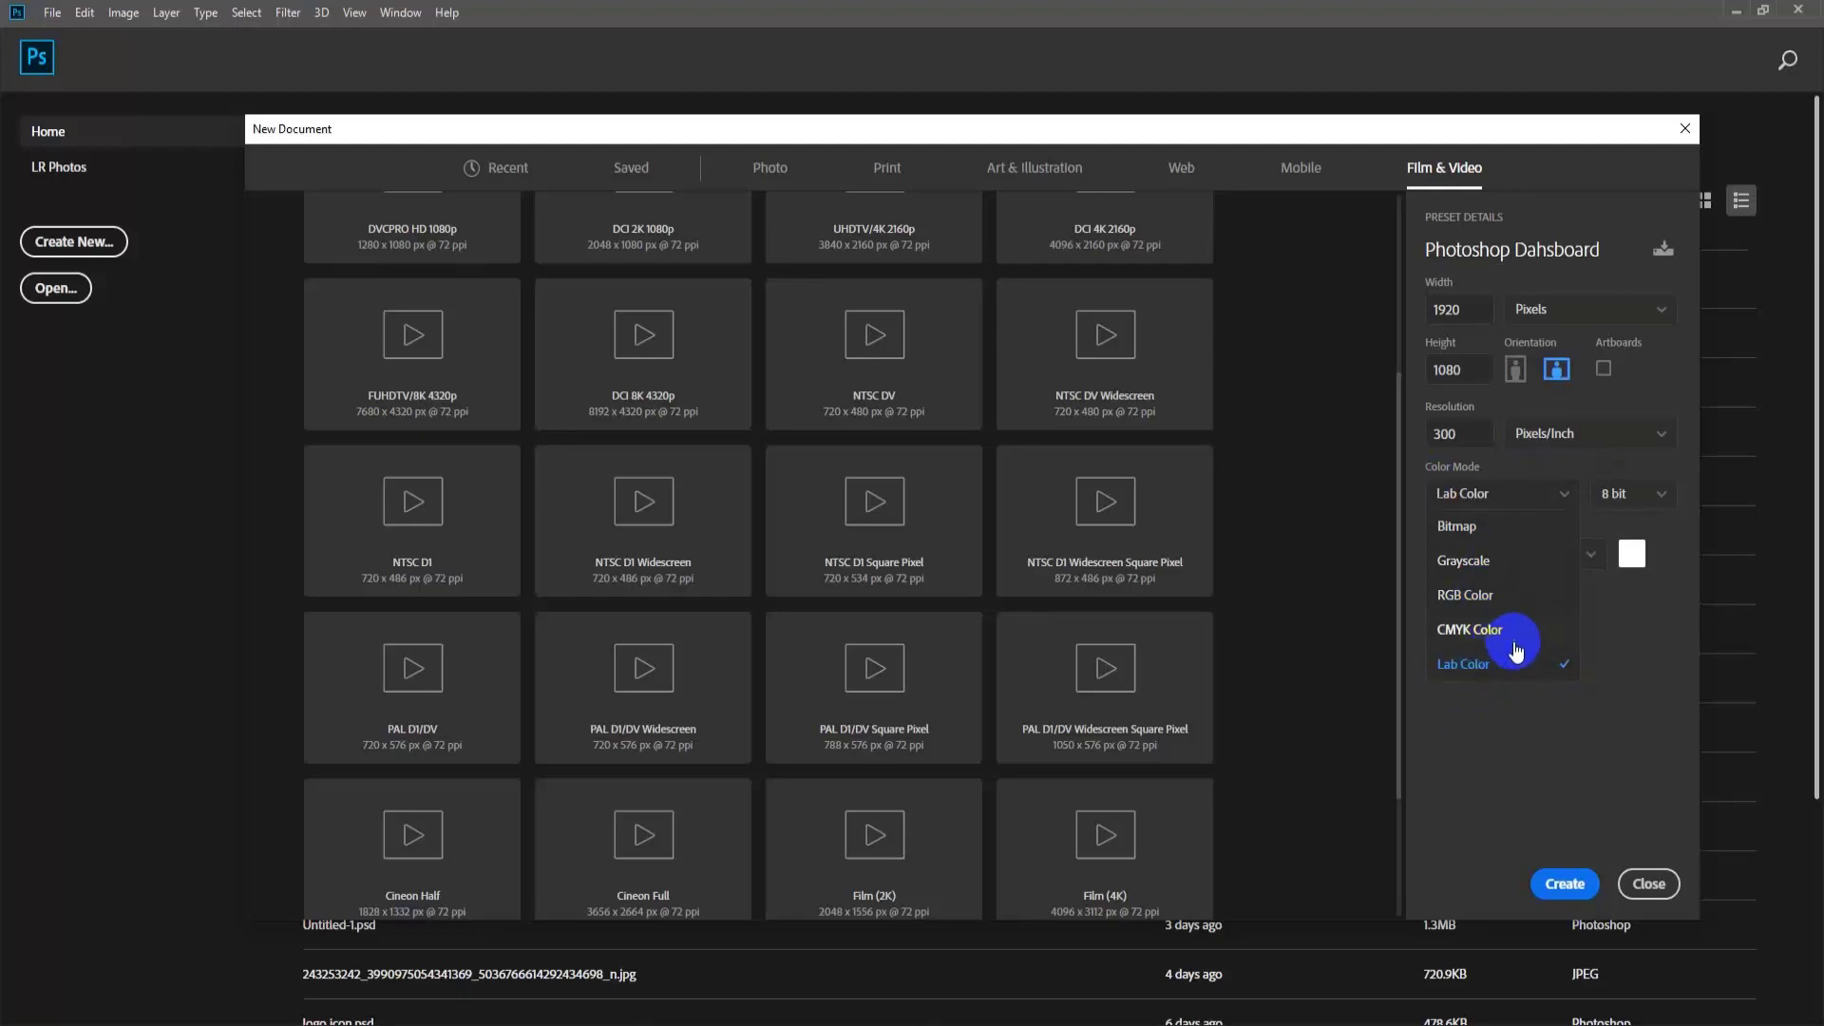
click(1641, 656)
Change the document's color mode from Lab Color to CMYK Color.
double_click(1442, 442)
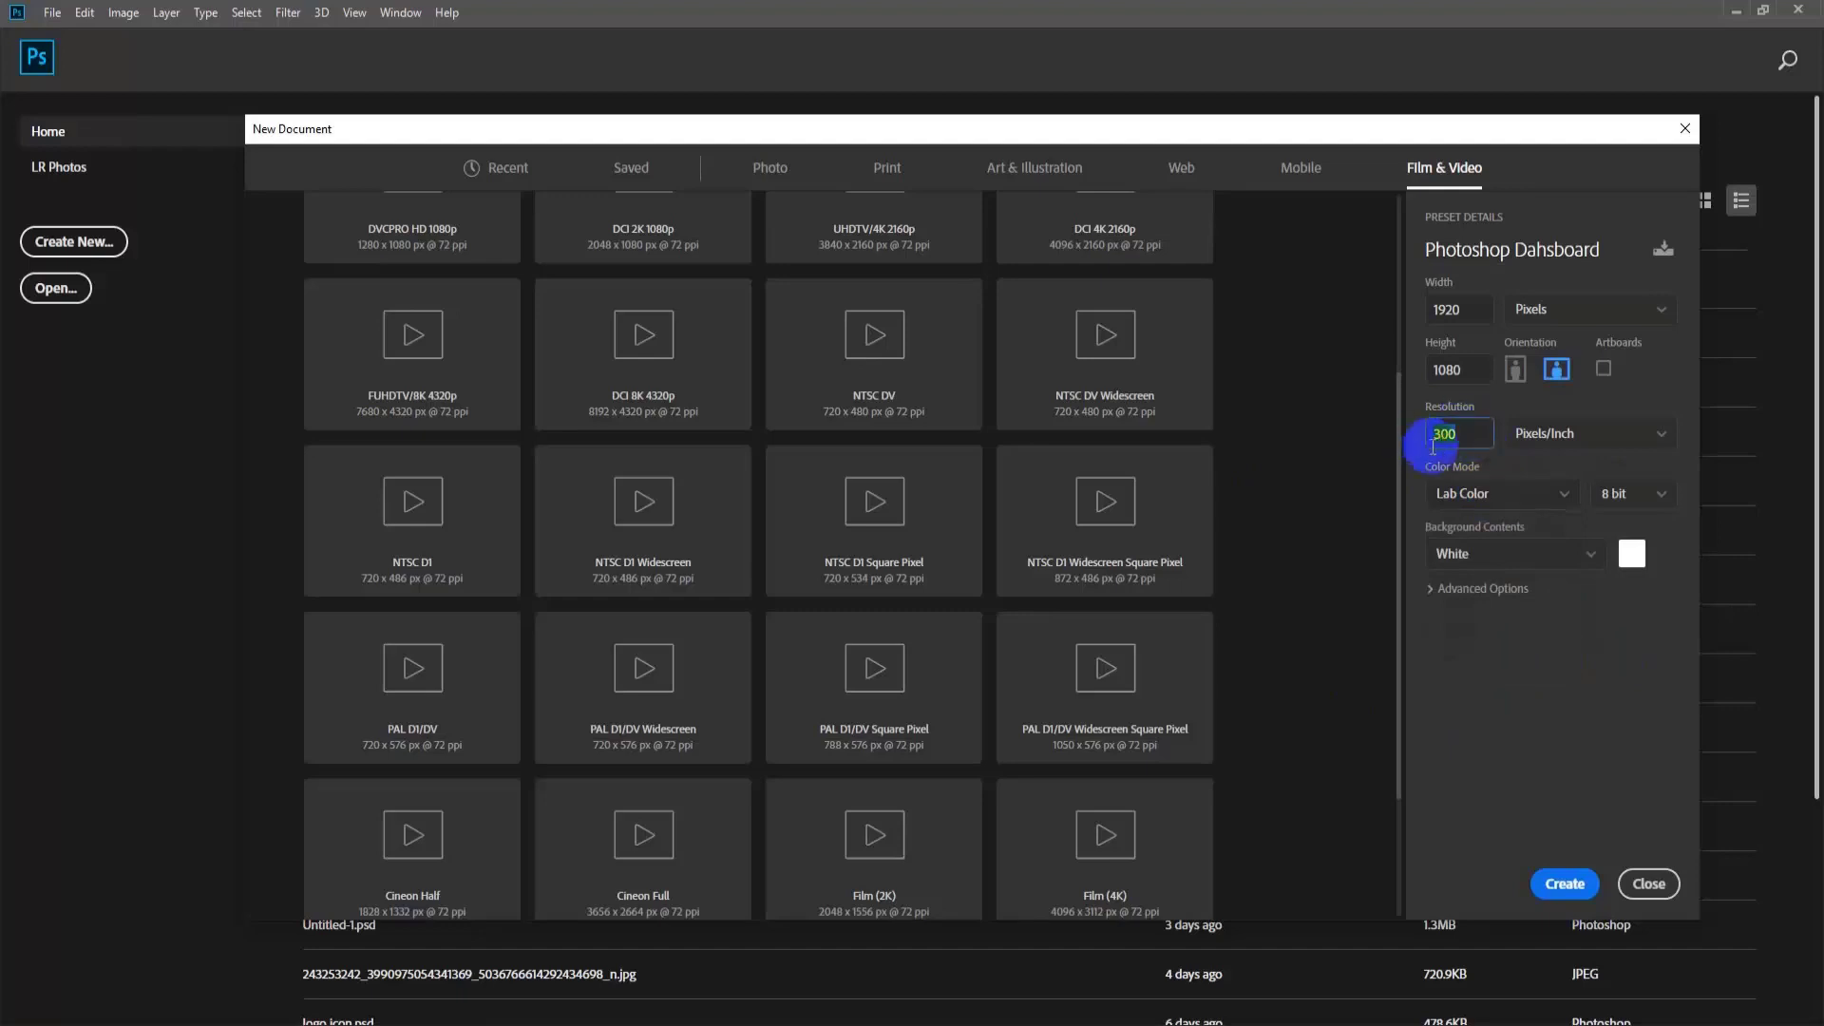
click(1491, 495)
click(1488, 627)
Set the resolution to 72 Pixels/Inch and the color mode to RGB Color.
click(1461, 431)
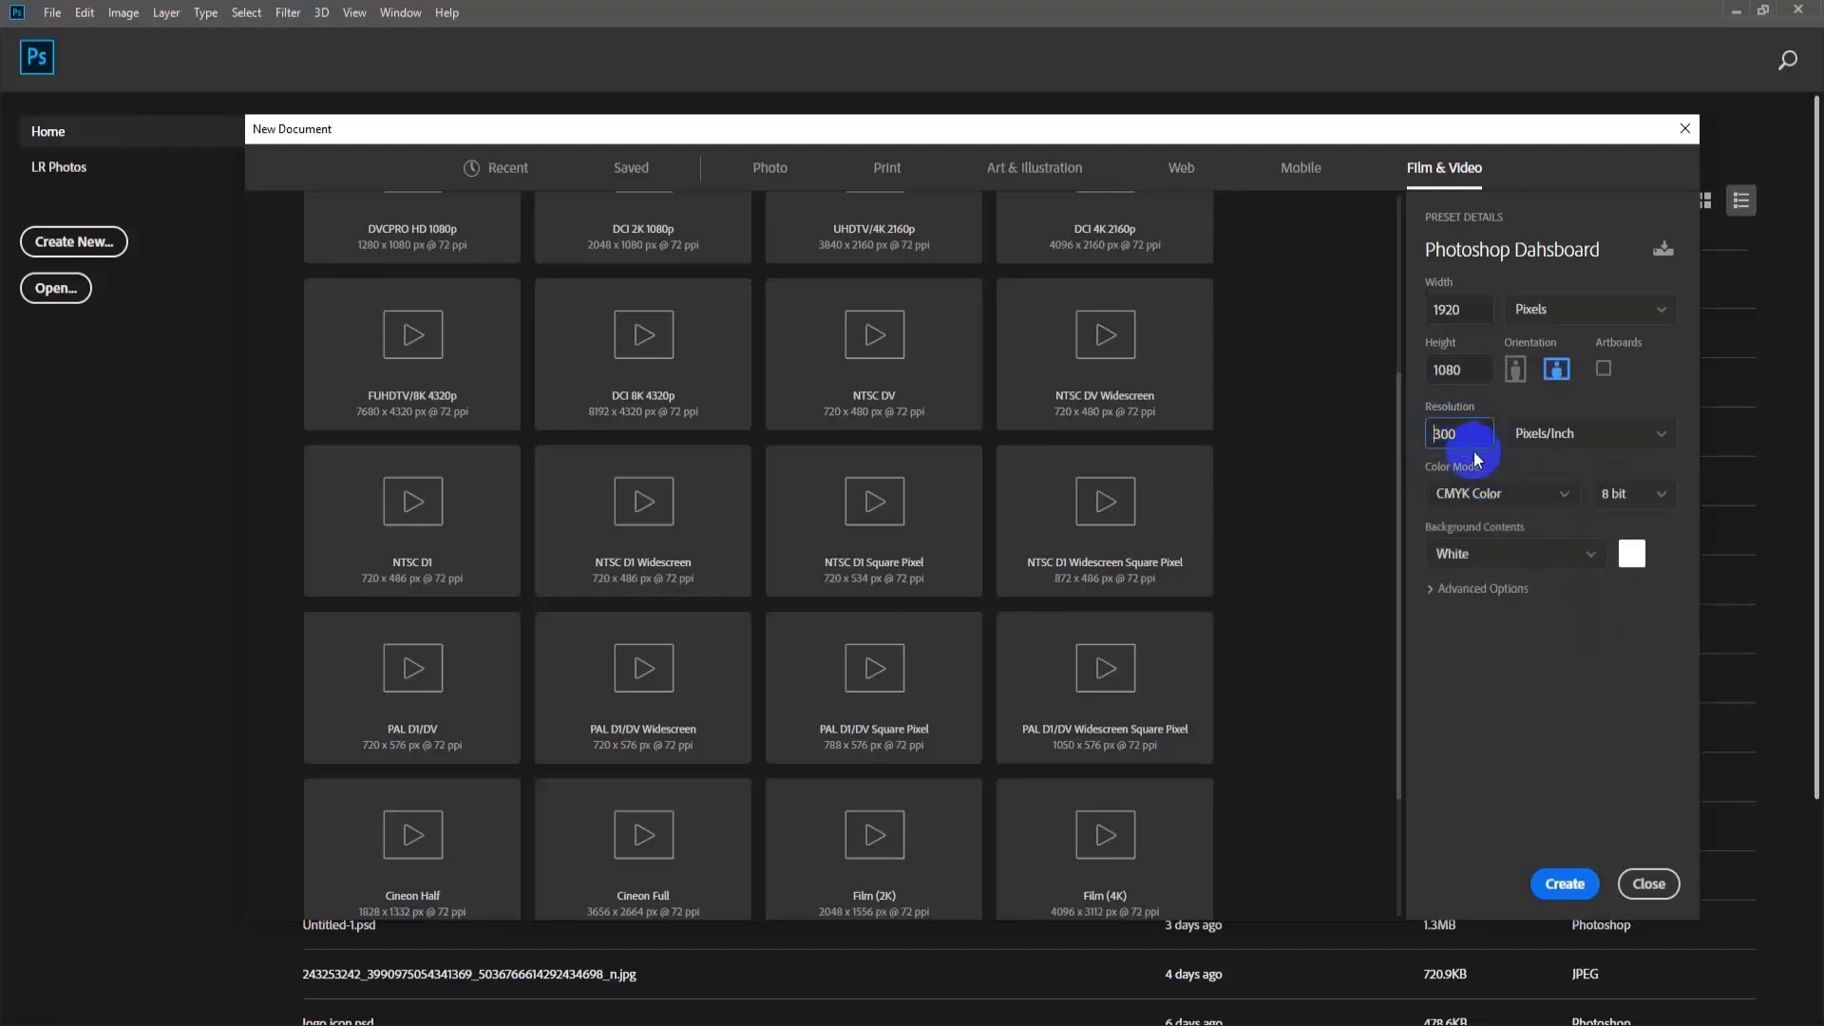
double_click(1446, 435)
text(72)
click(1477, 516)
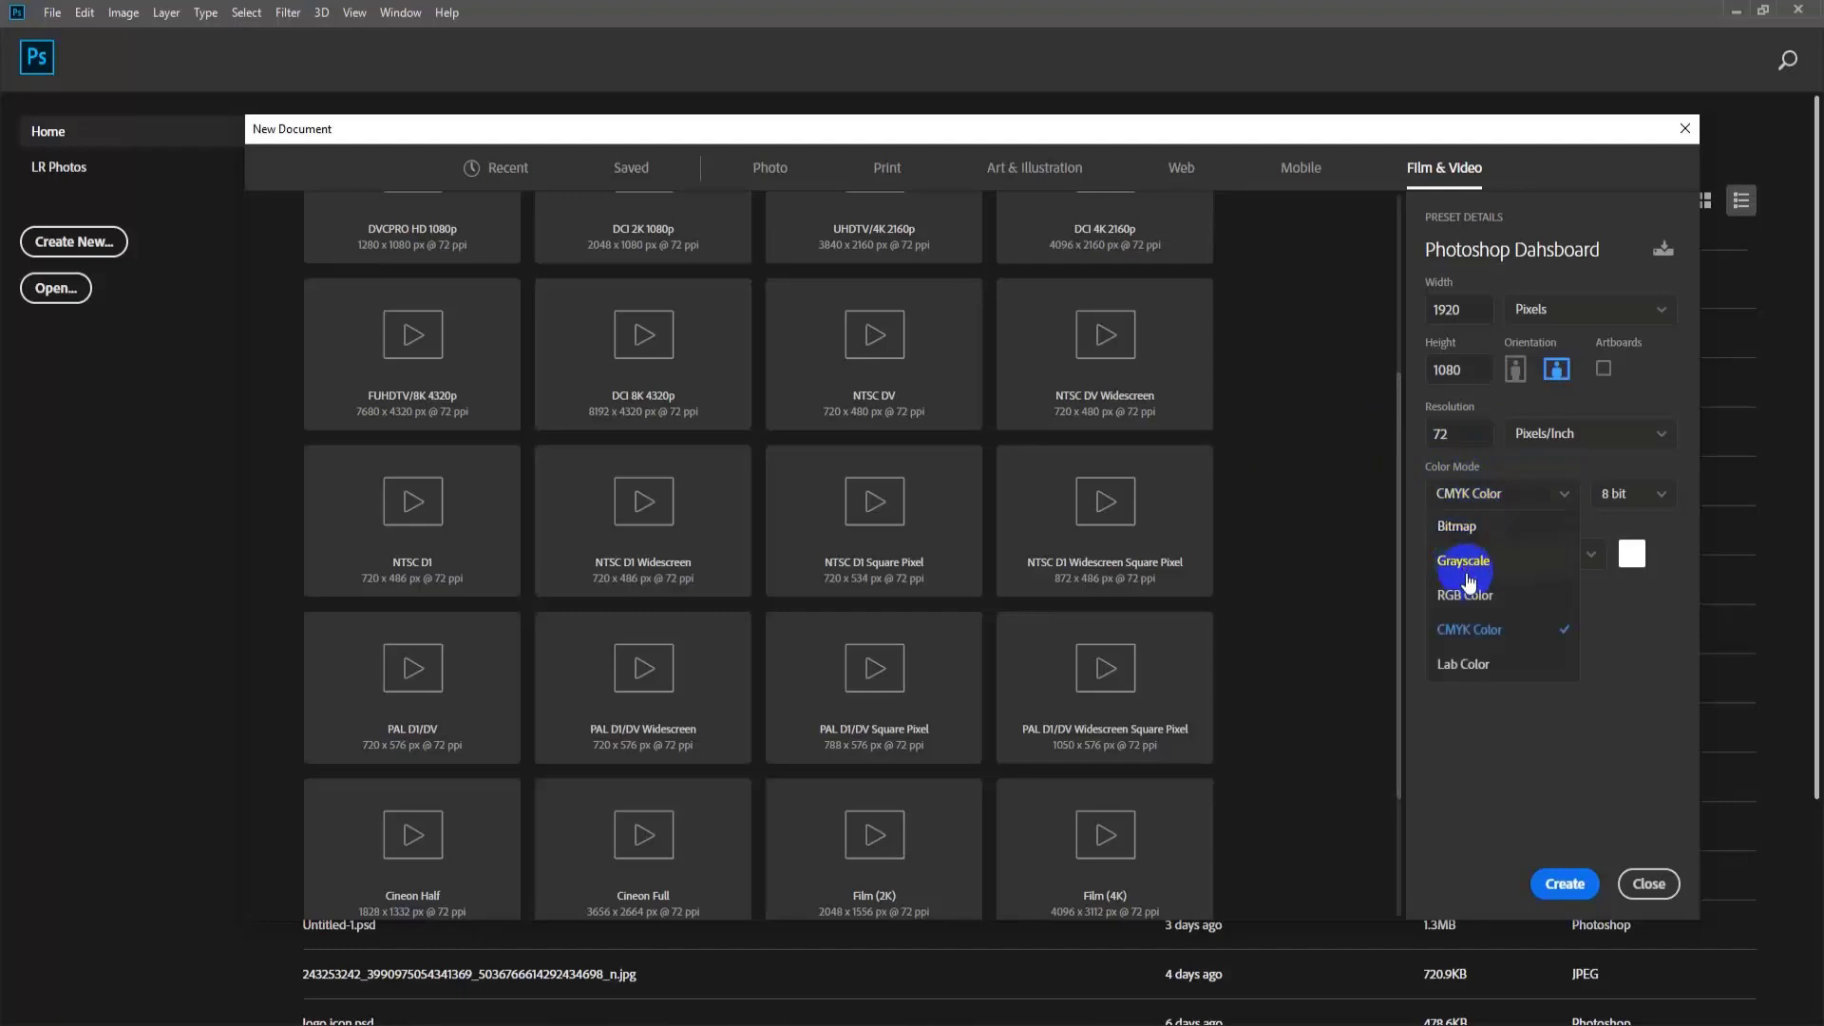
click(1463, 595)
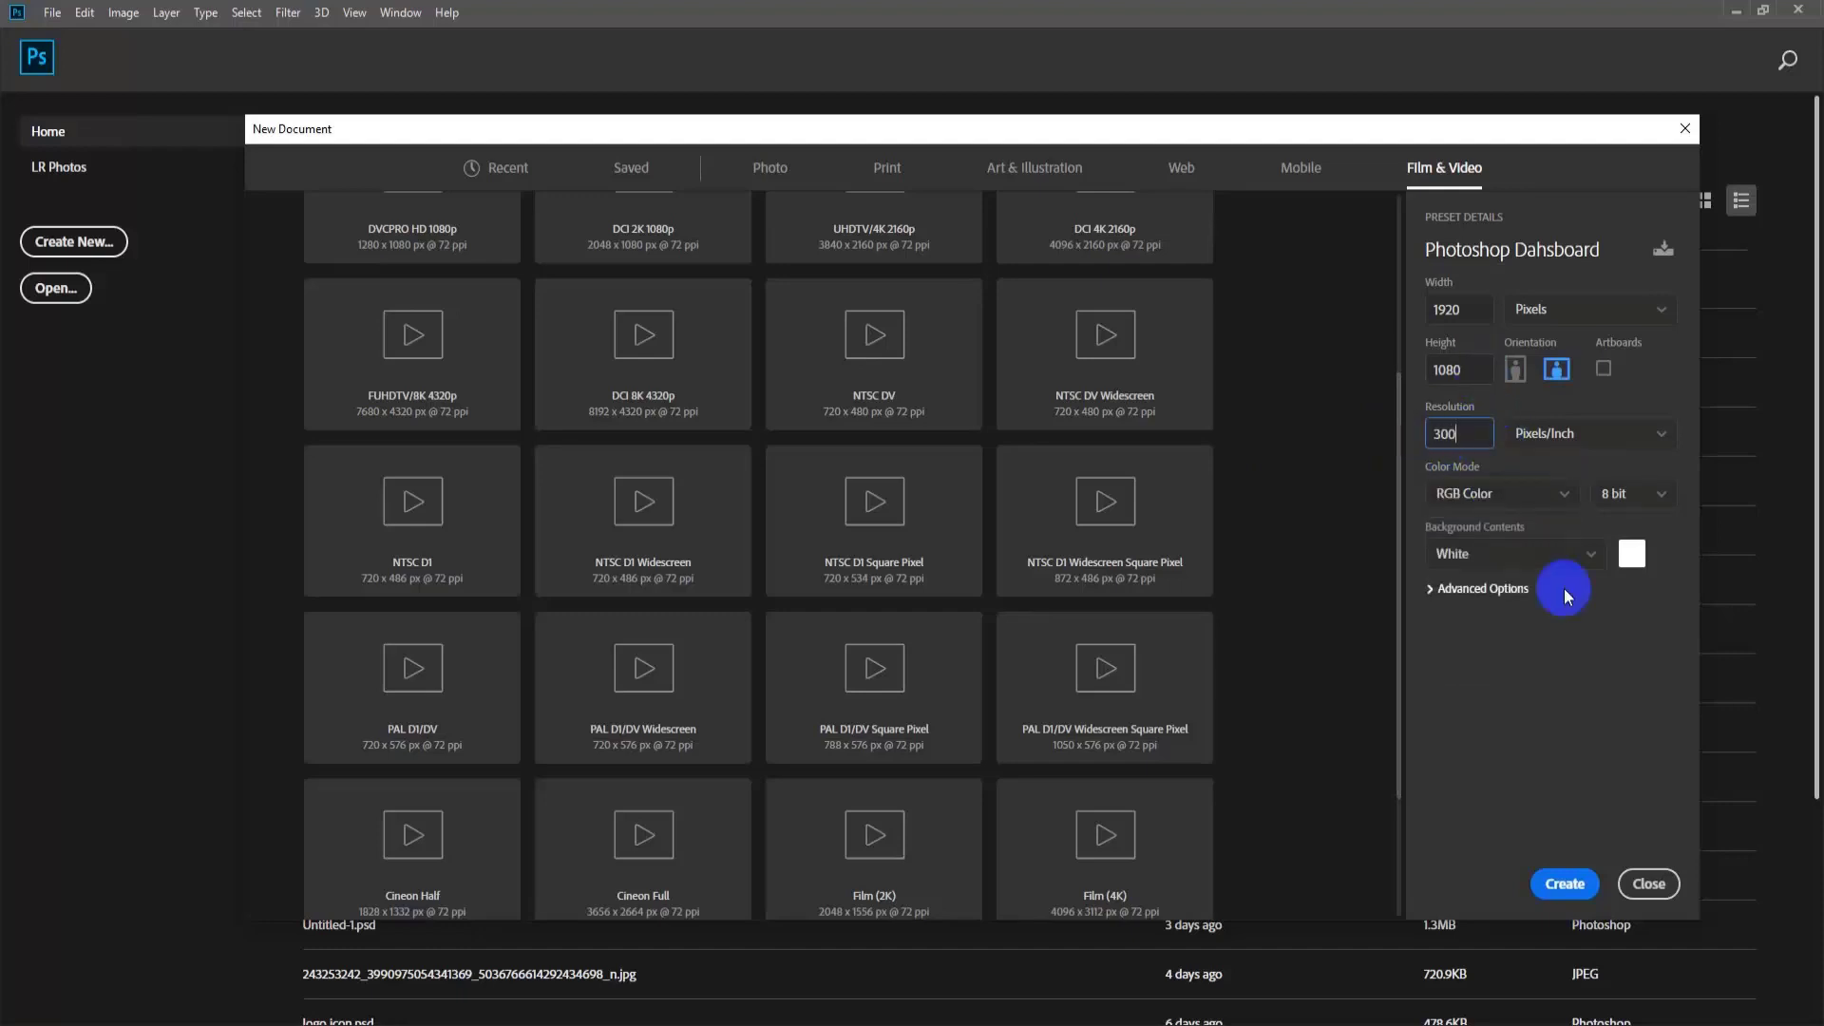
Set the document's color mode to CMYK Color and its background contents to White.
click(1514, 489)
click(1470, 629)
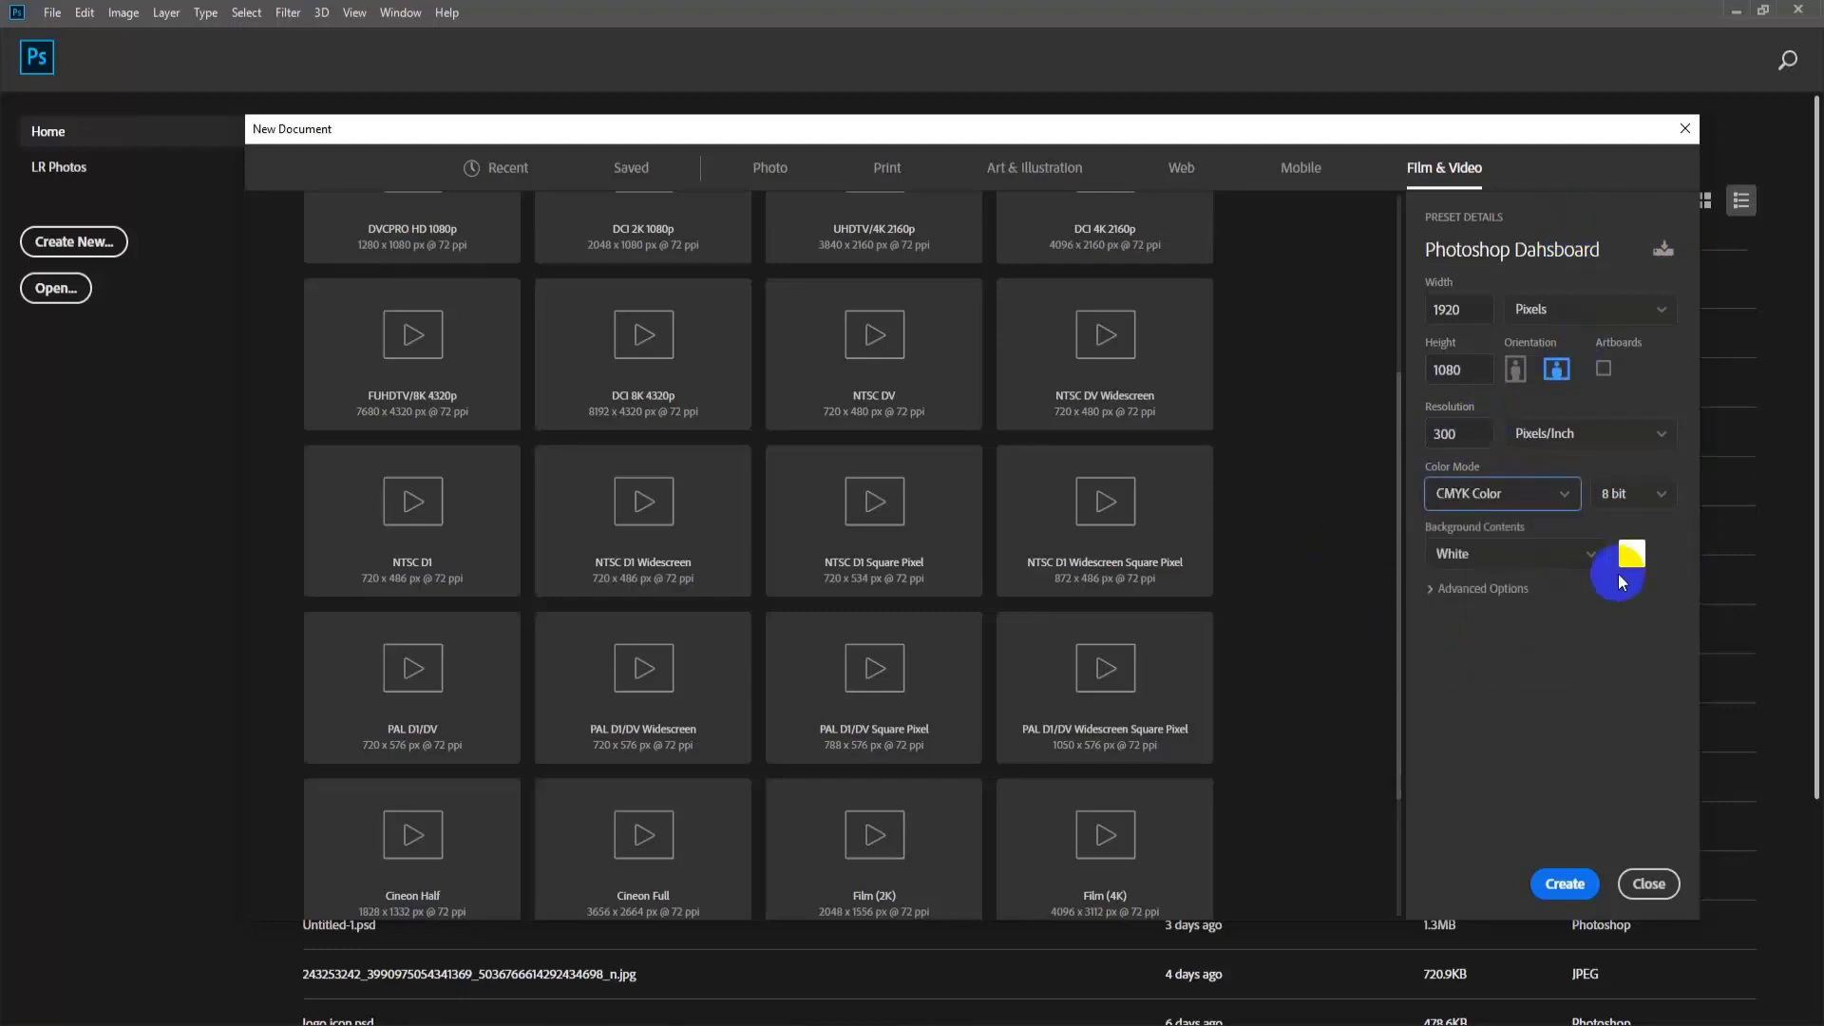
click(1590, 555)
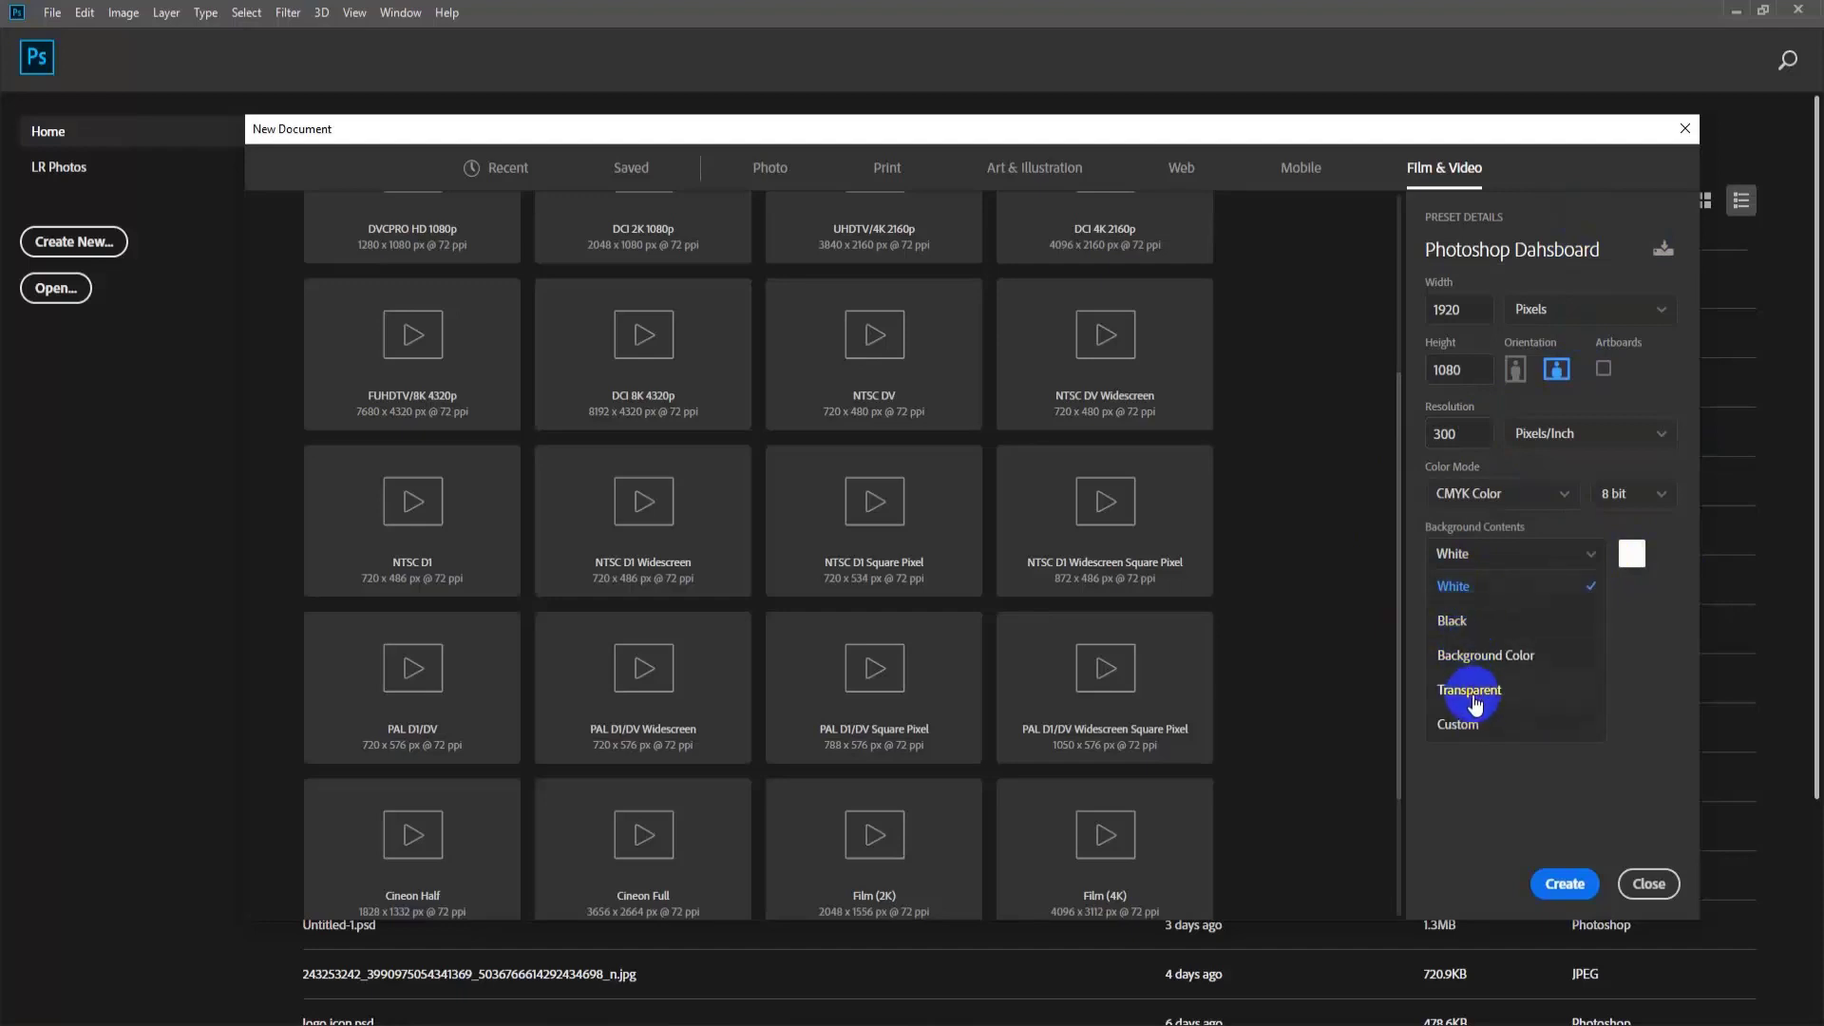
click(1467, 589)
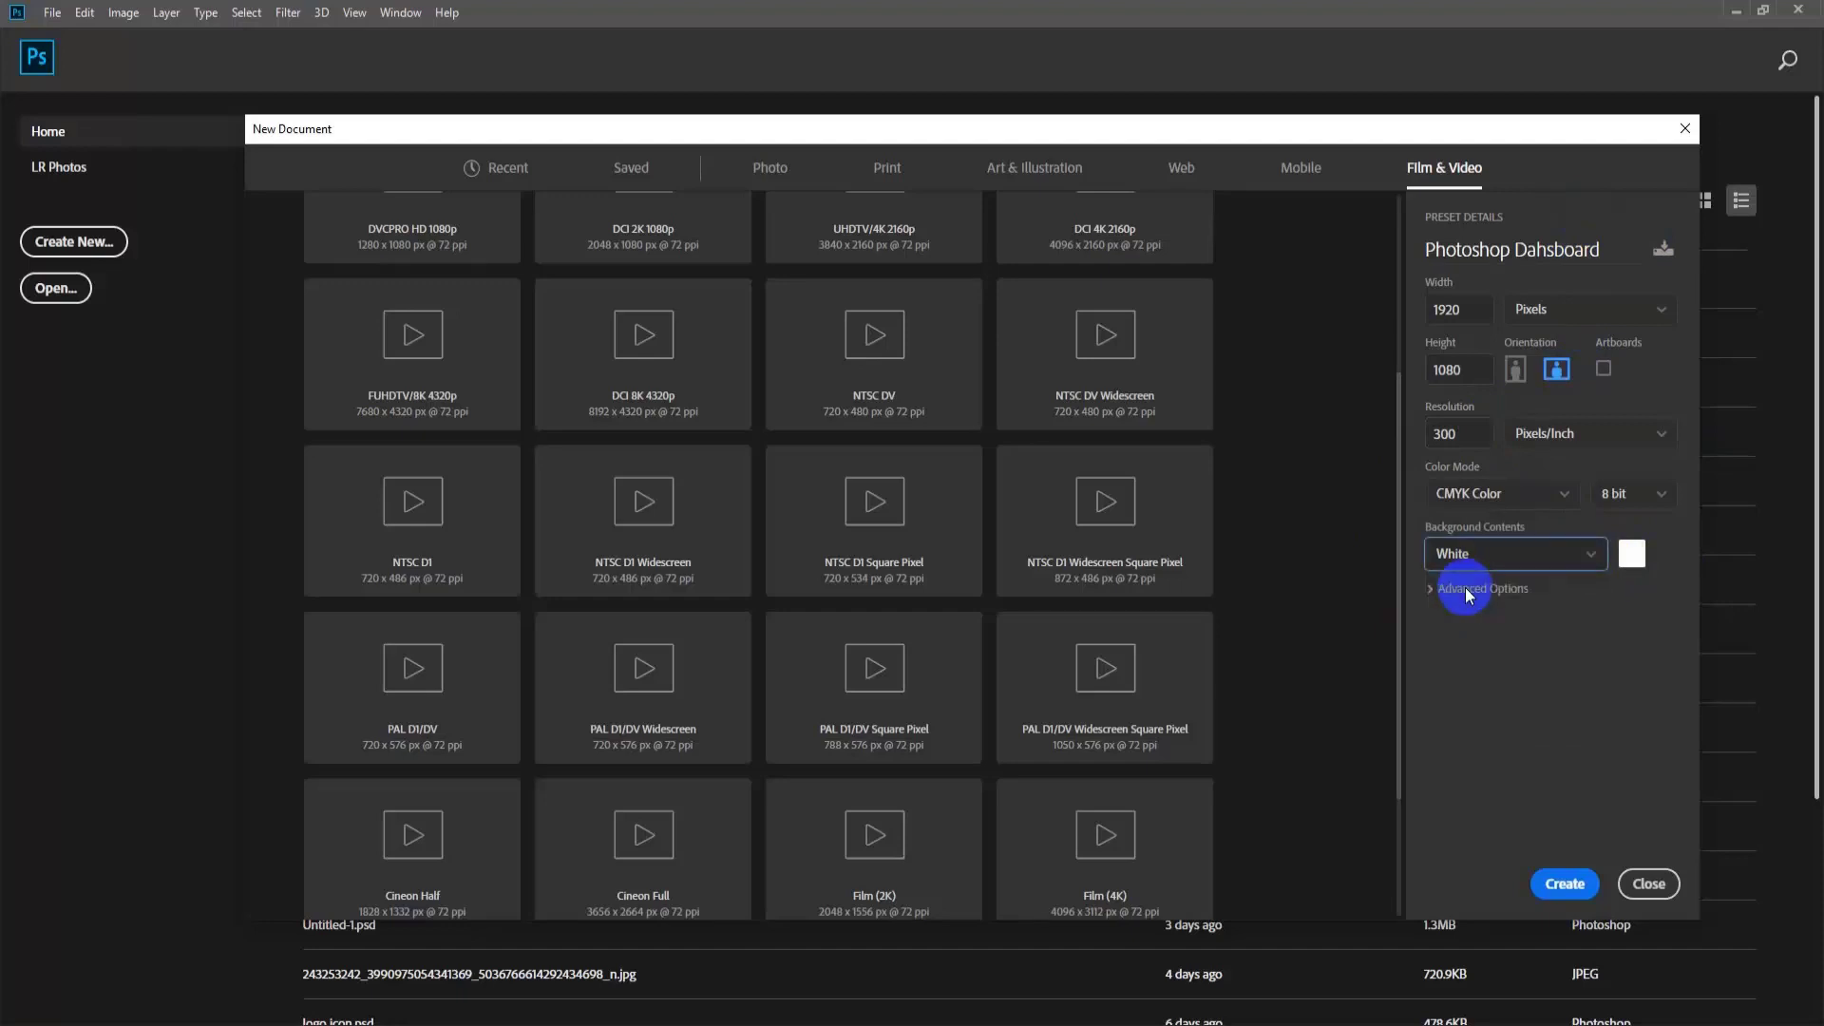
Apply a bright red custom background color, then return the background contents to White.
click(1630, 557)
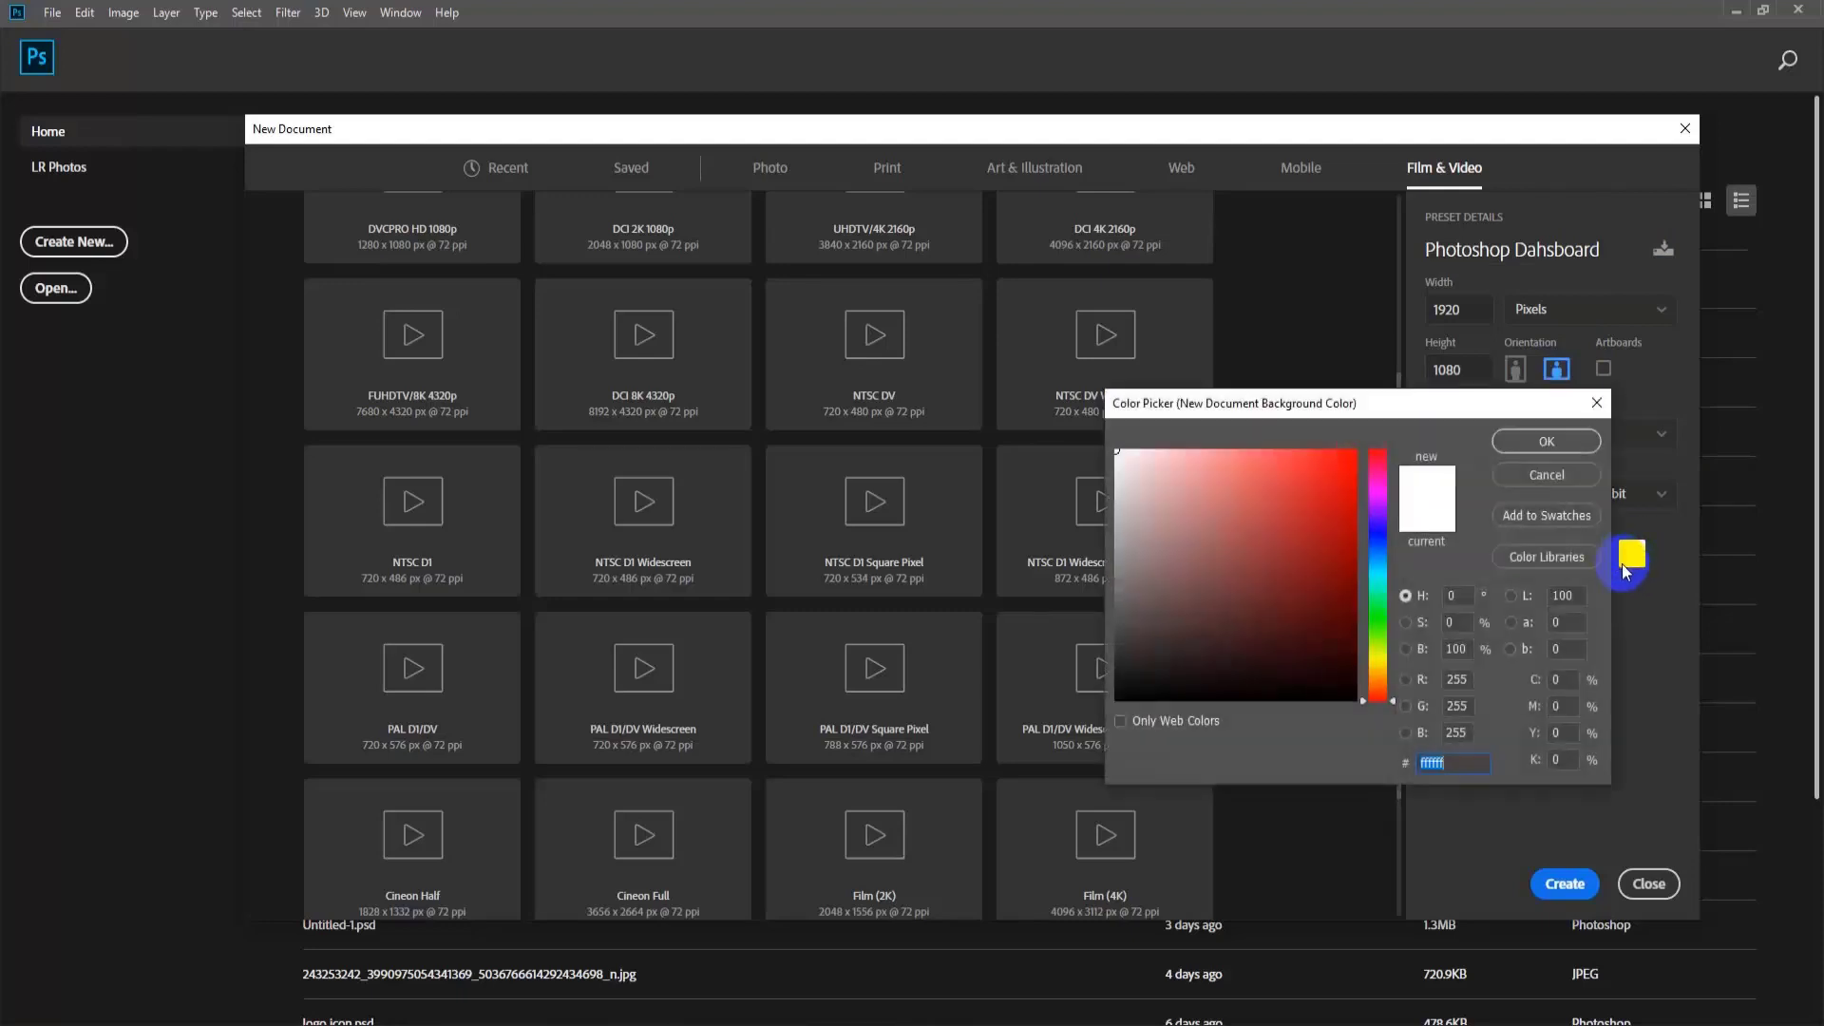
click(1267, 500)
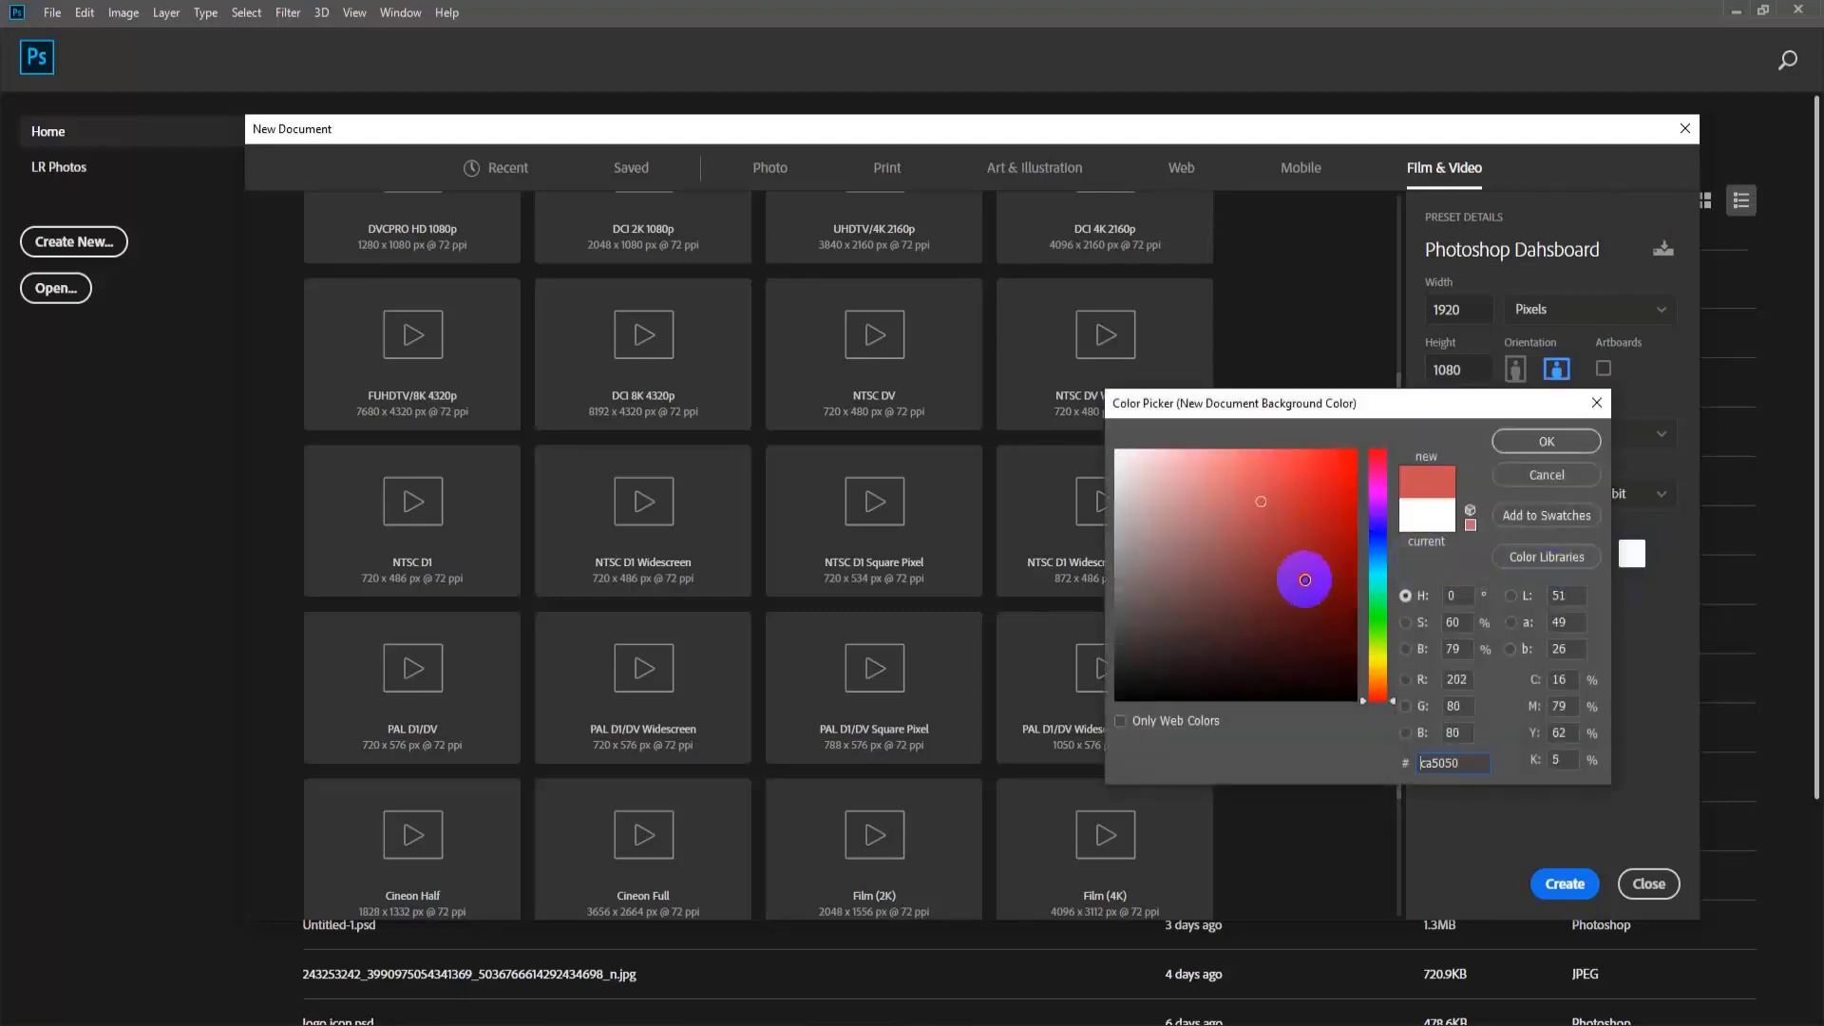
click(1335, 479)
click(1573, 446)
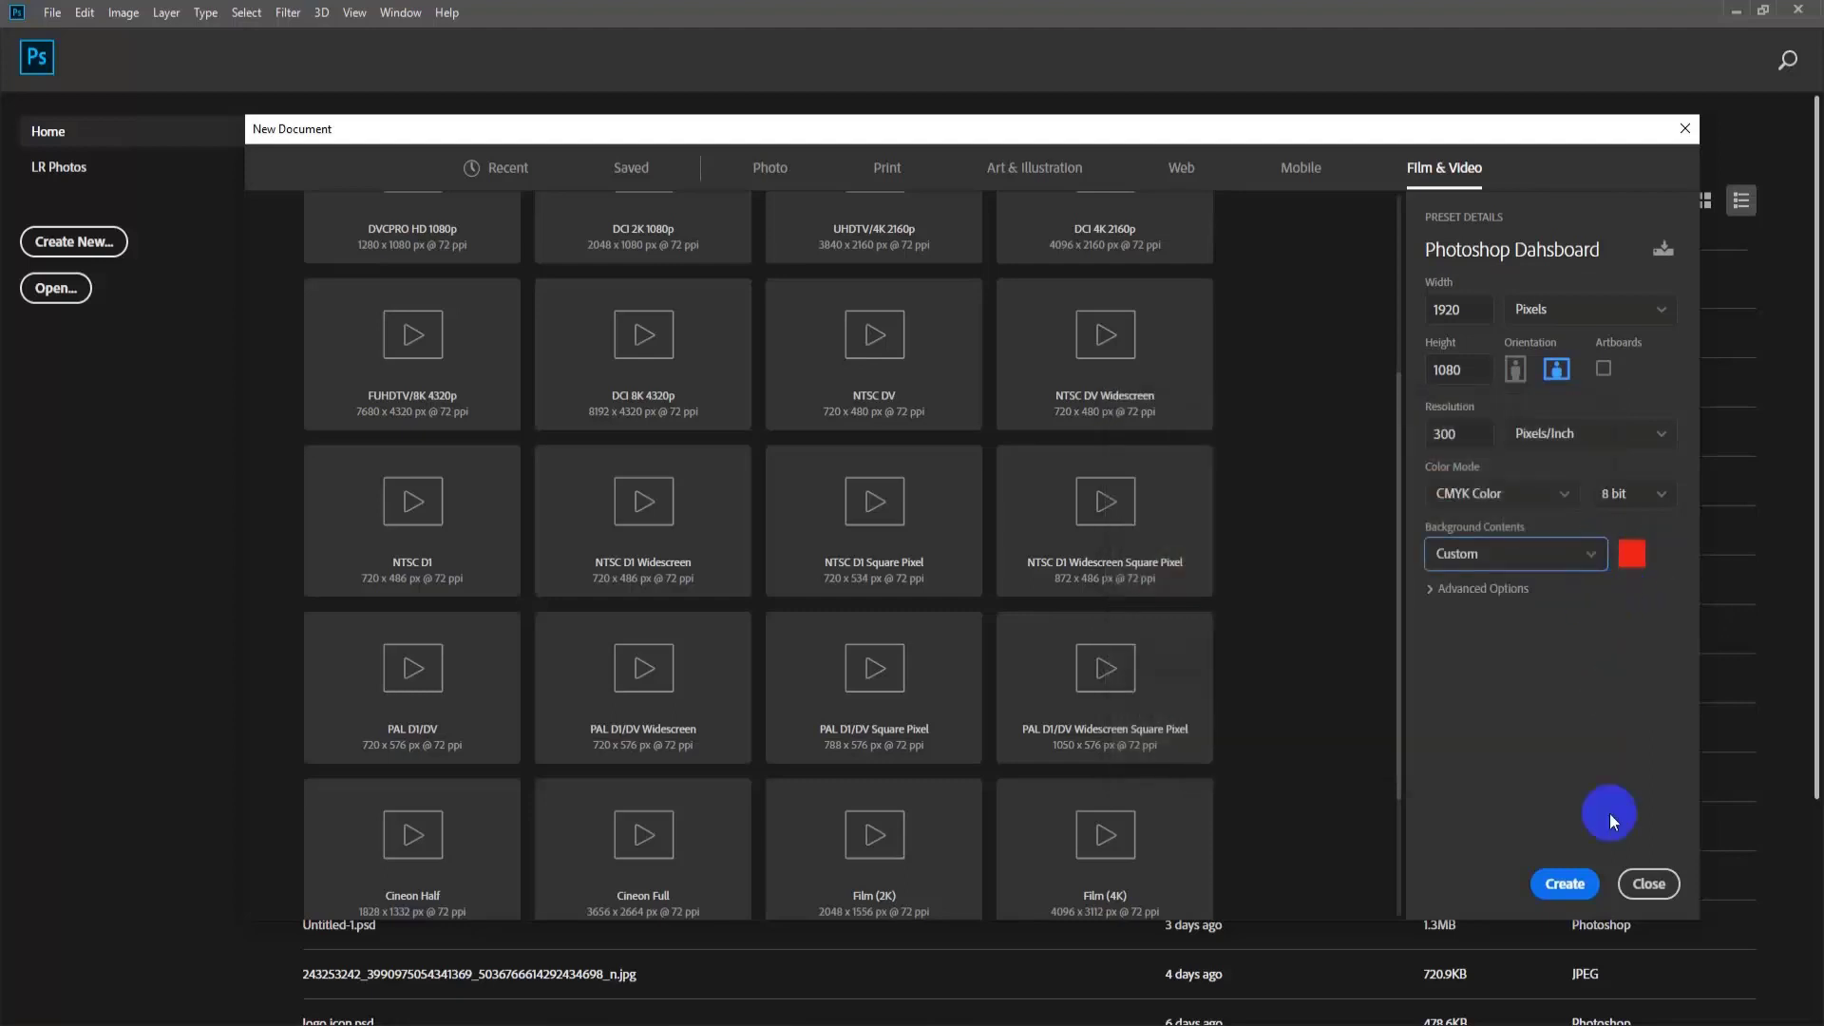
click(1558, 554)
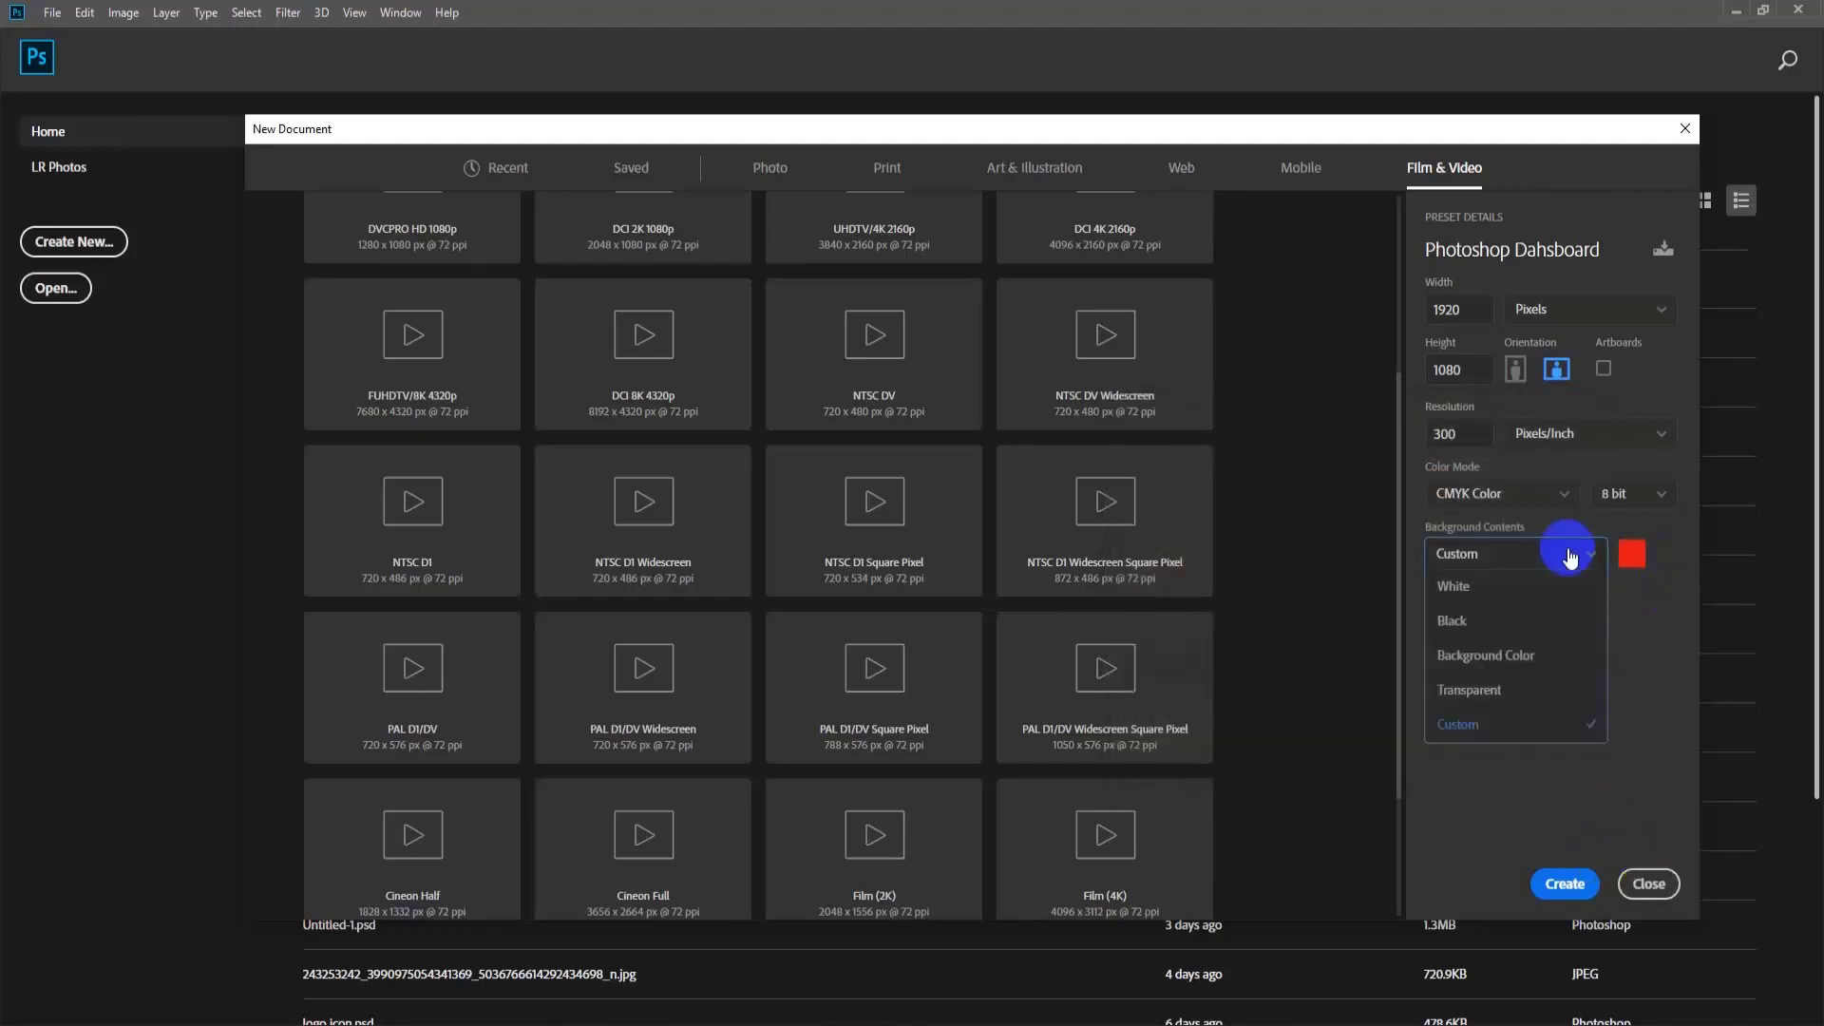
click(1460, 593)
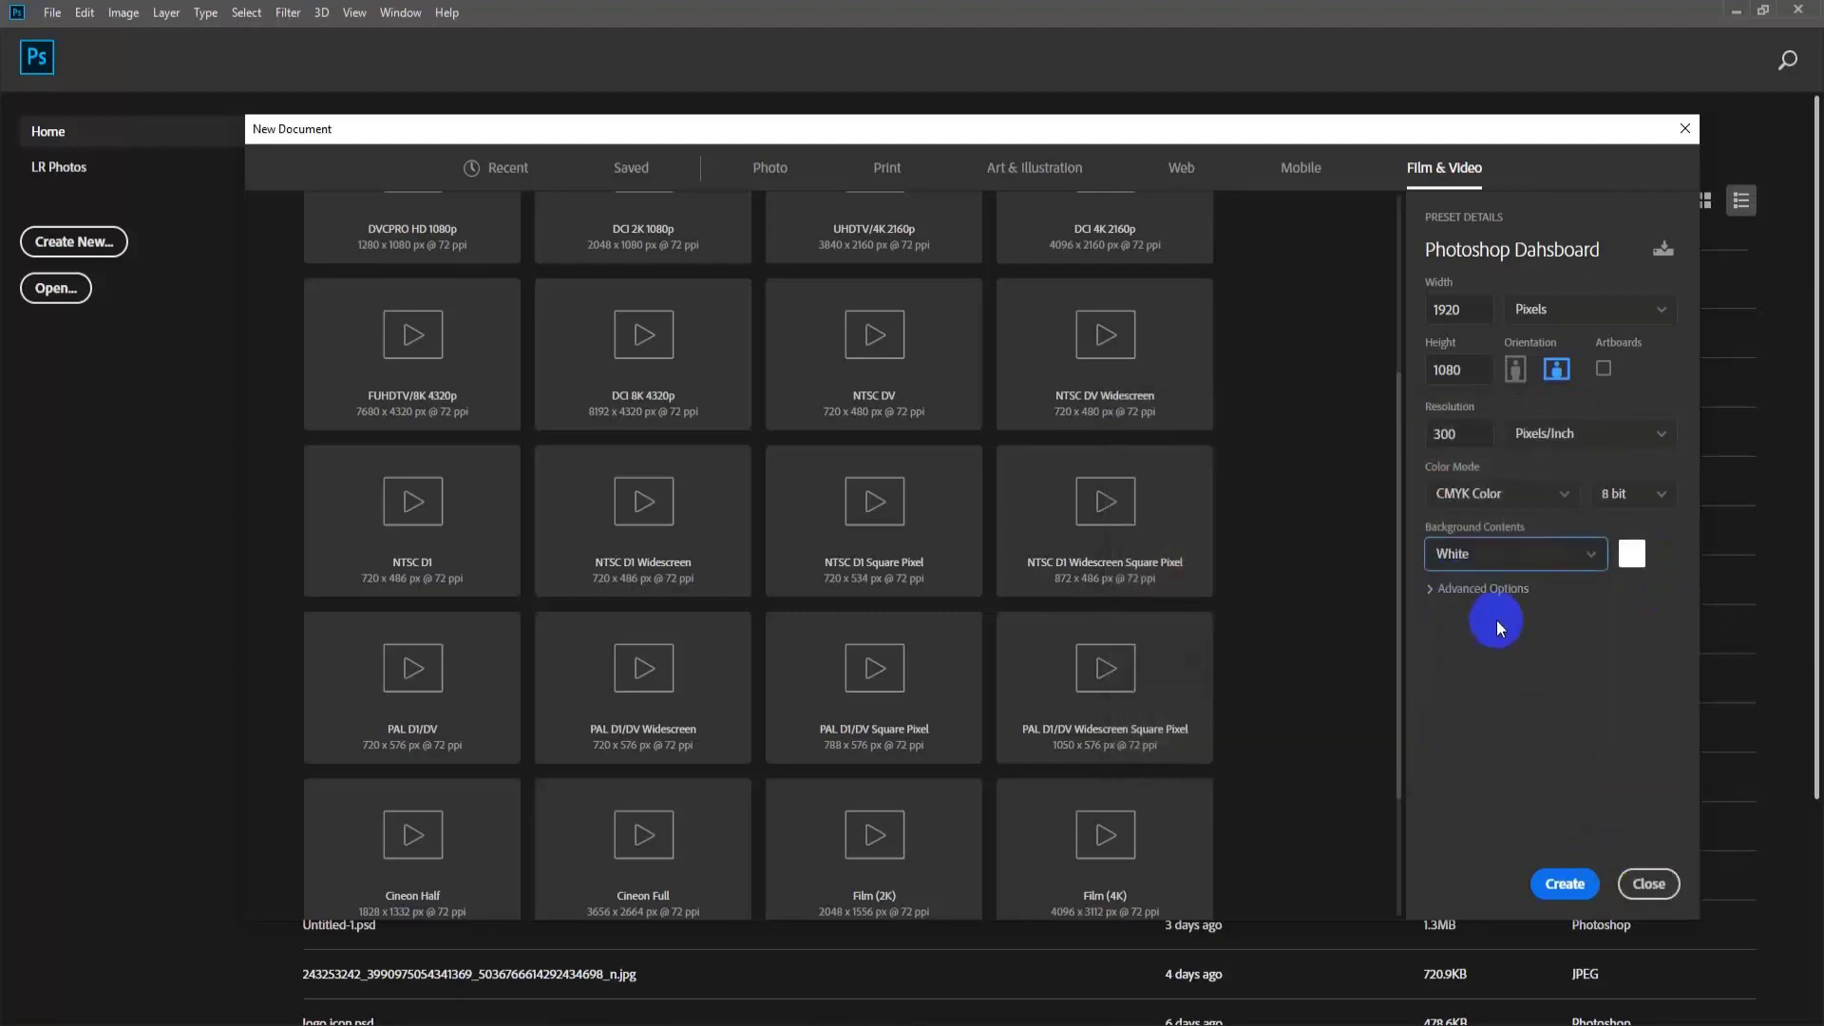
Create the configured document, and briefly expand the Color/Layers and Channels/Paths panel columns before collapsing them back to icons.
click(1564, 885)
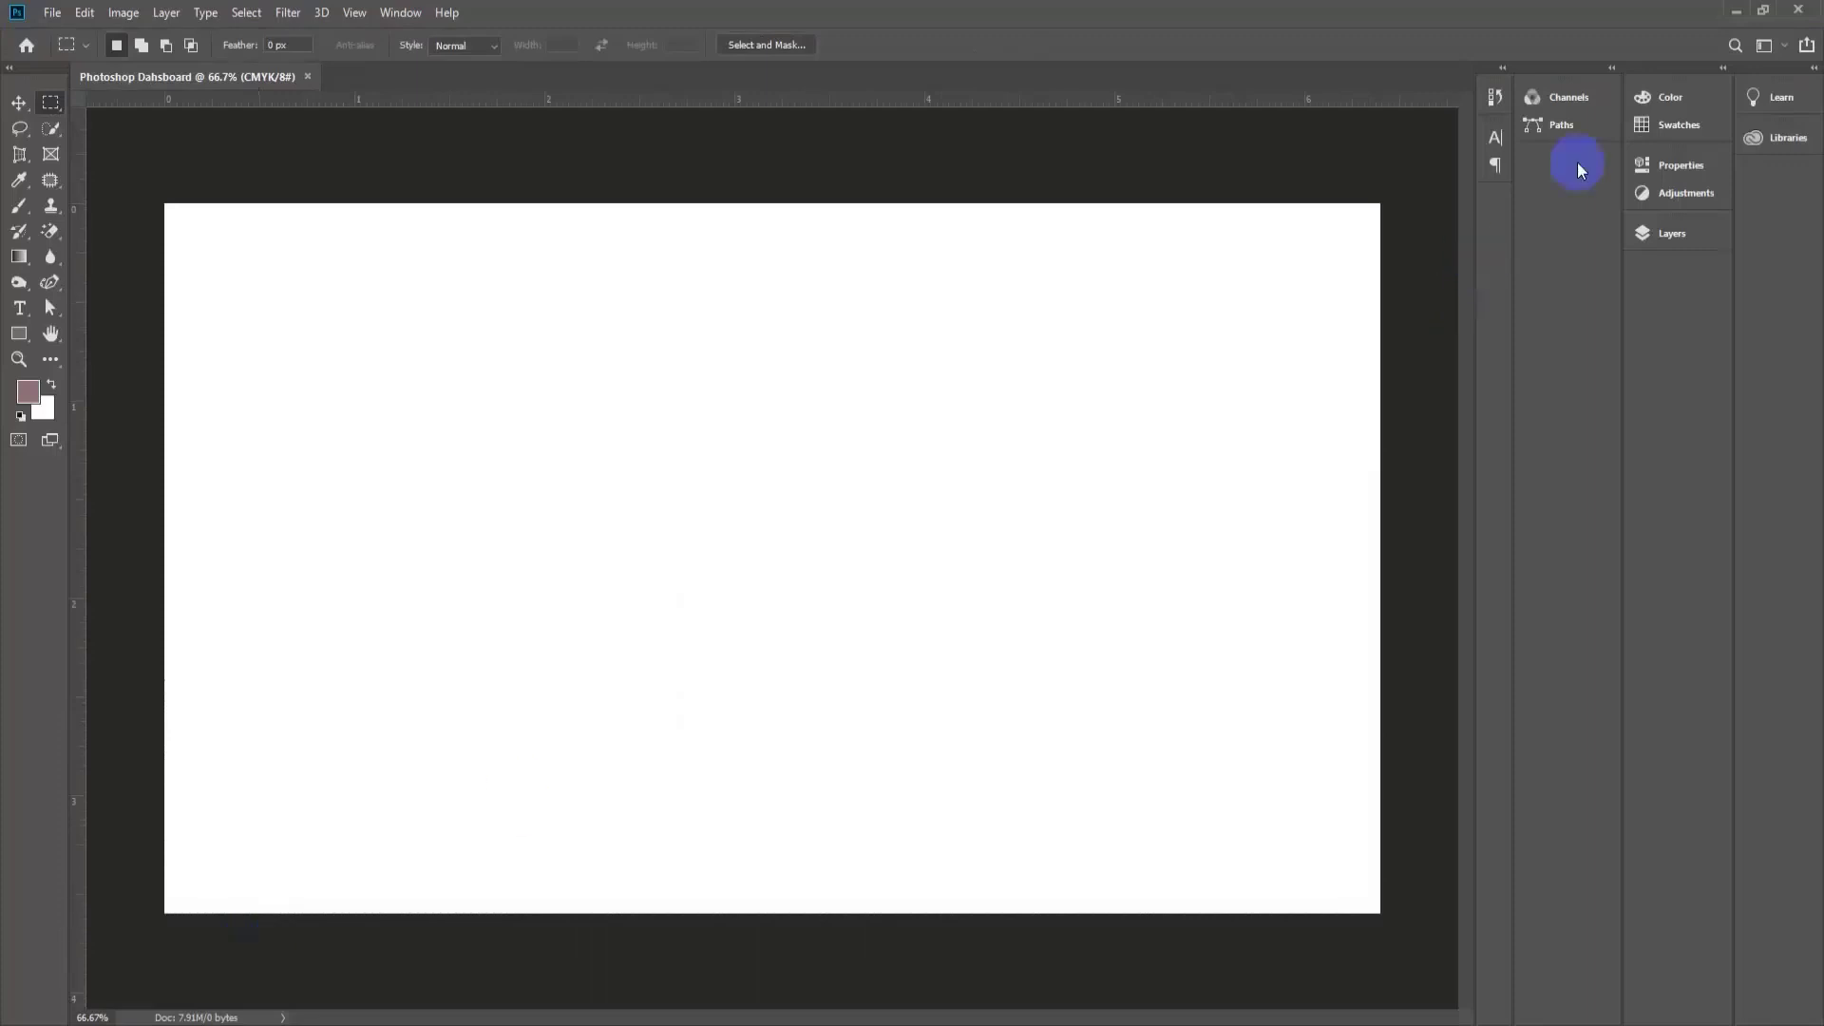
click(1725, 70)
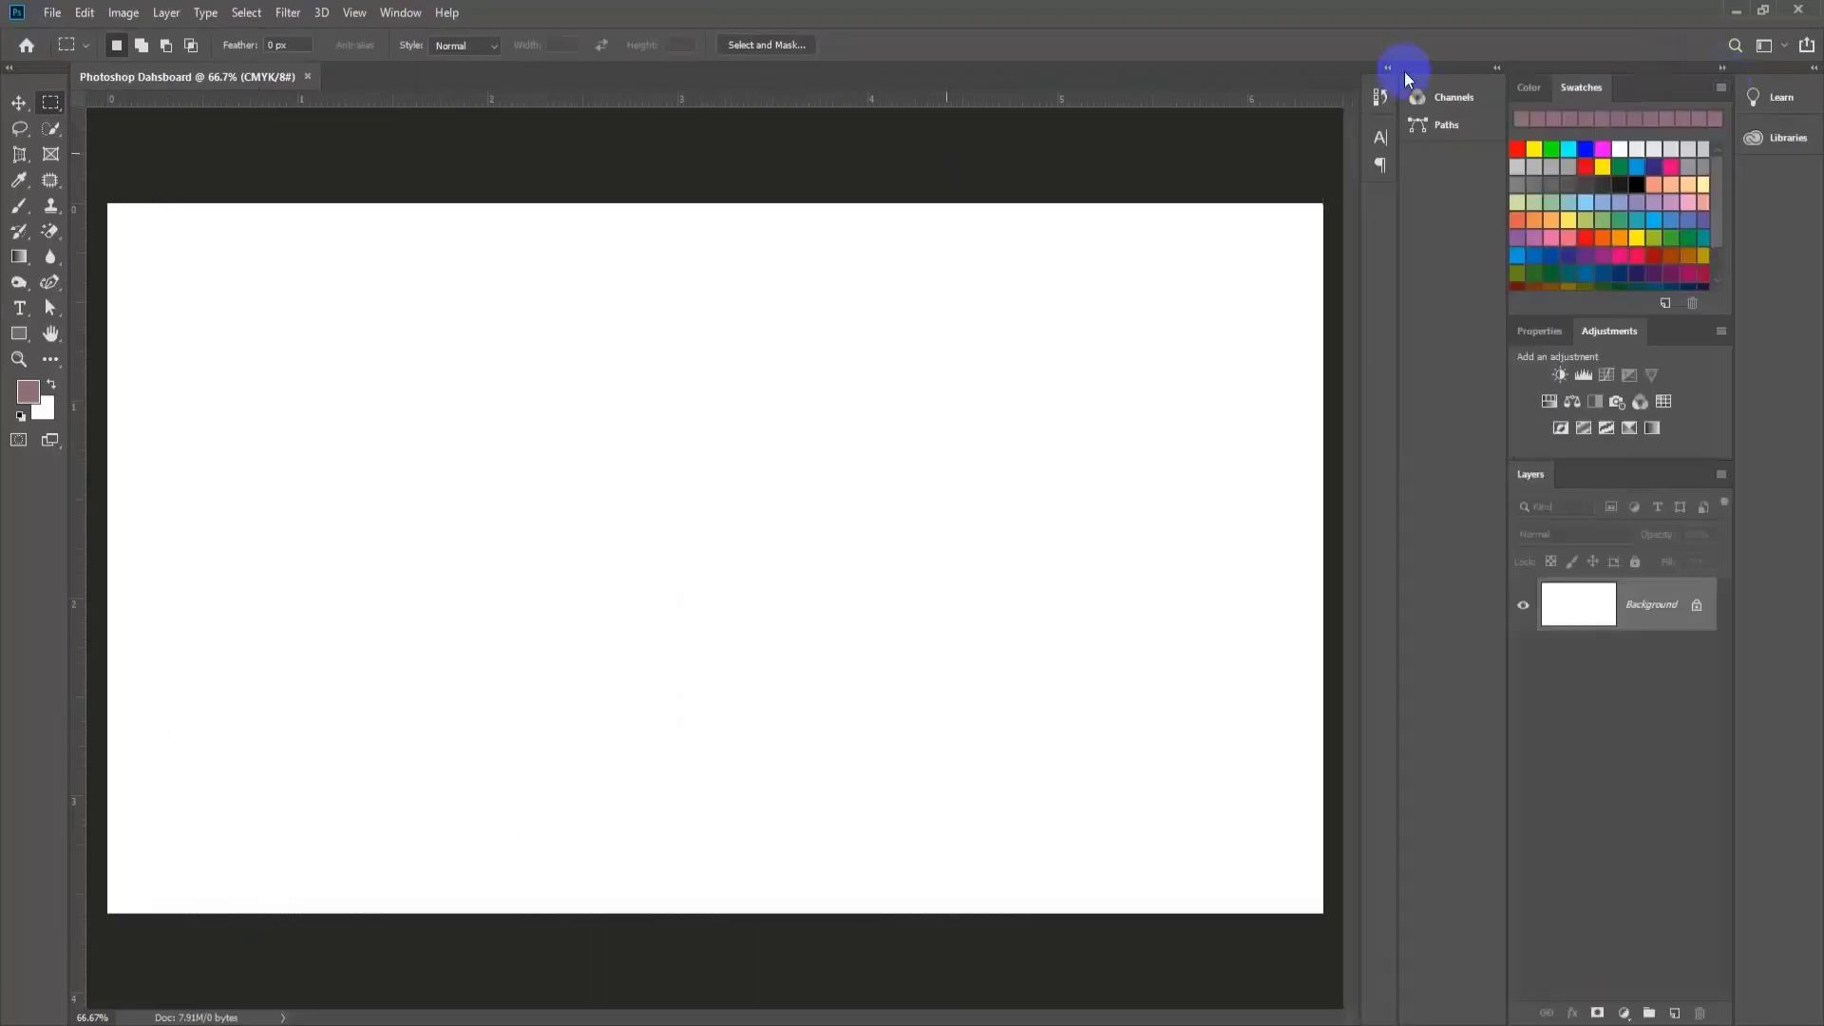
click(1498, 69)
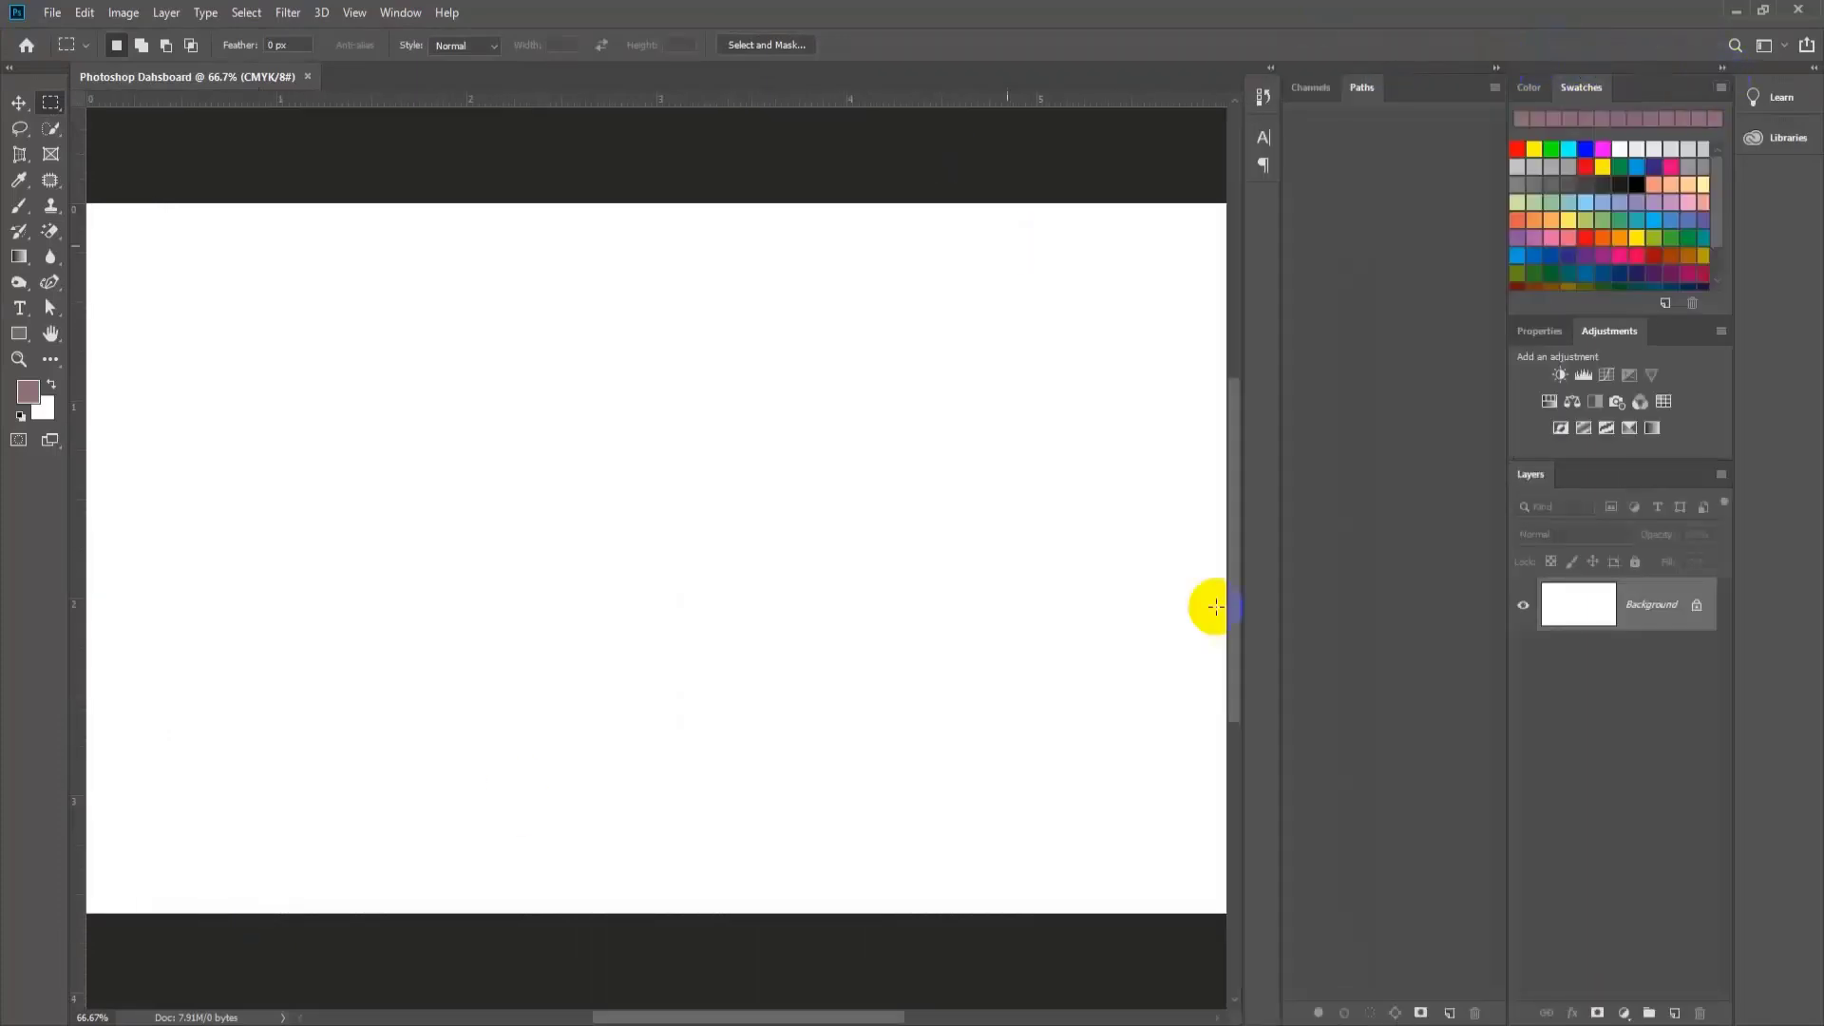
click(1496, 68)
click(1721, 70)
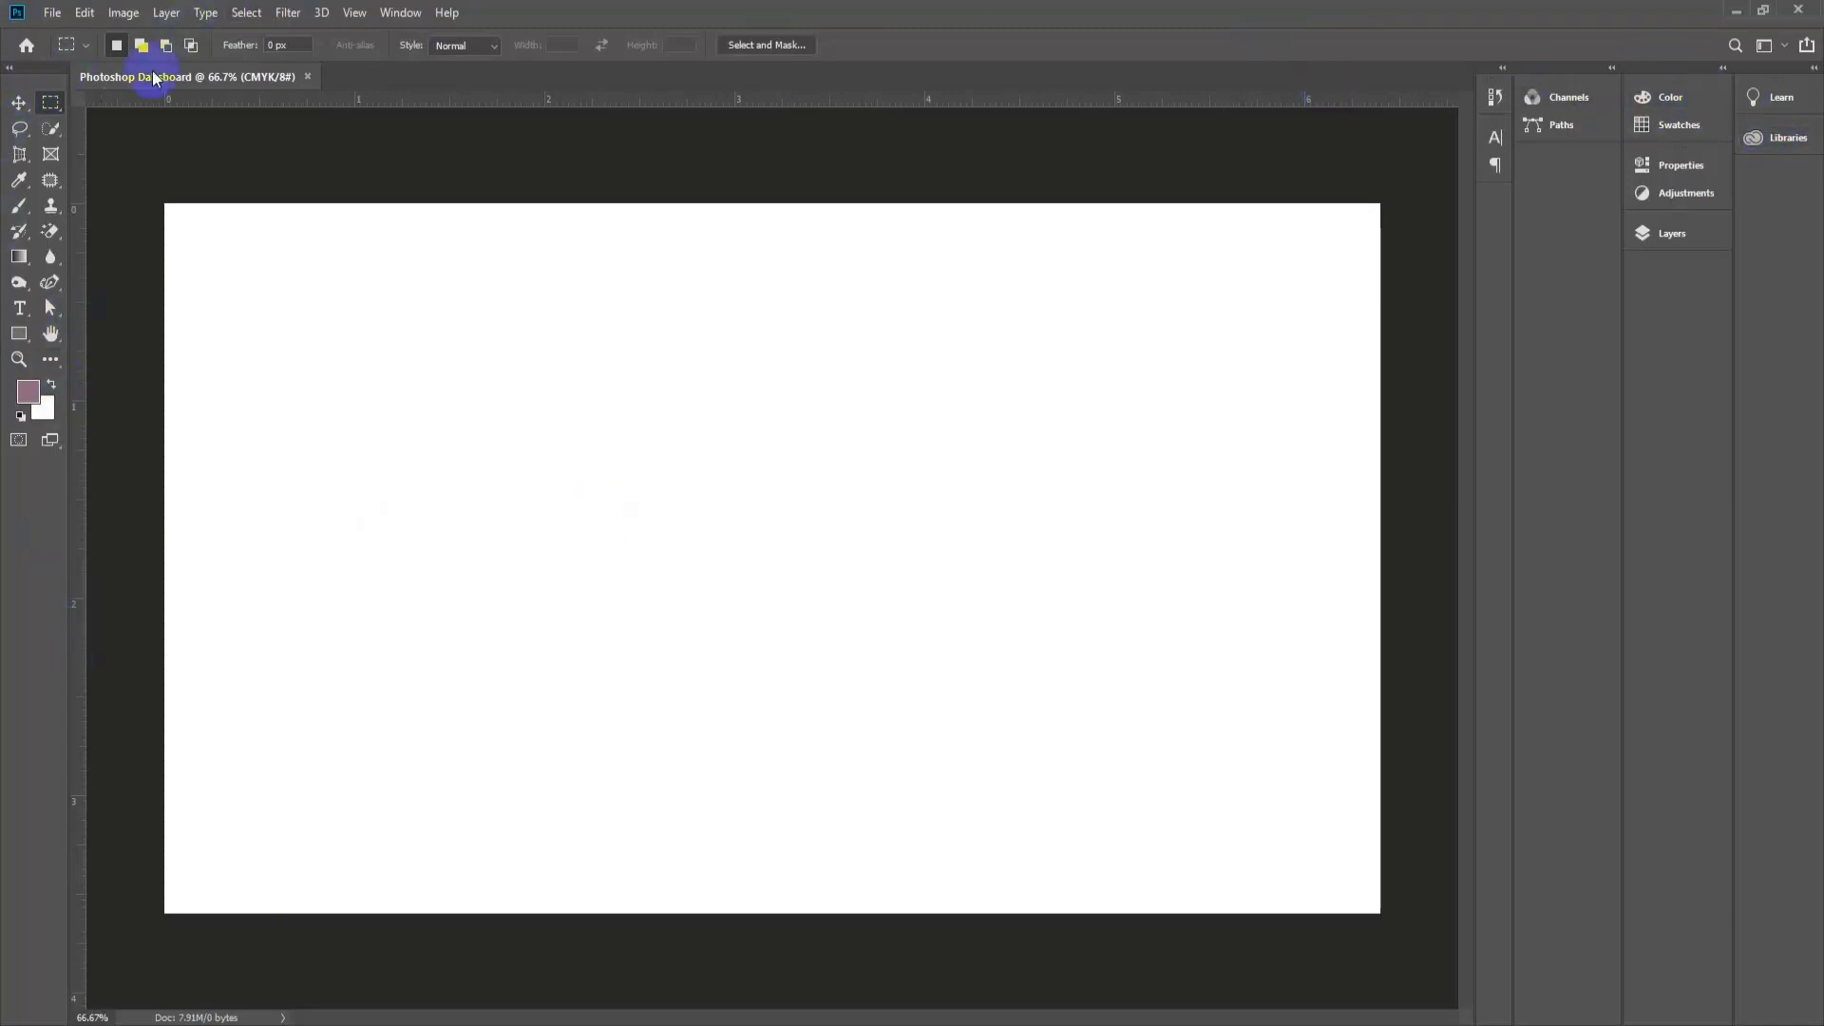
click(207, 422)
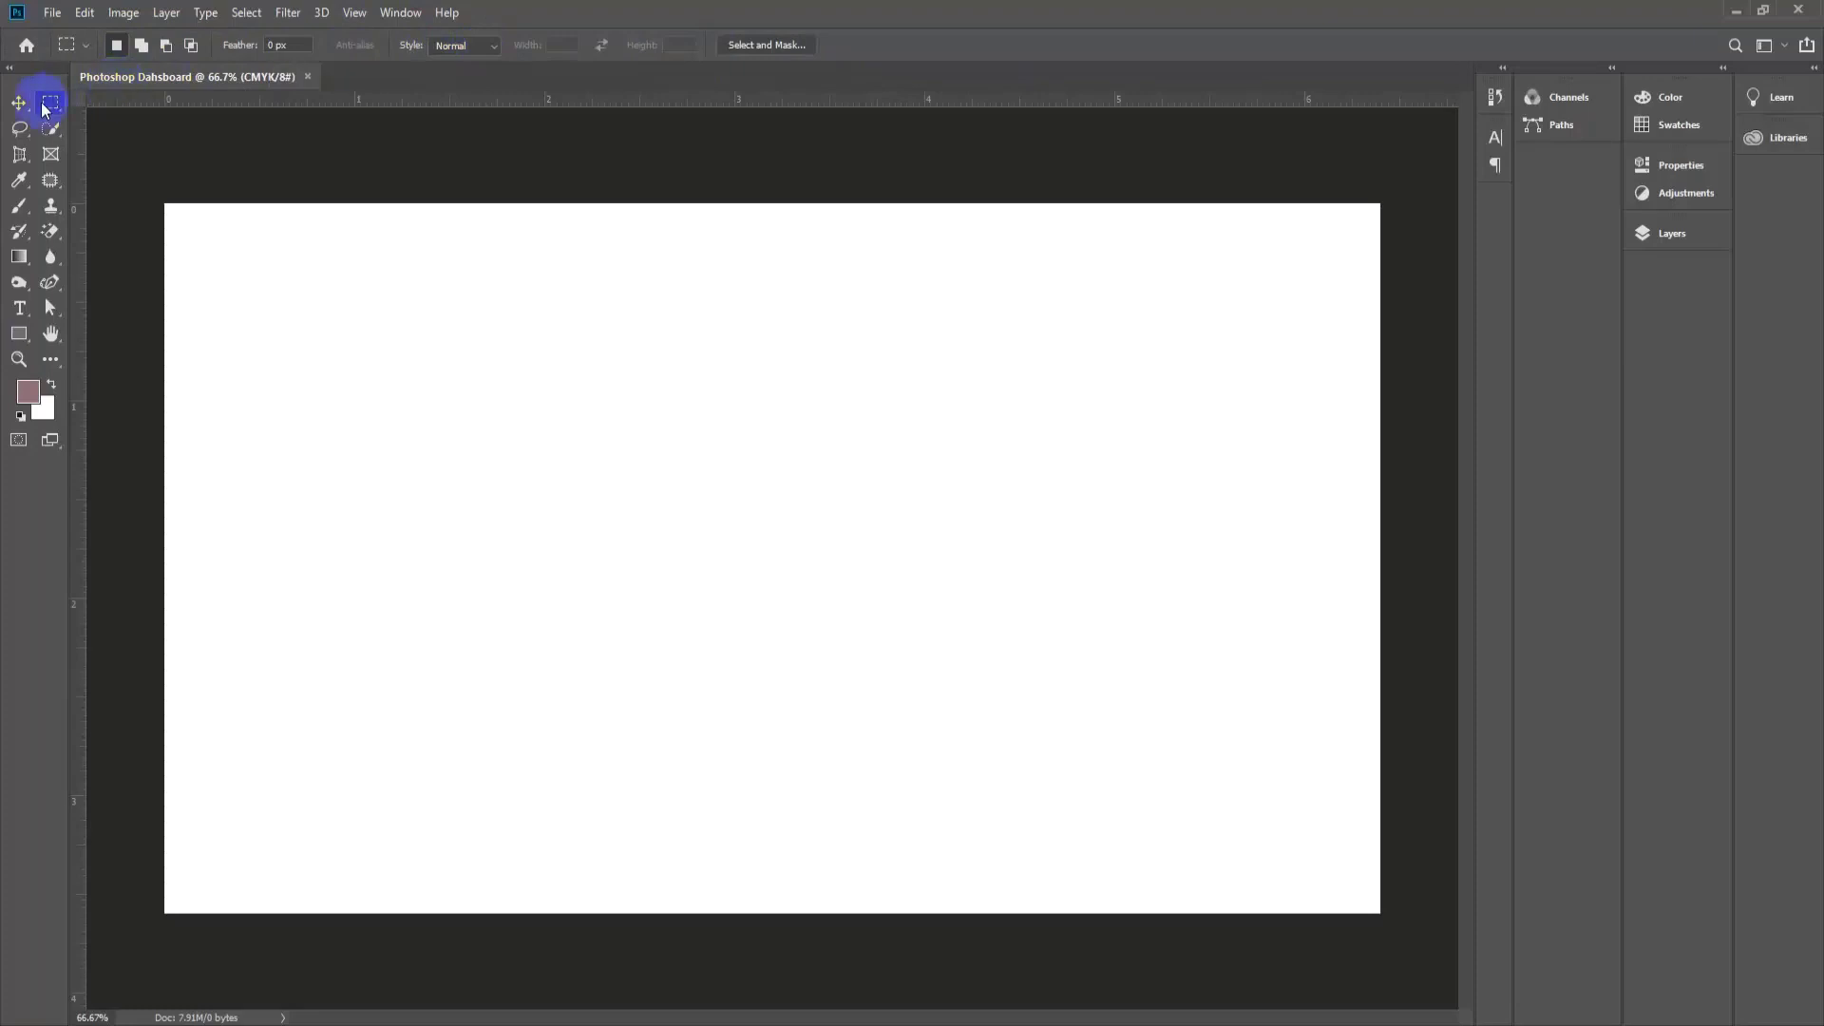
click(179, 294)
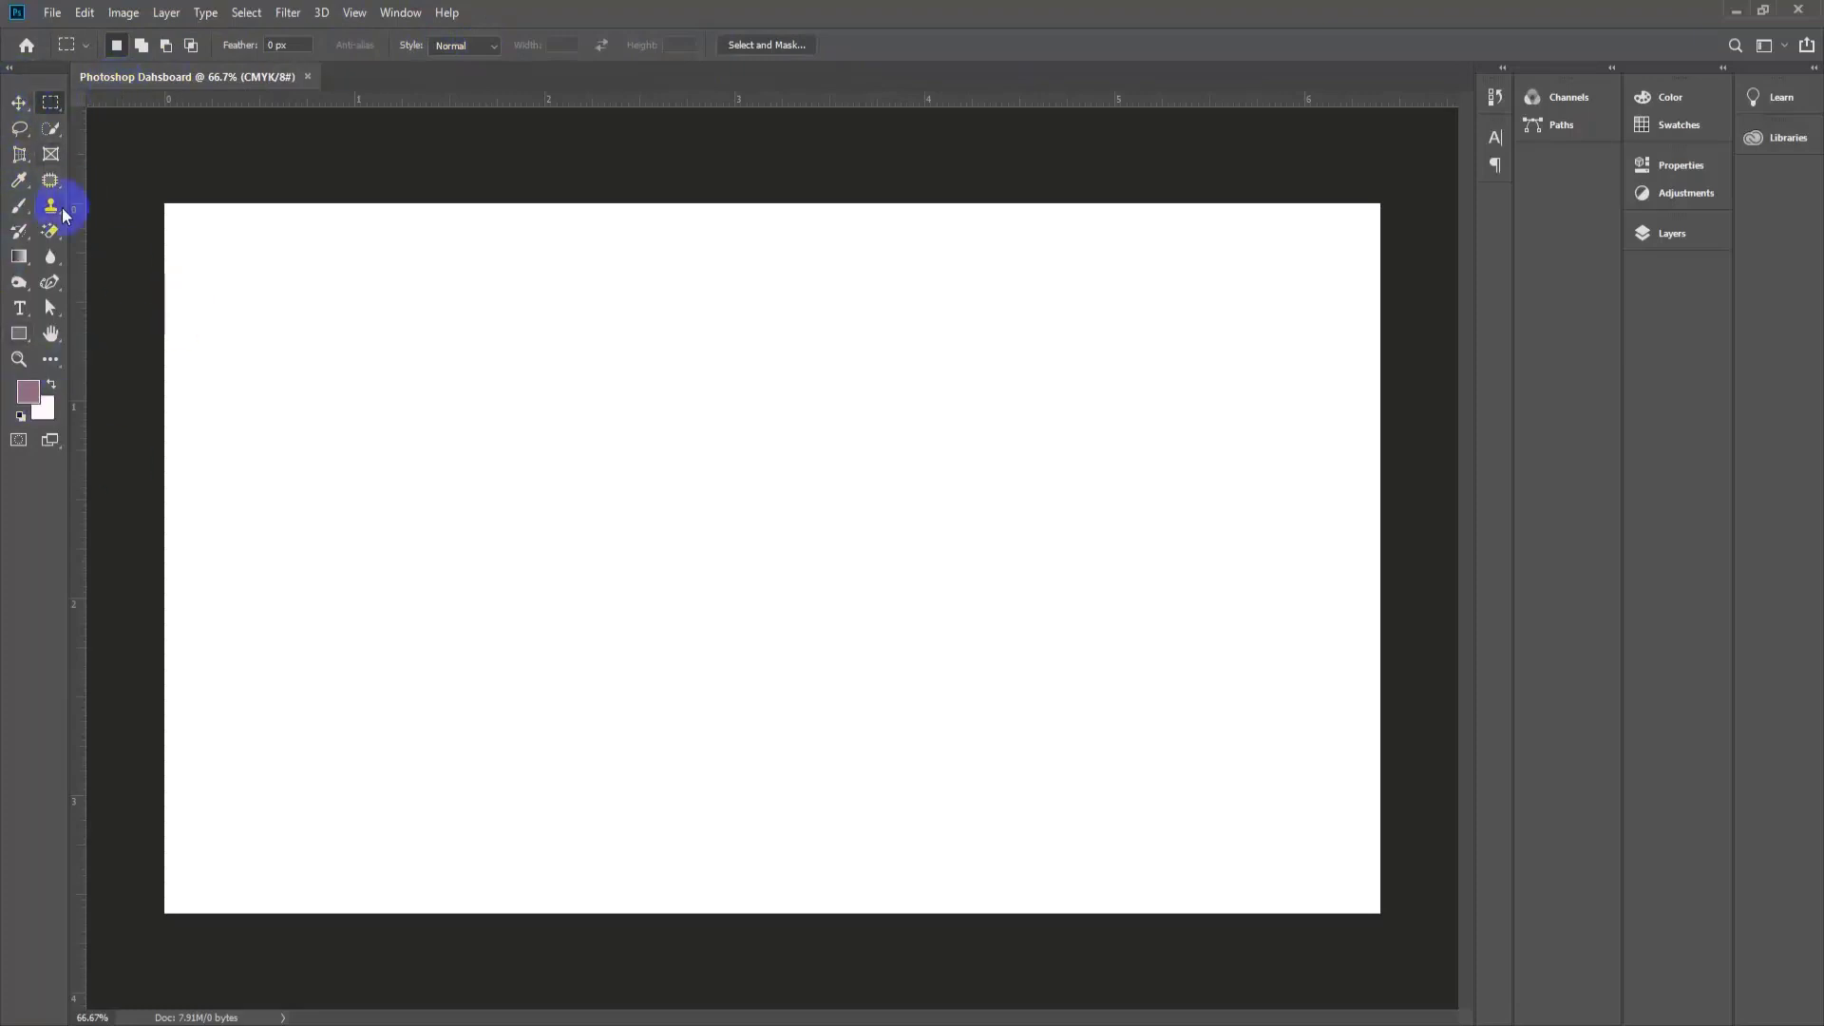
click(163, 232)
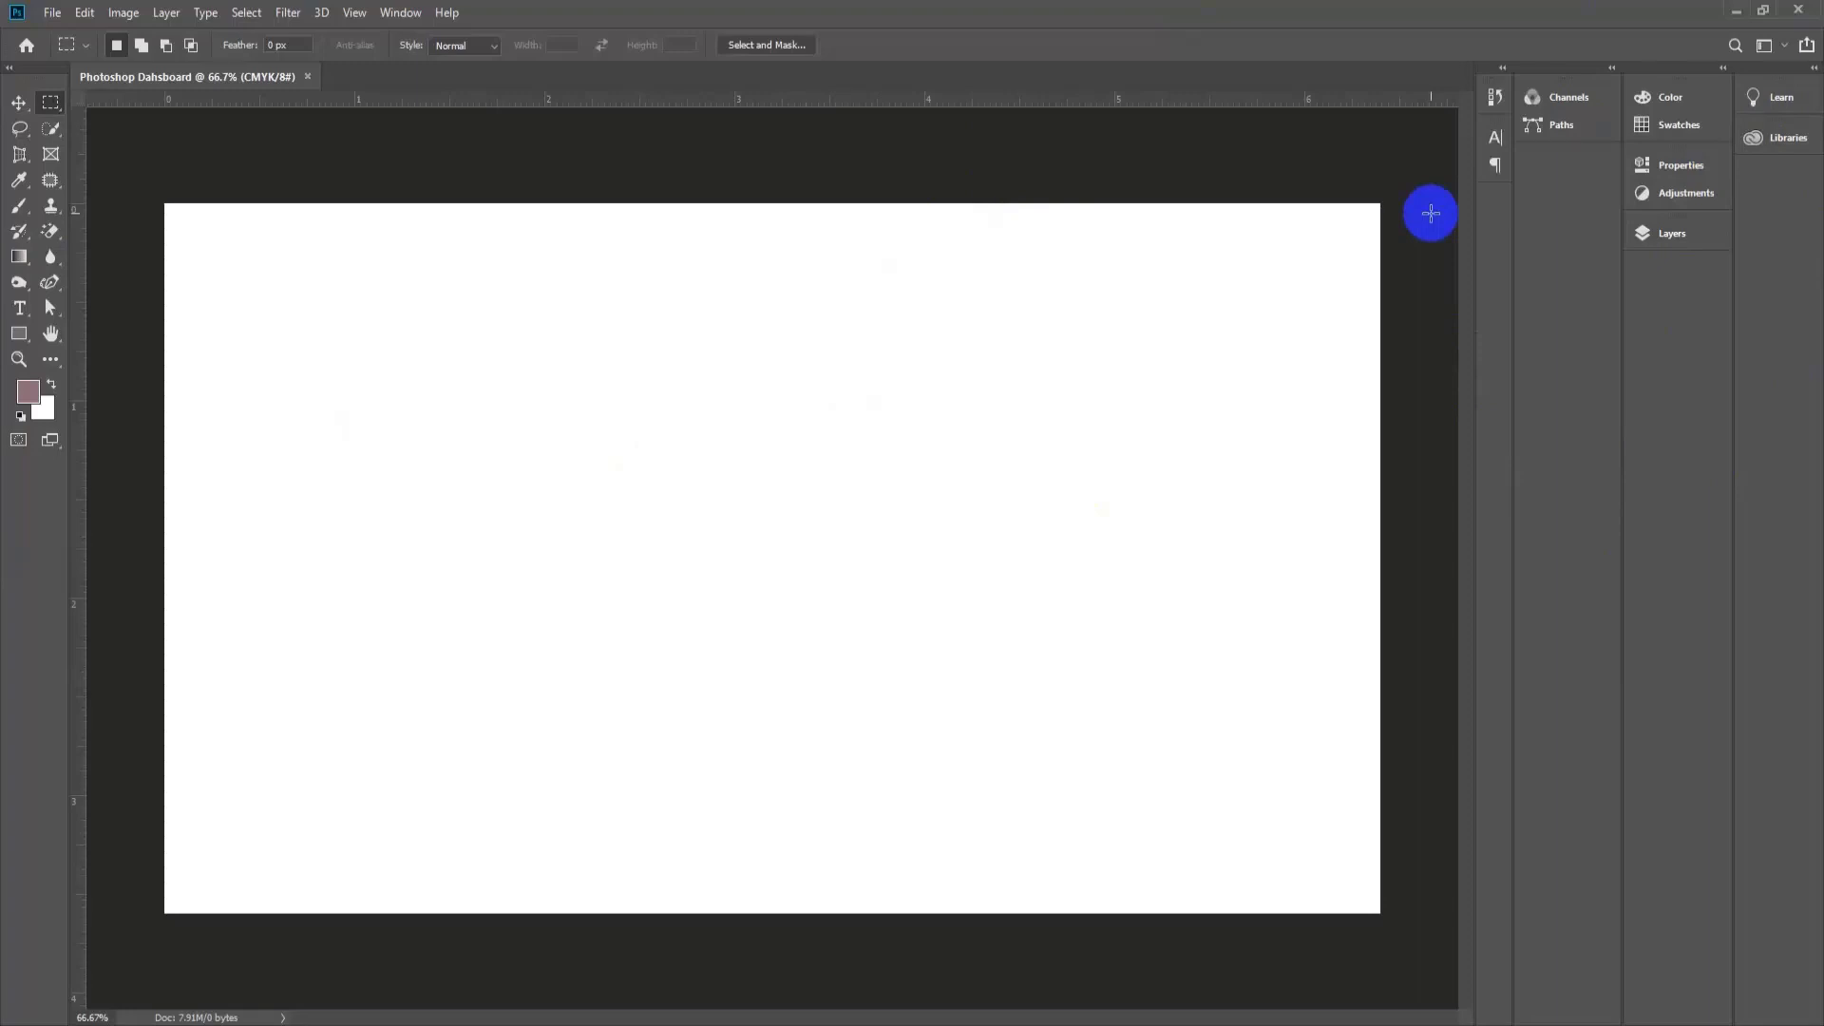
click(1059, 232)
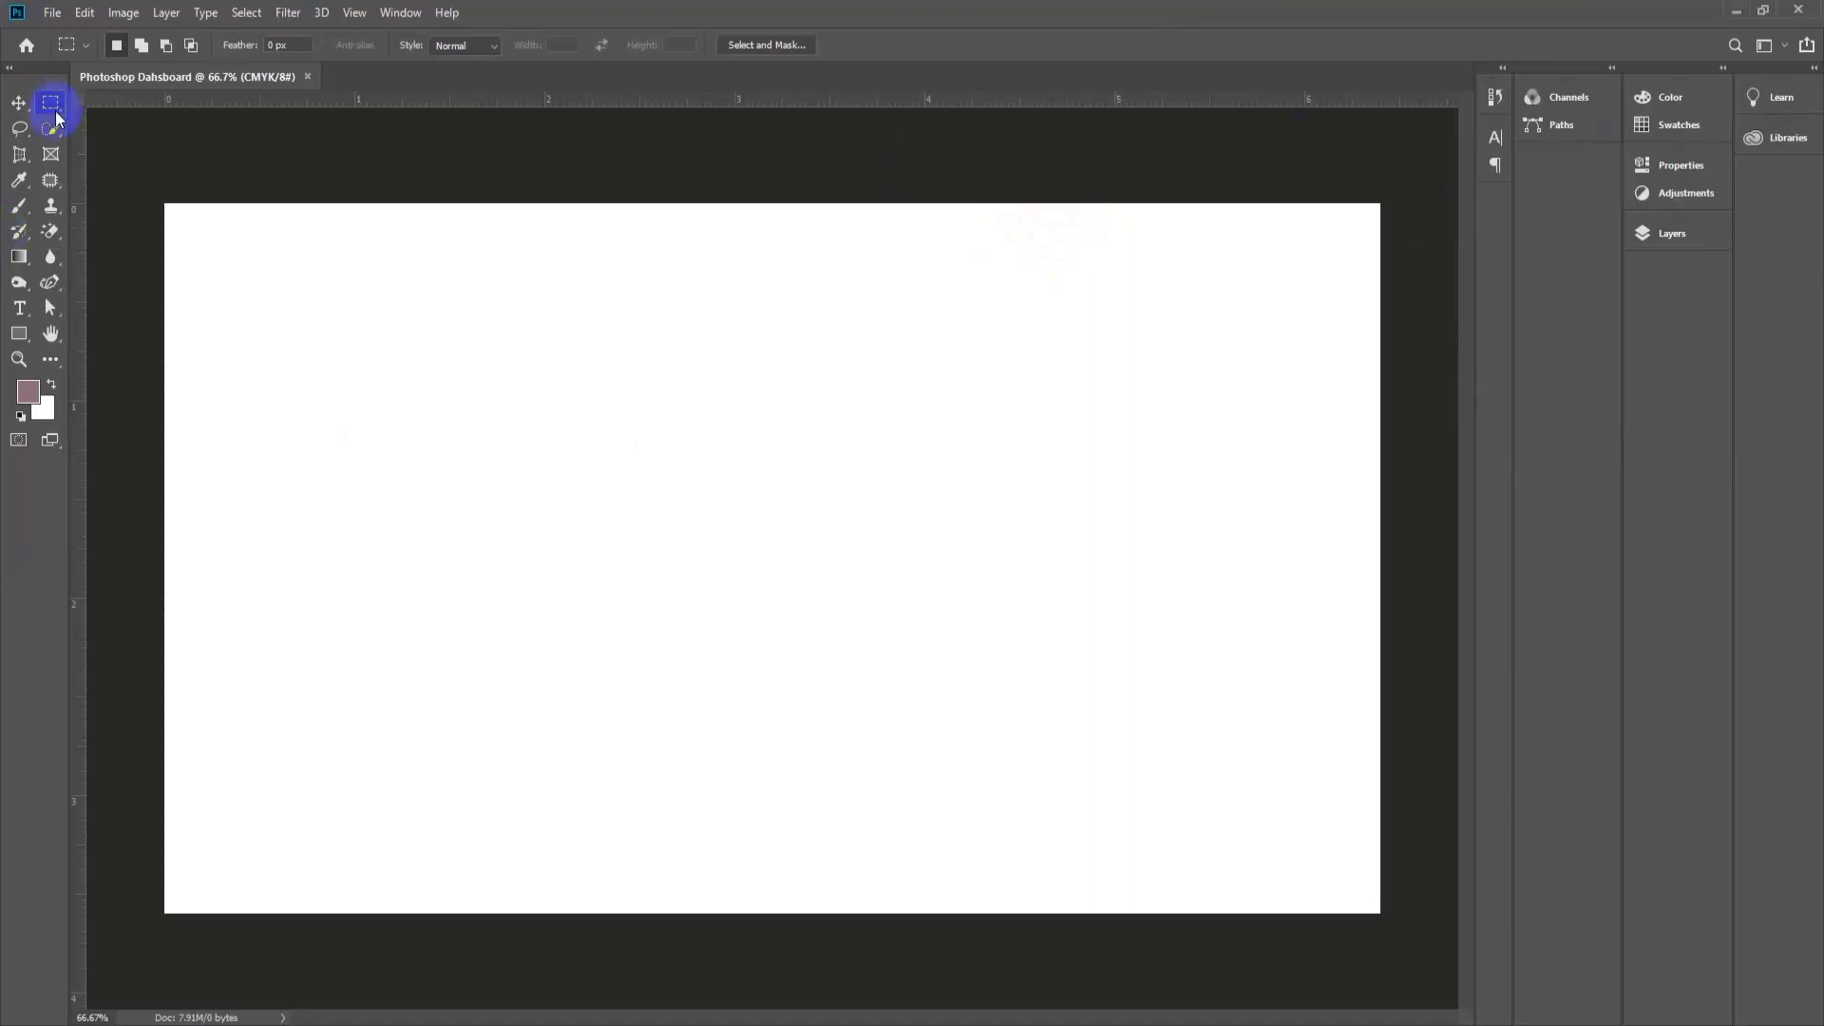
click(248, 223)
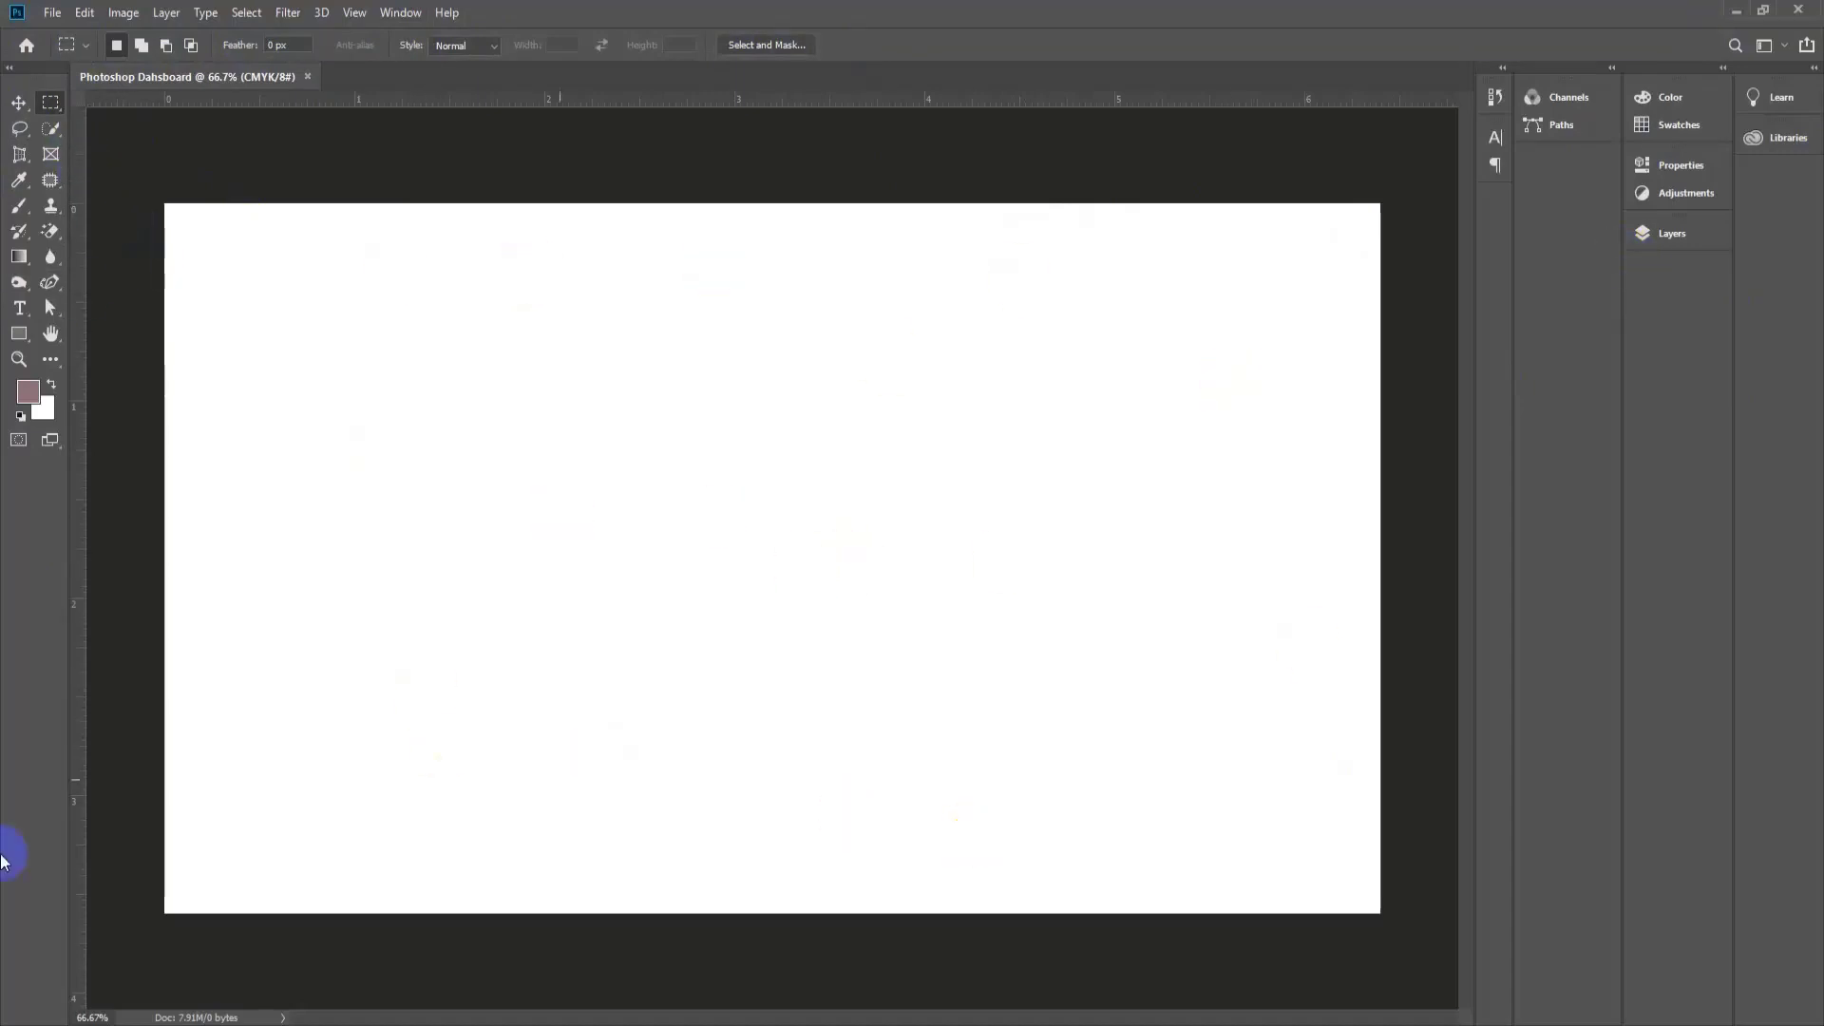
Undock the toolbar and the panel columns over the canvas, closing each of them.
drag(40, 76, 325, 138)
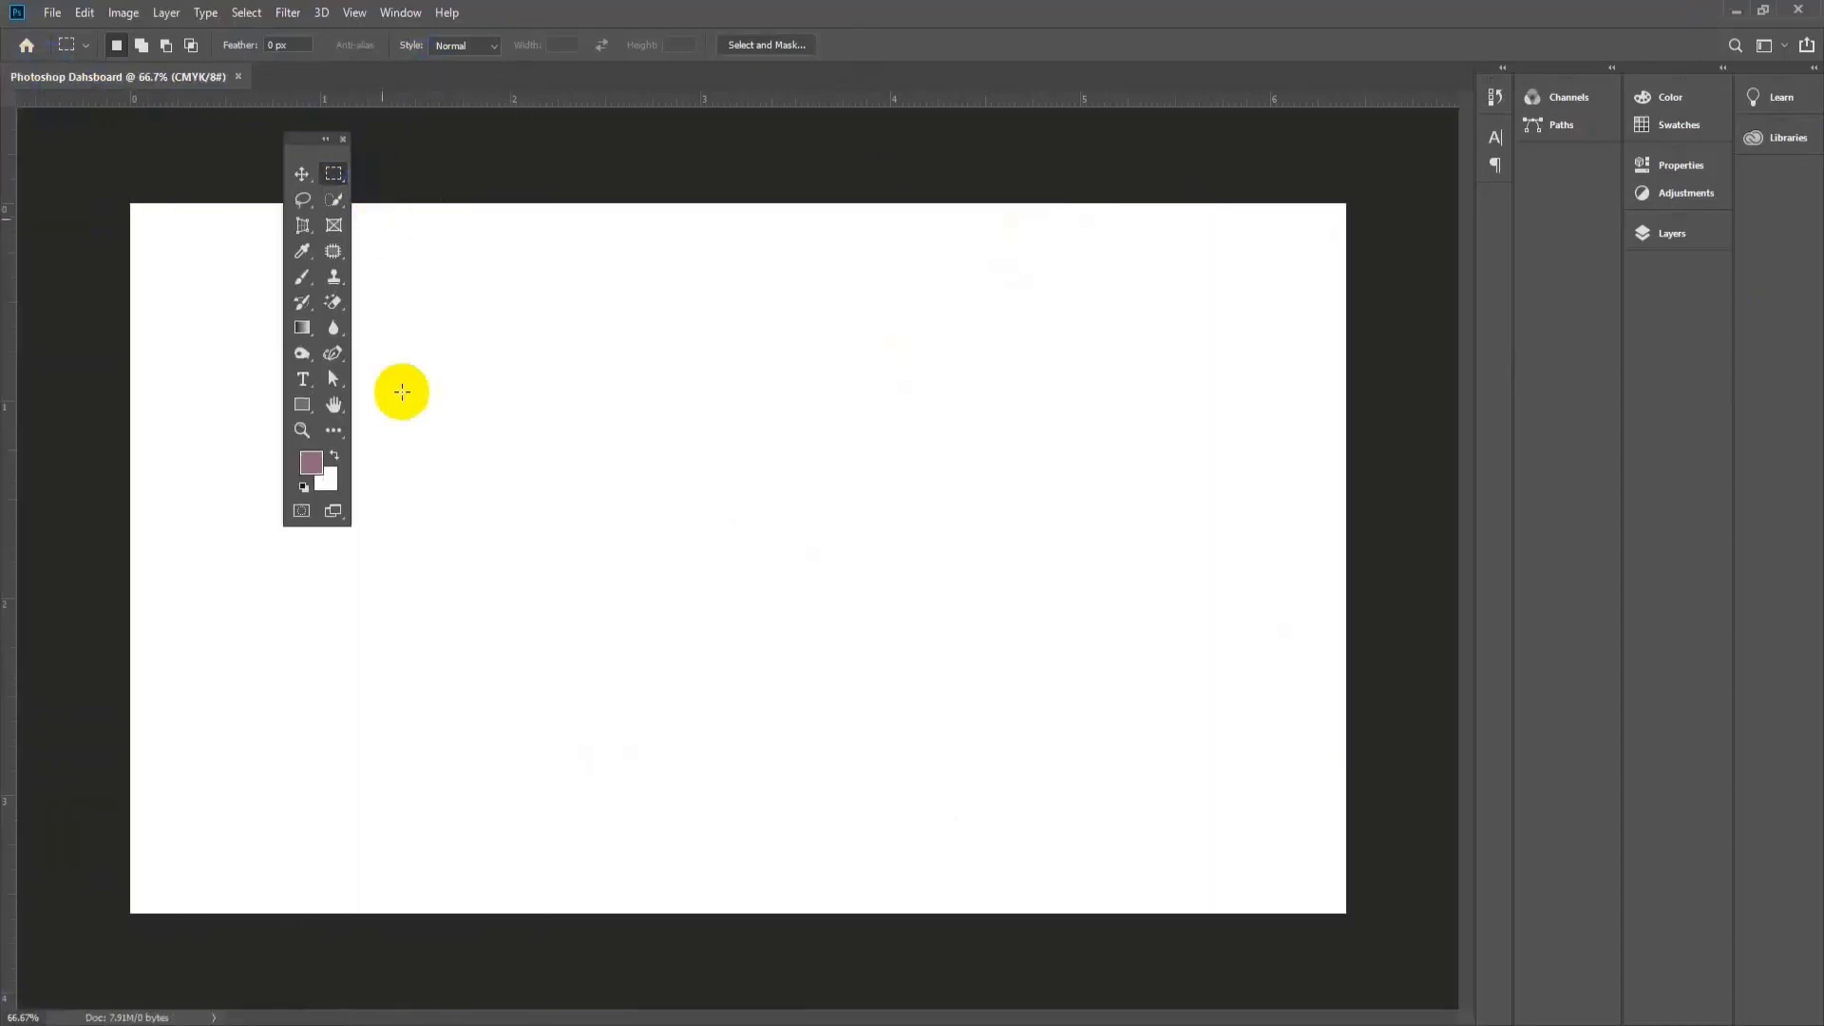
click(342, 139)
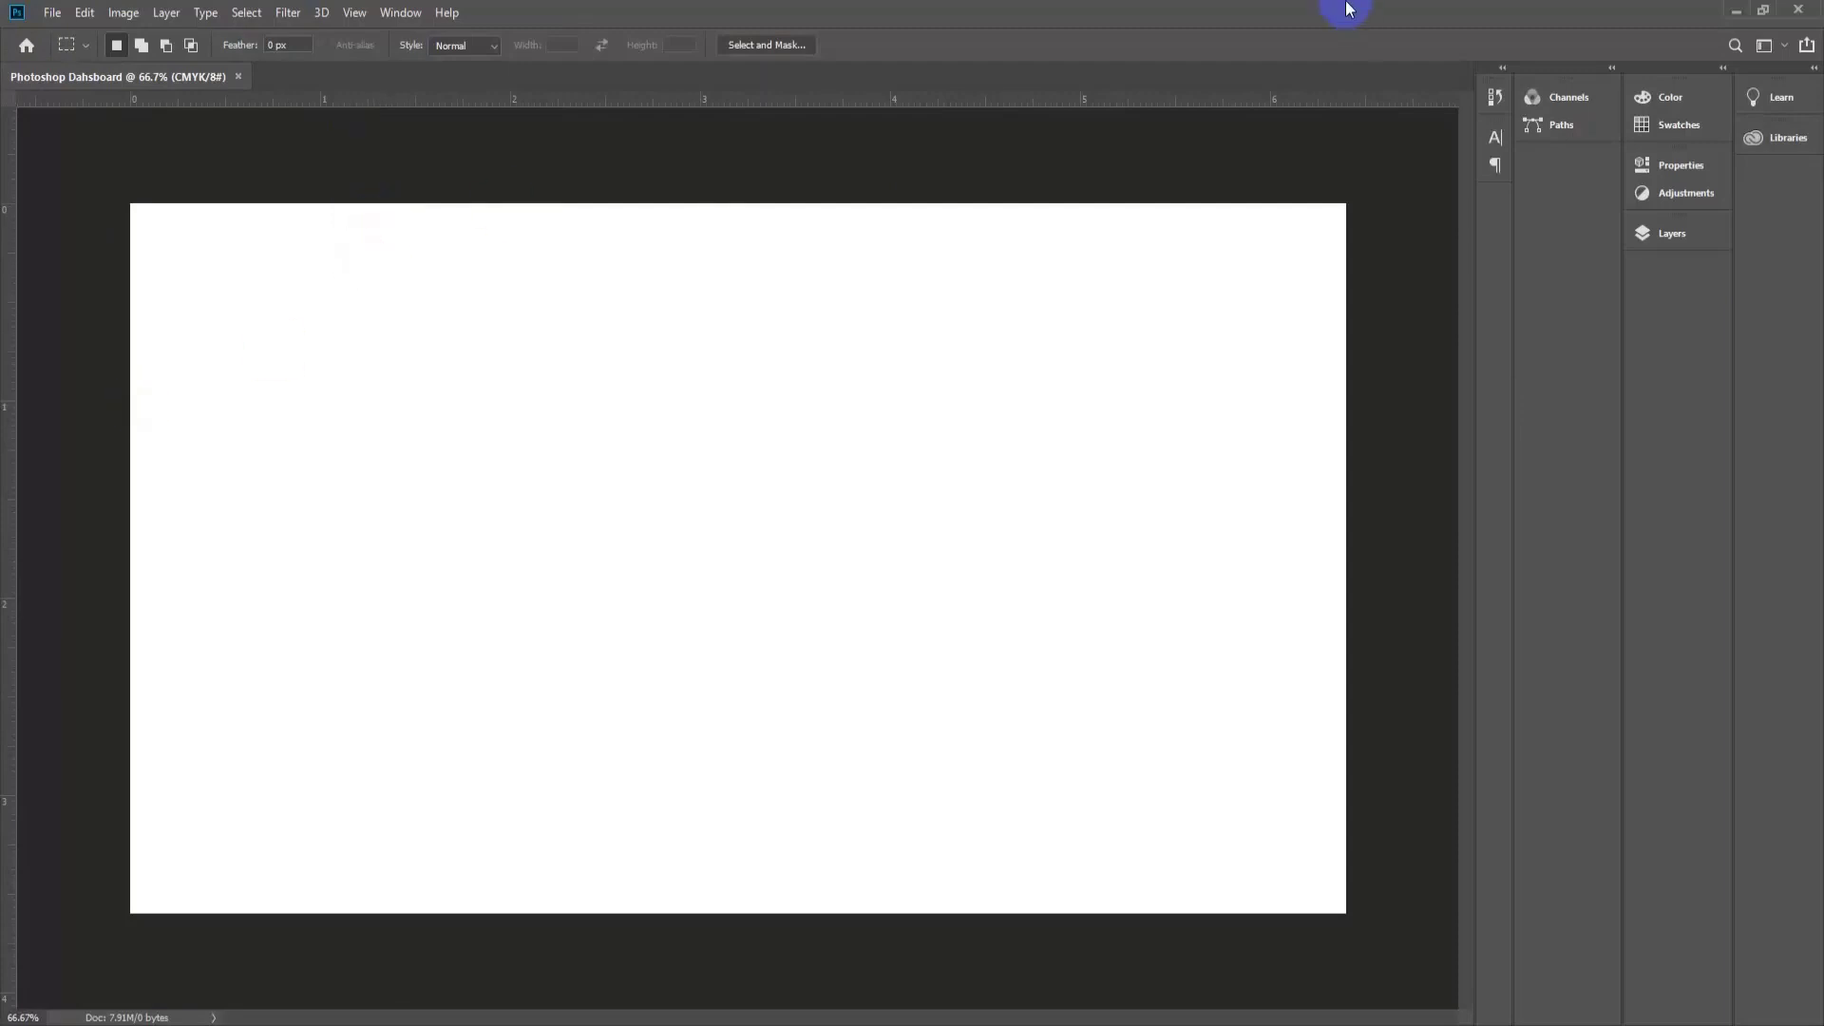
drag(1792, 69, 893, 167)
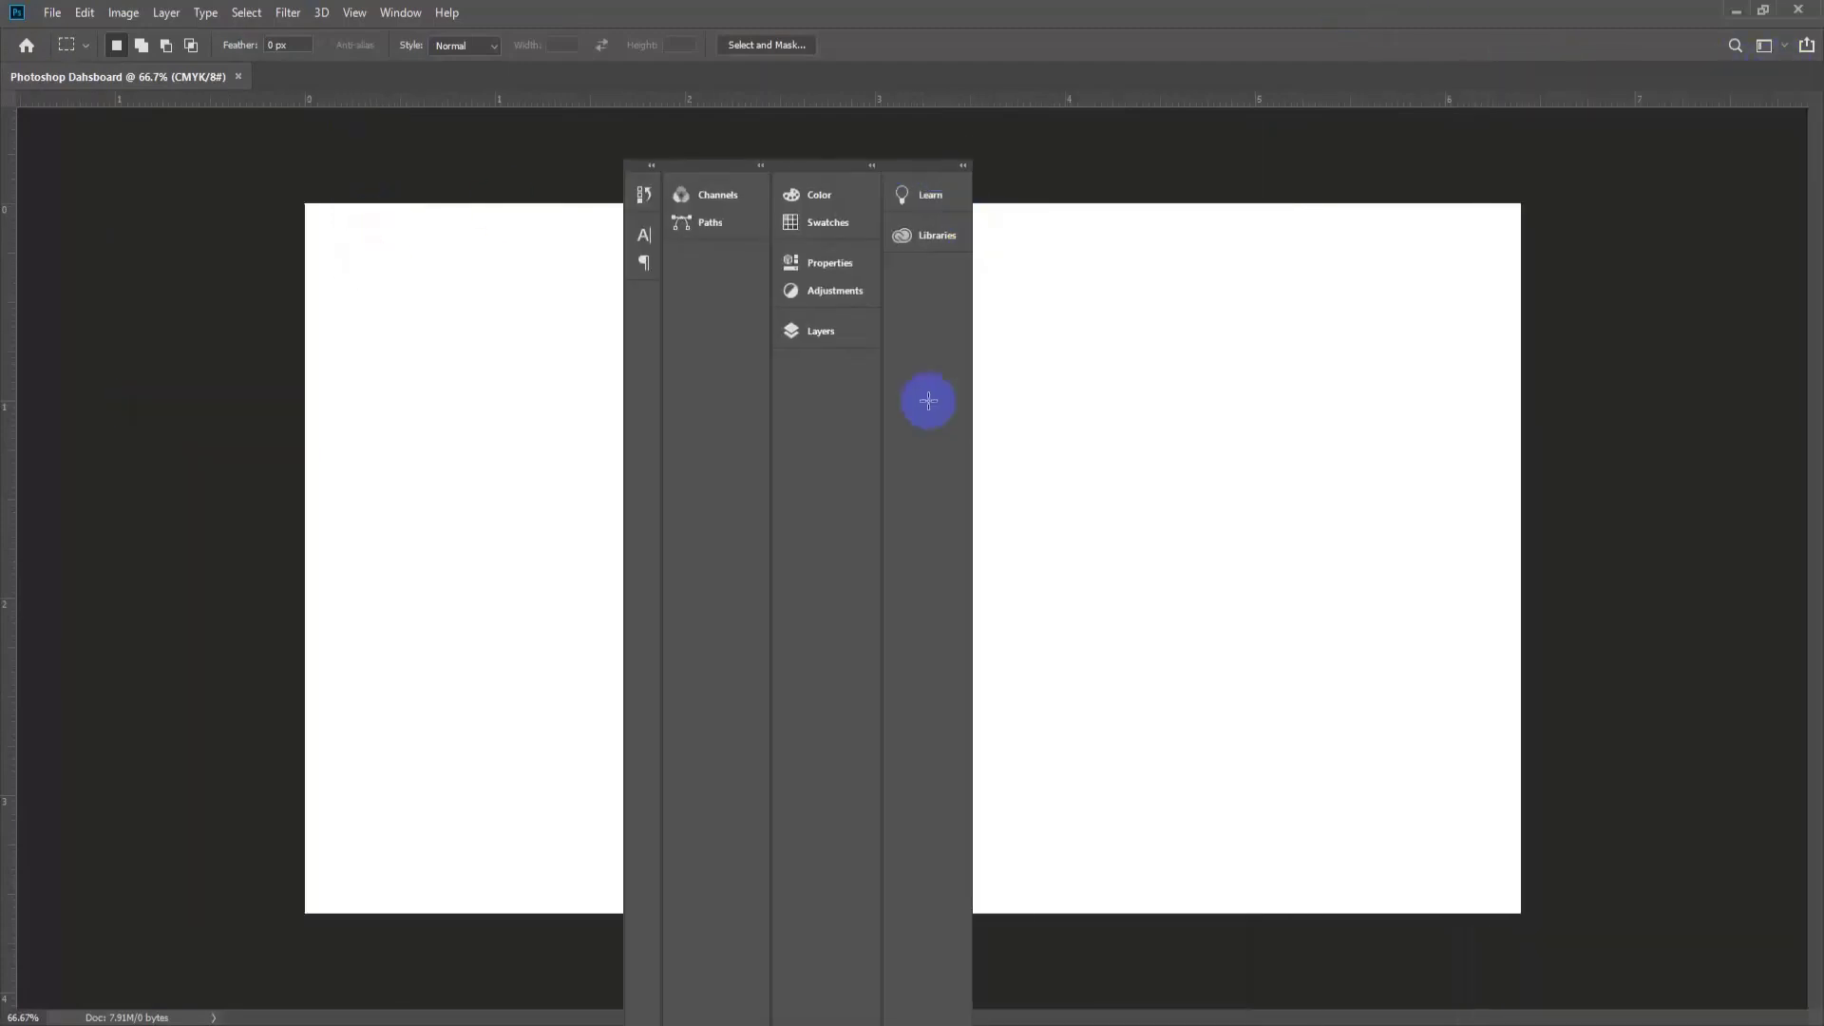
click(965, 163)
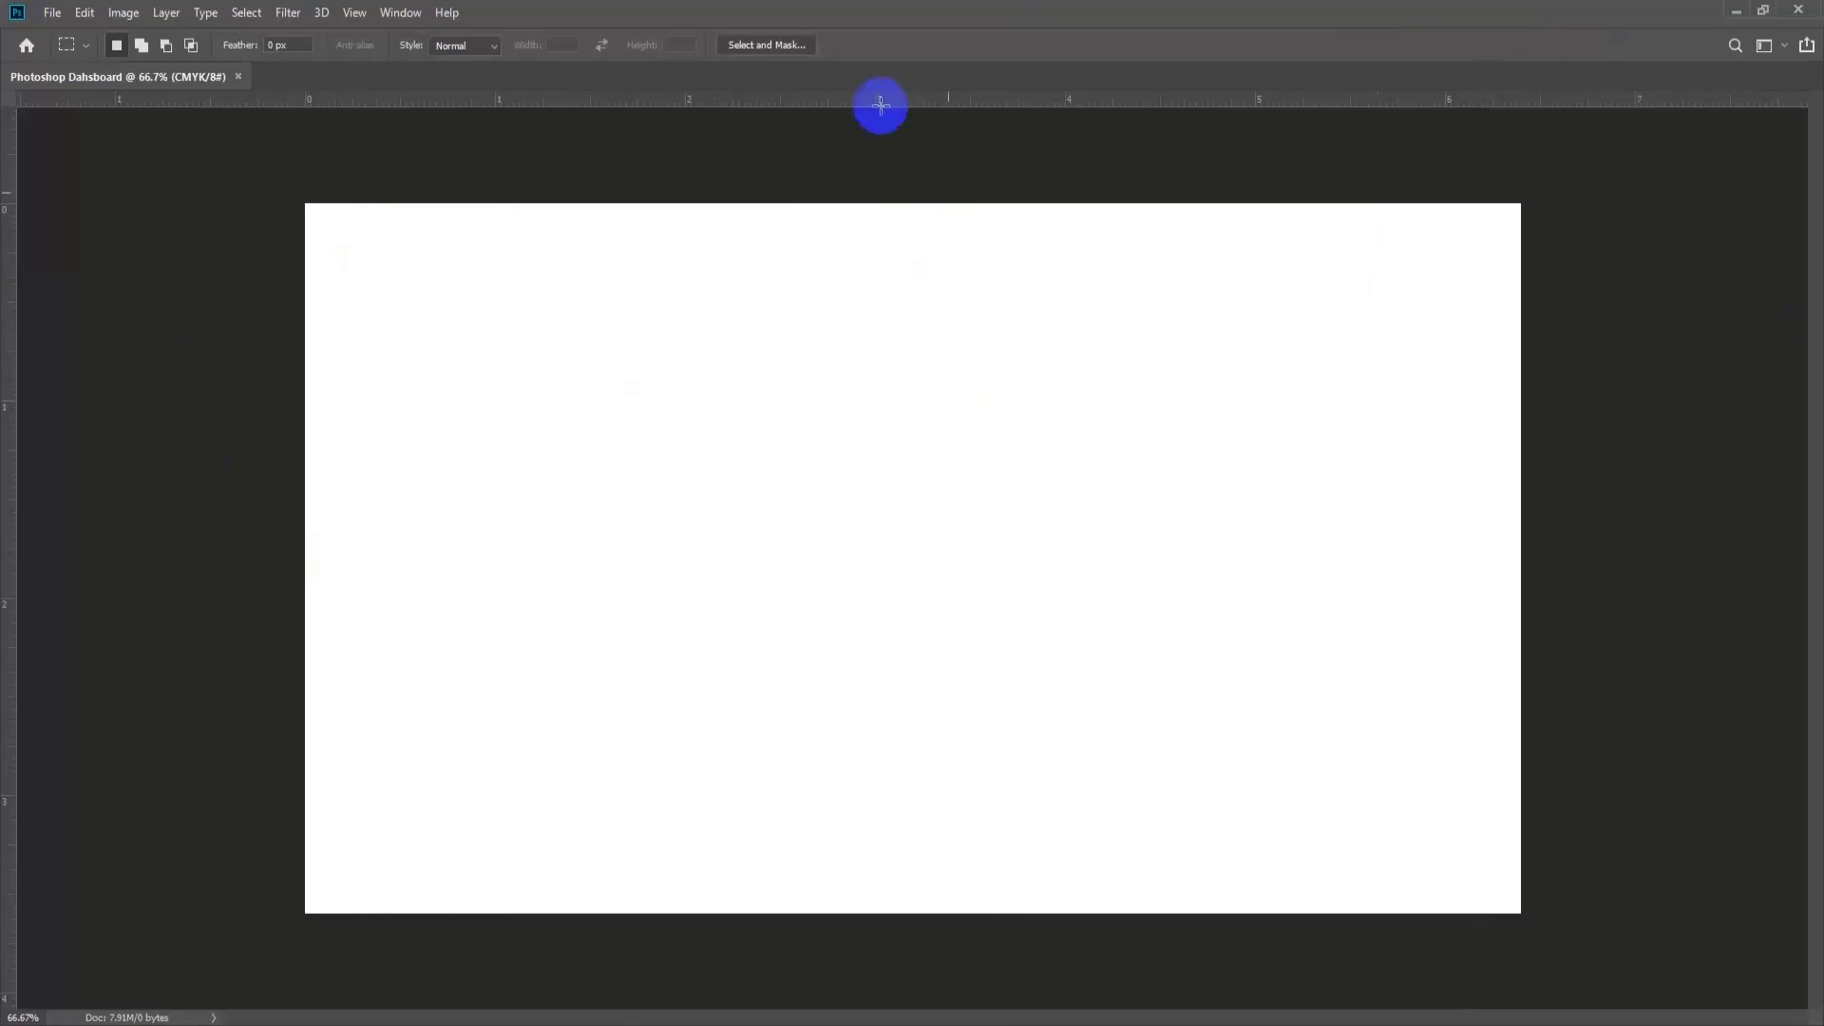
Reset the Essentials workspace, and undock and close its whole set of panels.
click(1787, 47)
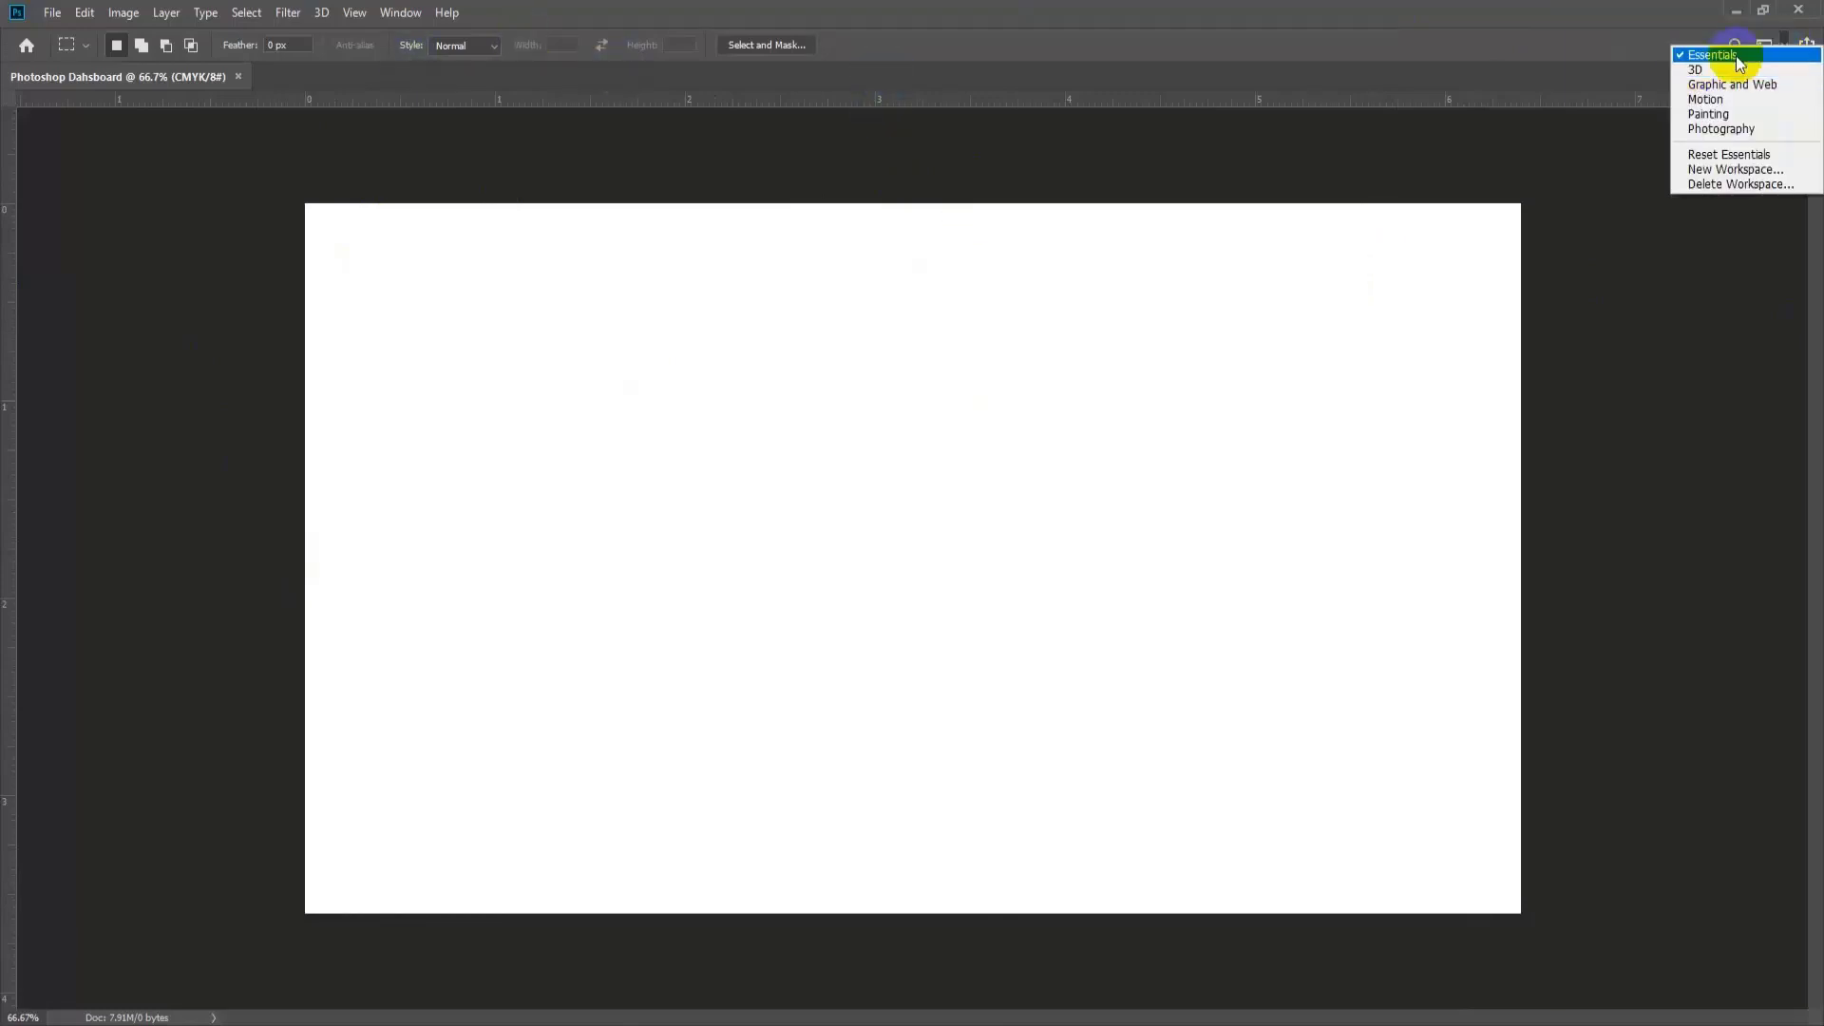
click(1707, 155)
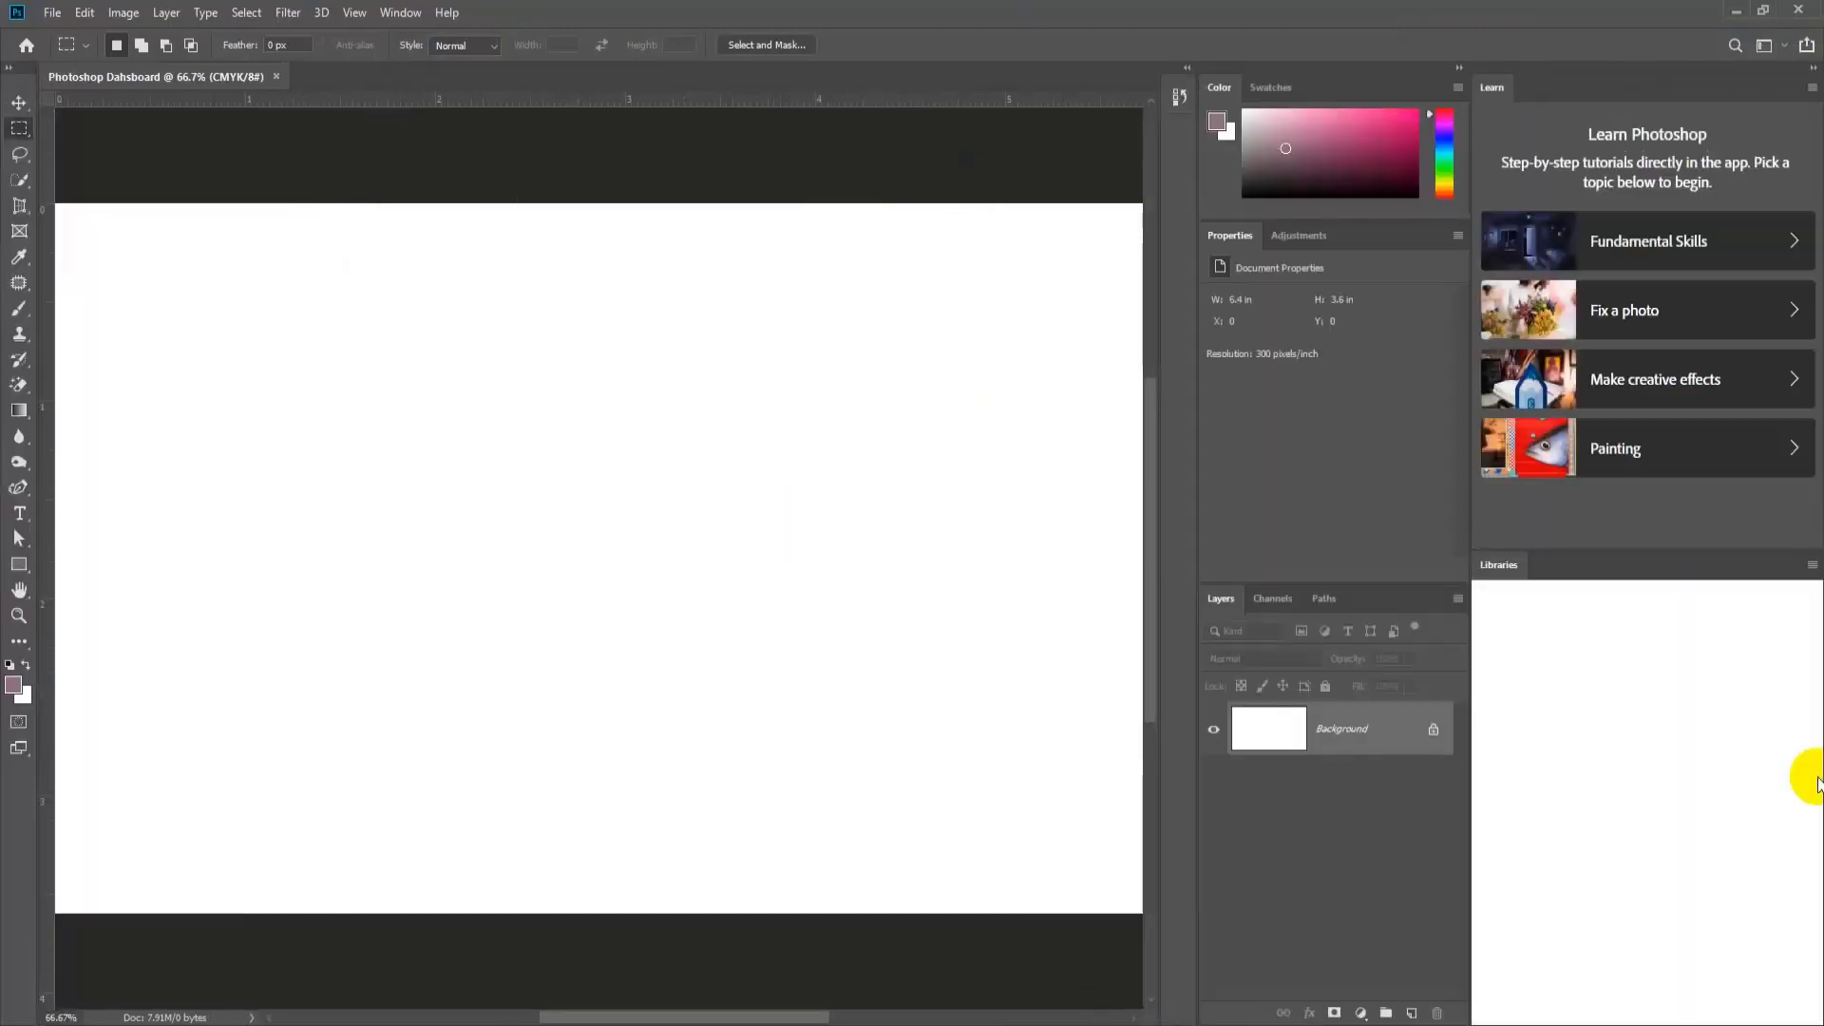
click(1814, 71)
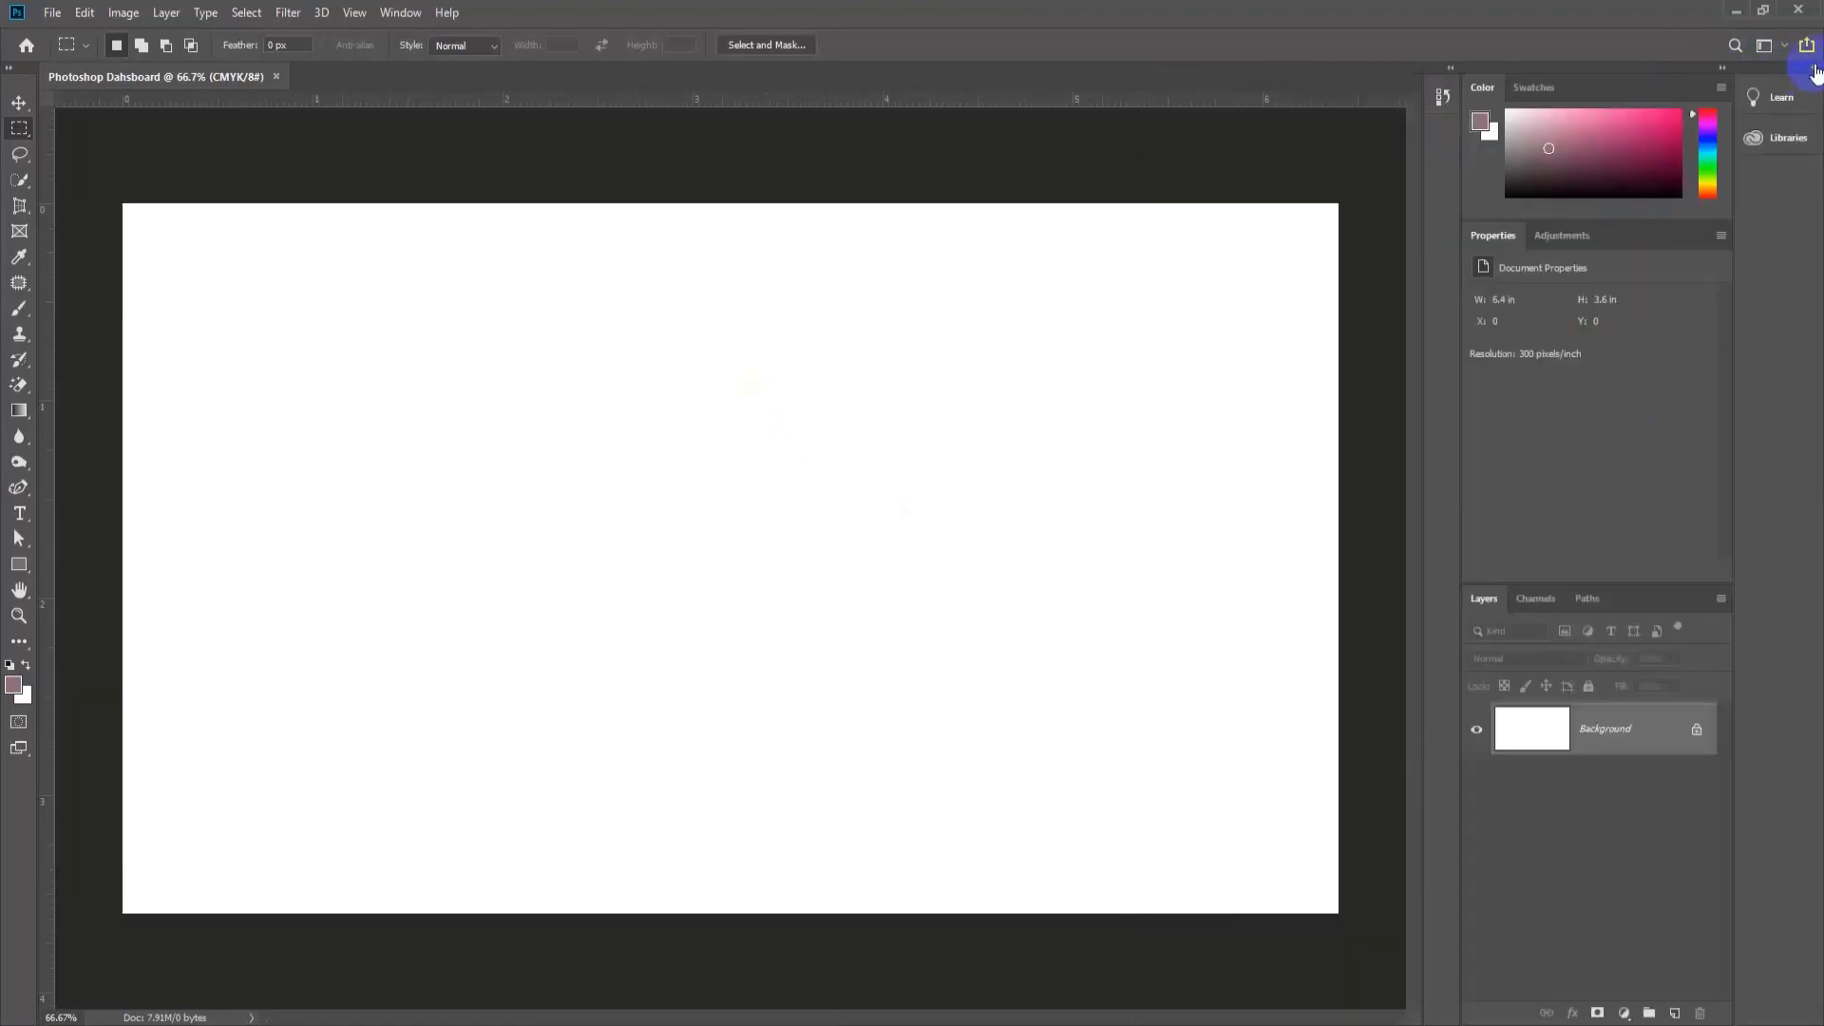
drag(1787, 79, 1364, 150)
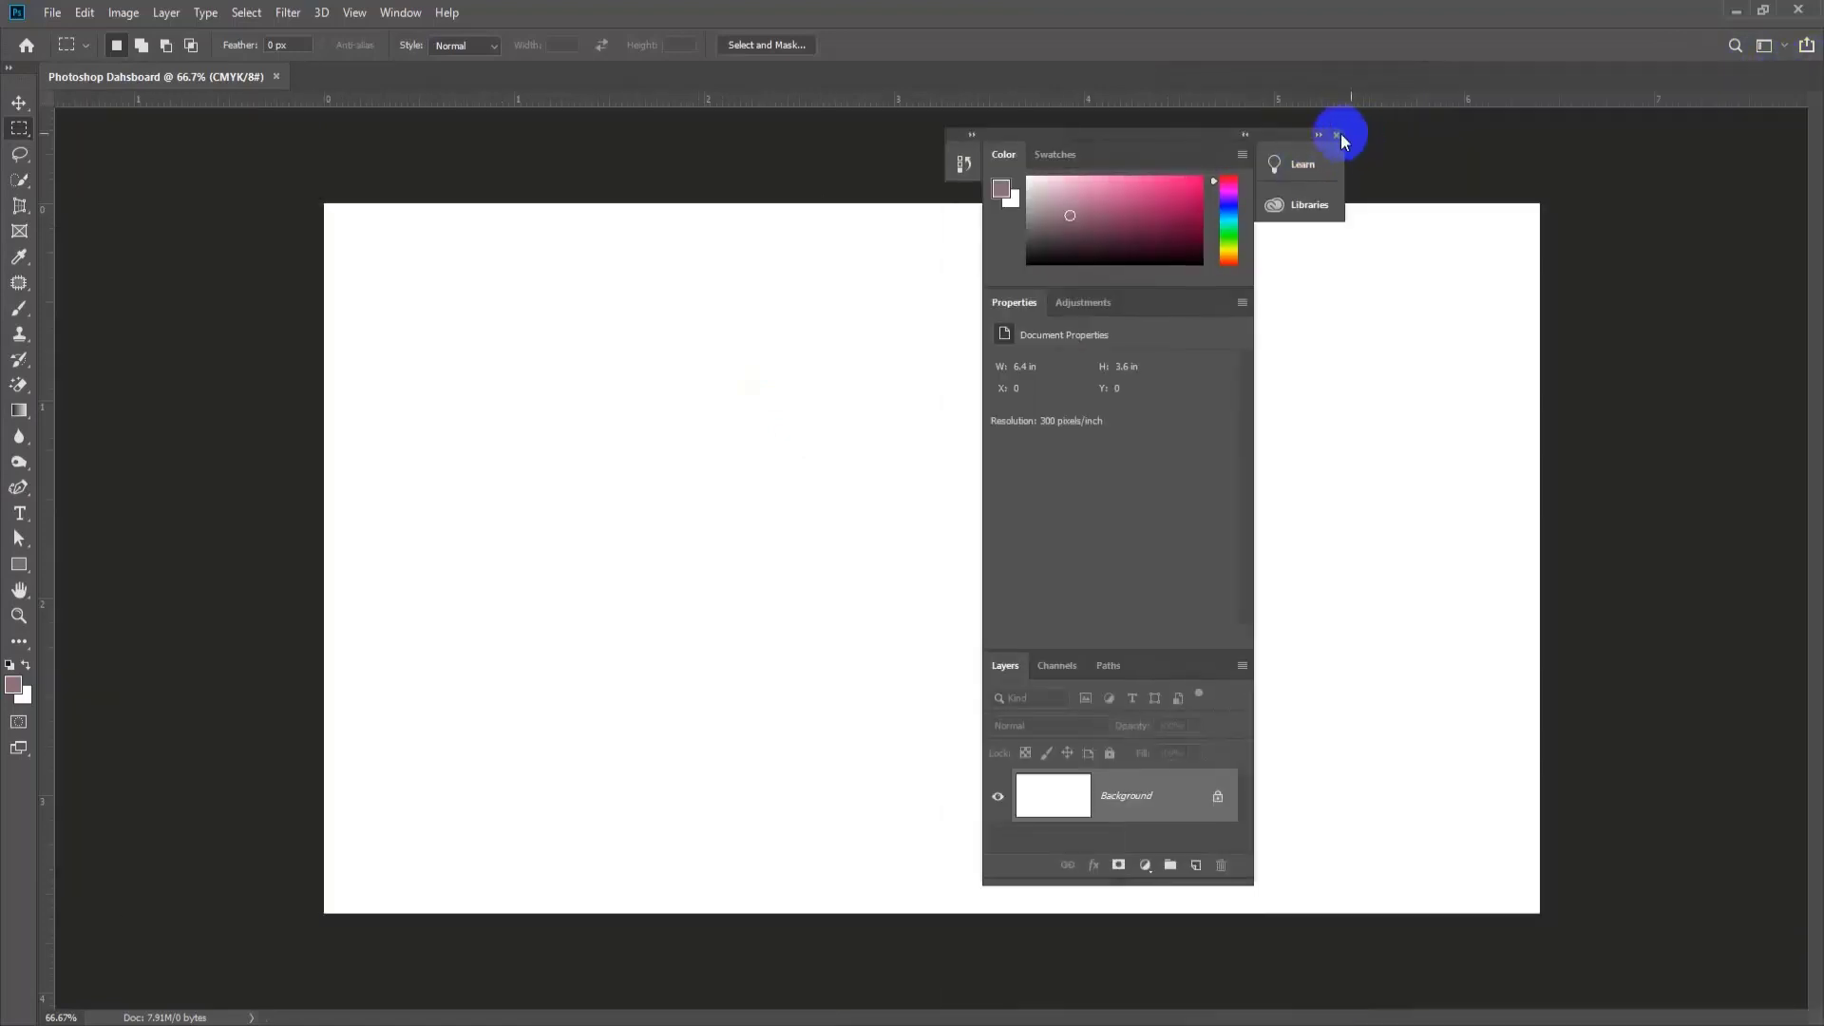
click(1341, 133)
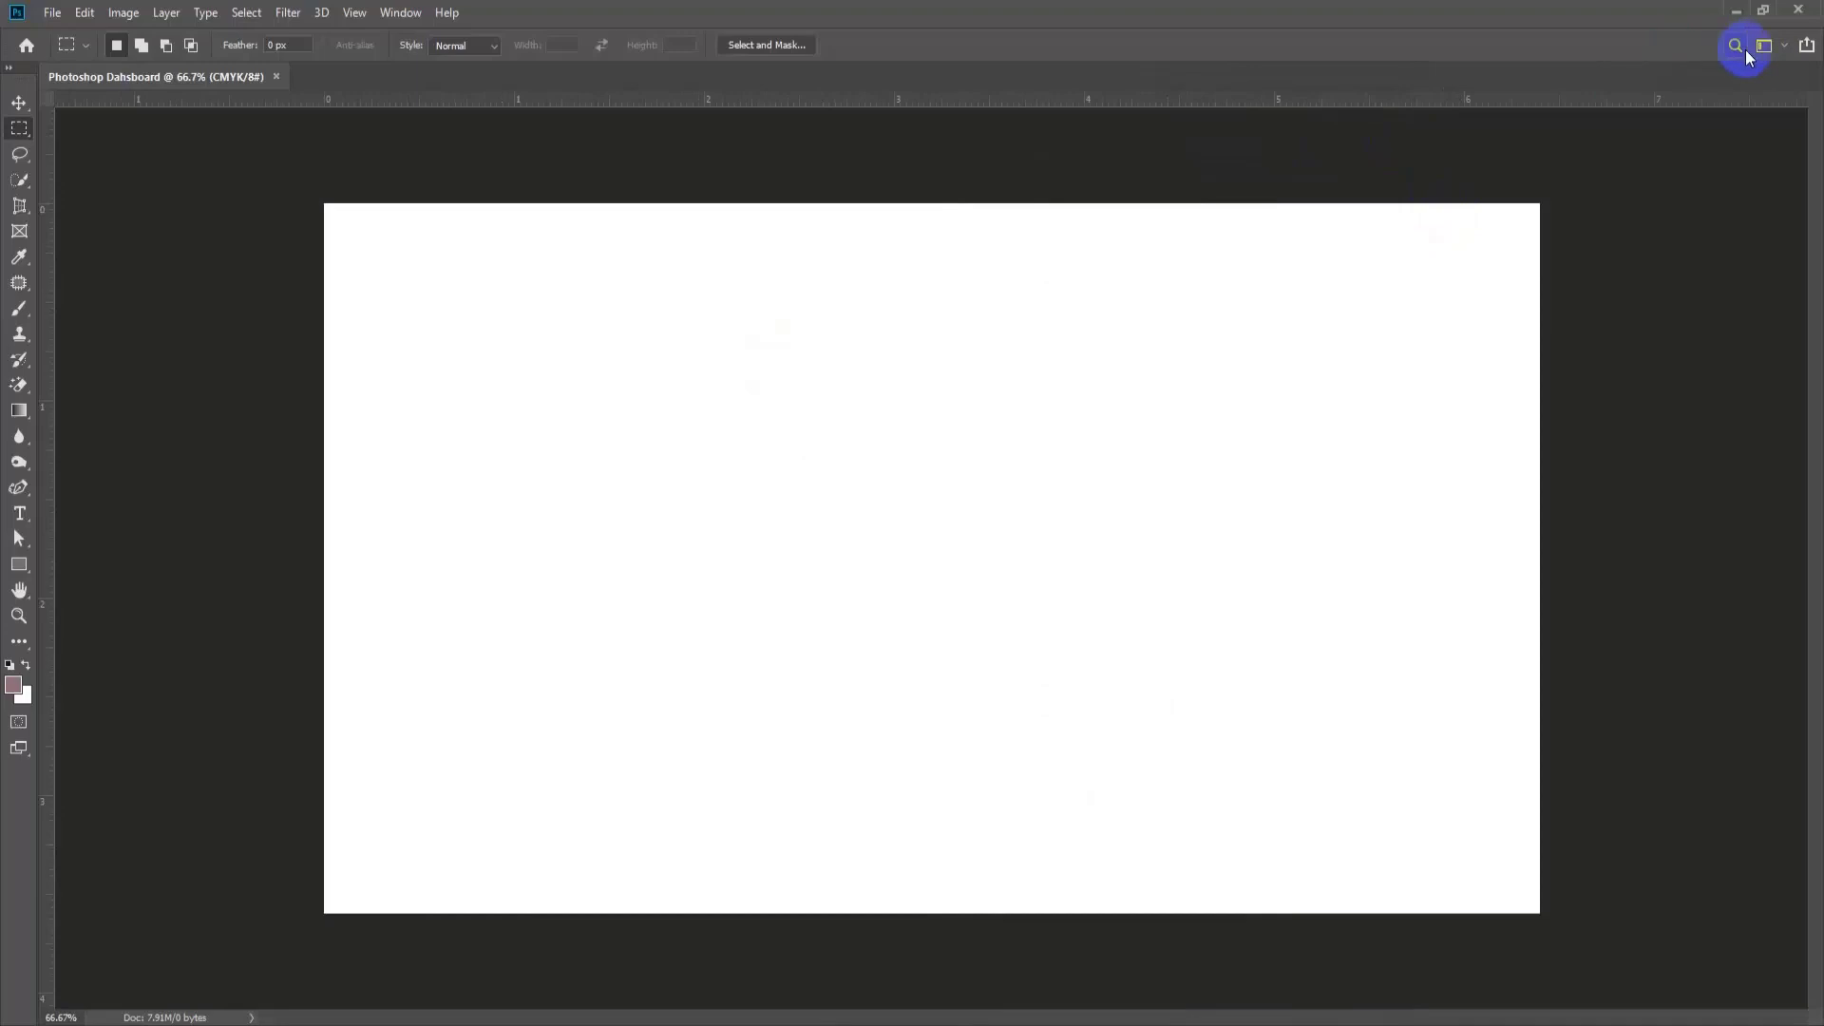
Restore the Essentials workspace's default layout and collapse both panel columns to labelled icons.
click(400, 14)
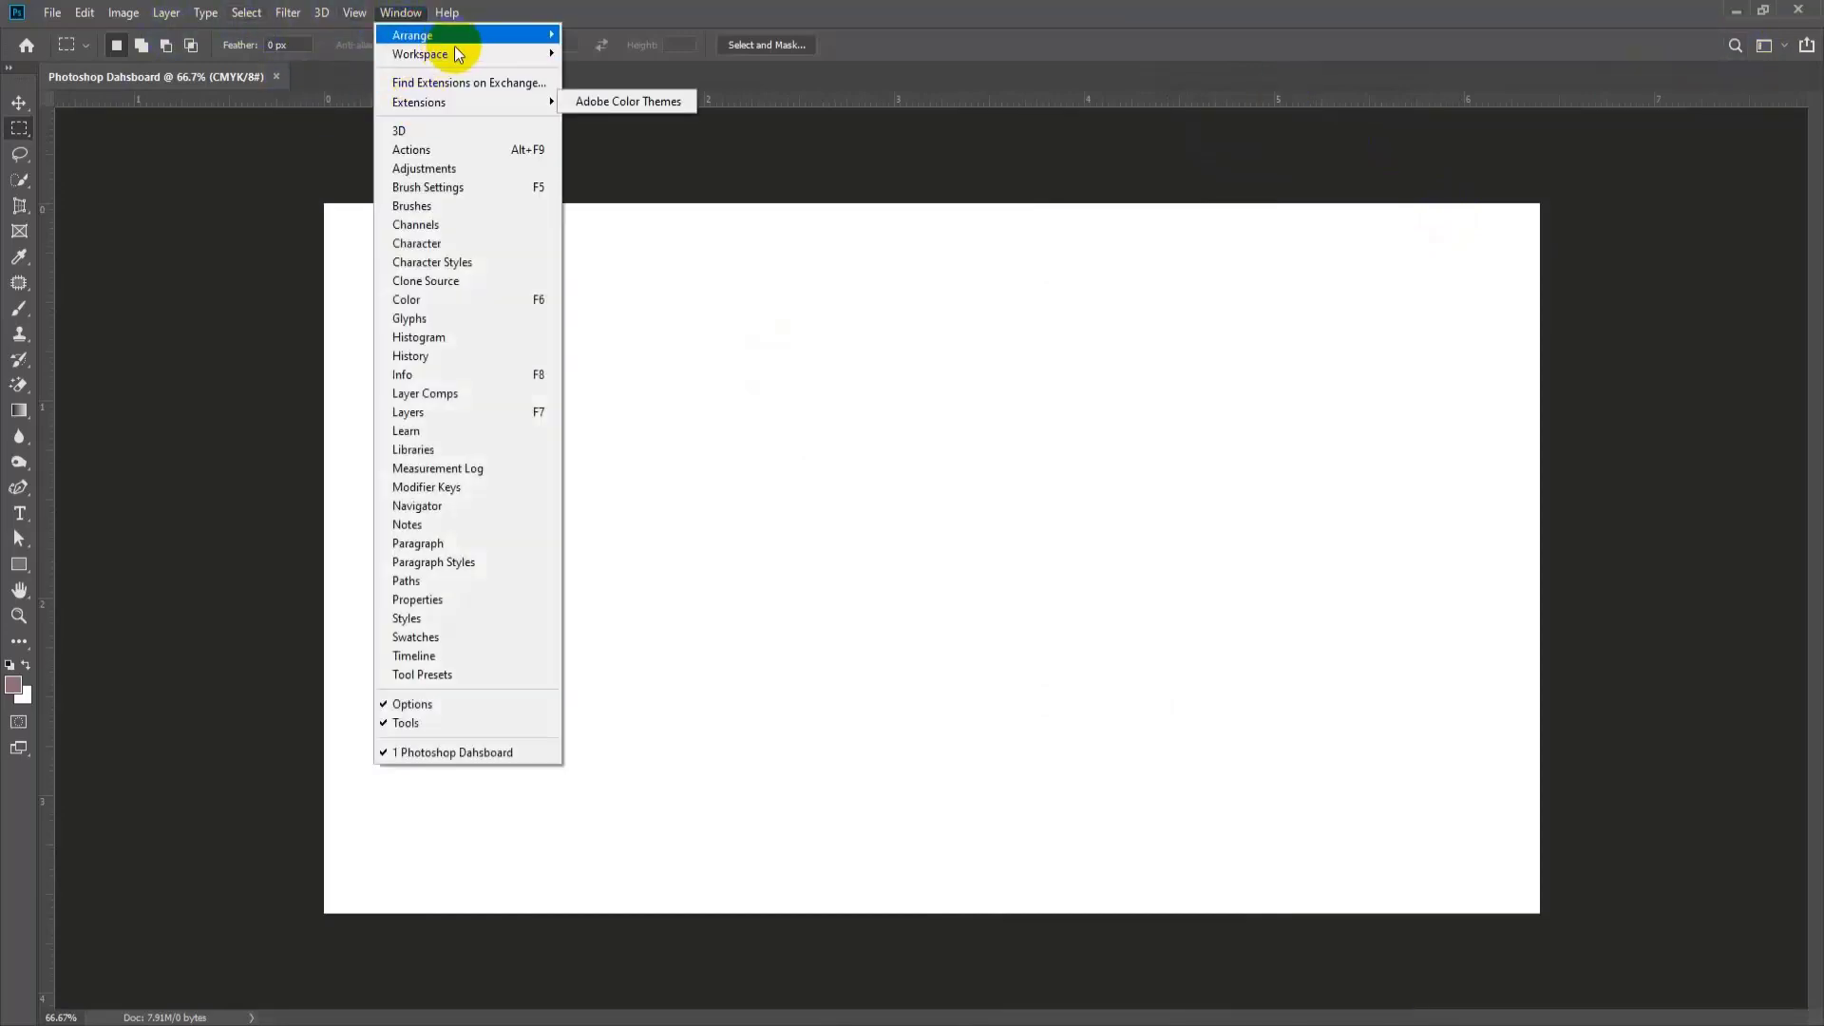
mouse_move(446, 54)
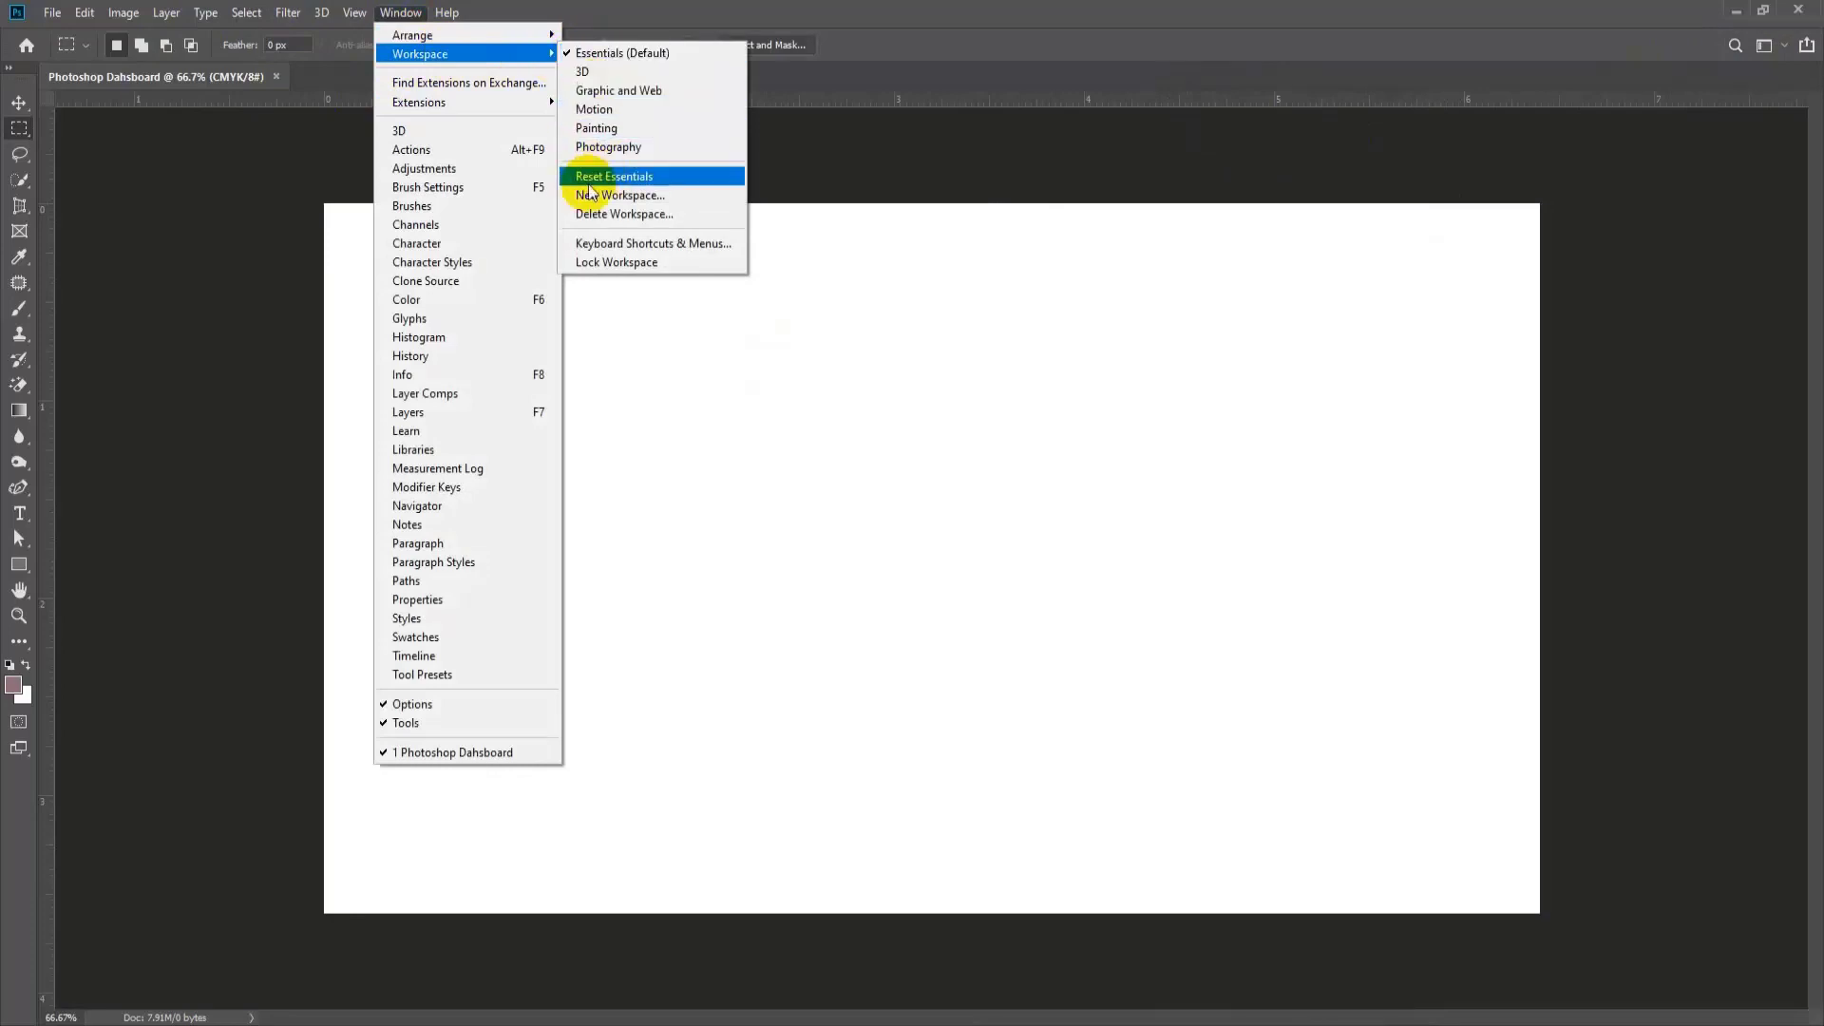
click(630, 177)
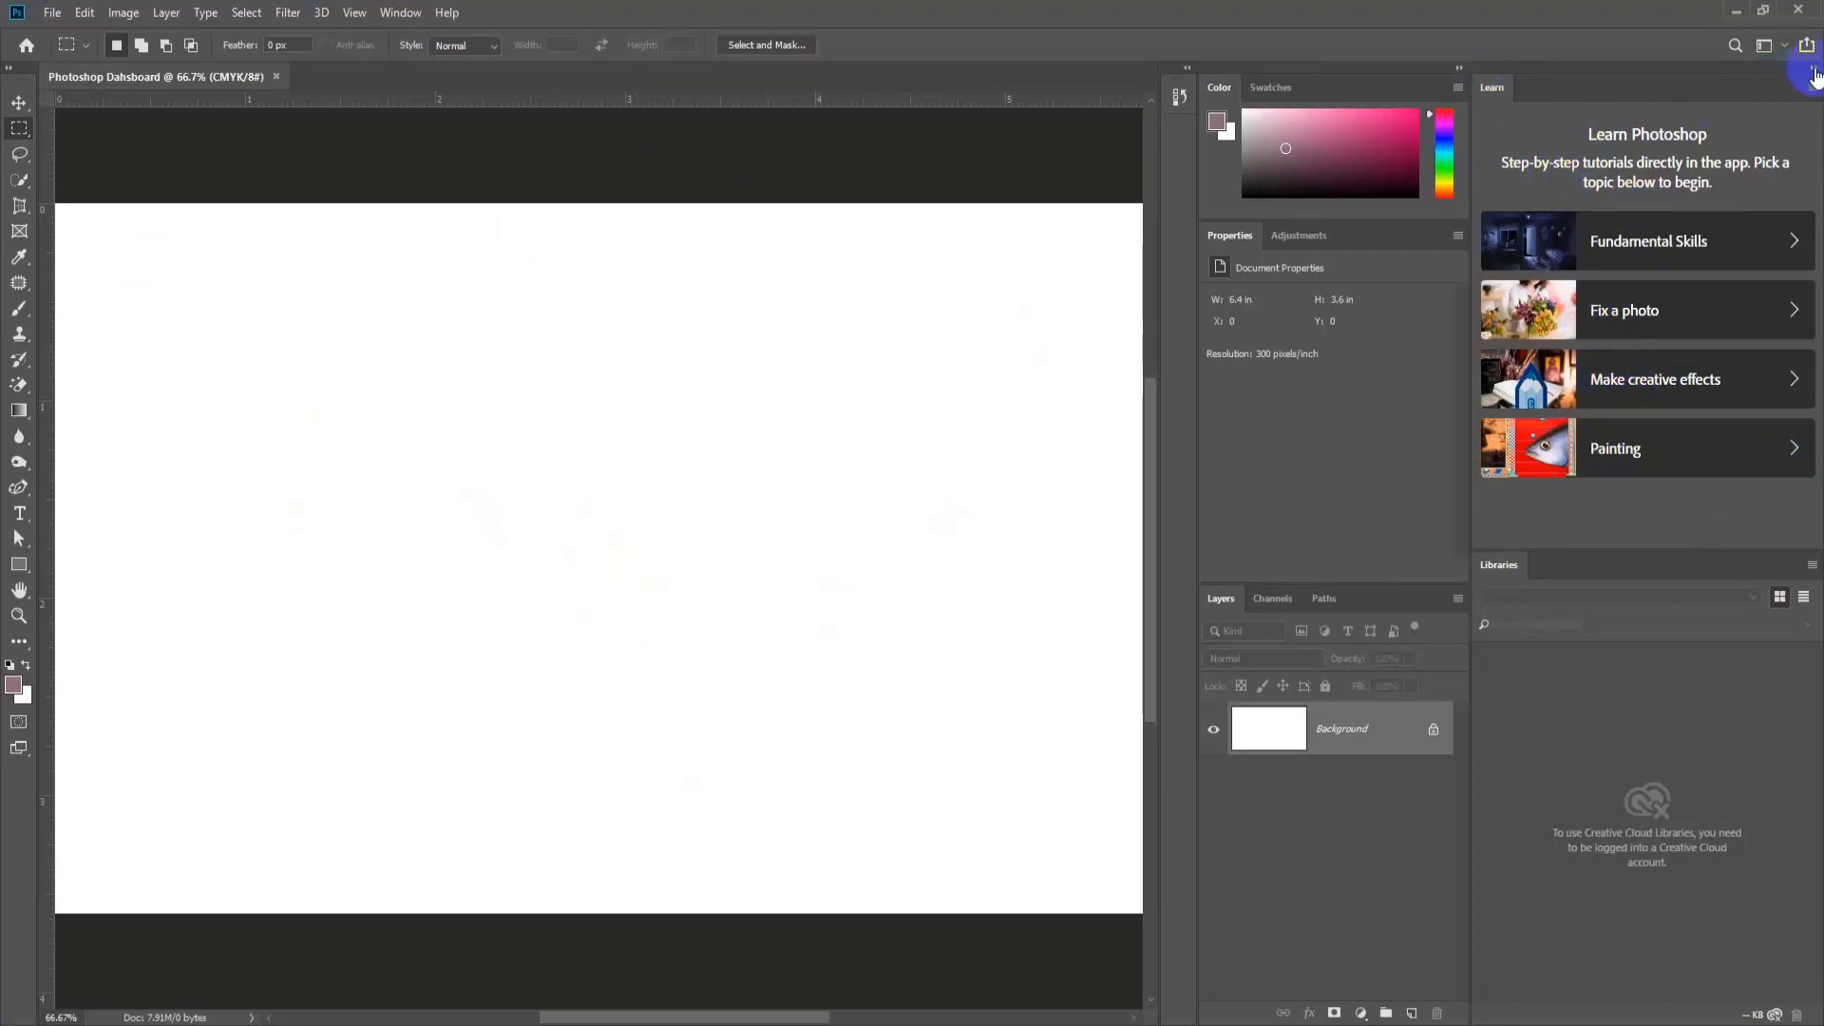
click(1813, 72)
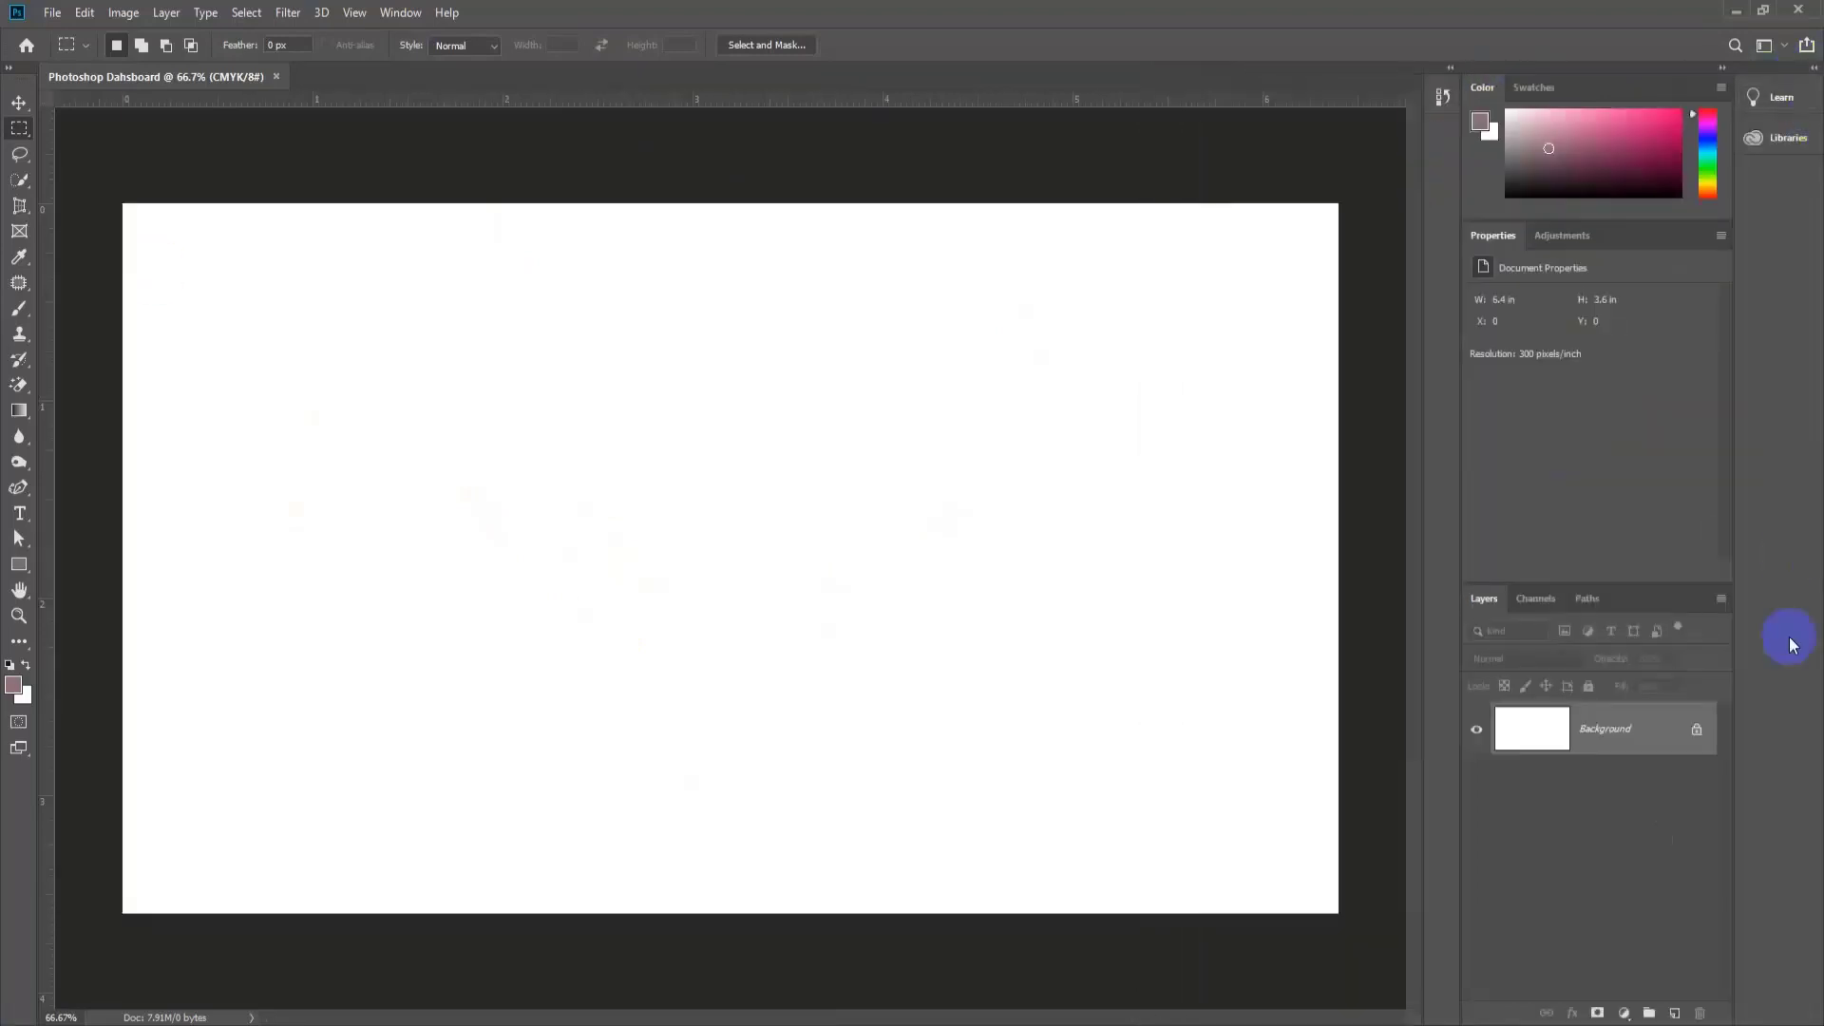
click(1723, 72)
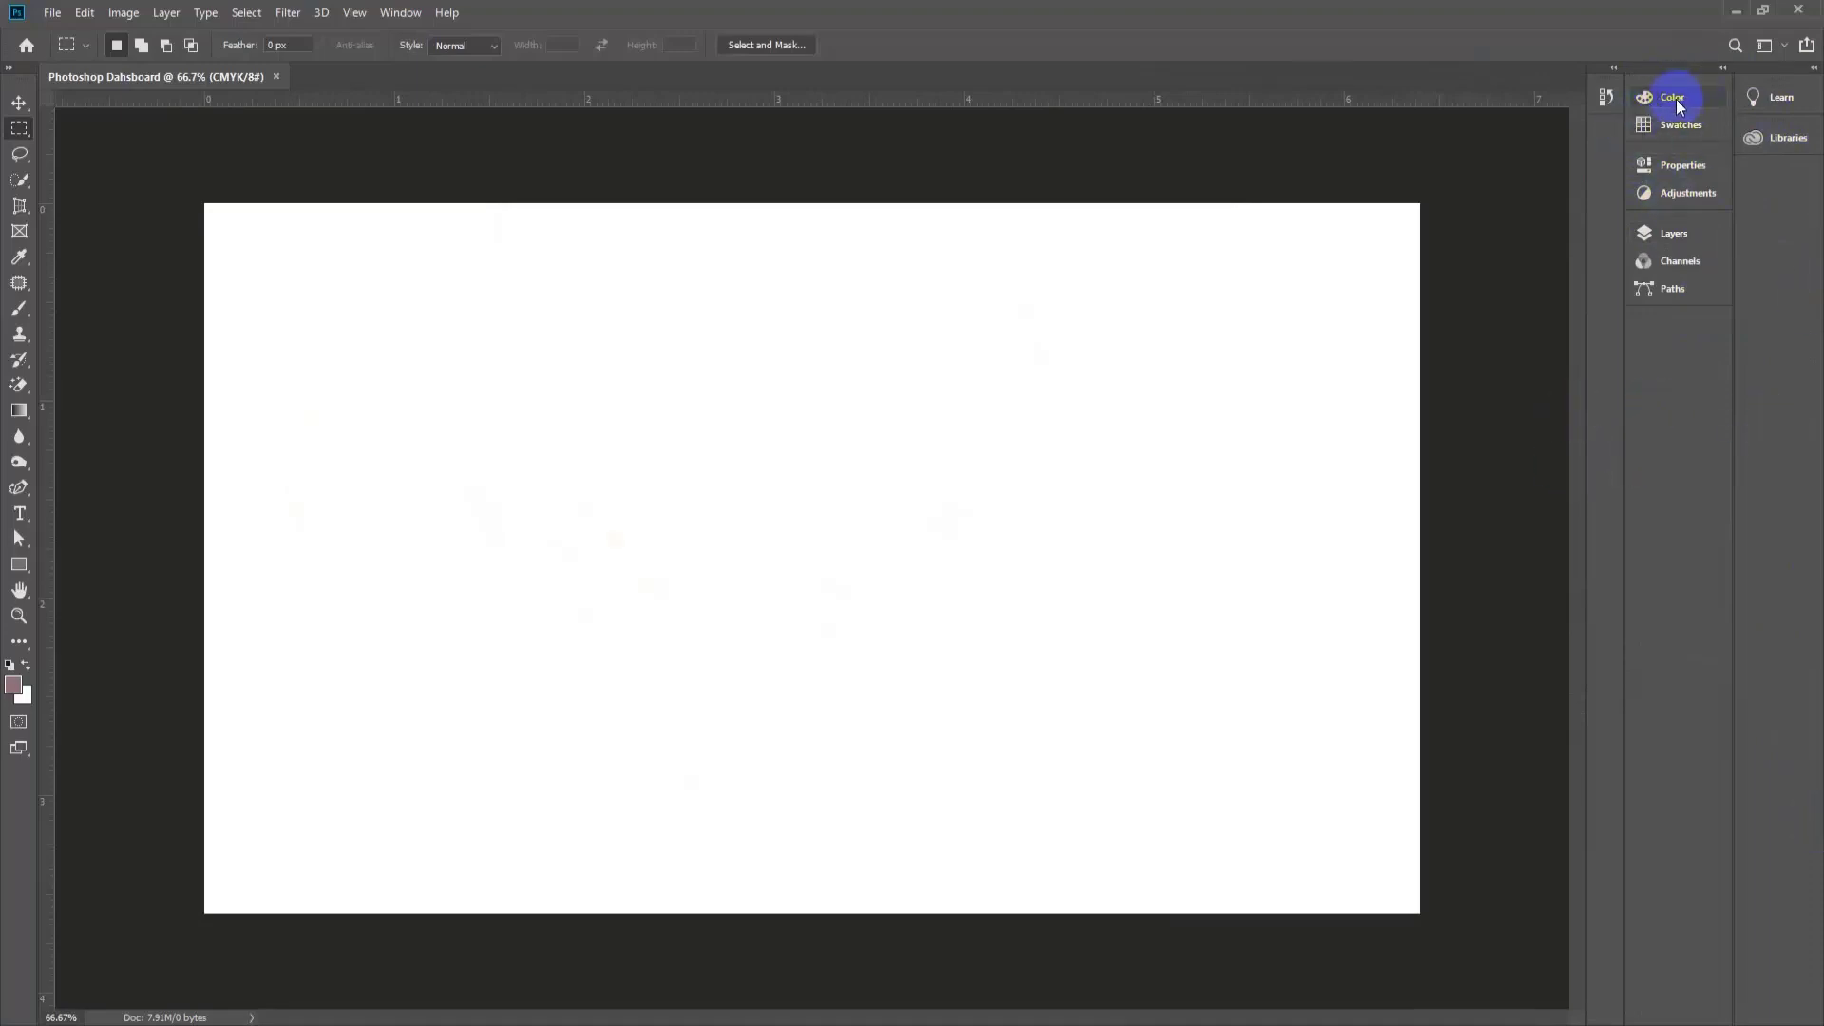
Move Color, Swatches, Properties, Adjustments, Channels, Paths and Layers into the Learn and Libraries column as separate groups, with Layers last.
drag(1678, 107, 1784, 195)
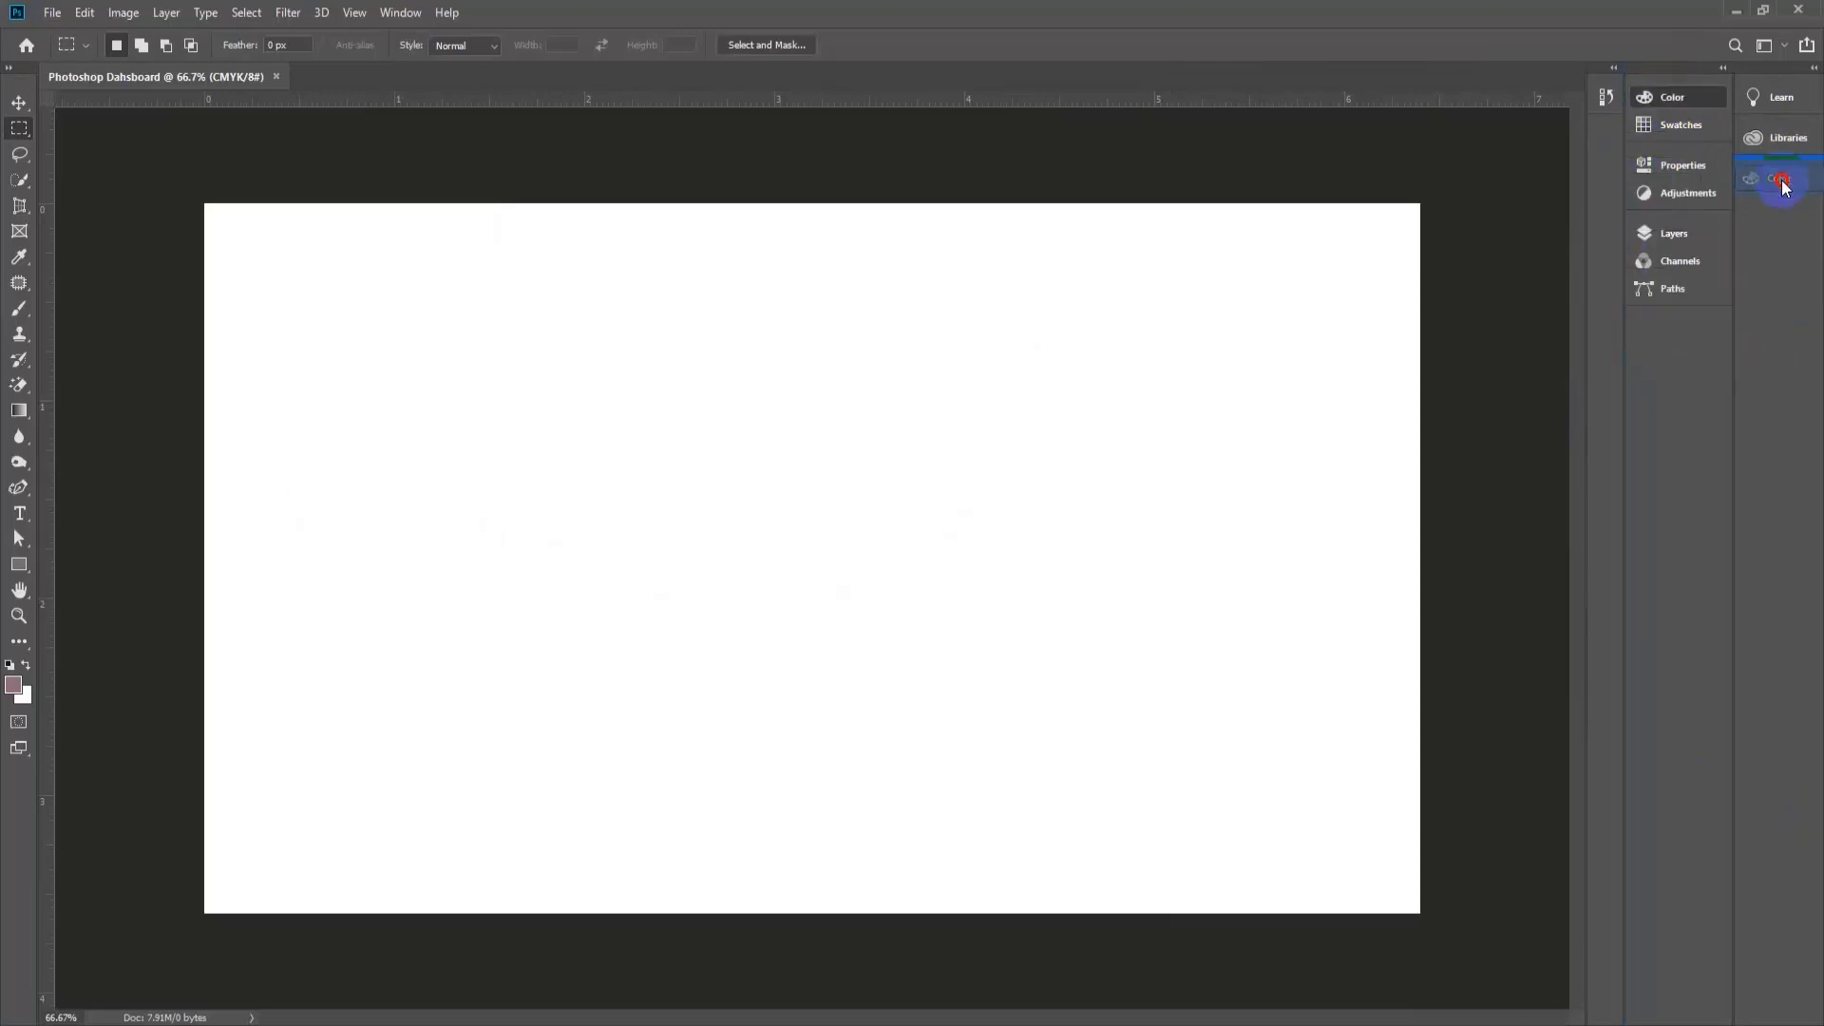
drag(1784, 187, 1779, 171)
drag(1669, 91, 1764, 224)
drag(1695, 122, 1802, 257)
drag(1696, 97, 1758, 301)
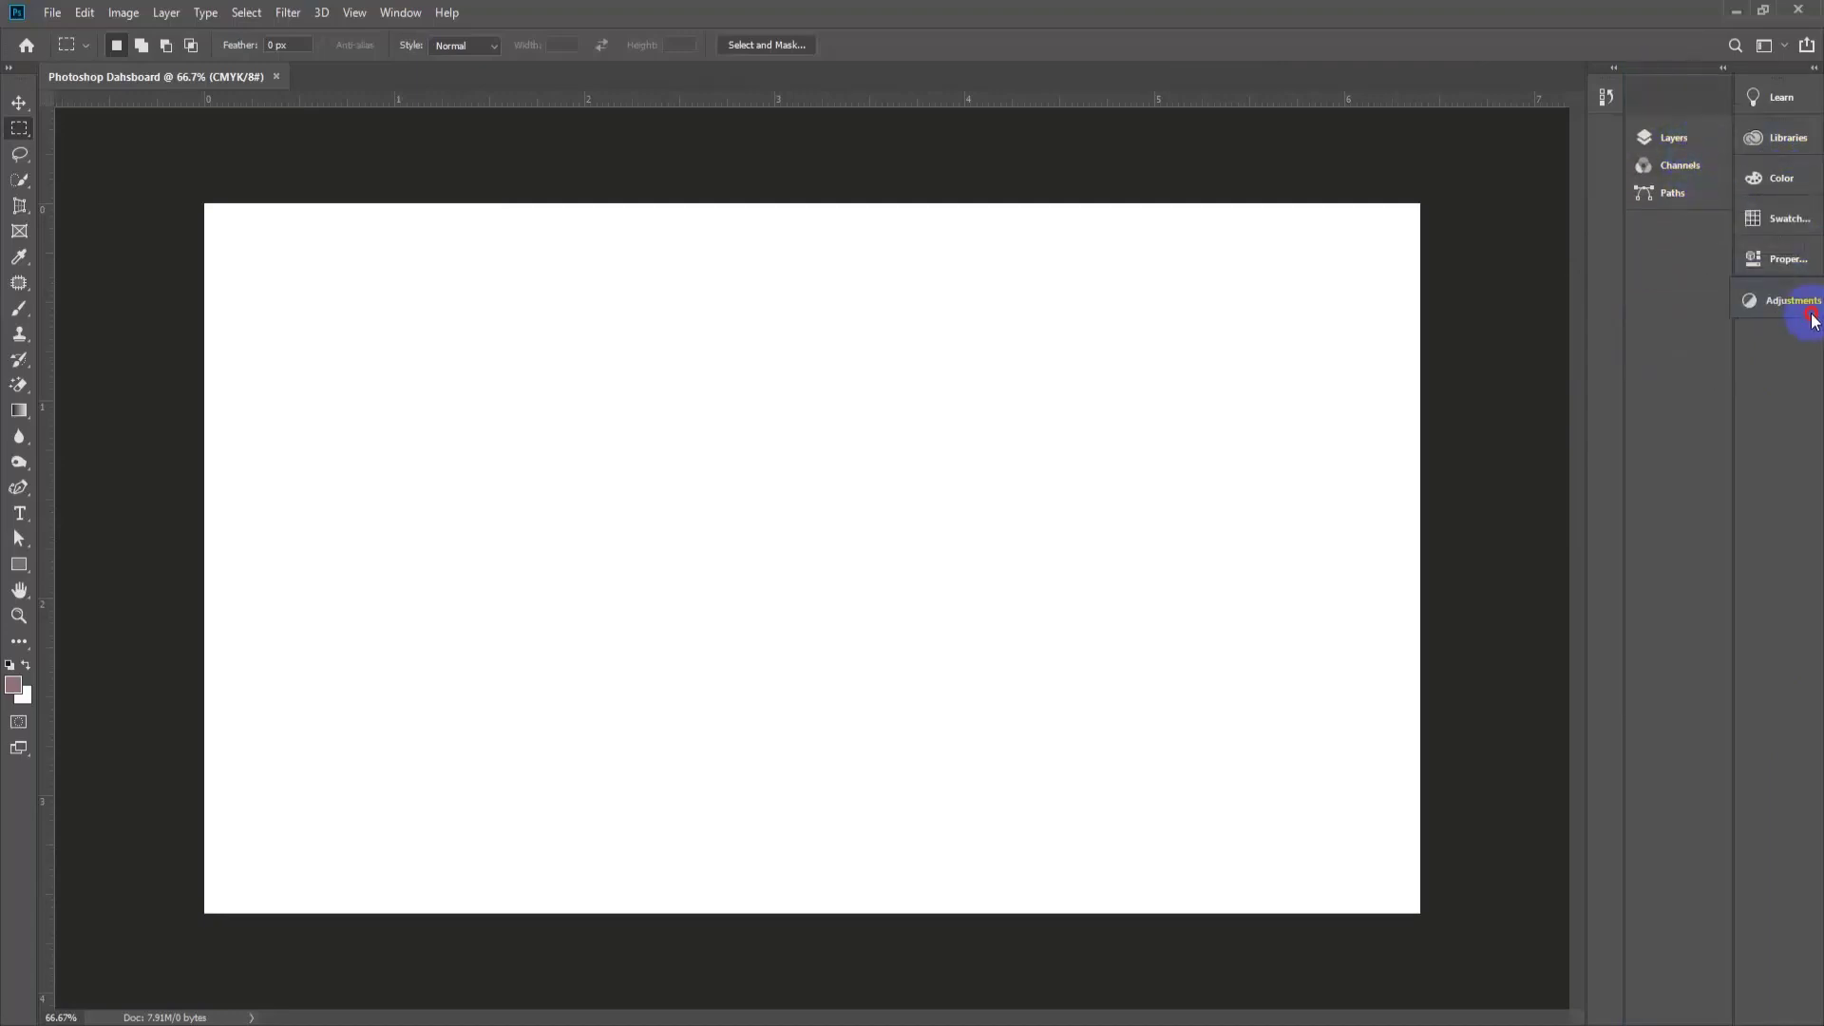
drag(1669, 126, 1783, 338)
drag(1676, 142, 1775, 423)
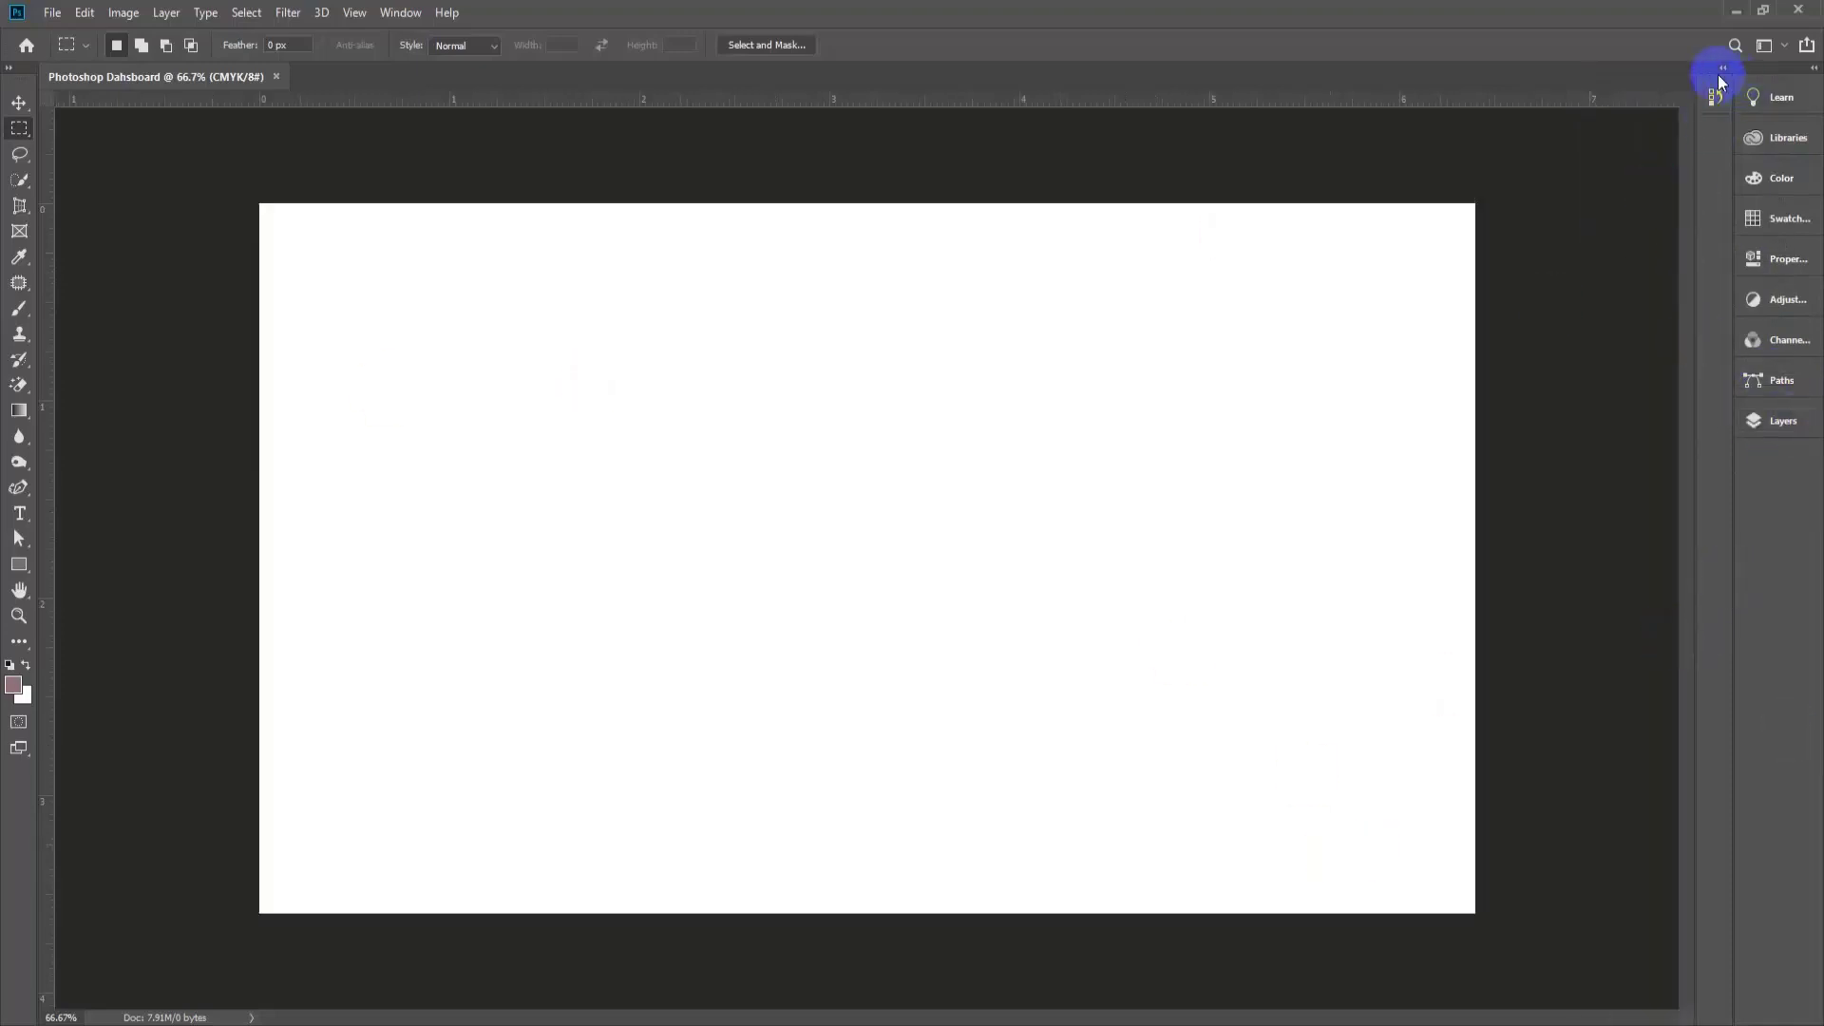
Undock and close the History panel, and preview the remaining panel column expanded before collapsing it again.
drag(1713, 90, 1510, 109)
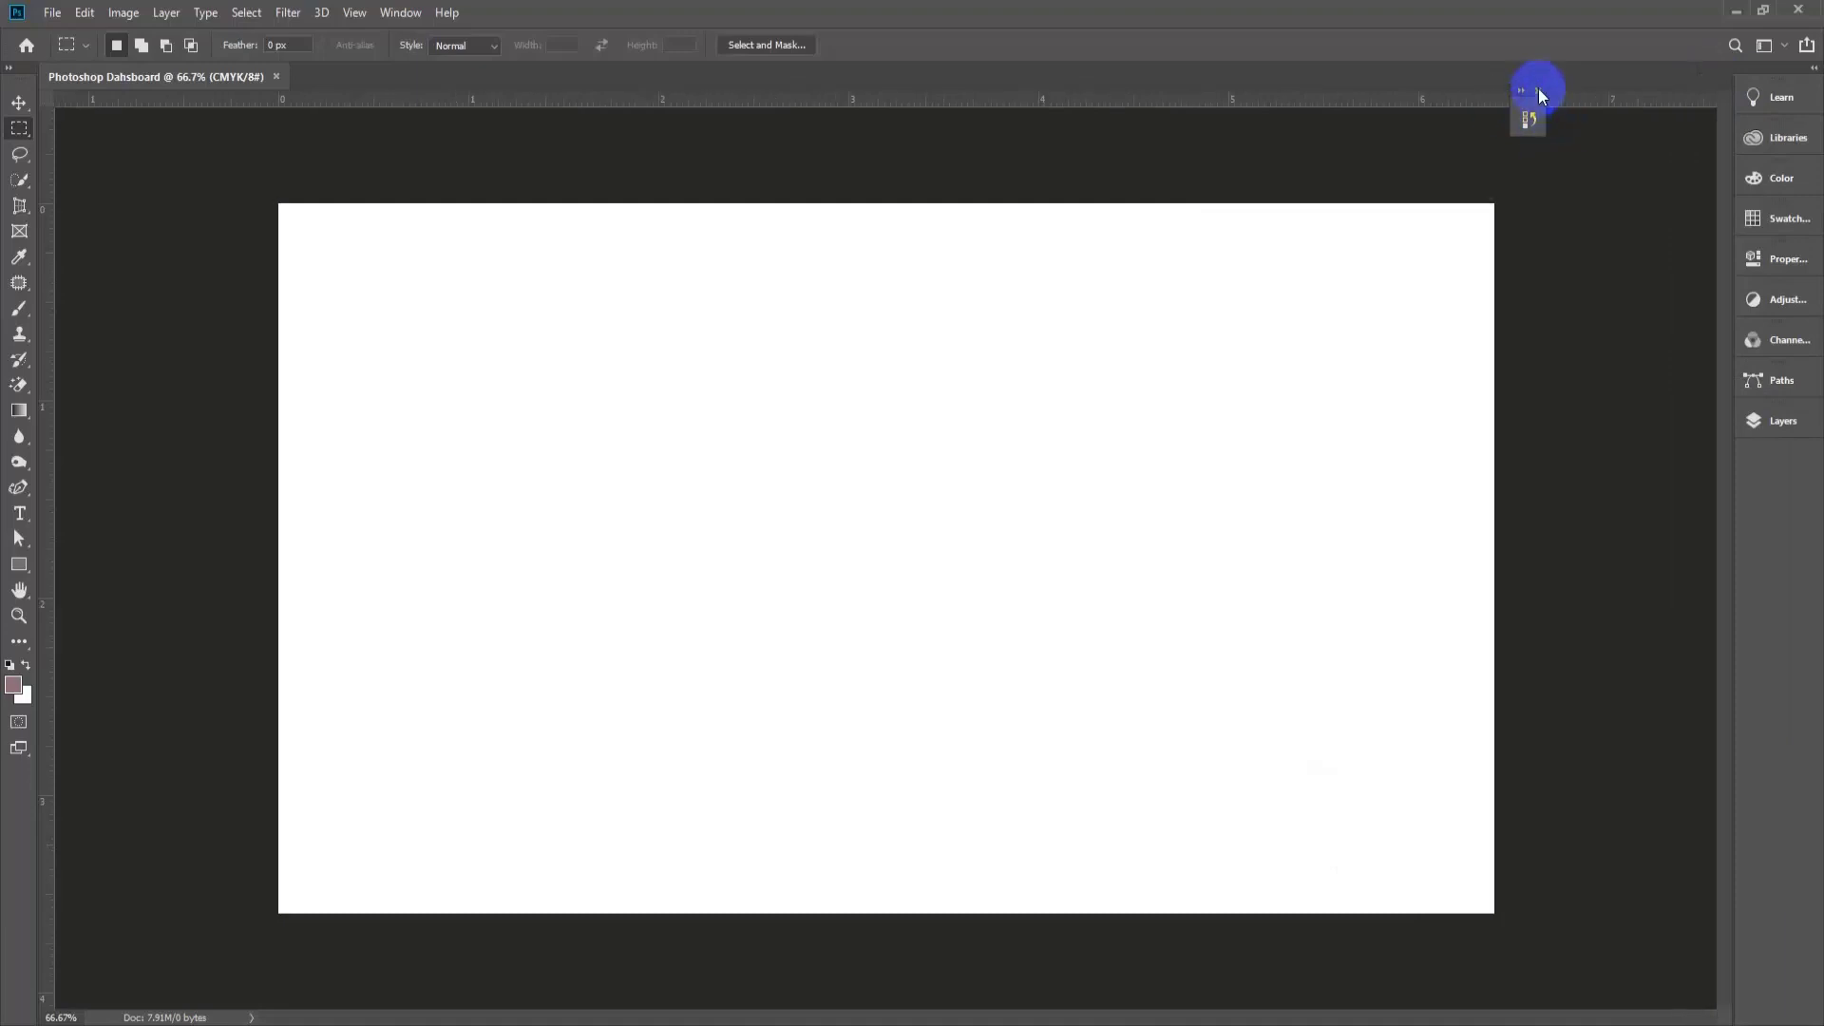
click(1538, 91)
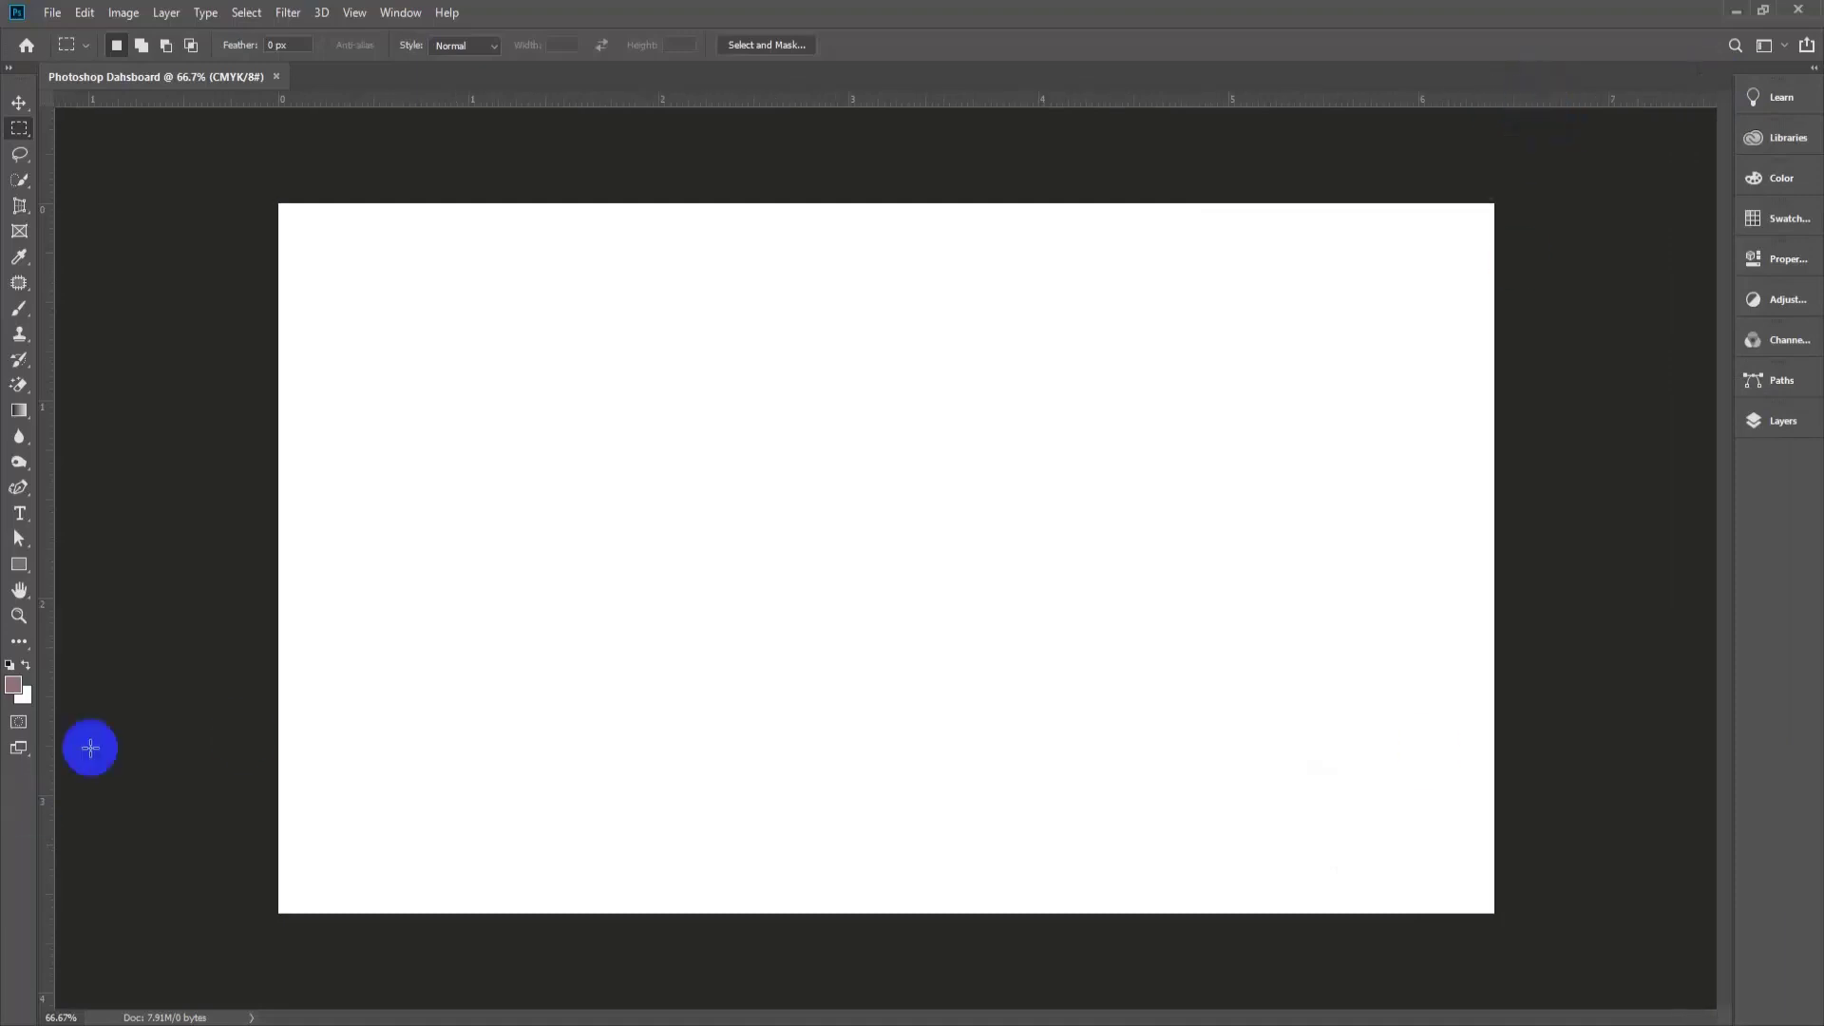
click(1815, 72)
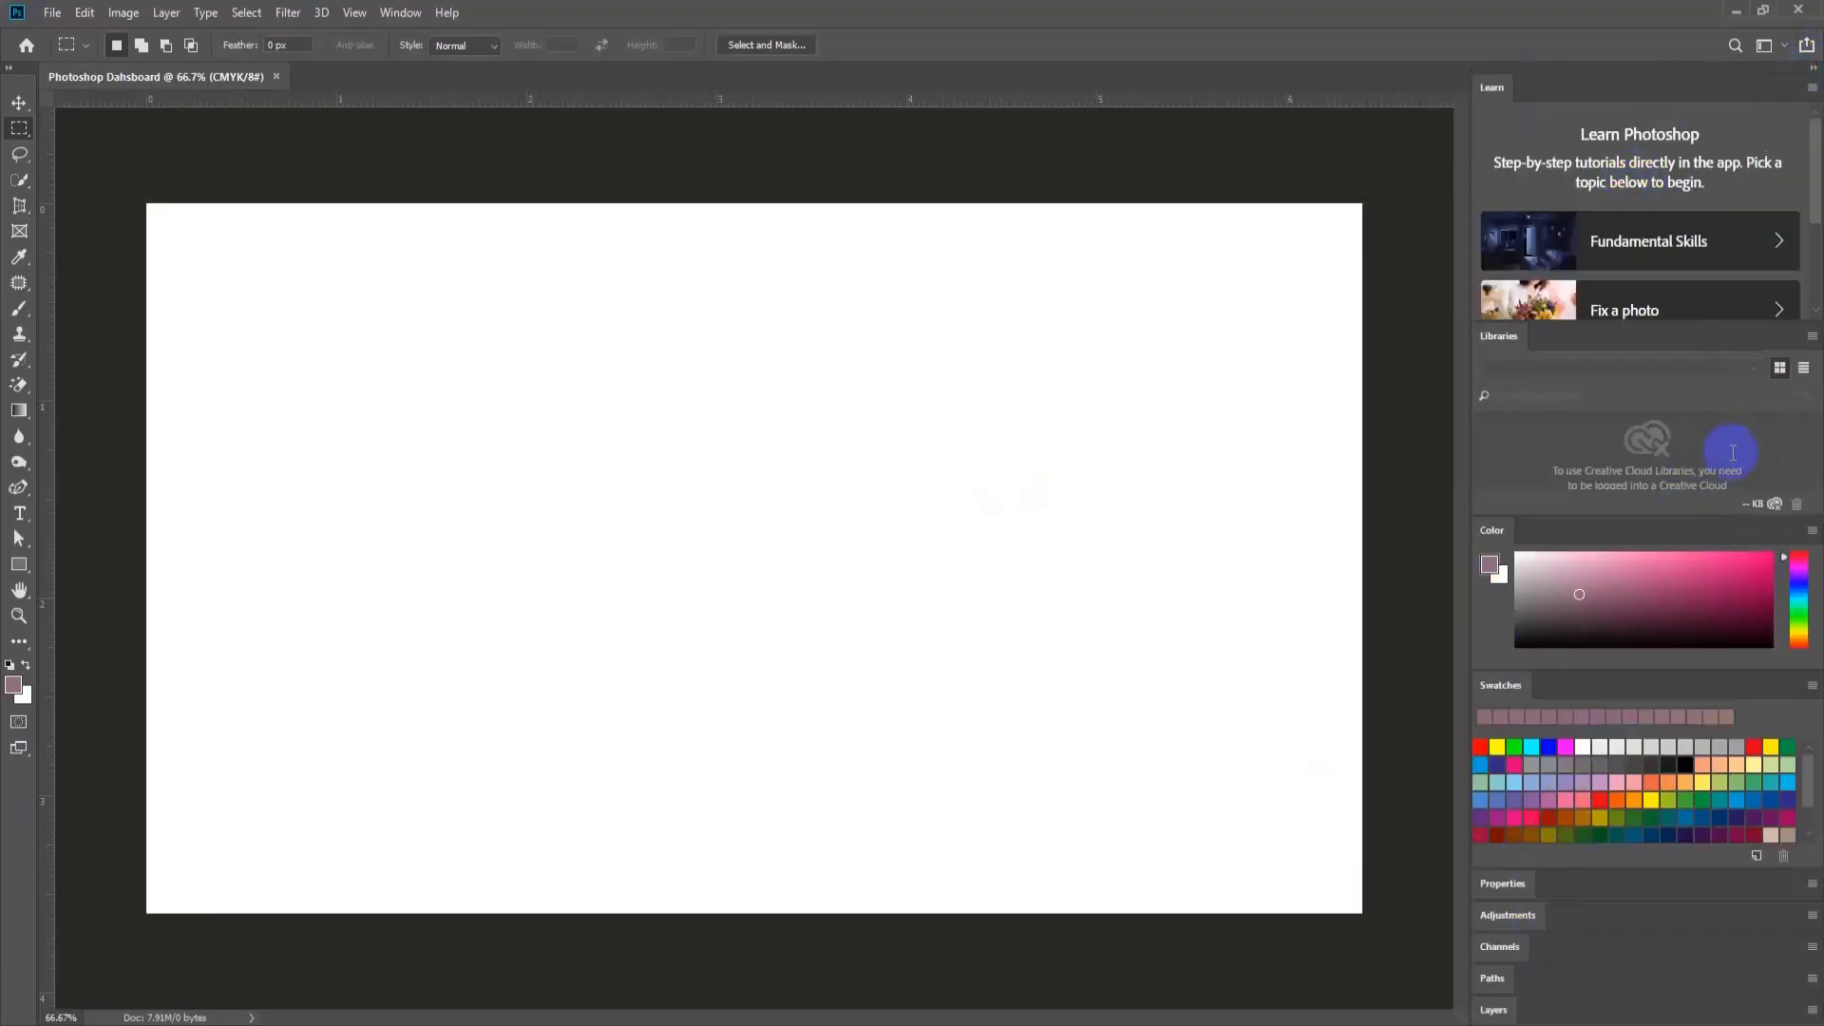
click(1814, 73)
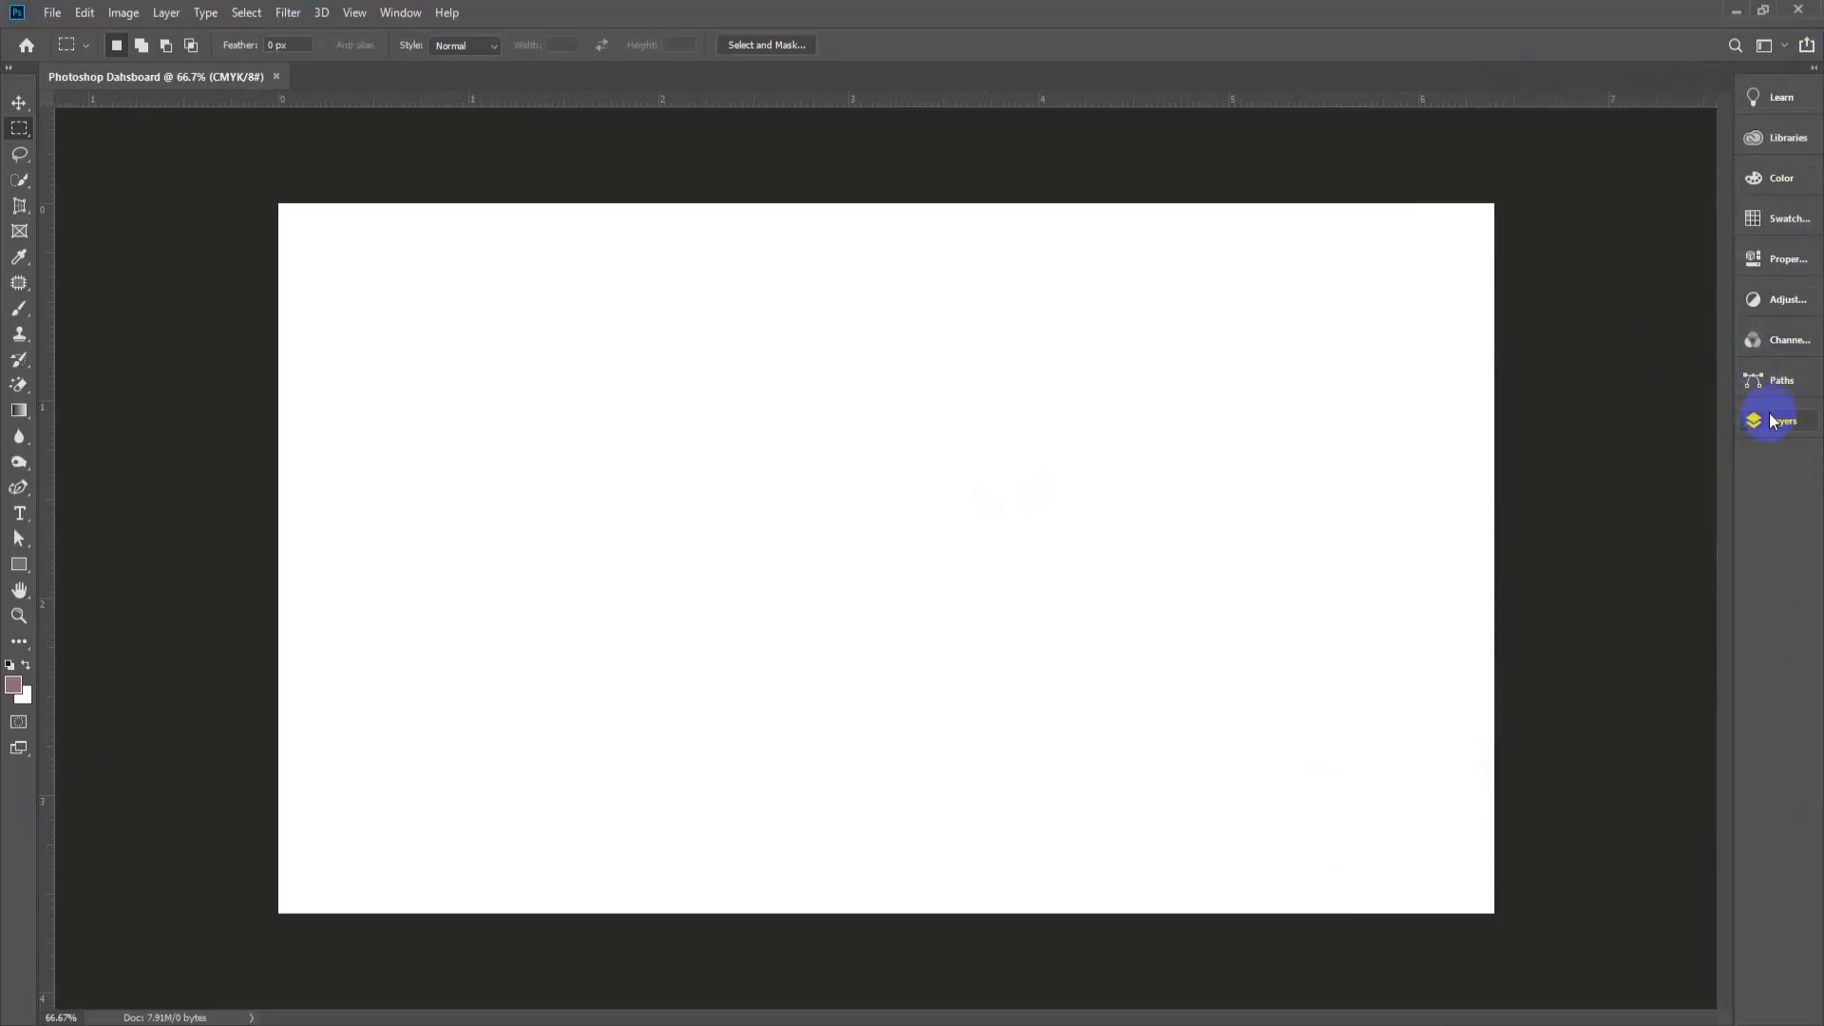
Detach the Swatches panel from the expanded column so it floats over the canvas, and collapse the column to icons.
click(1810, 74)
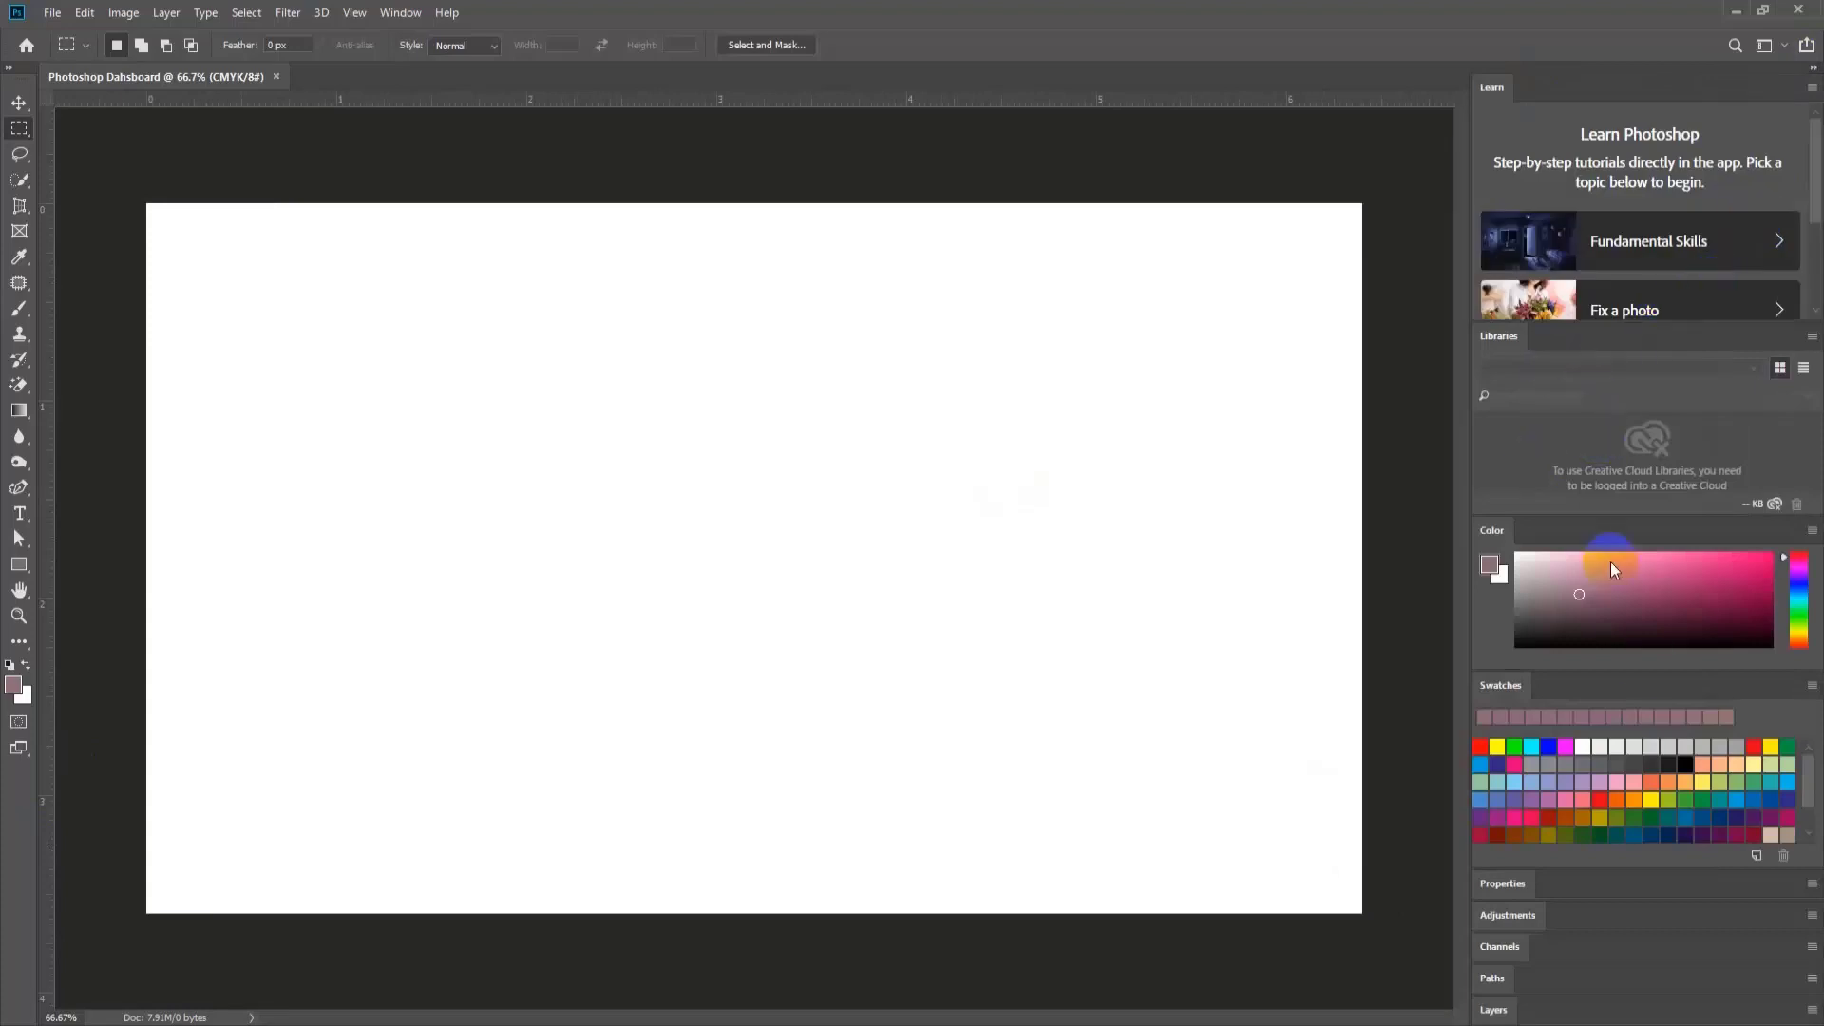
drag(1590, 699, 1541, 127)
click(1812, 68)
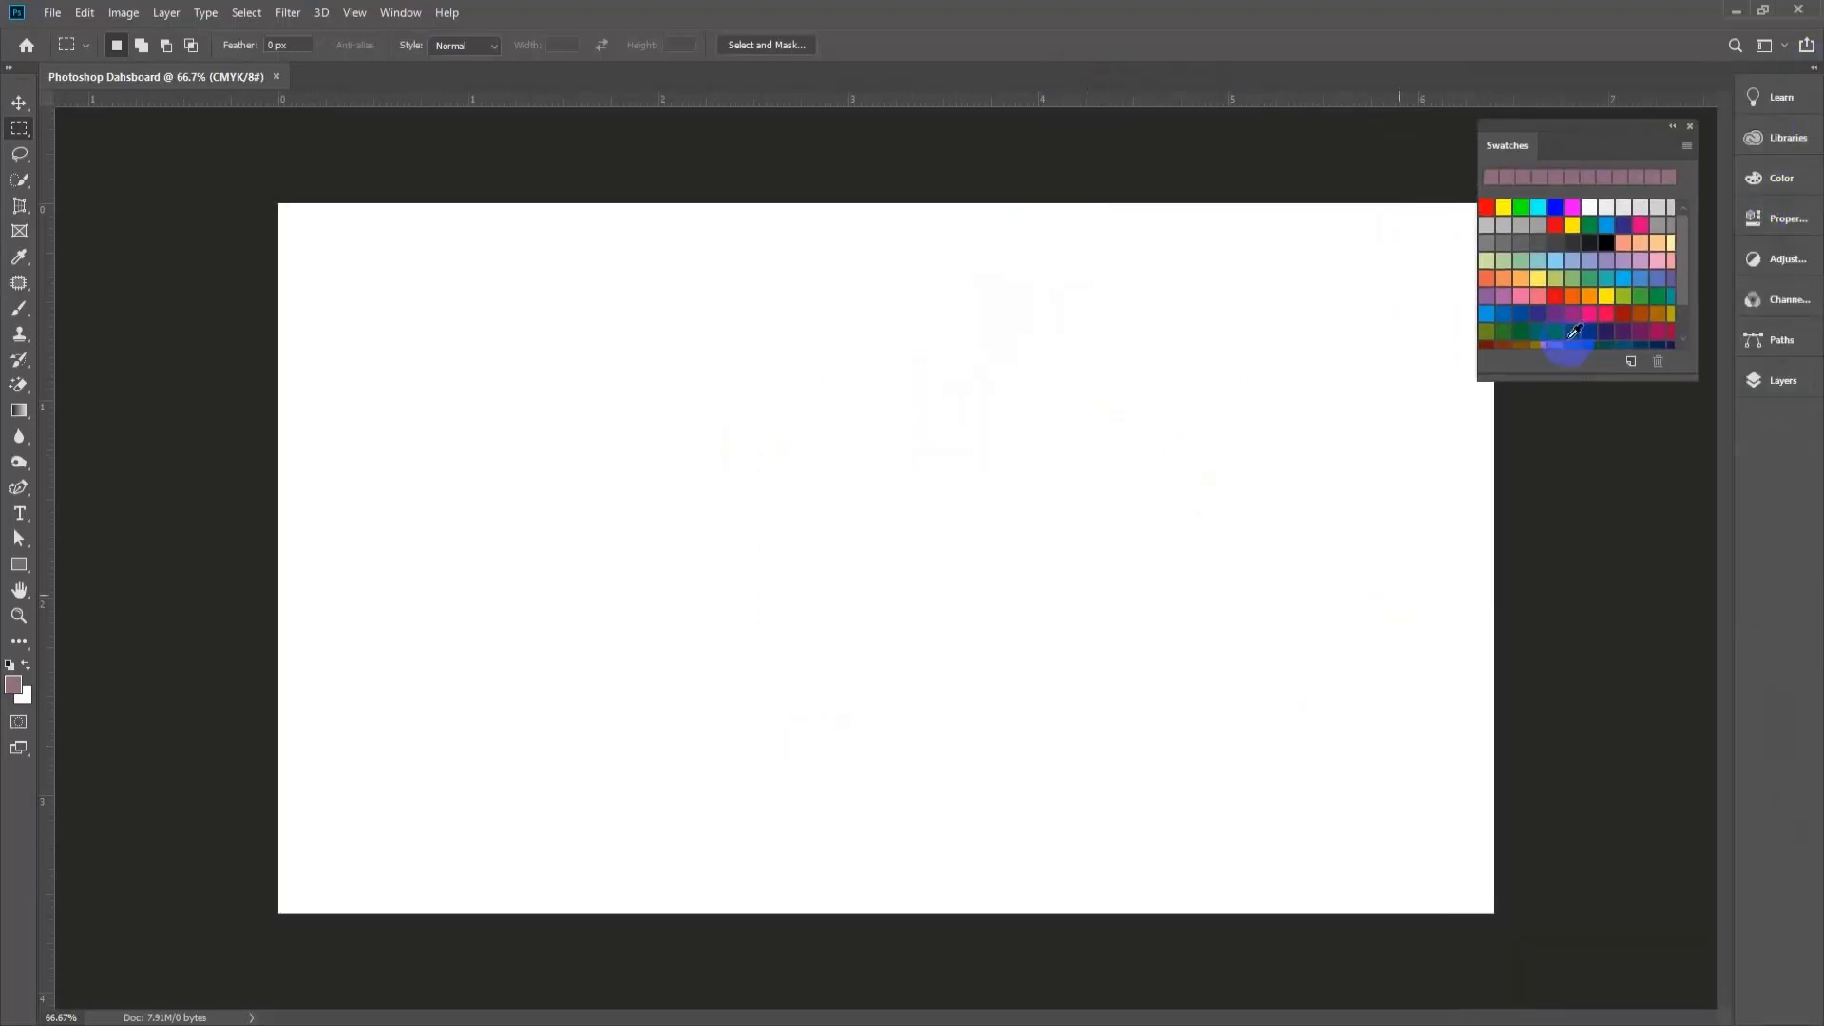
Pick an orange swatch as the foreground color, close the floating Swatches panel and clear the rectangular selection.
click(1589, 296)
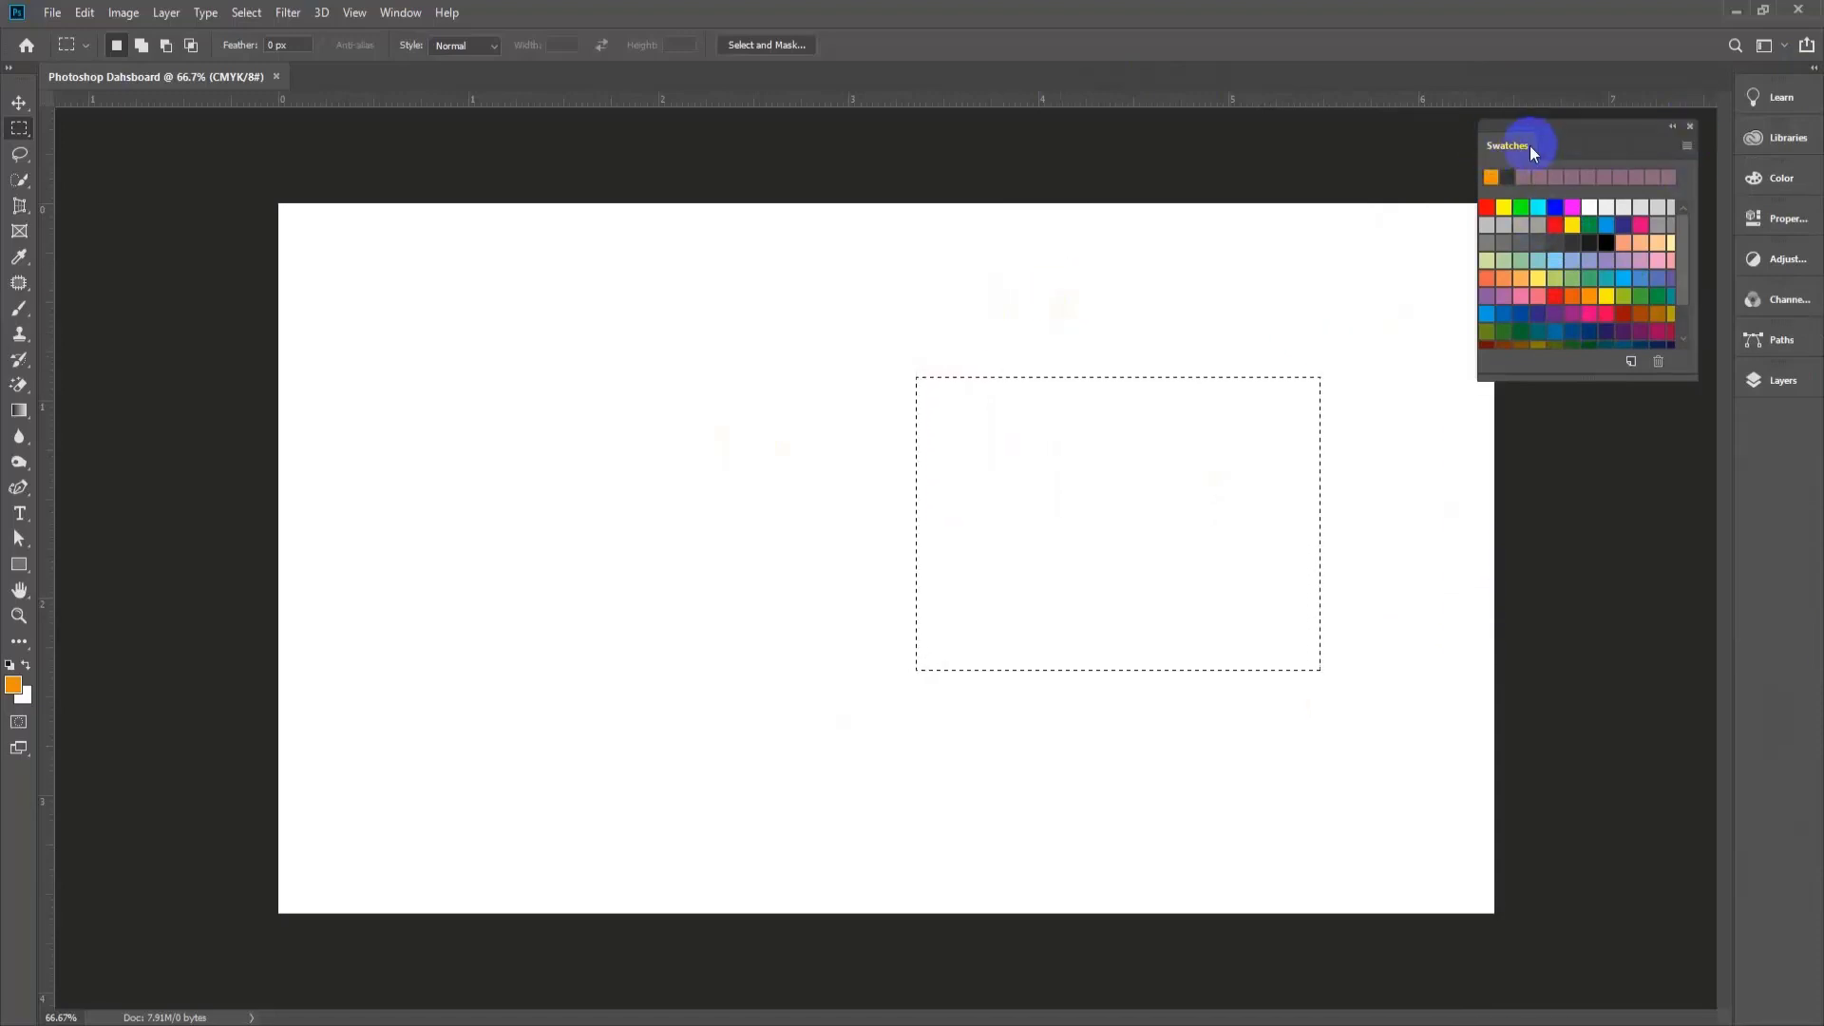
click(1690, 126)
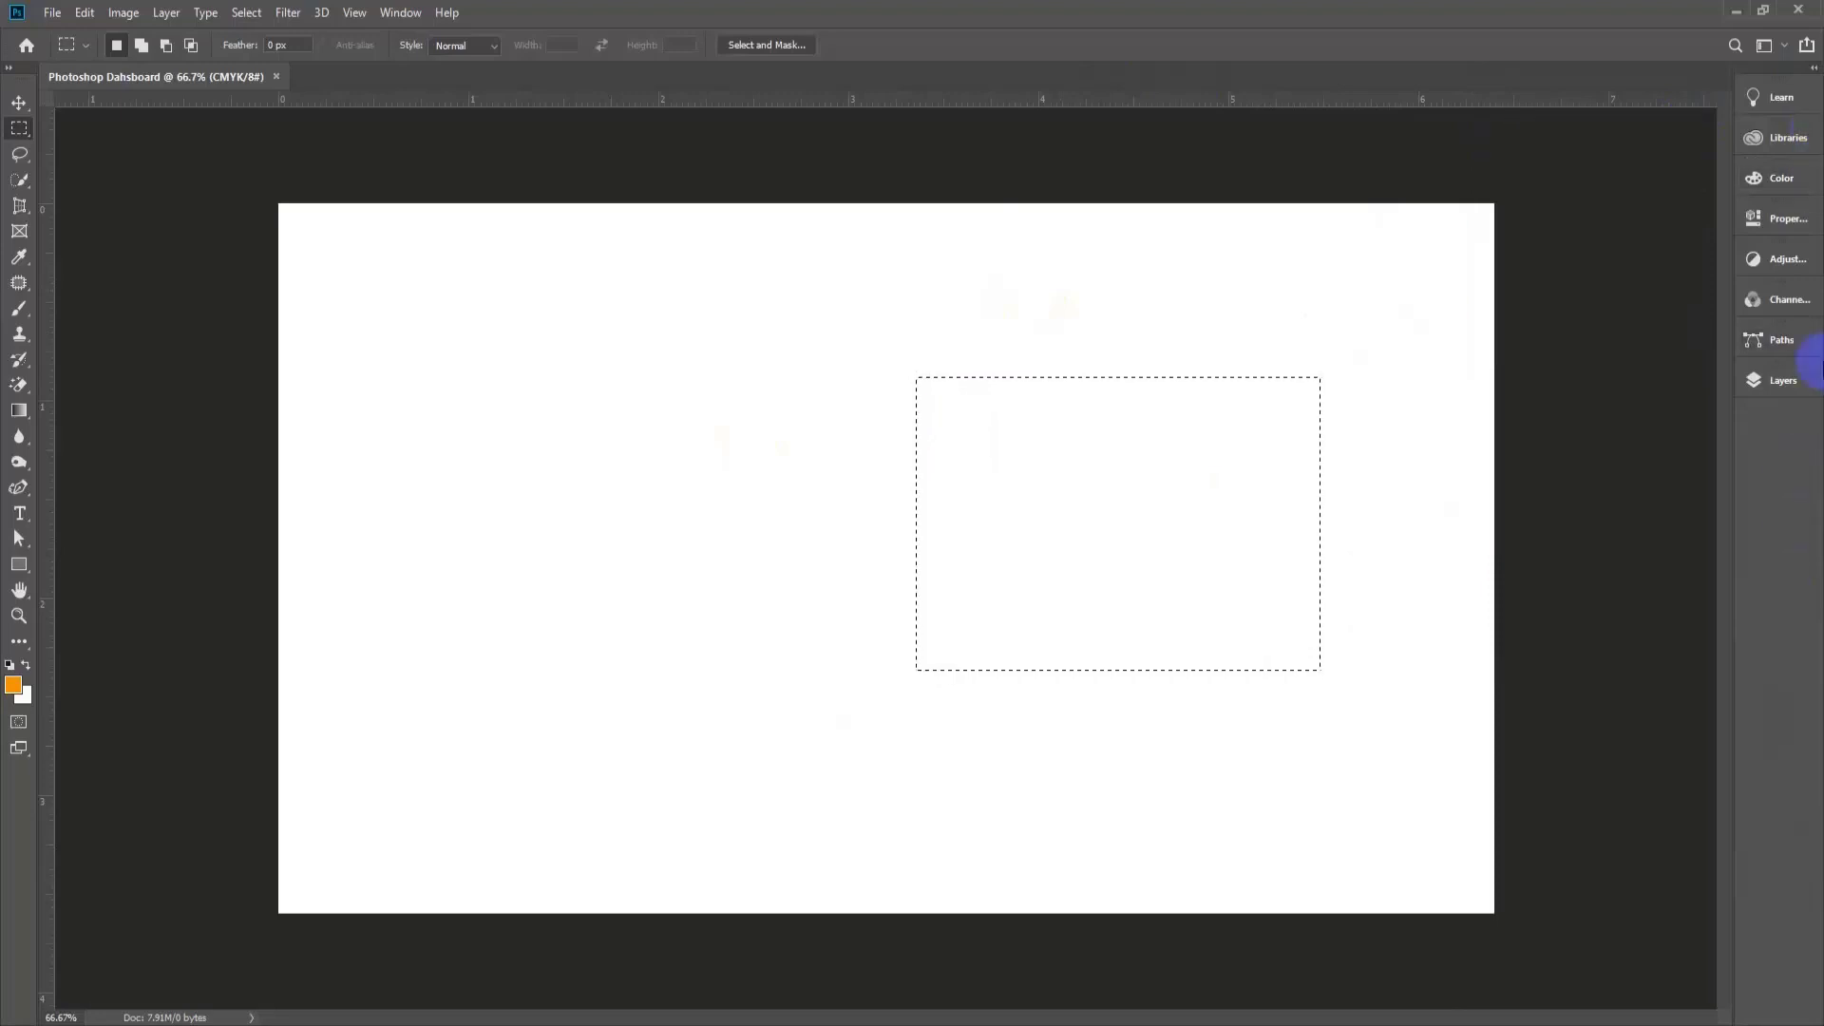
click(433, 141)
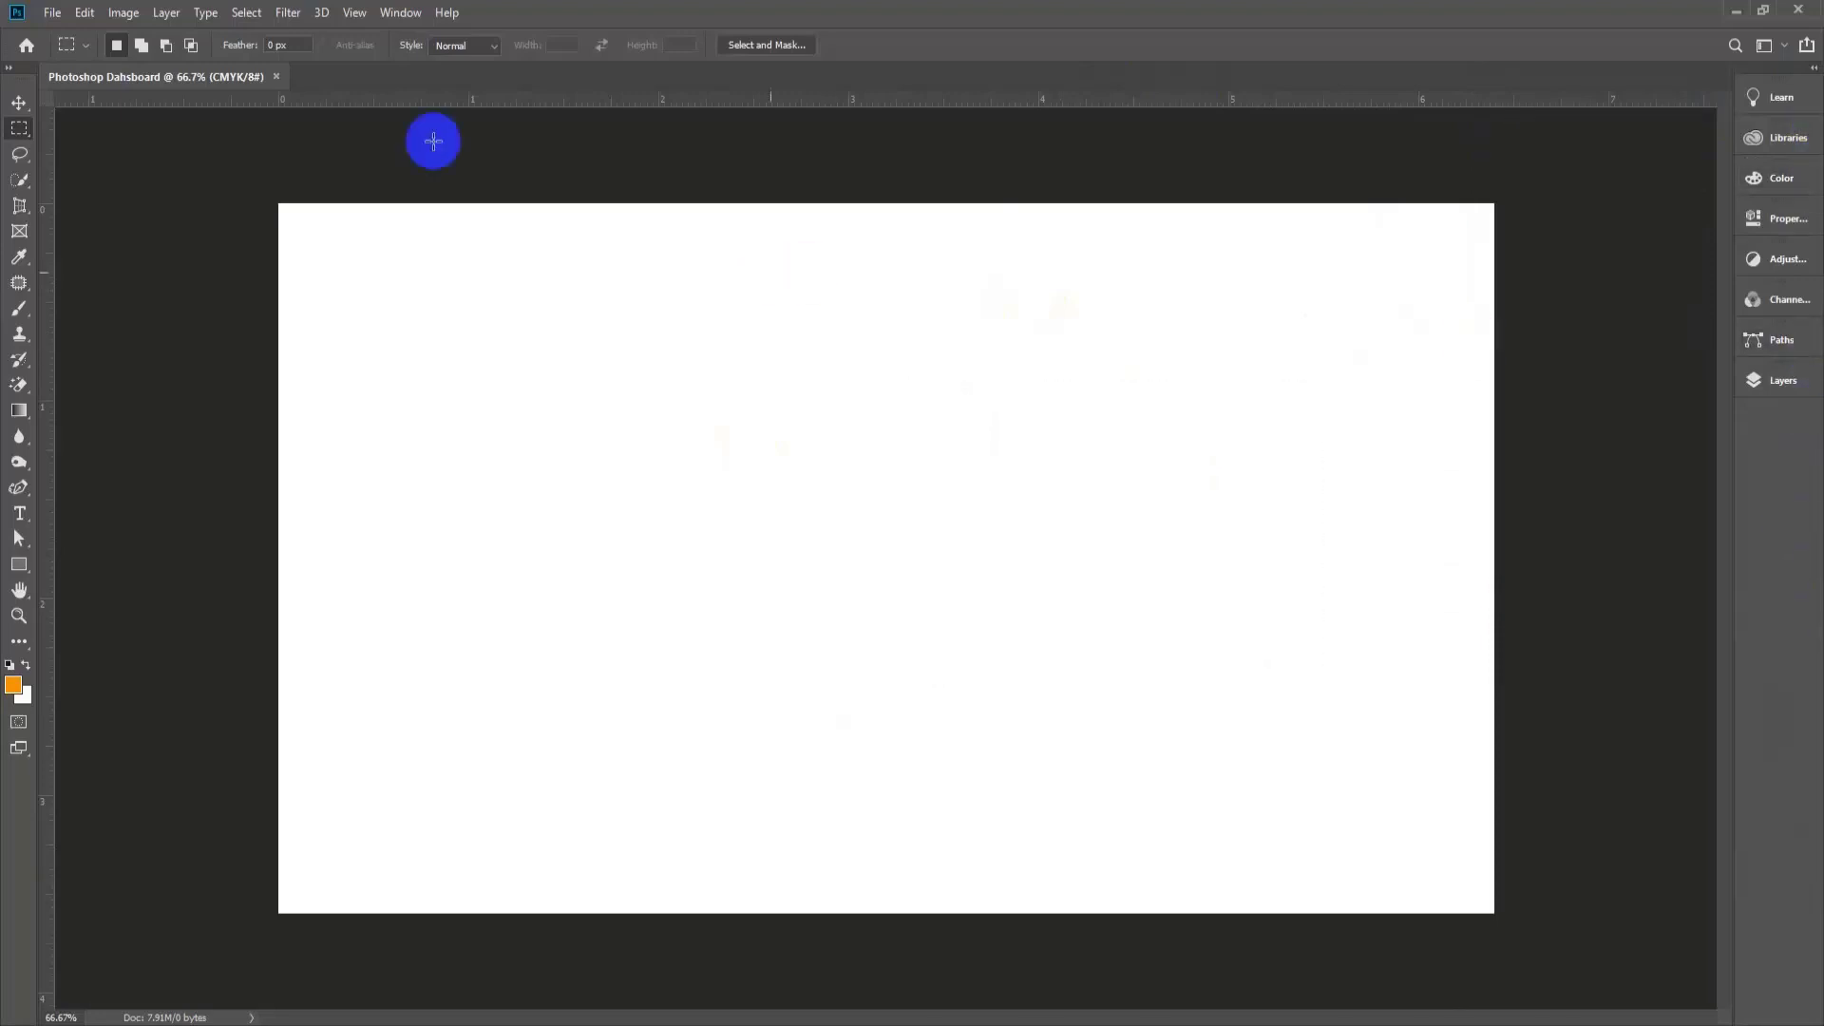
Reopen the Swatches panel docked above Libraries in the collapsed panel column, and switch the toolbar to two columns.
click(399, 13)
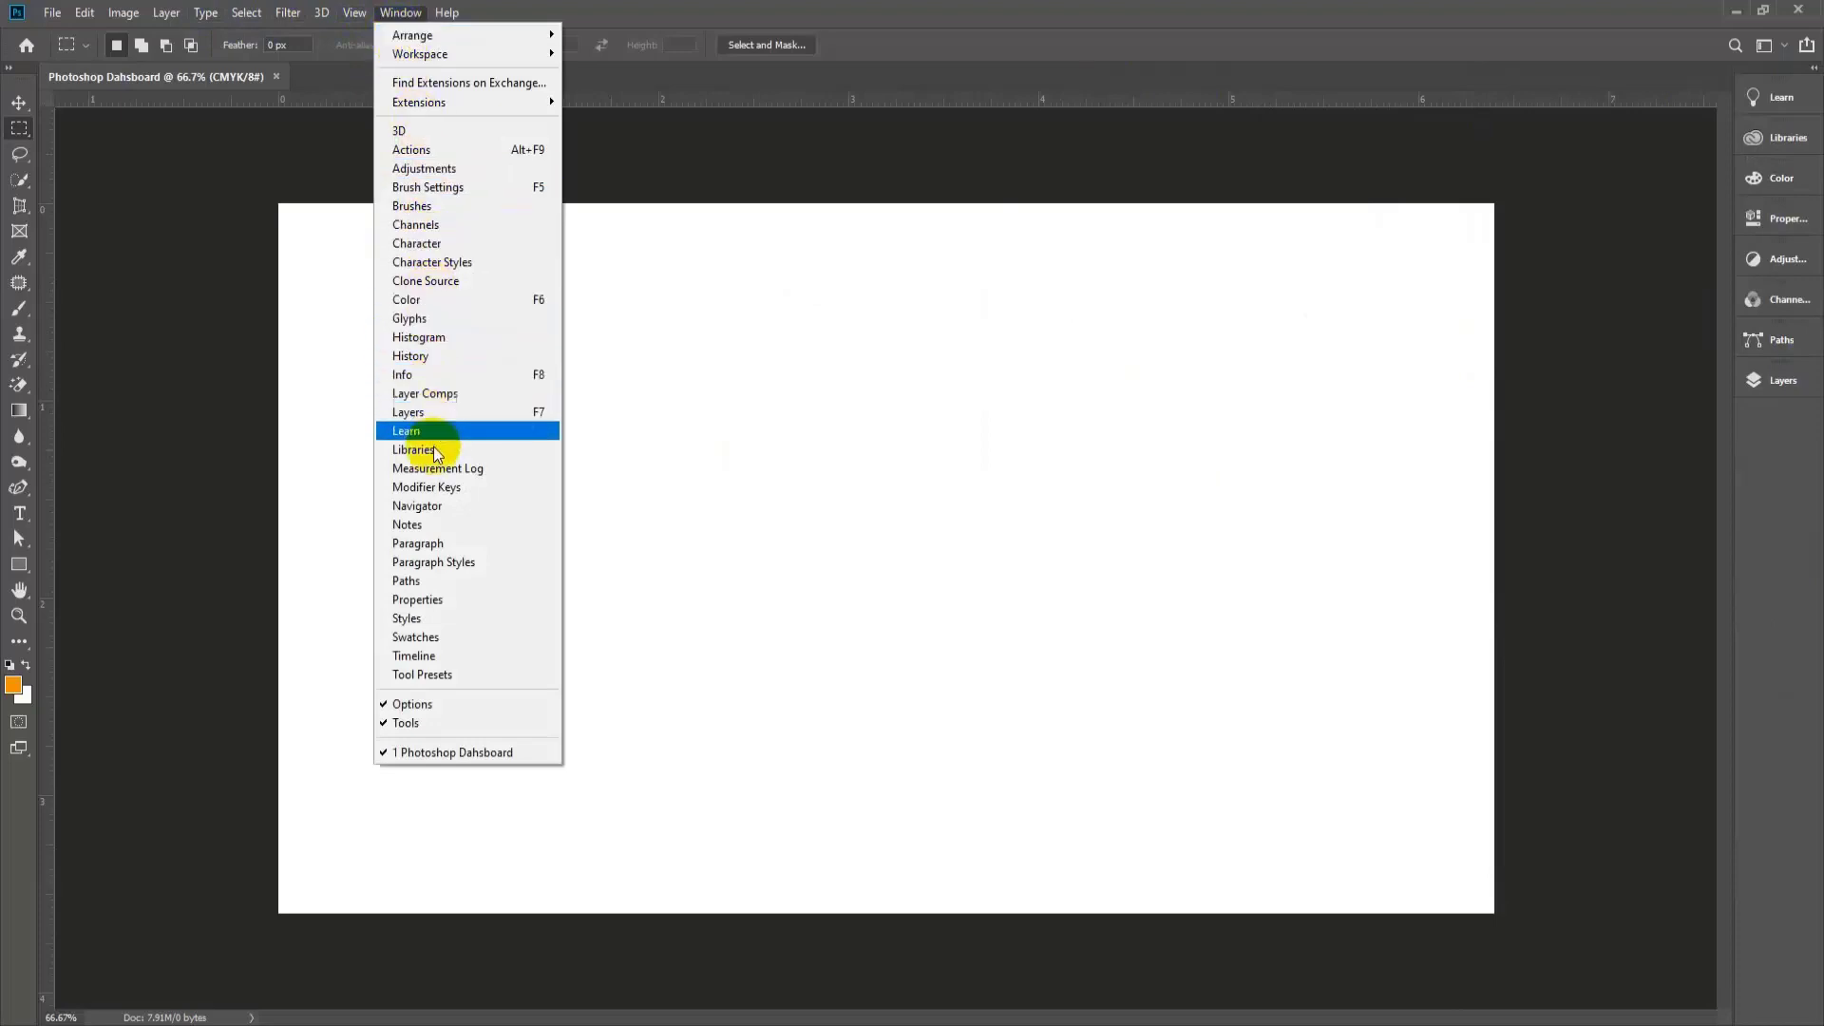
click(424, 638)
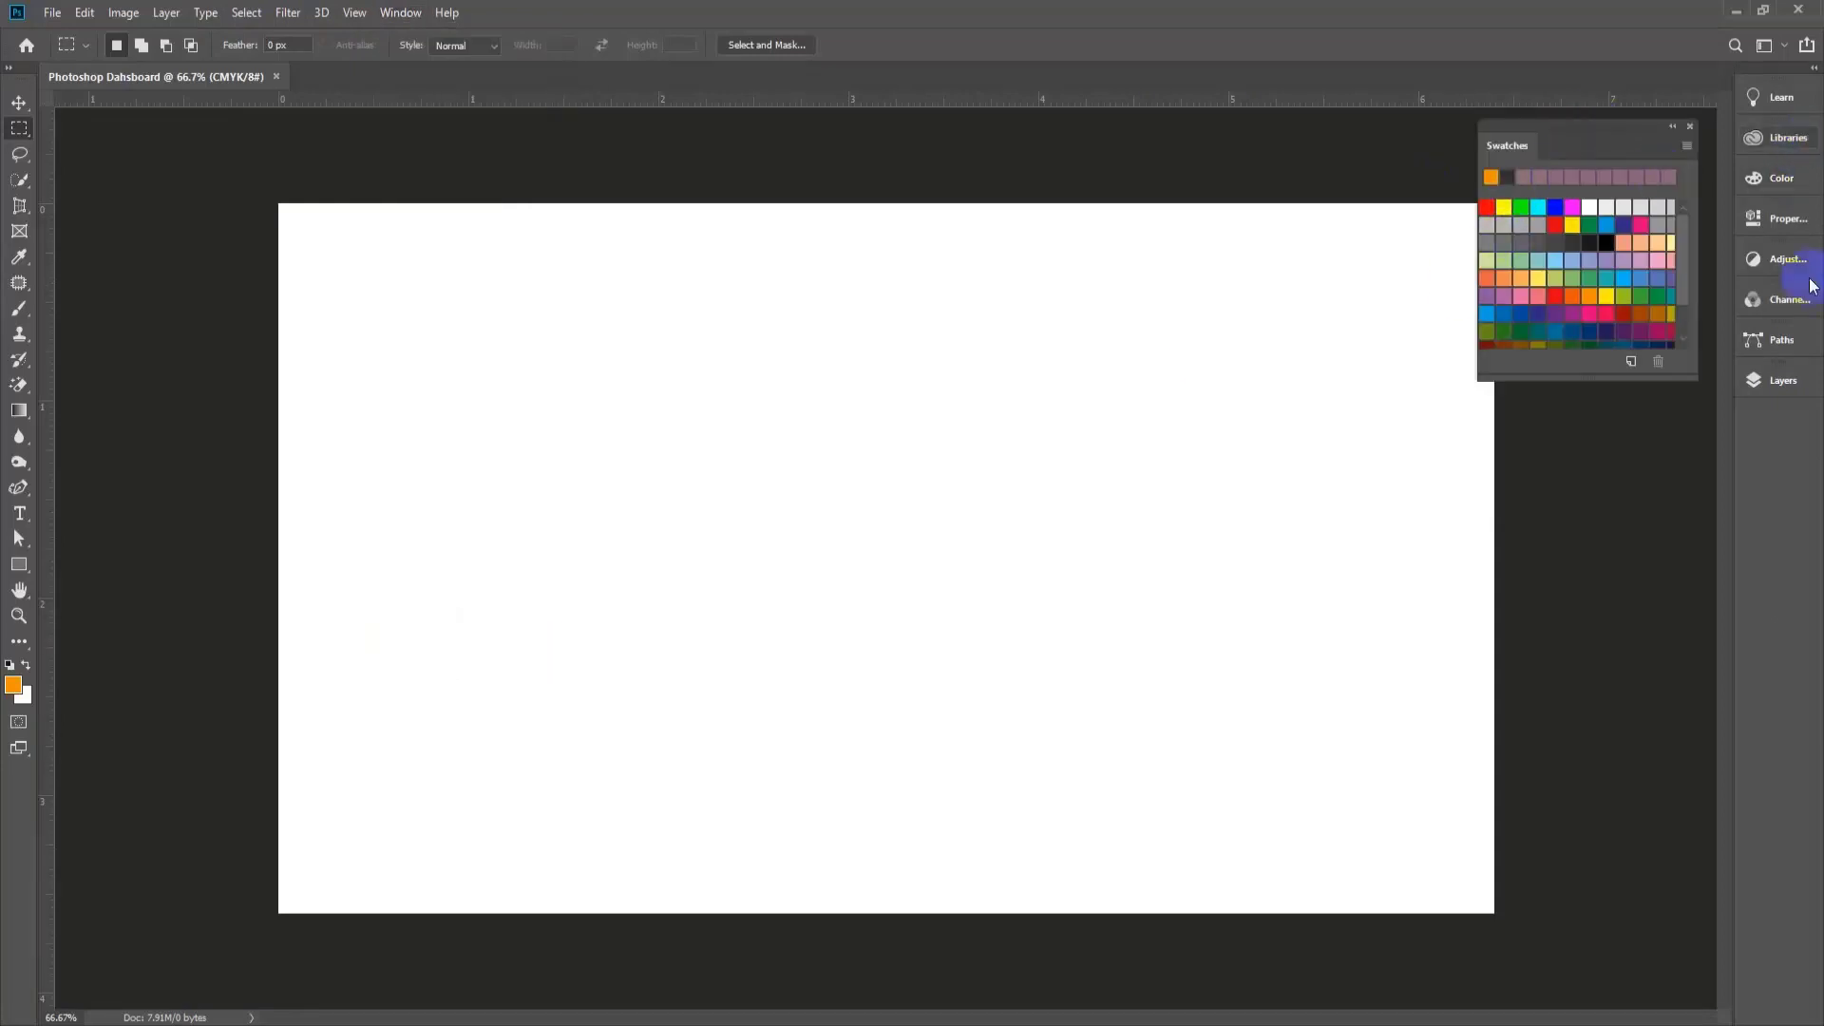
drag(1586, 129, 1796, 154)
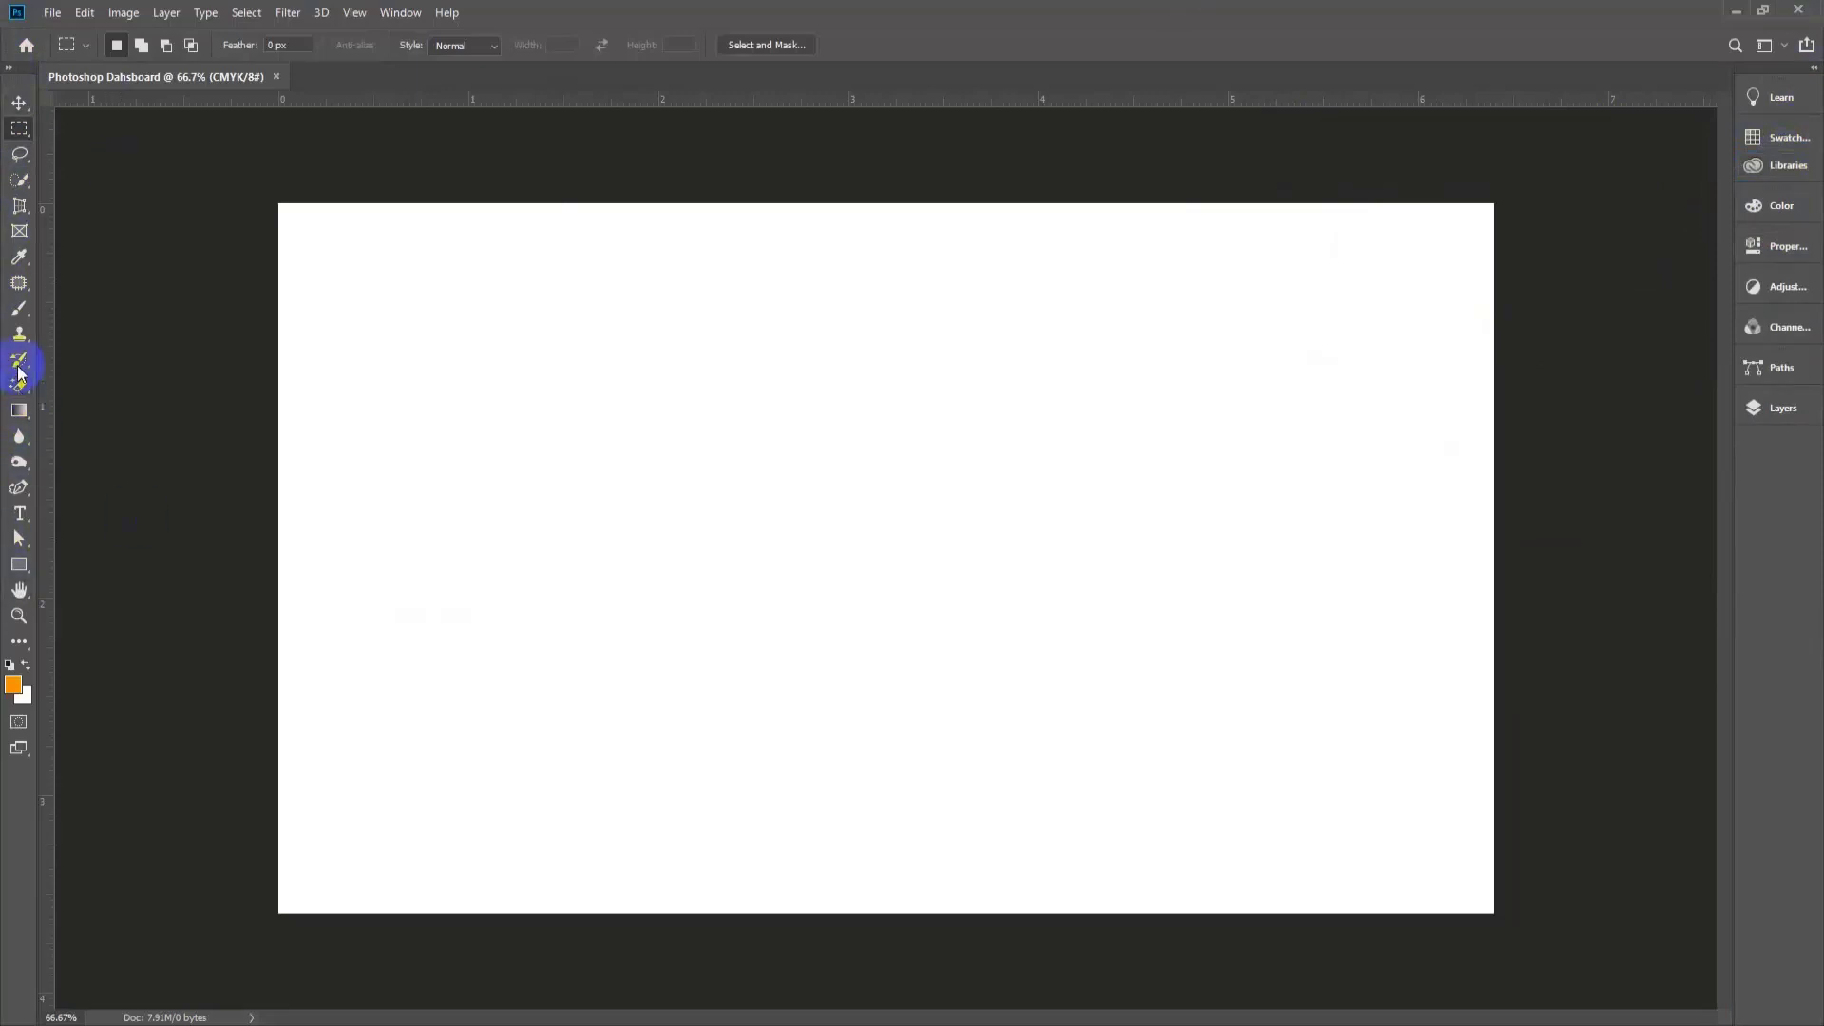
click(9, 67)
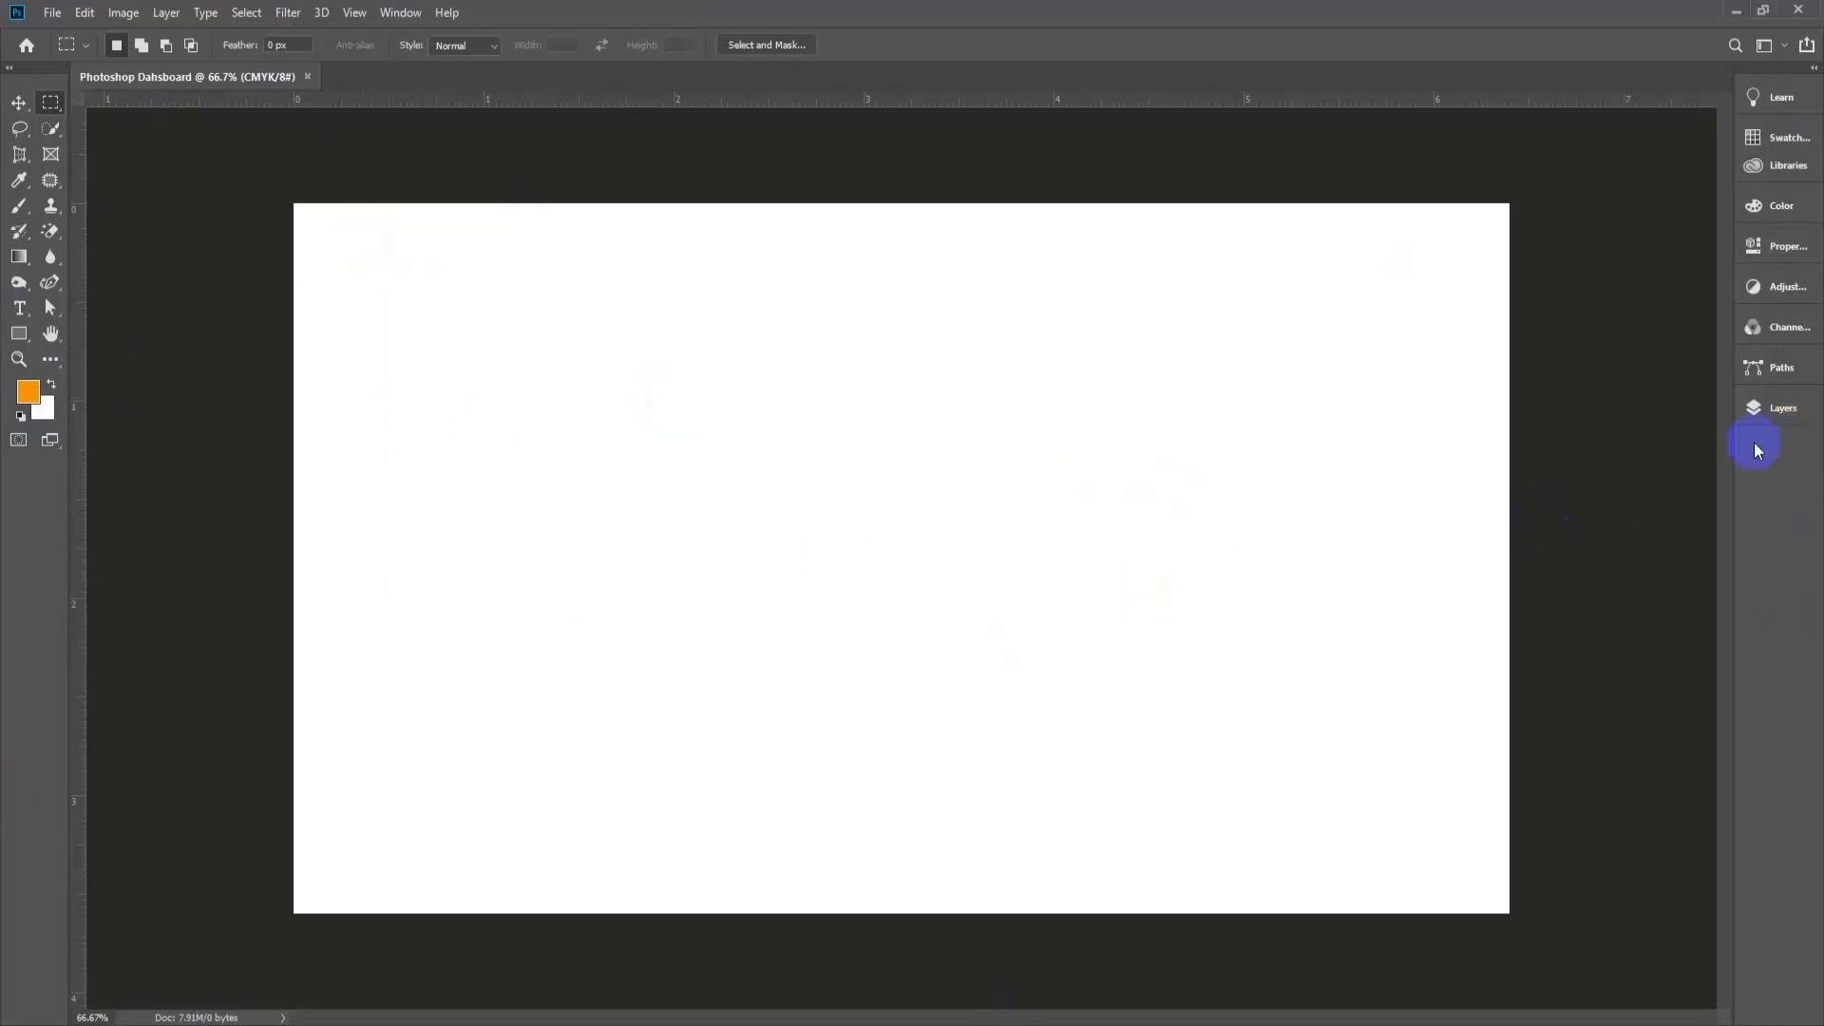
Open the Layers panel from the collapsed column and extend its height down to about the canvas's lower edge.
click(1778, 410)
click(1774, 409)
click(1774, 410)
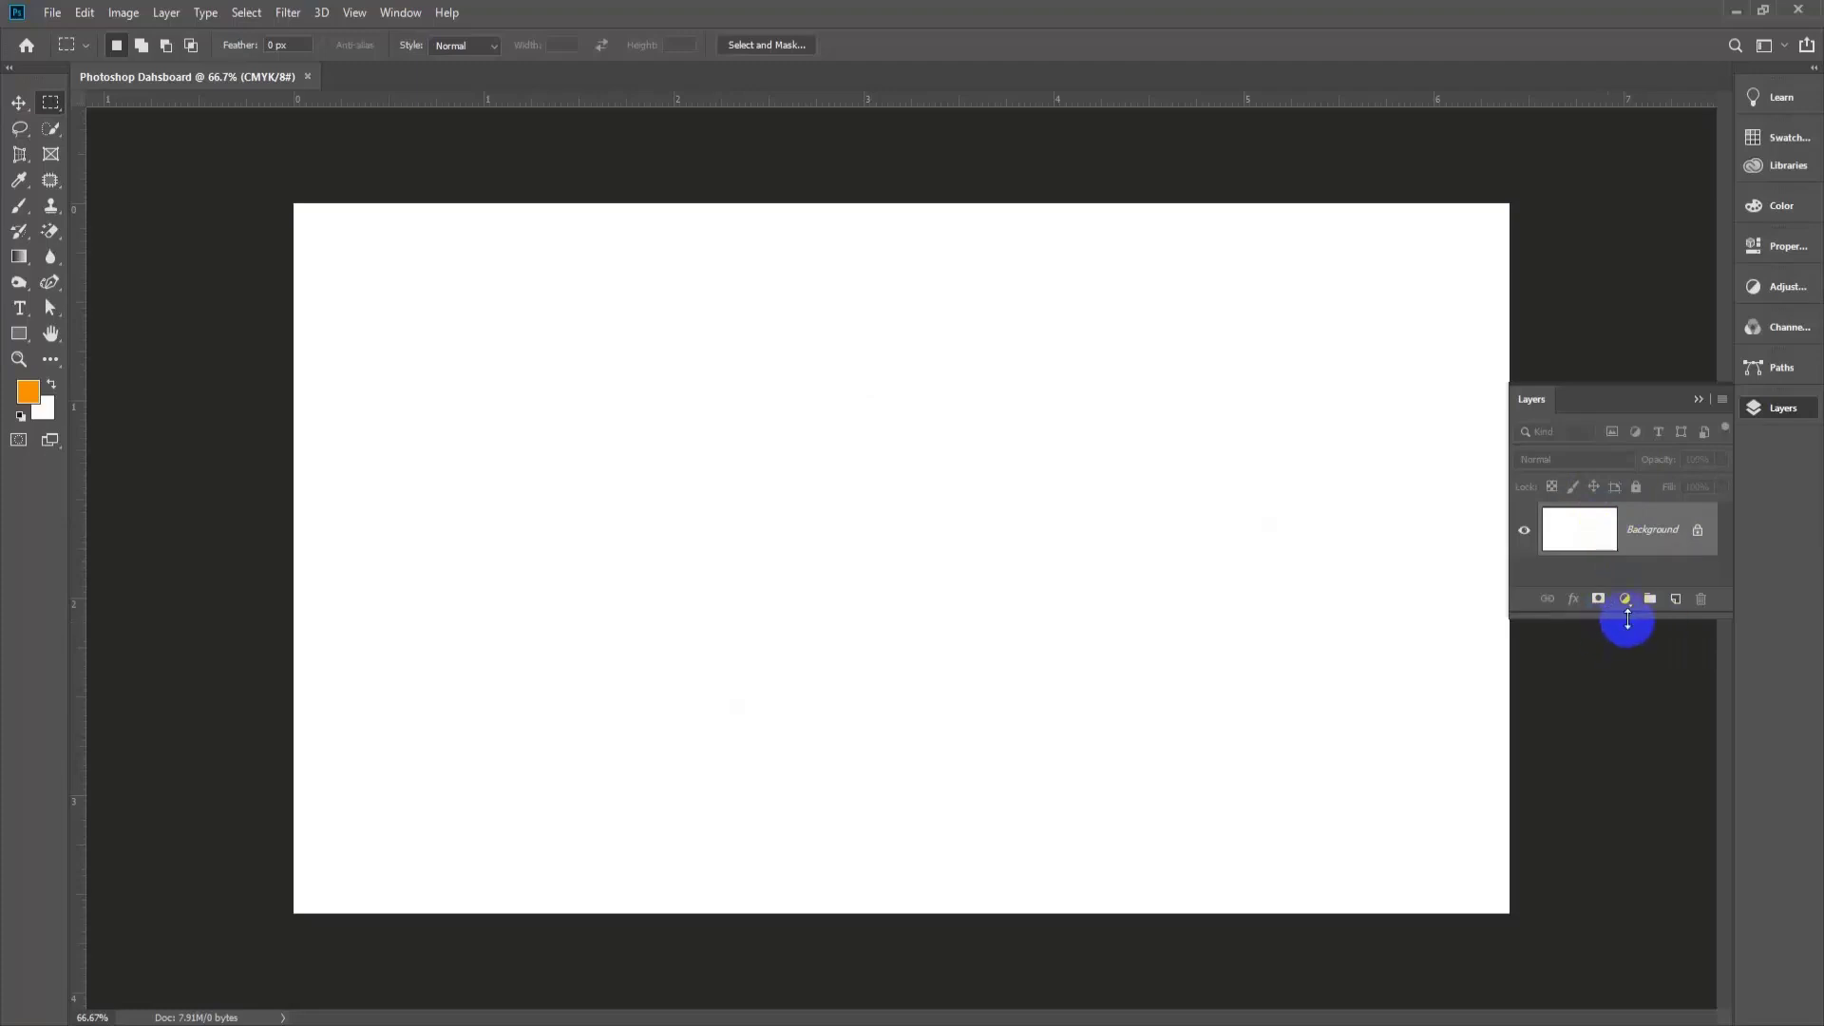
drag(1627, 619, 1673, 928)
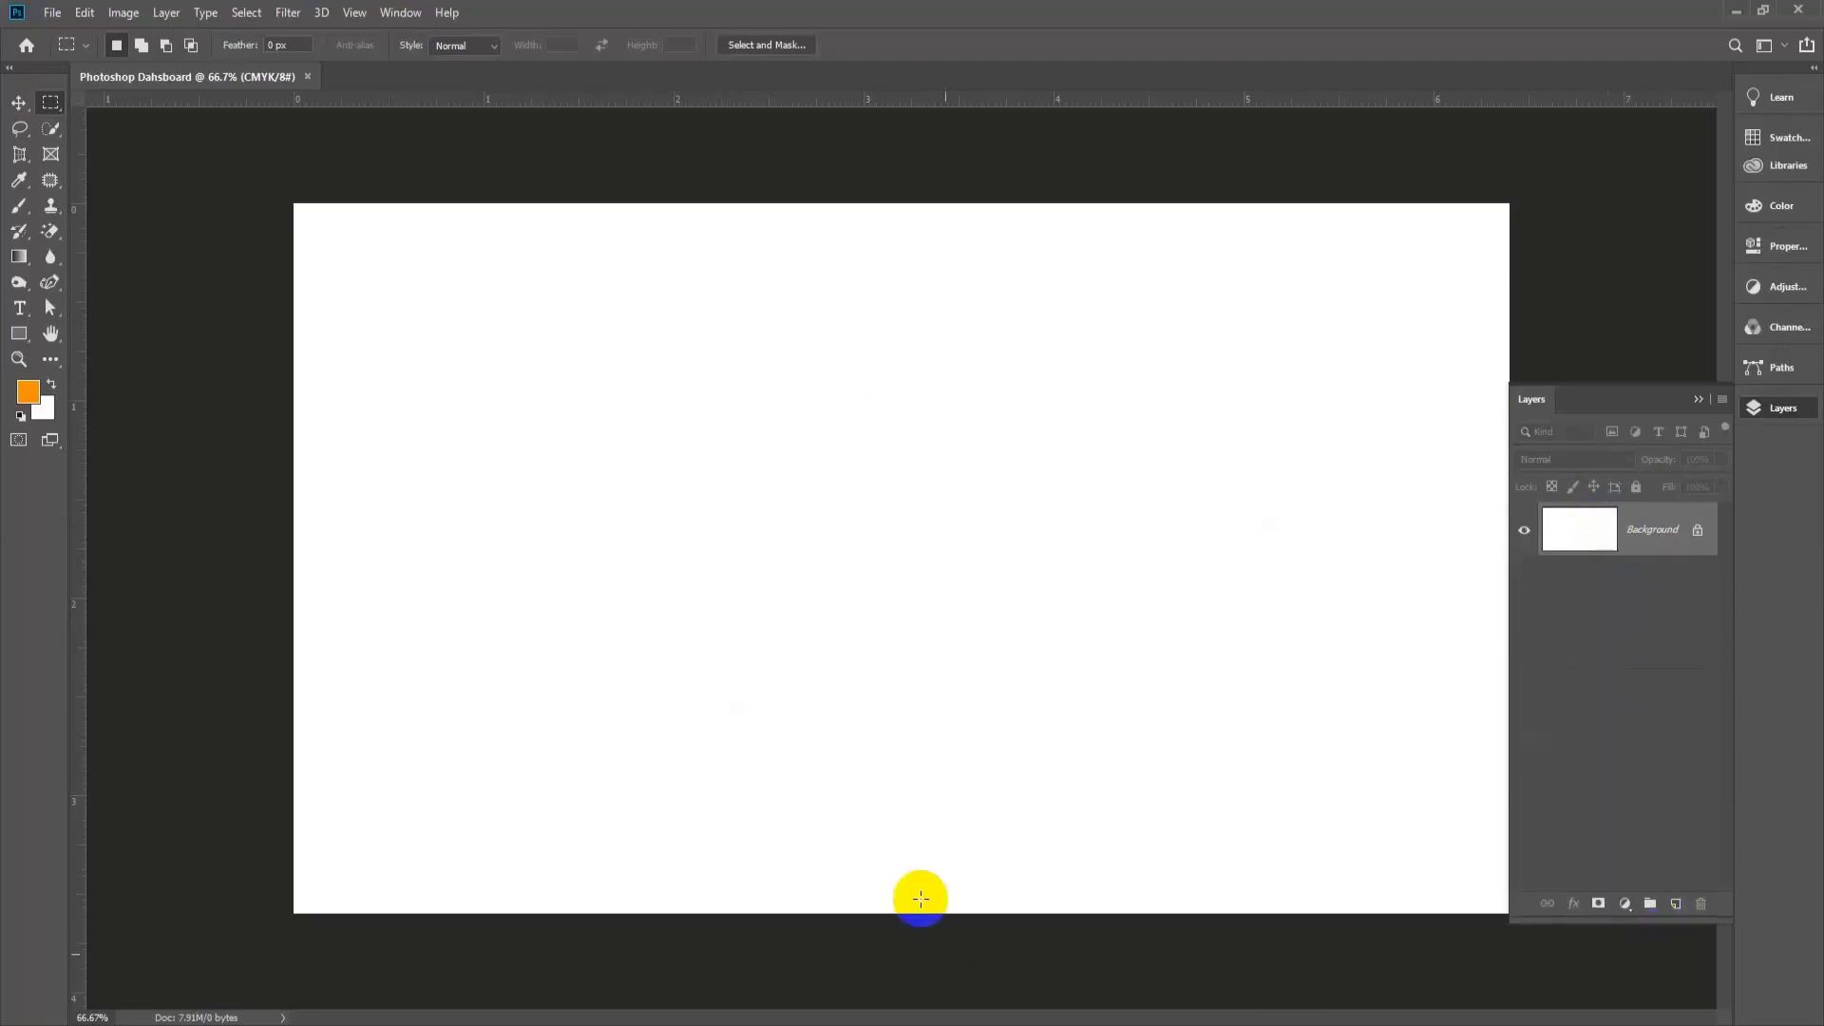
click(1500, 714)
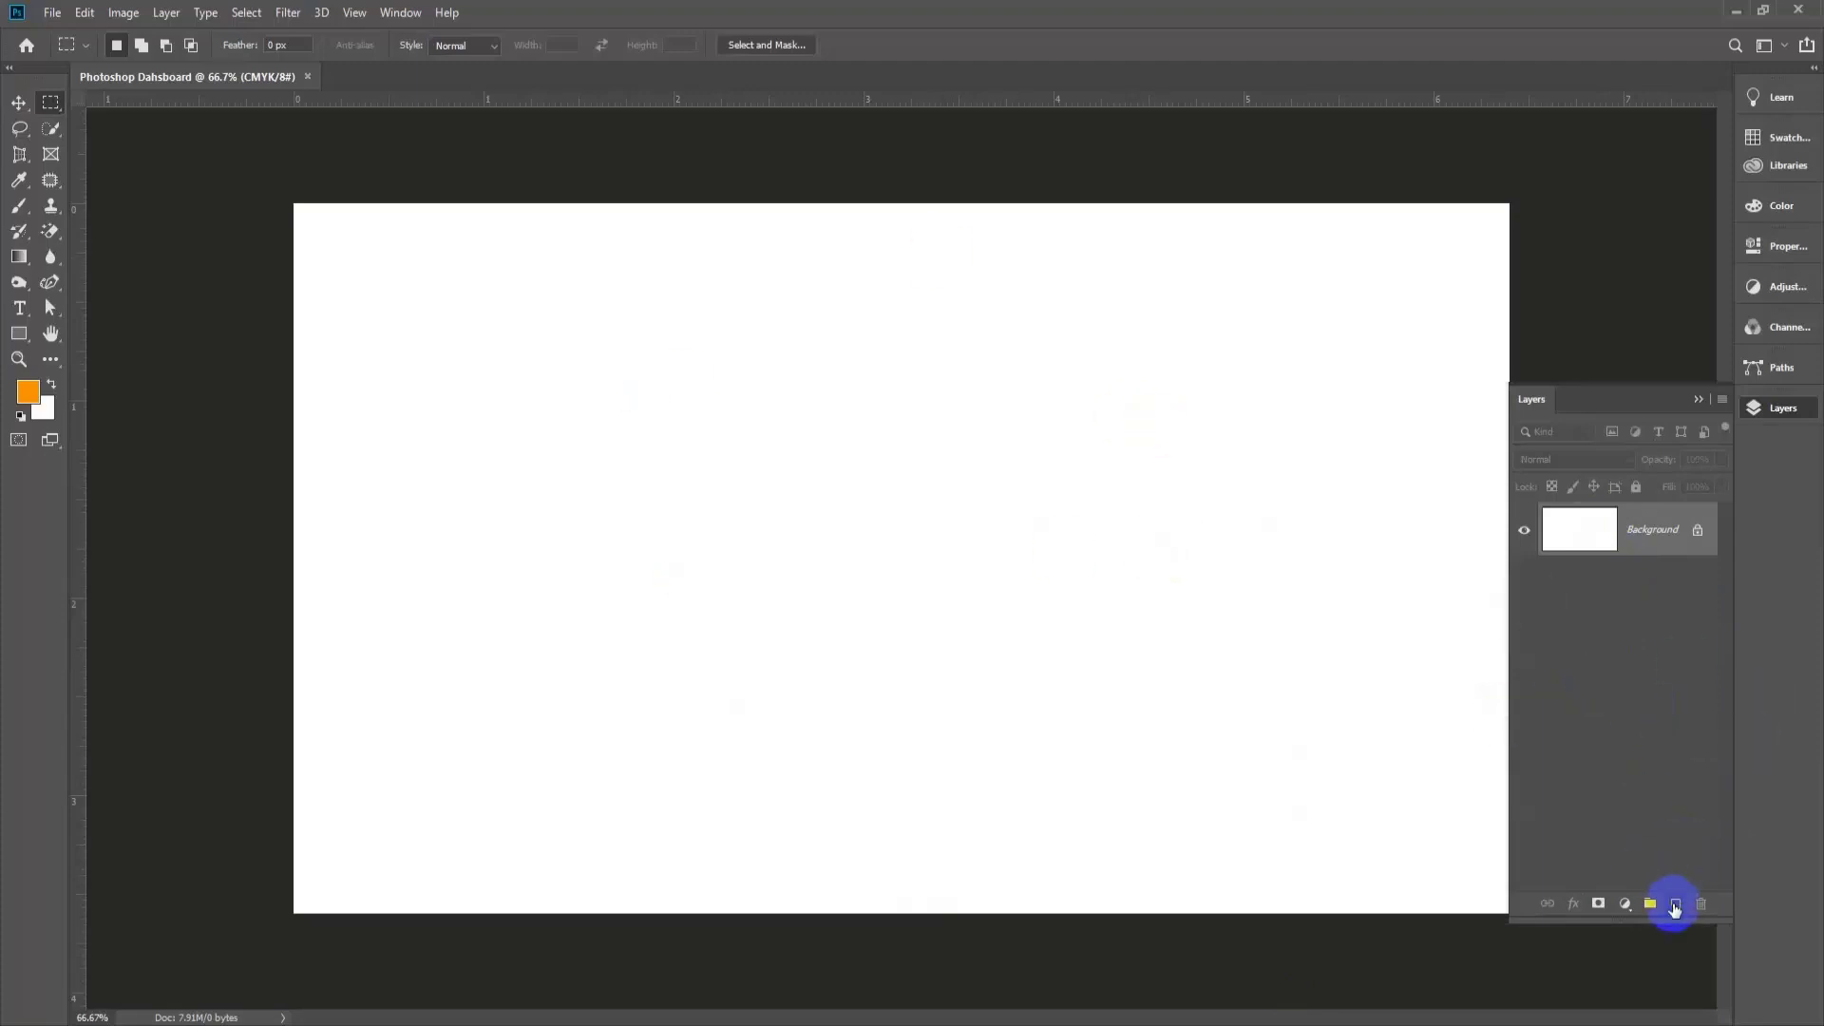
Add five empty layers above Background, trying once to move the Background layer above the first new layer.
click(1677, 905)
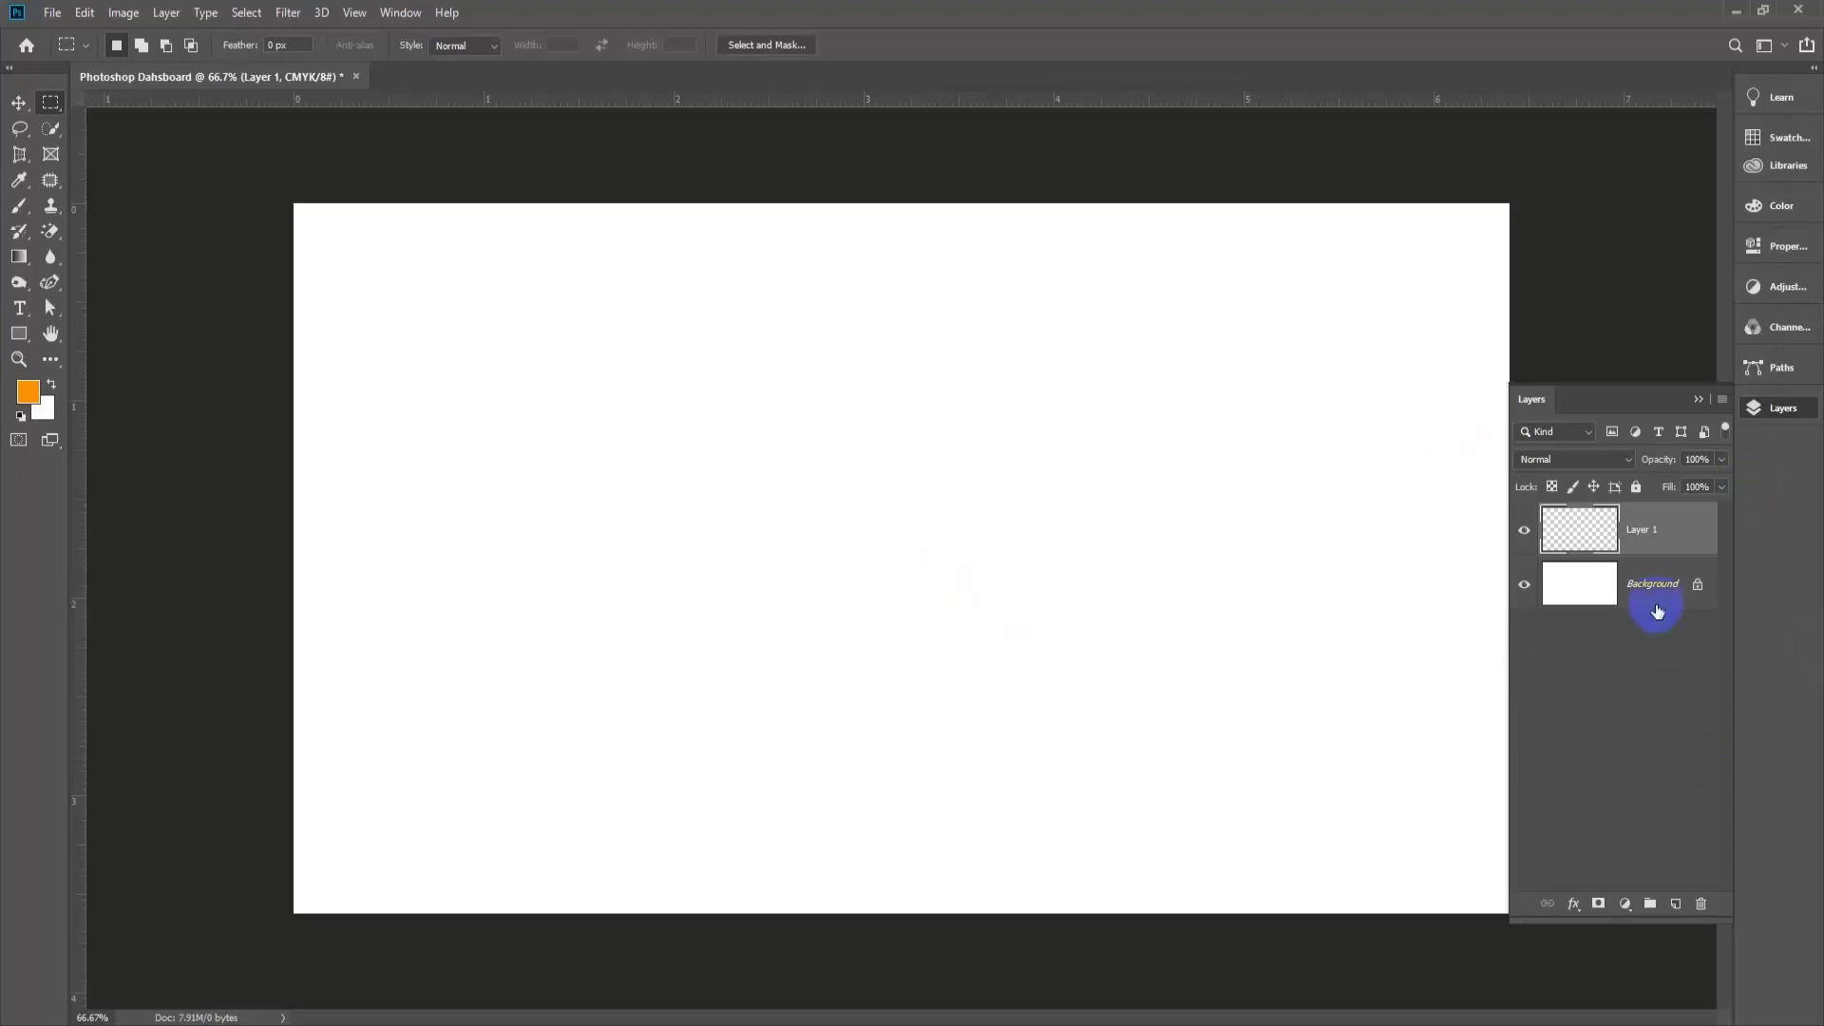
drag(1619, 599, 1615, 524)
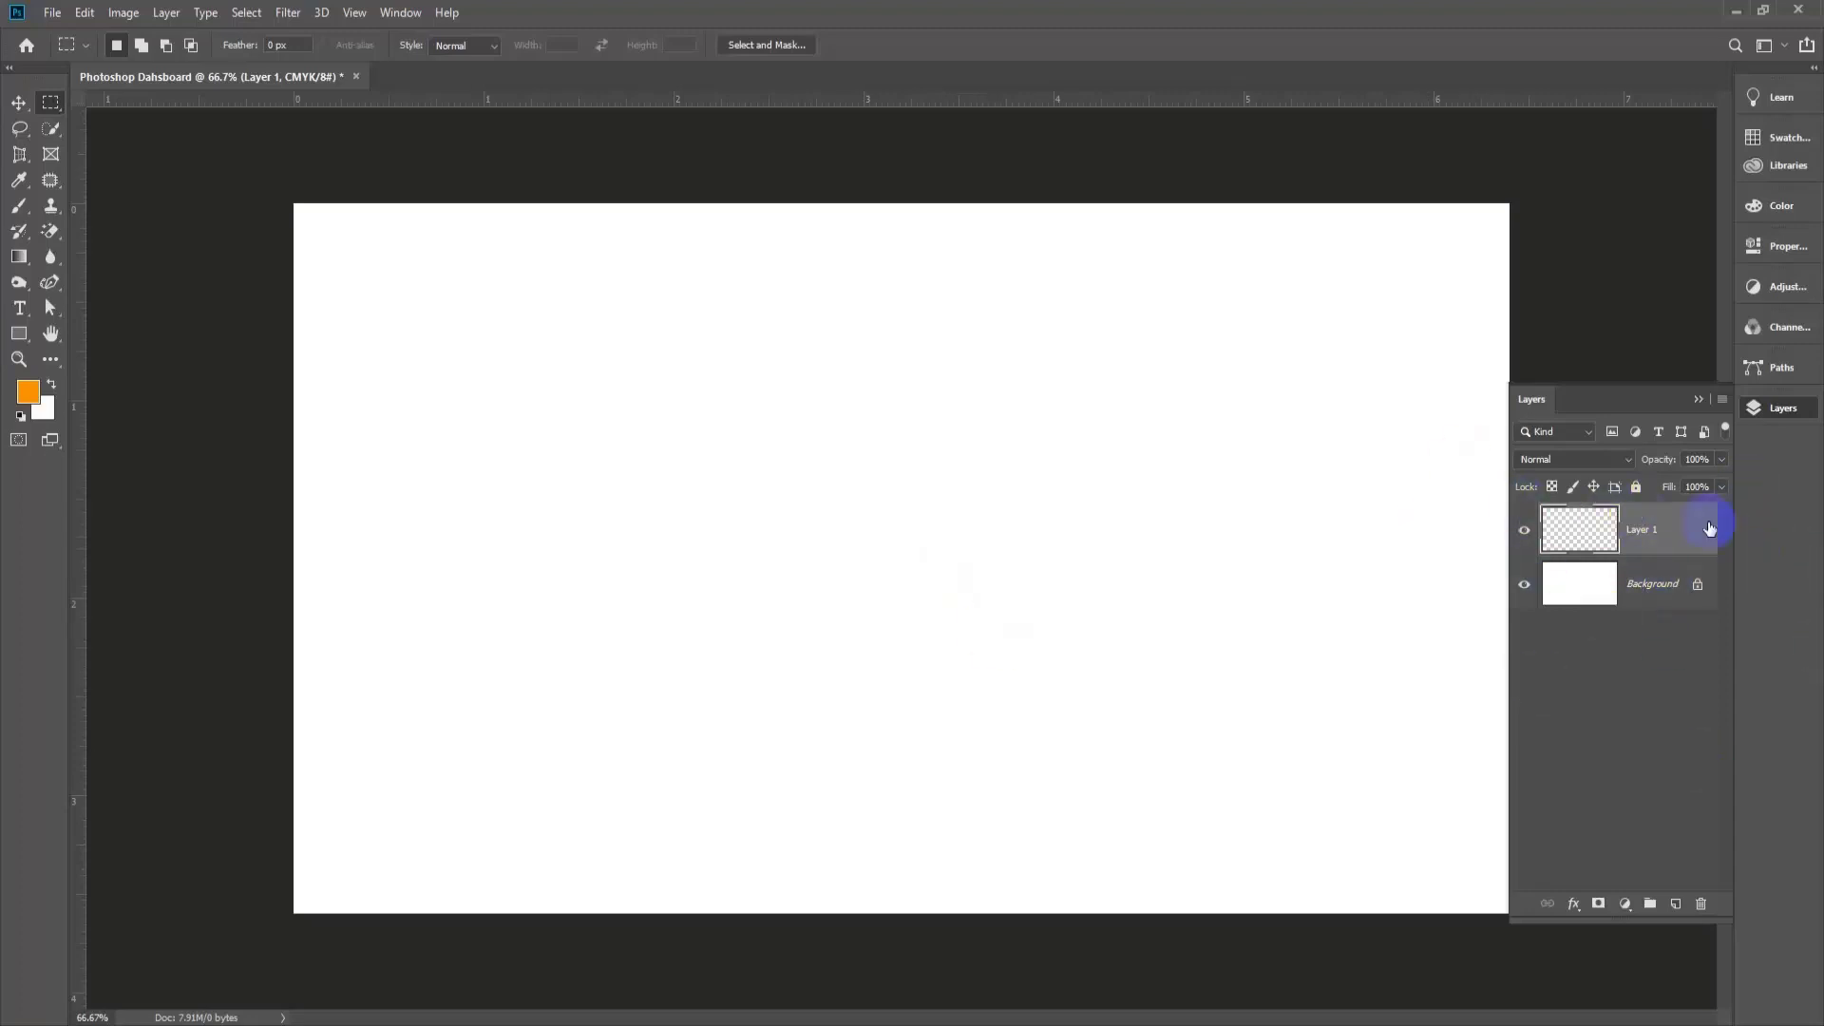
click(1674, 904)
click(1675, 903)
click(1675, 904)
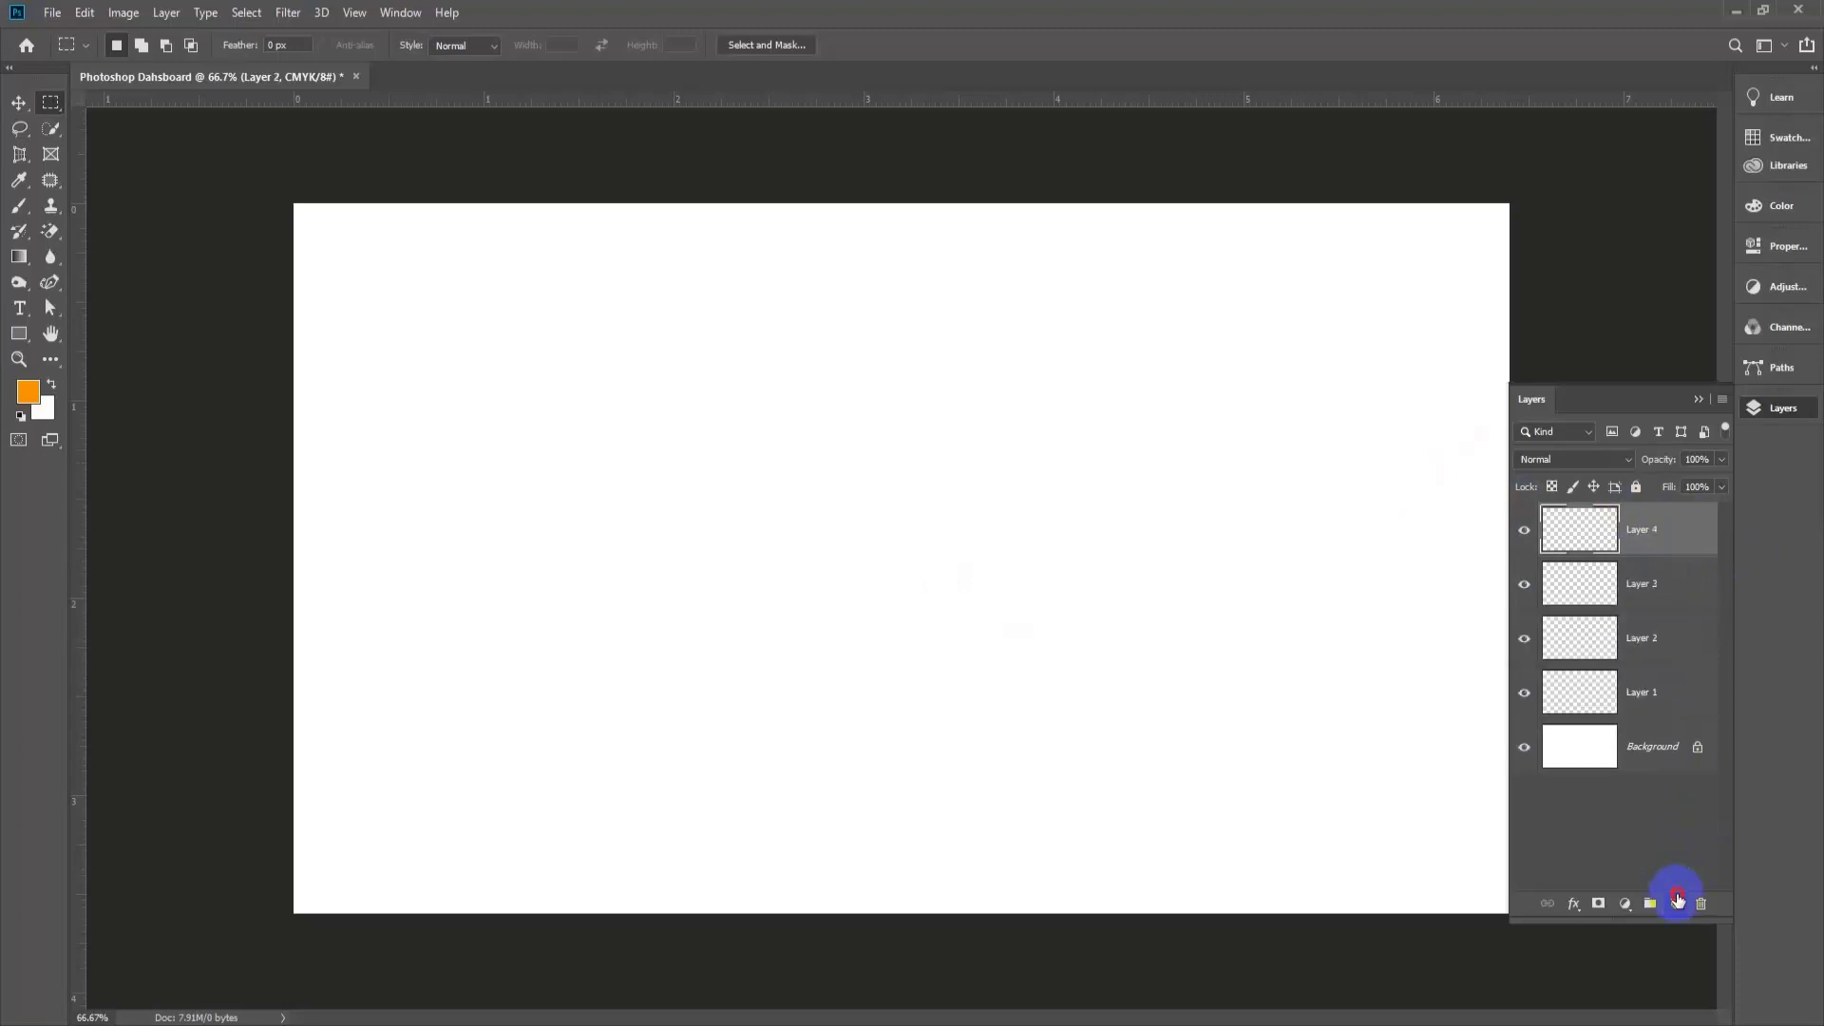
click(1674, 903)
click(1695, 802)
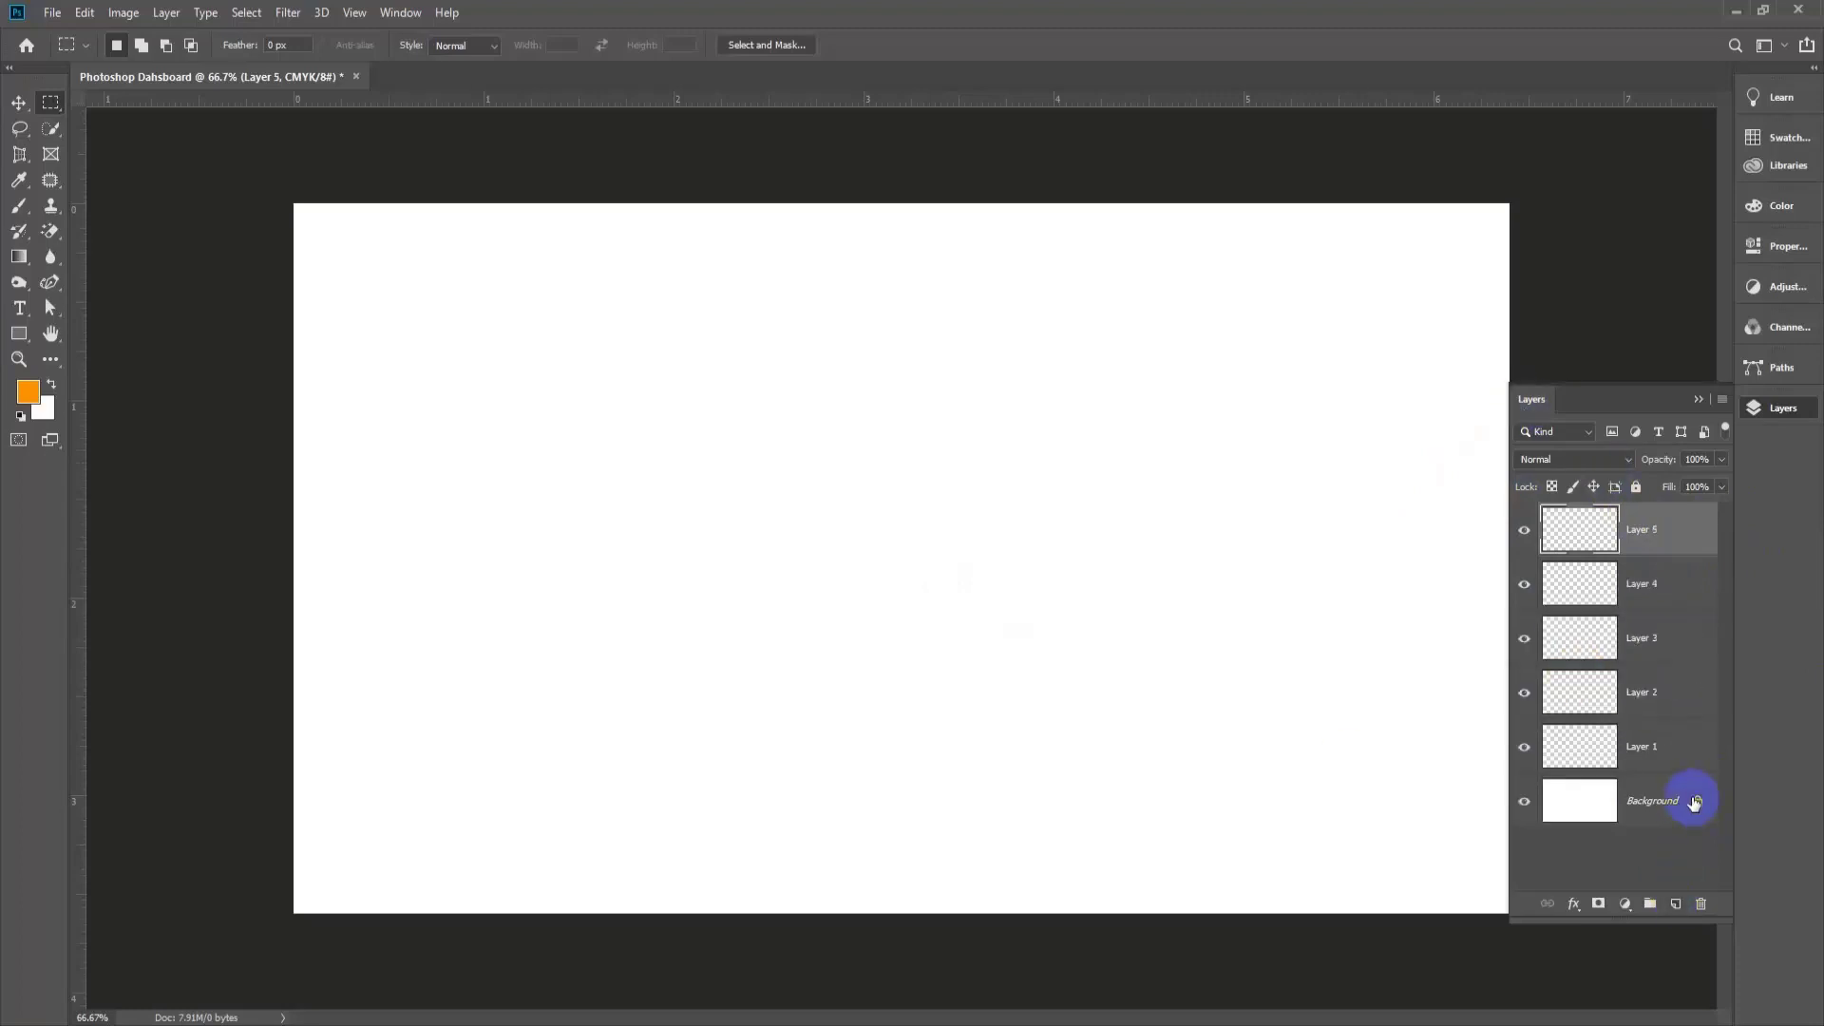
Delete the five empty layers so that only the Background layer is left.
key(Delete)
key(Delete)
key(Delete)
key(Delete)
key(Delete)
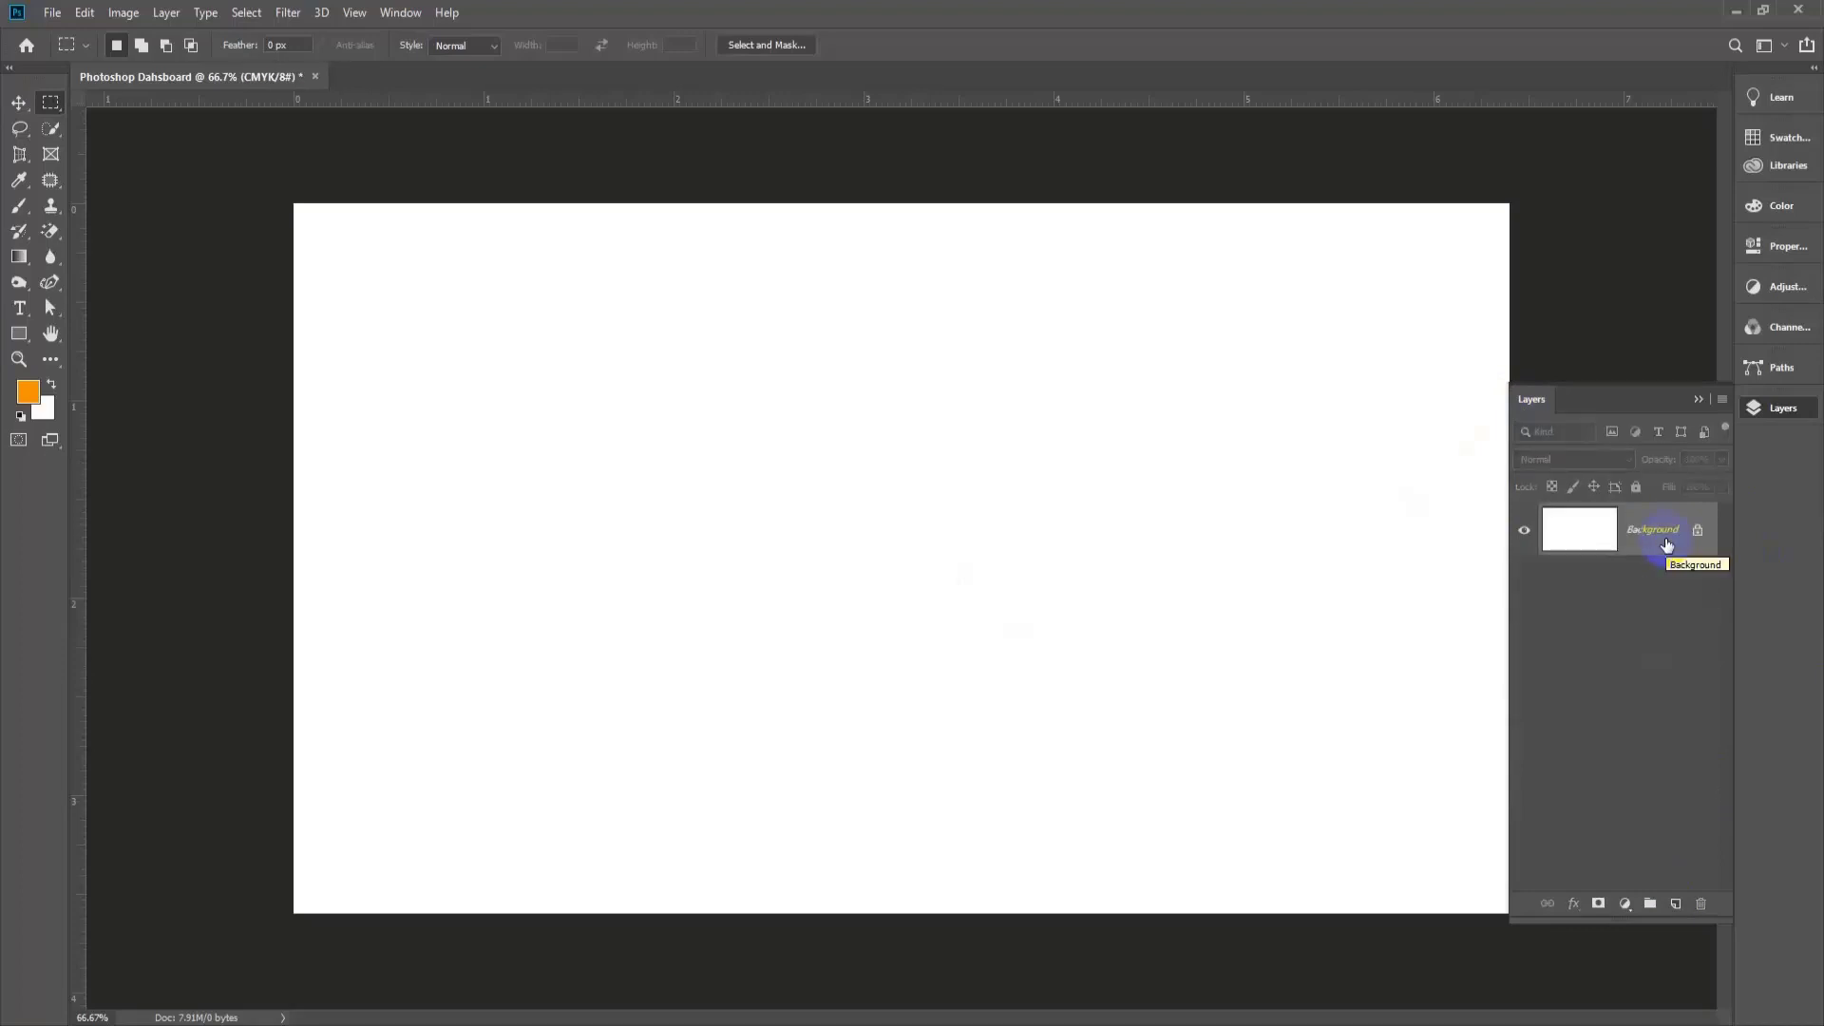
Swap the foreground and background colors back and forth, ending with orange as the foreground.
click(1577, 529)
click(37, 410)
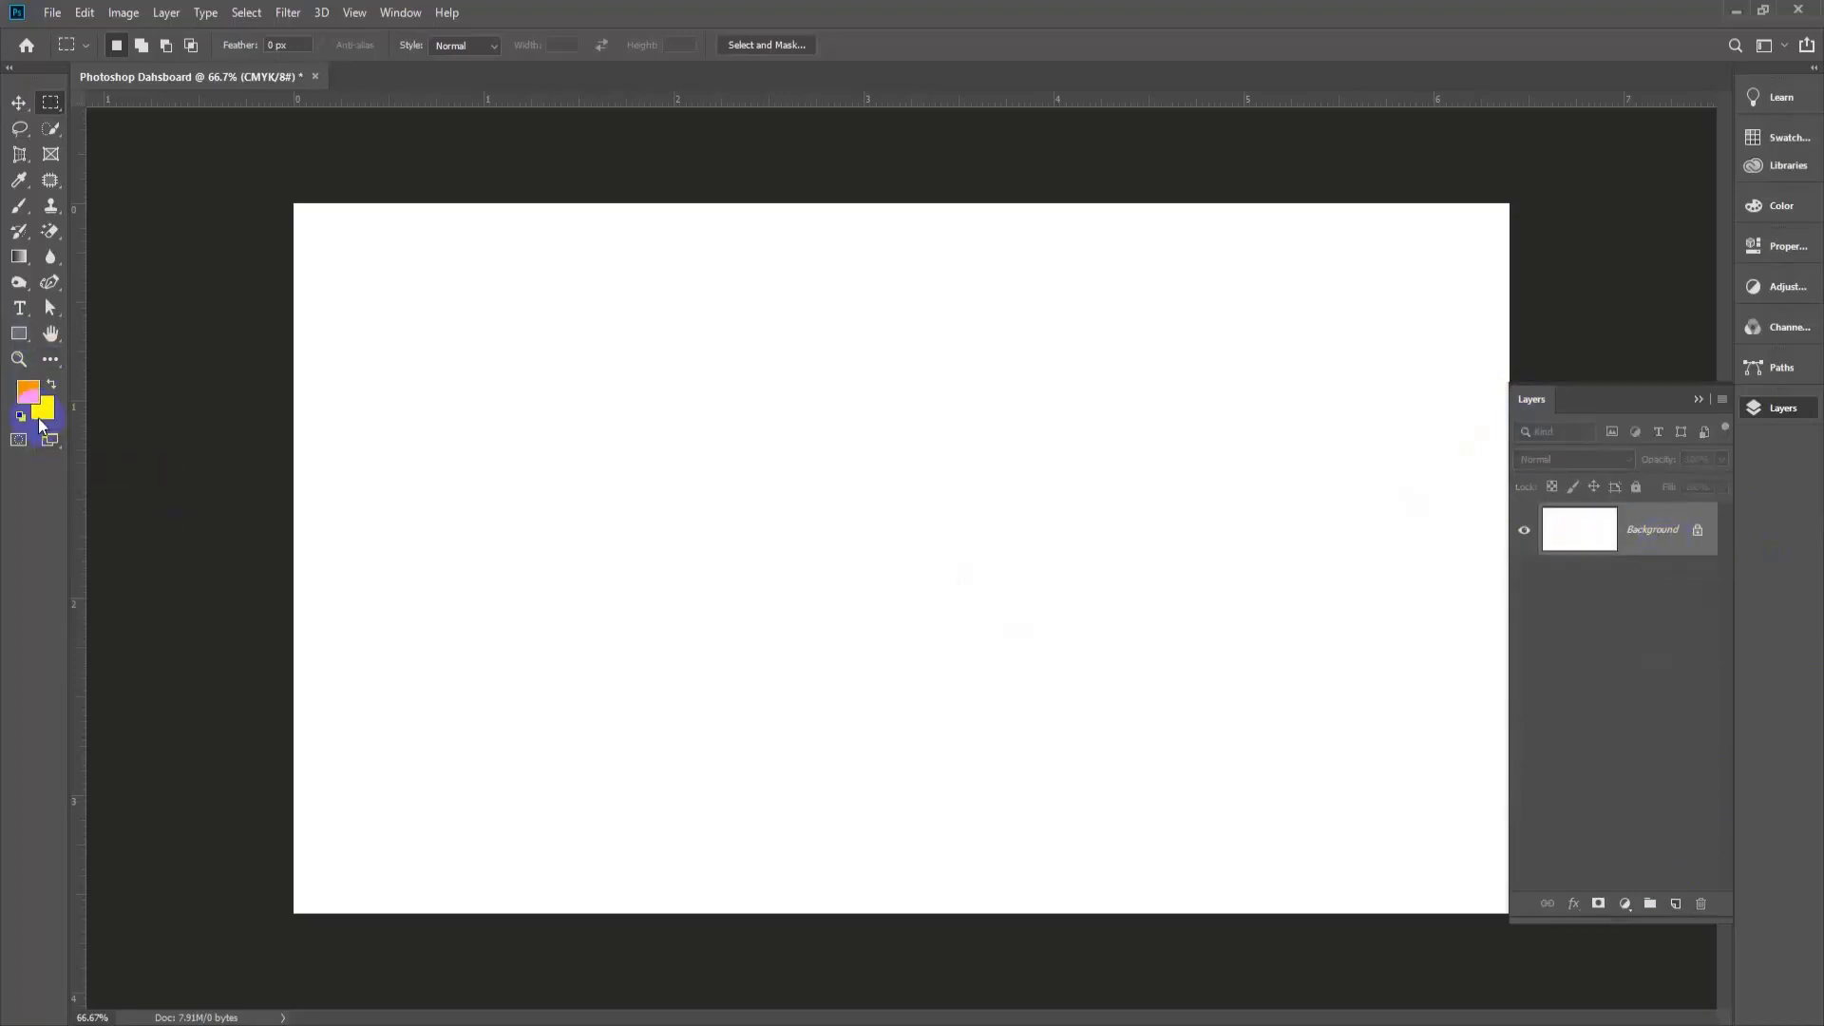
click(50, 384)
click(50, 384)
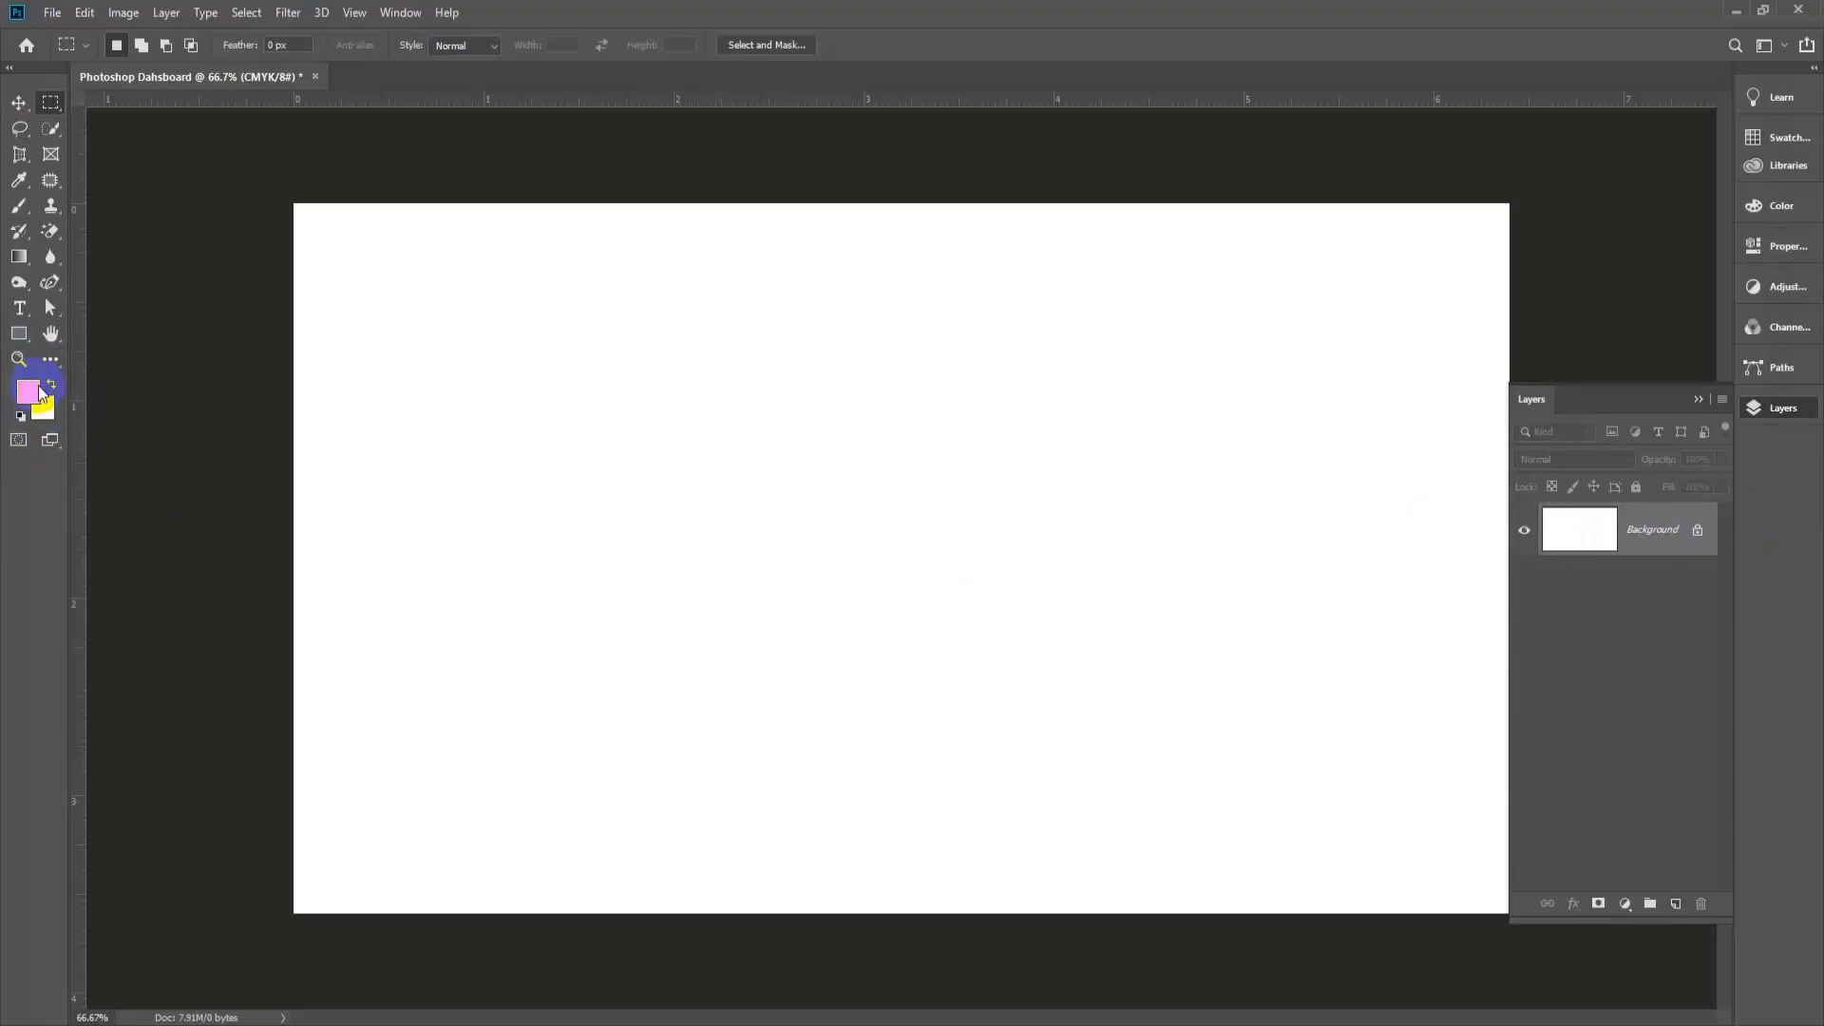
click(51, 385)
click(28, 402)
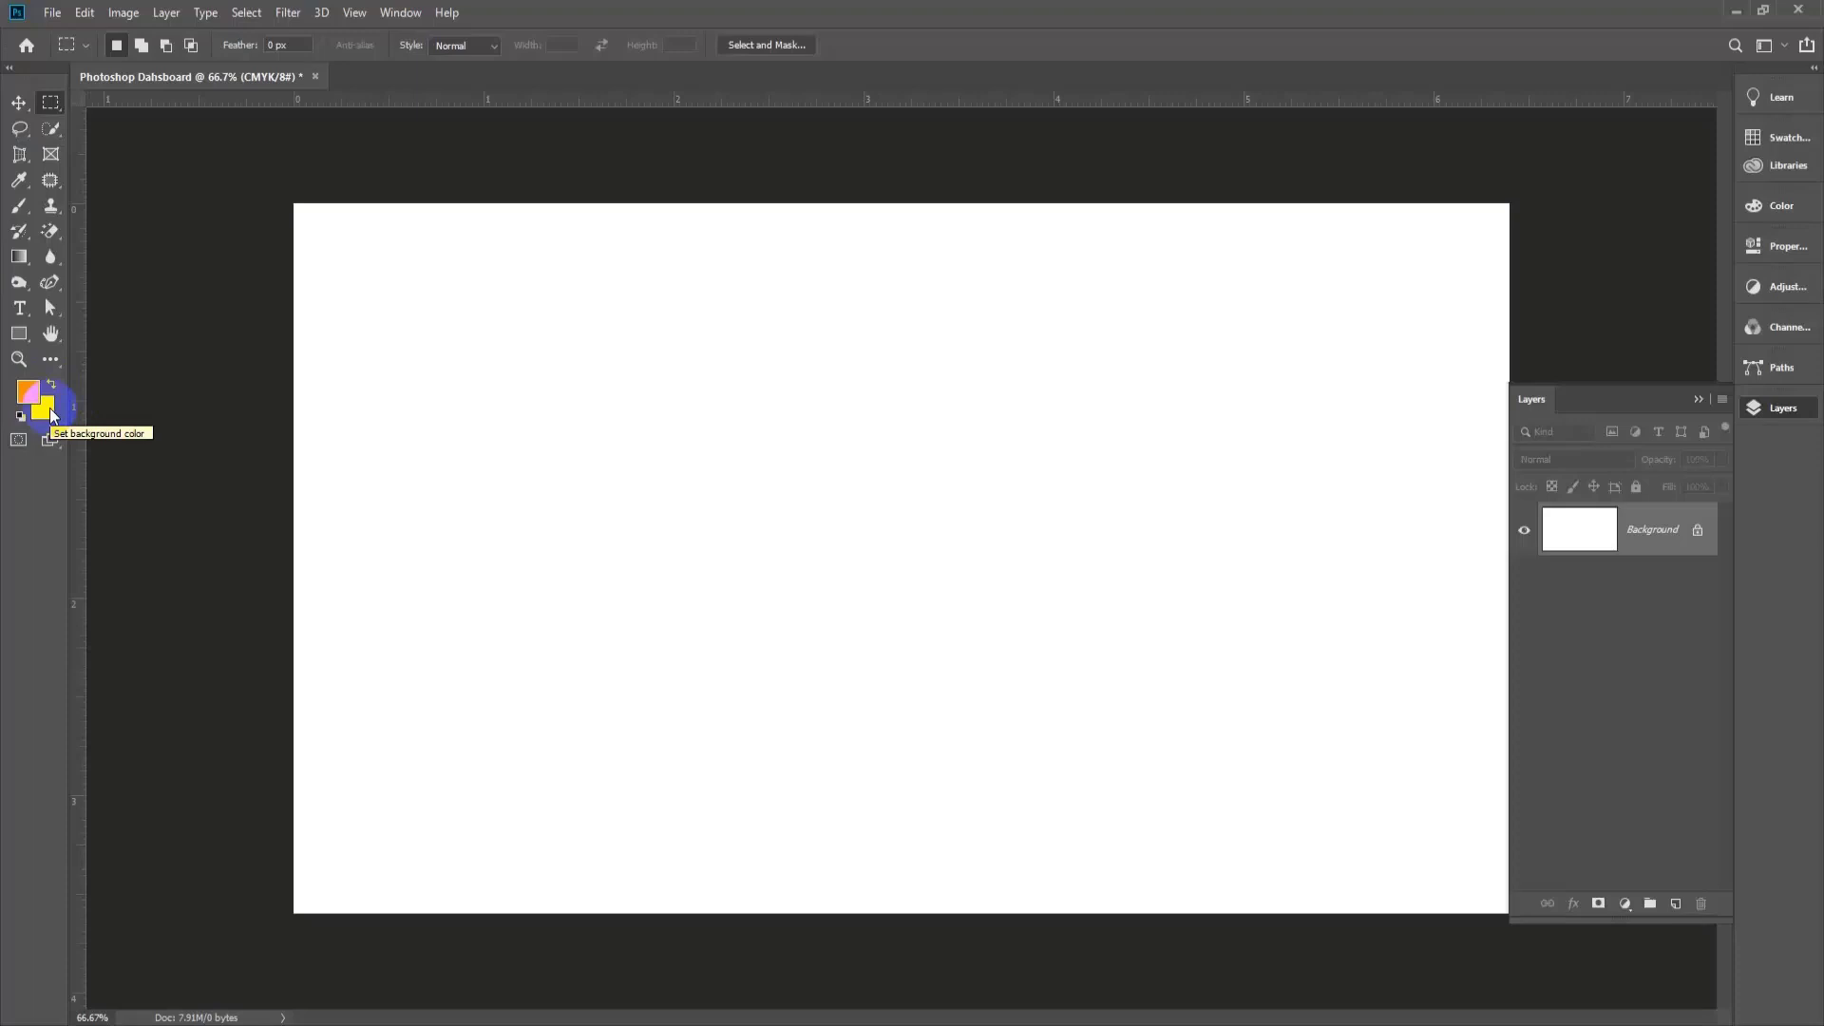
Set the foreground color to the pink c93775 in the Color Picker.
click(26, 400)
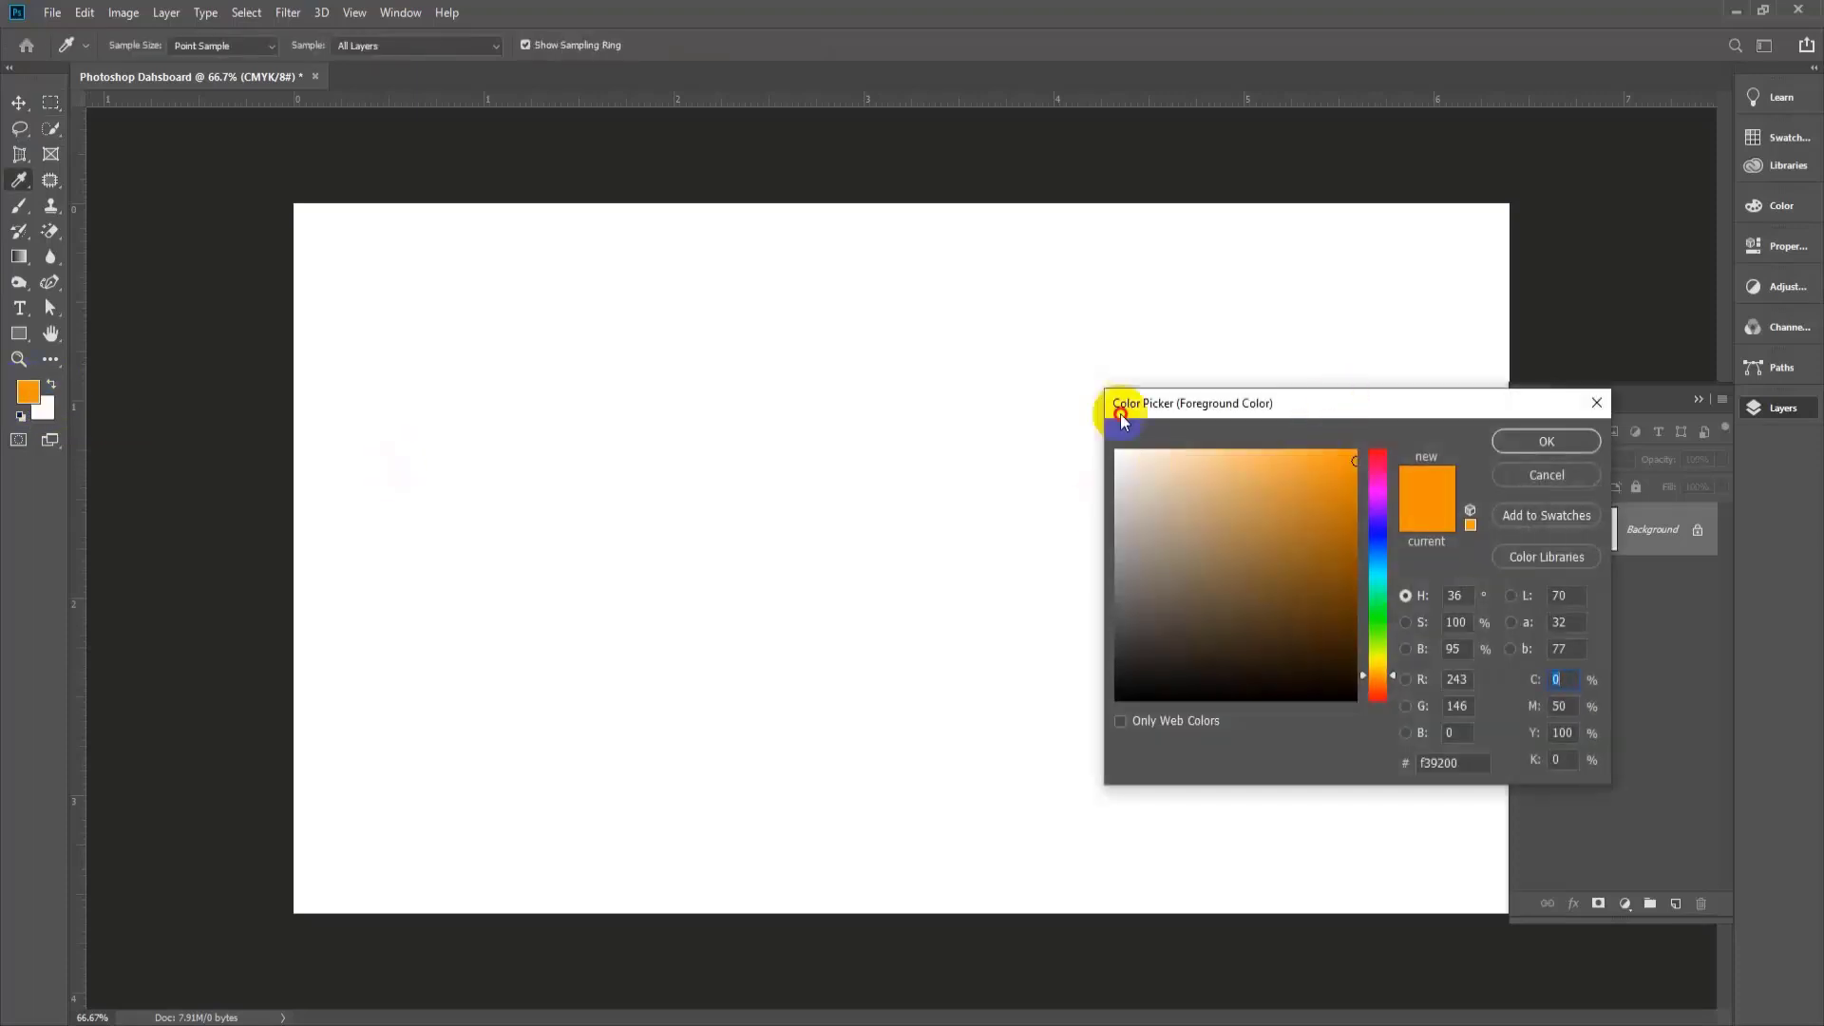
drag(1121, 415, 652, 332)
click(909, 384)
click(822, 418)
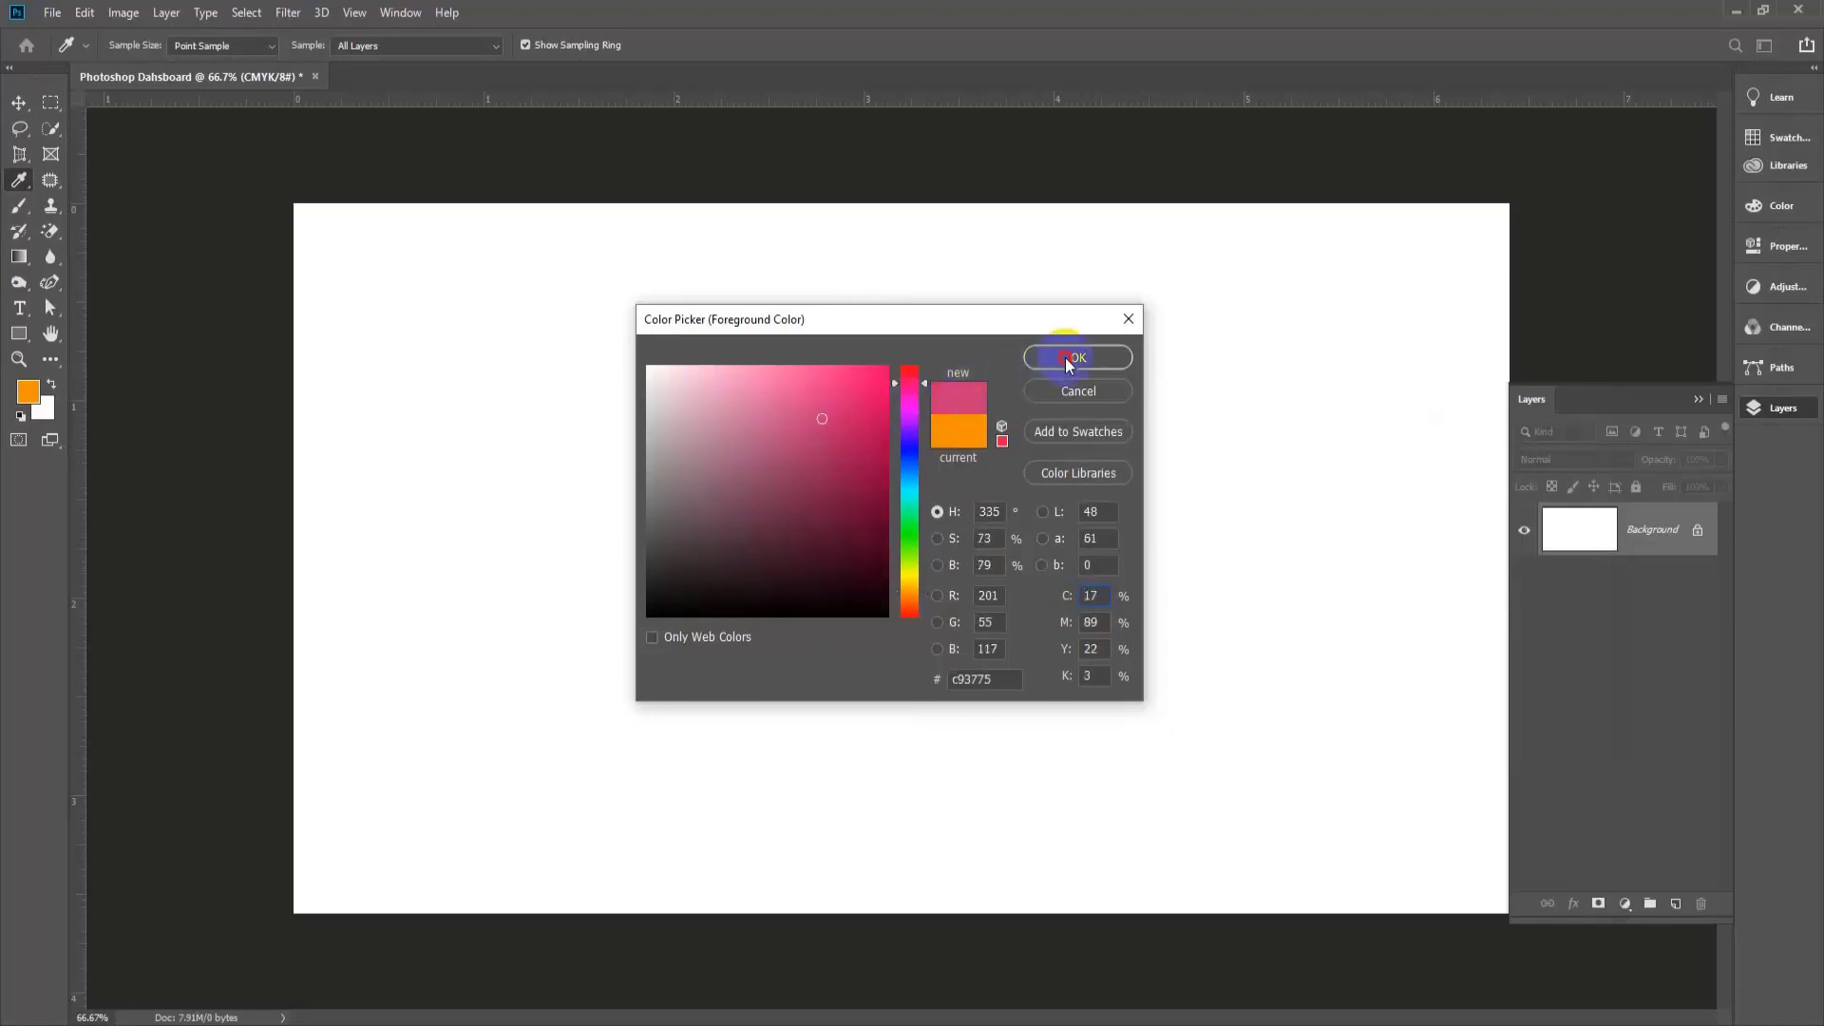
click(1075, 357)
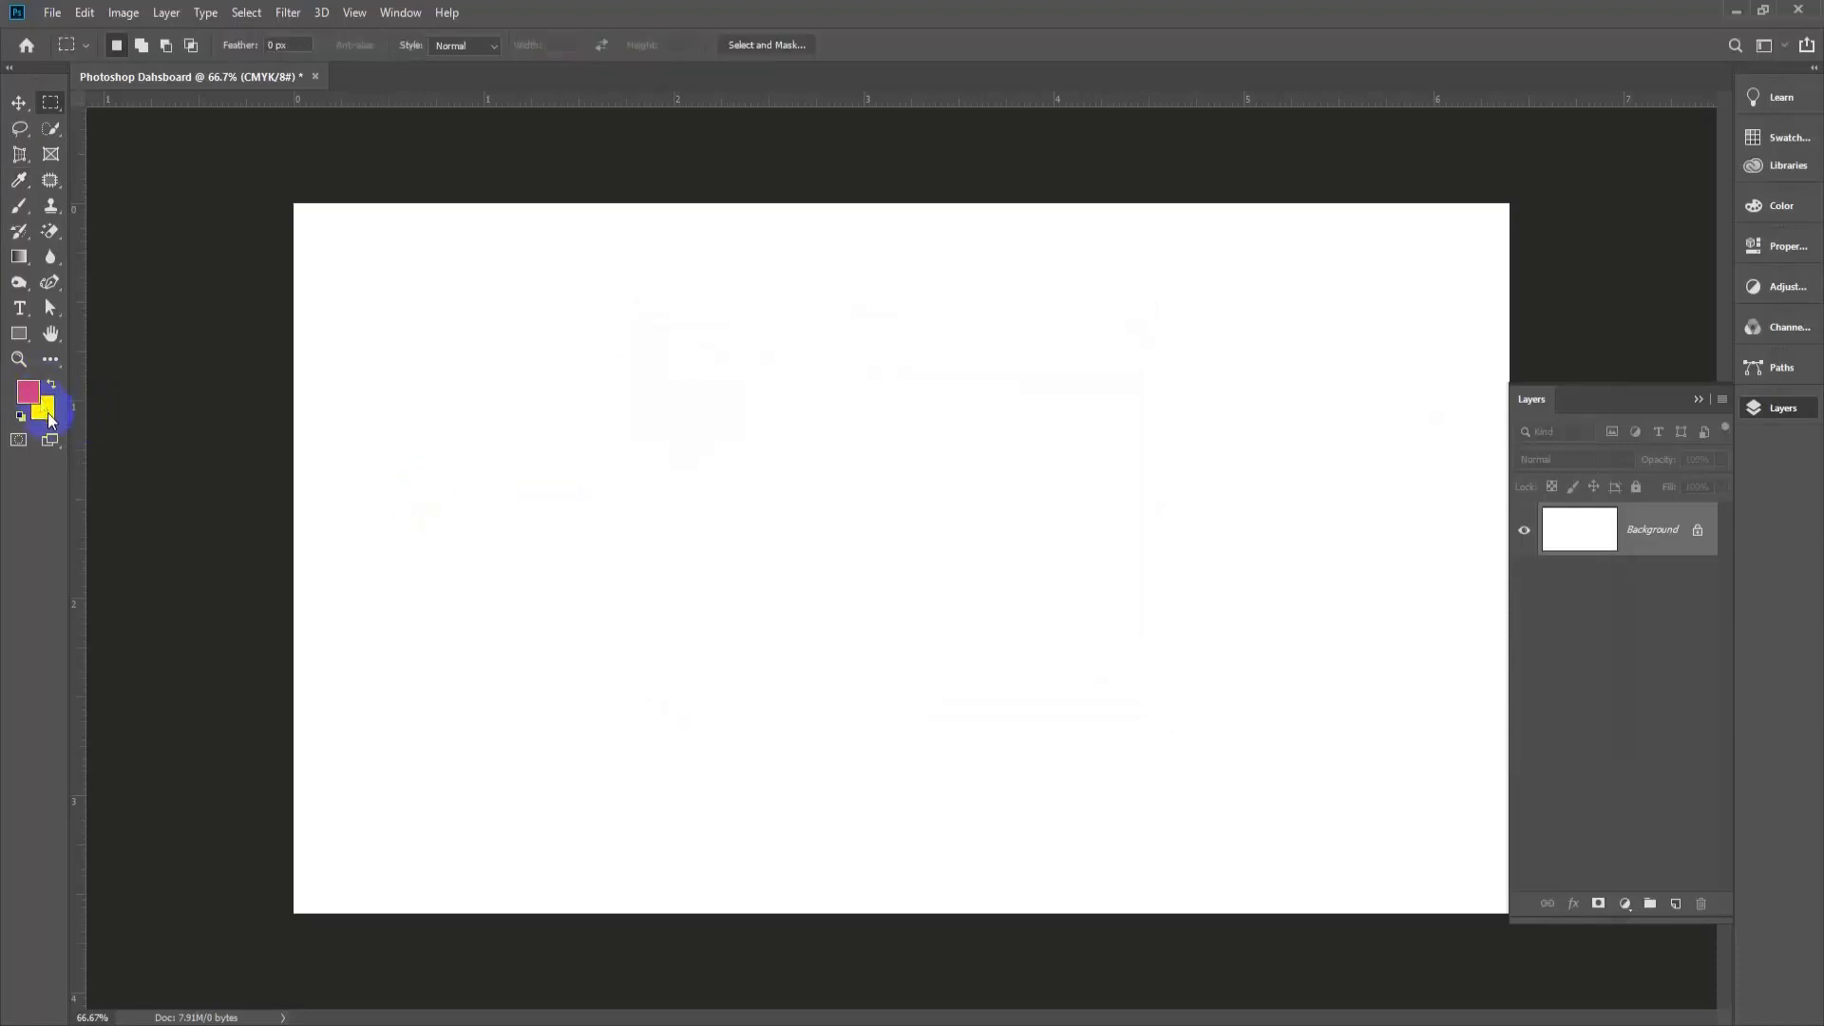
Set the background color to a dark blue, and swap the two colors once and back again.
click(48, 413)
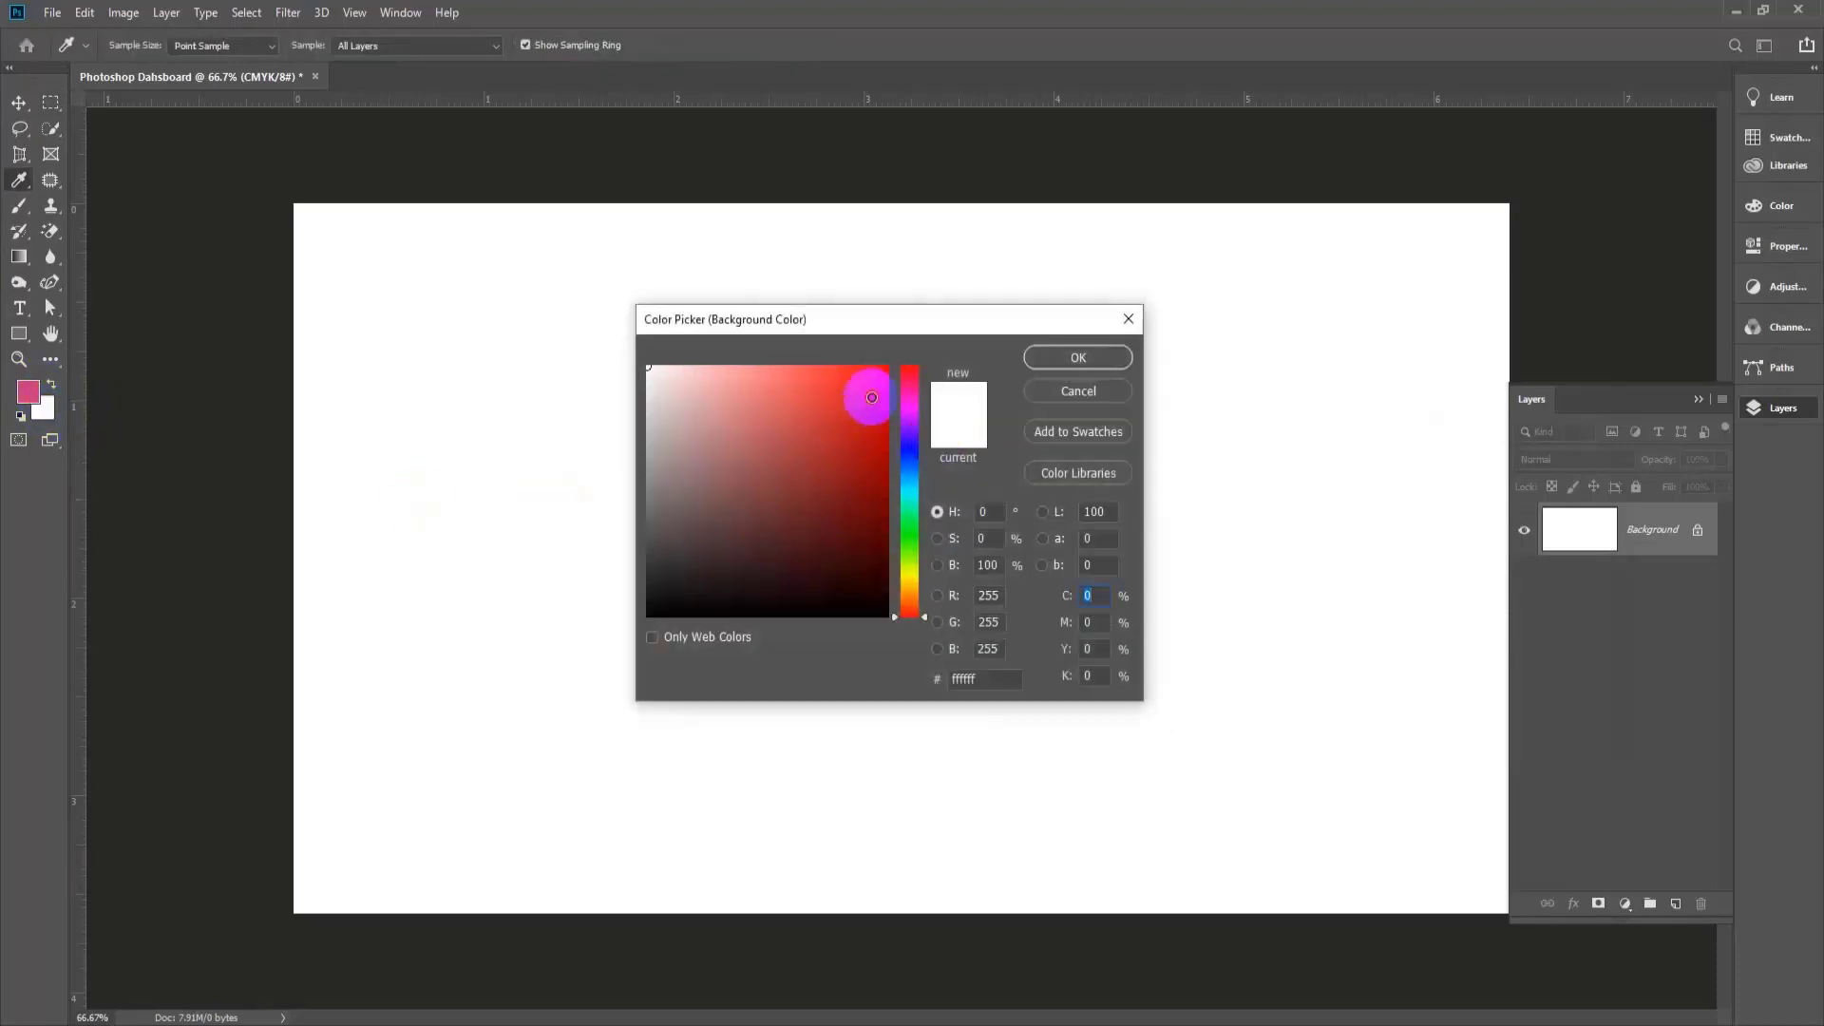
click(874, 386)
click(909, 456)
click(820, 458)
click(1075, 358)
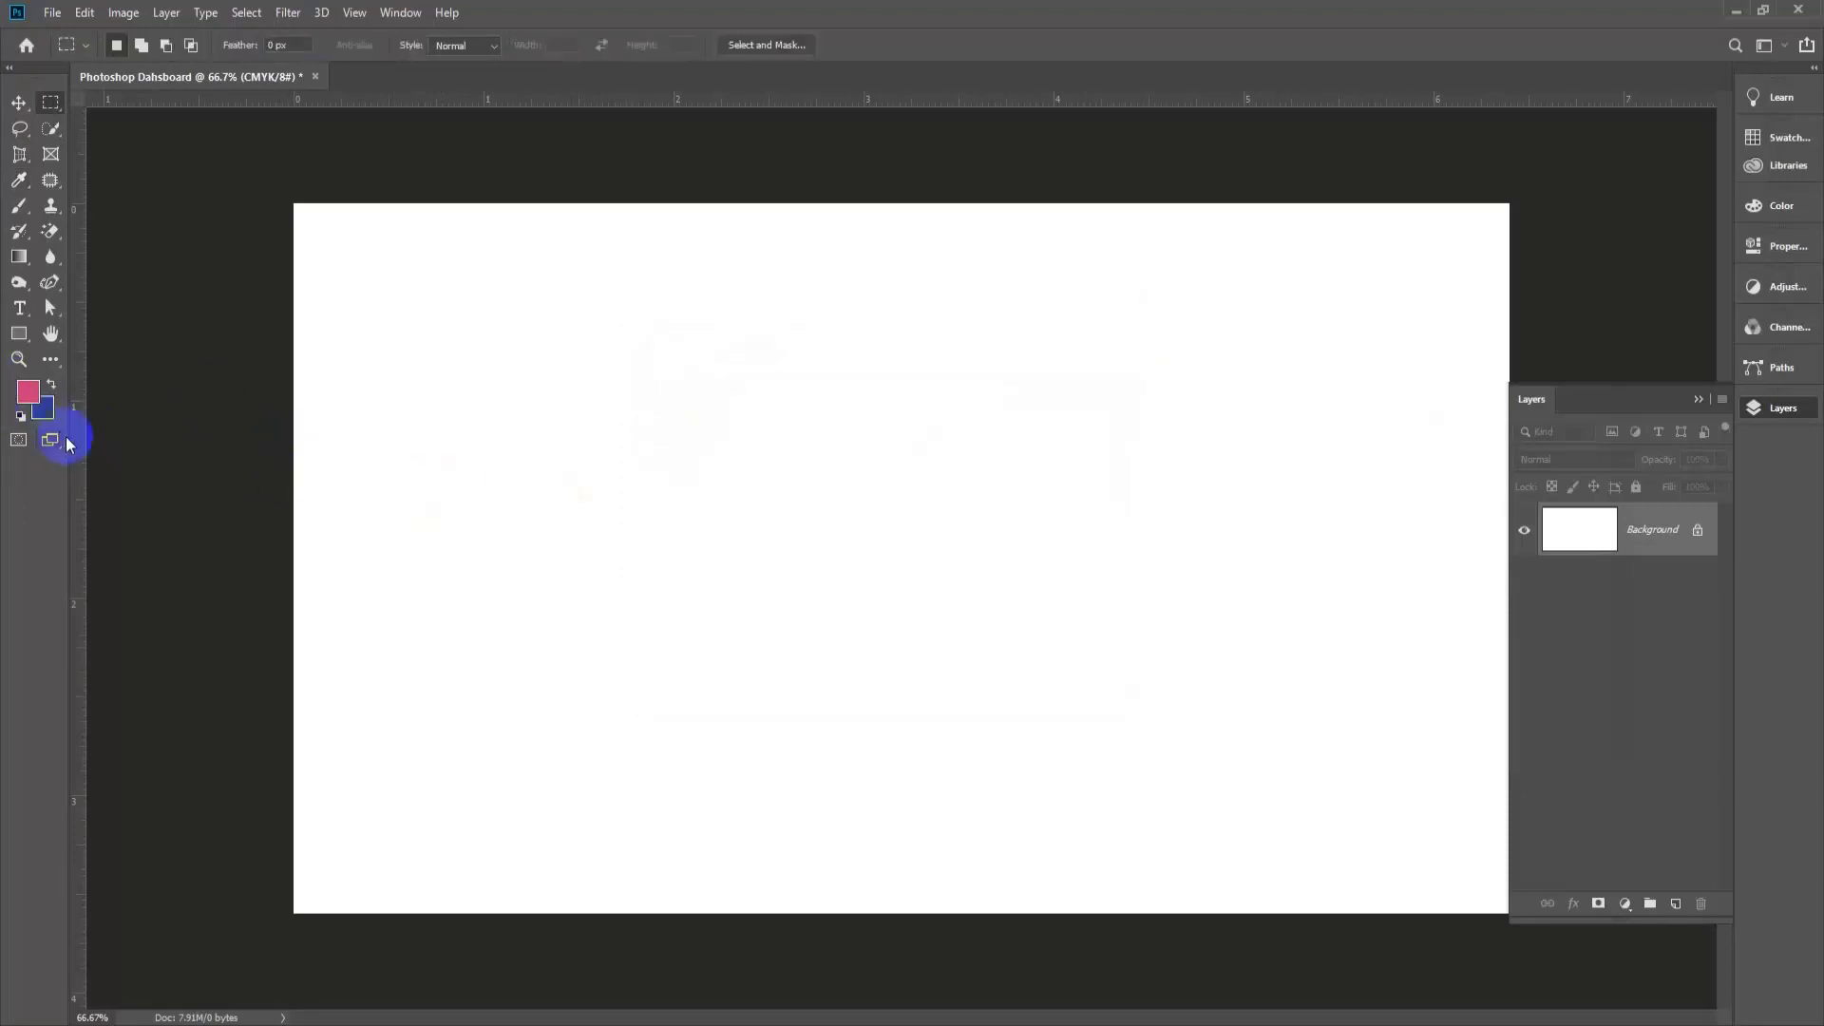
click(51, 384)
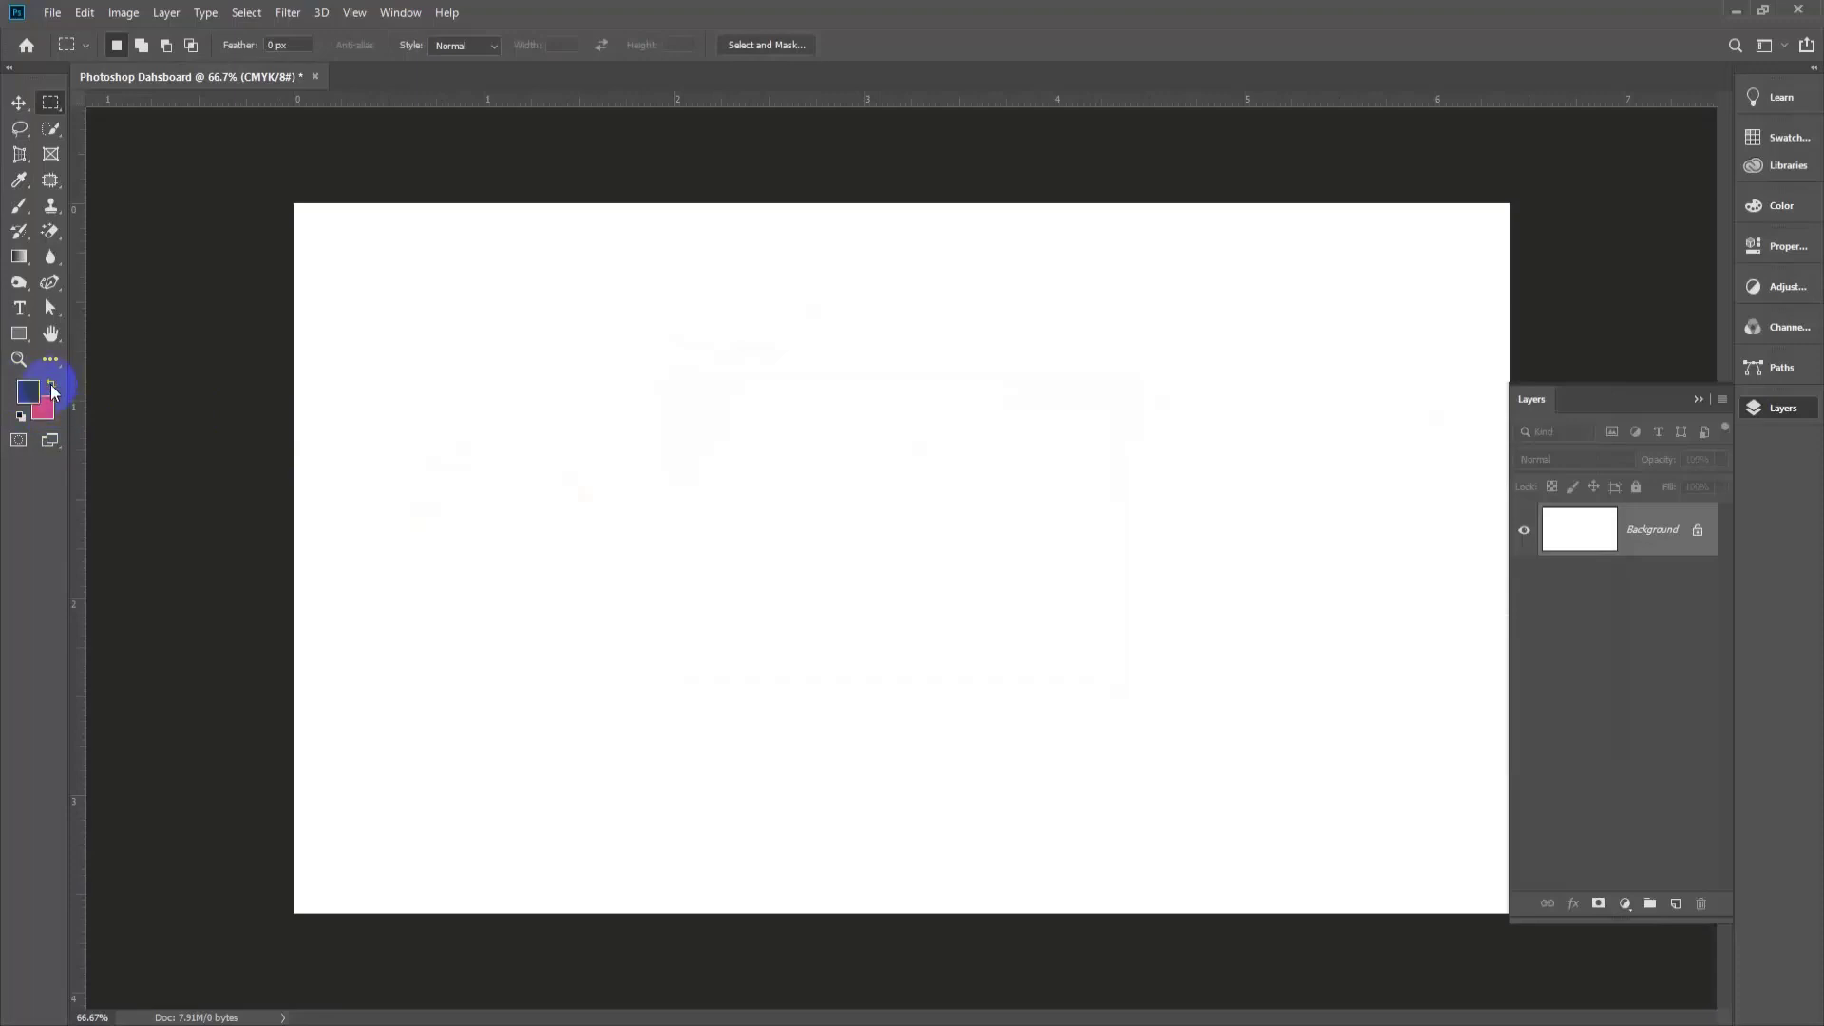
click(51, 386)
Activate the Move tool and collapse the Layers panel back to its icon.
click(19, 101)
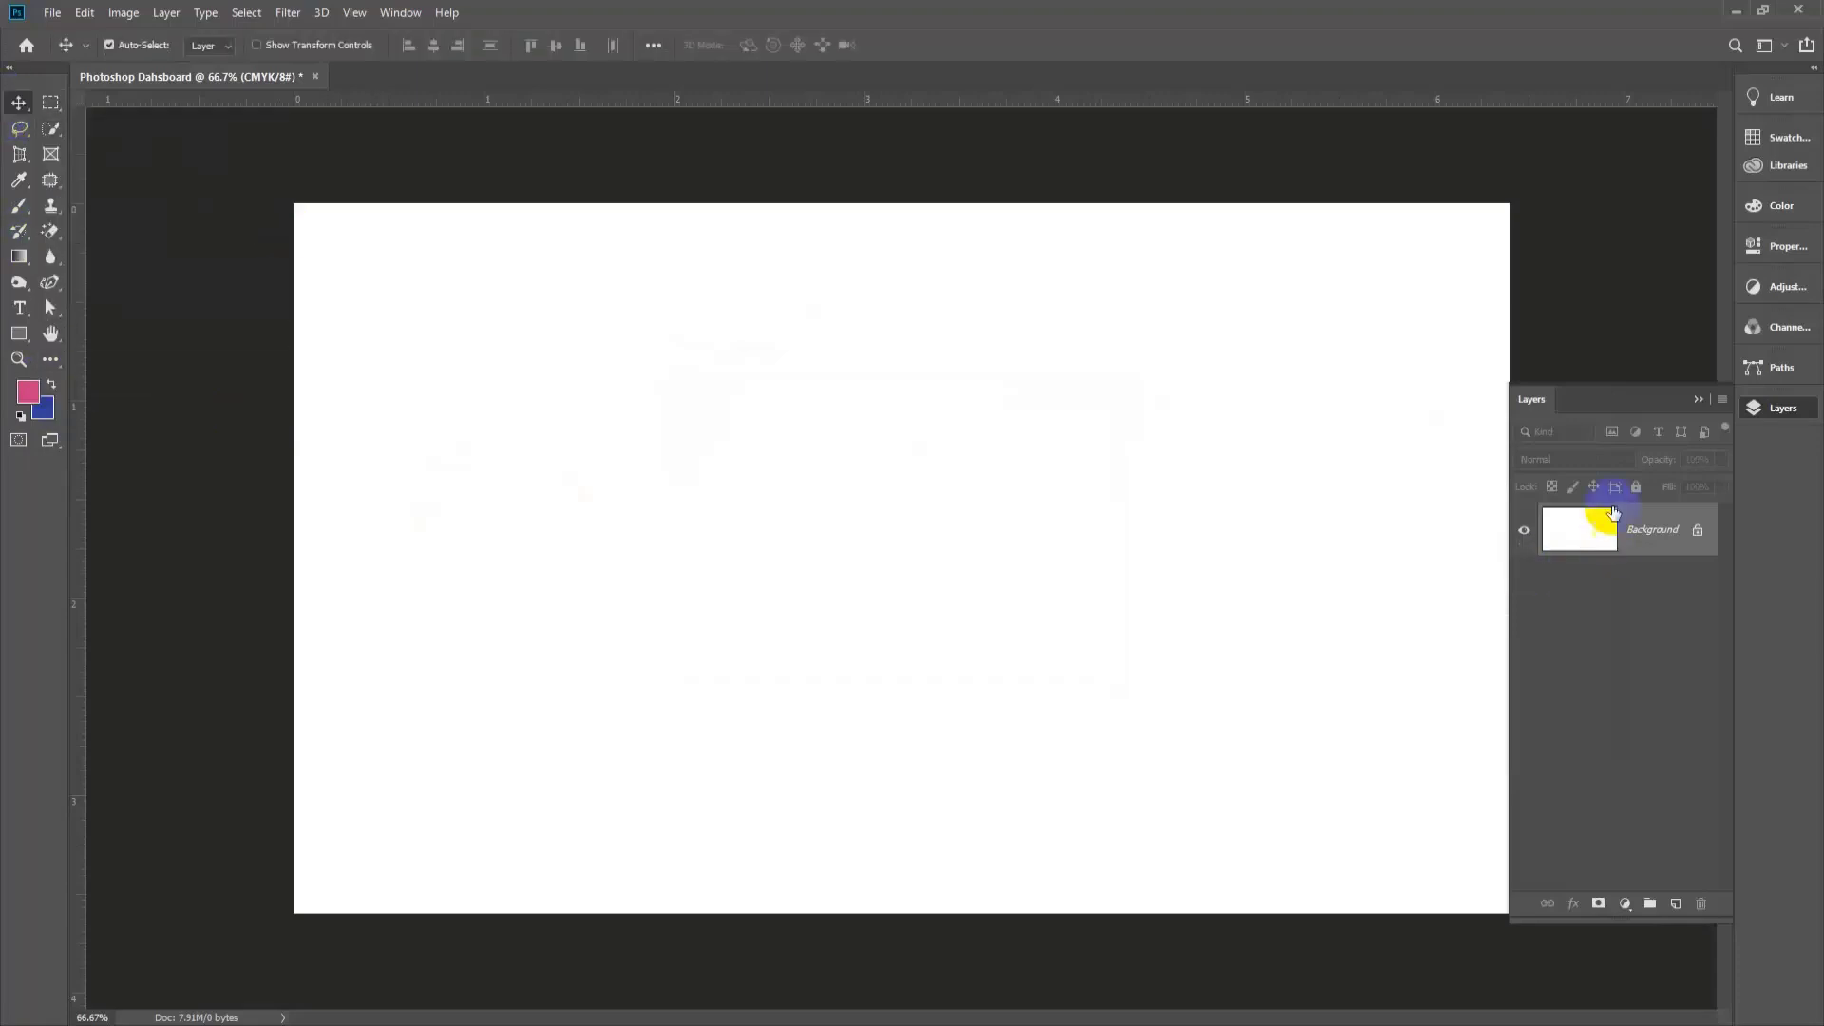
click(1698, 399)
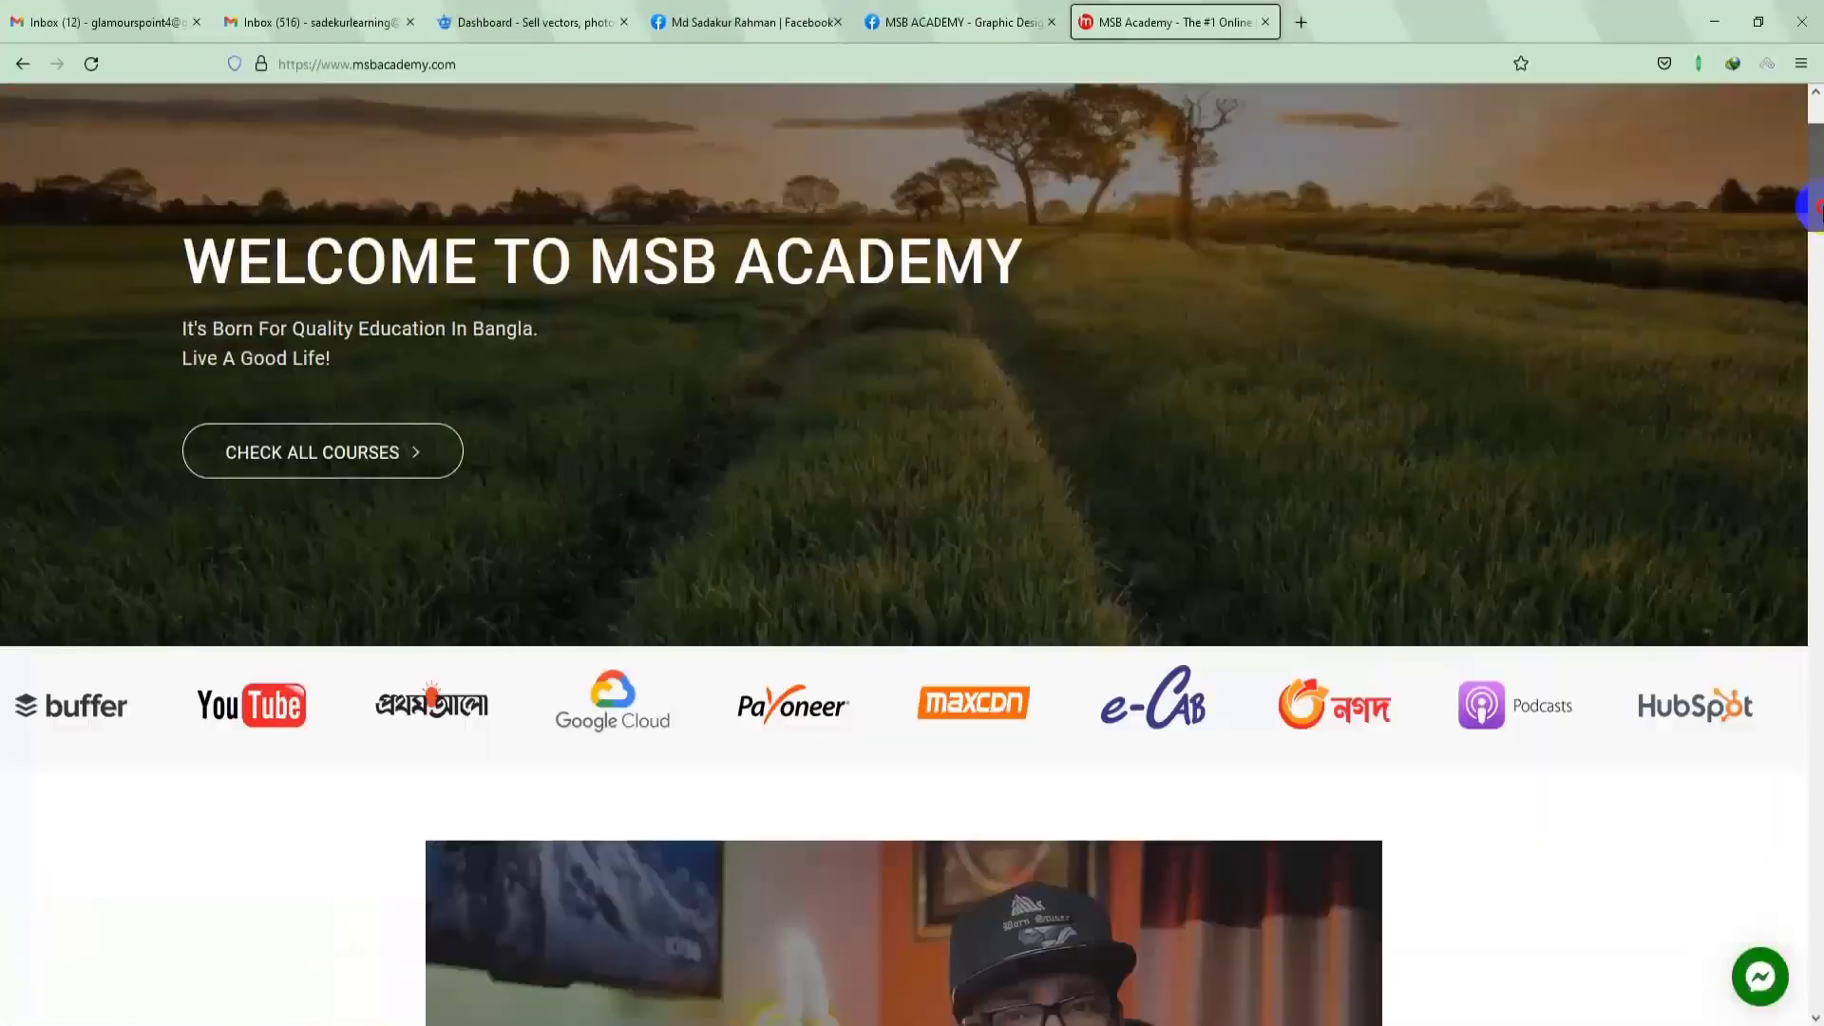
In the browser, open MSB Academy's "Graphic Design Mastery With Freelancing & Microstock" course and review its included items and curriculum.
drag(1816, 204, 1814, 464)
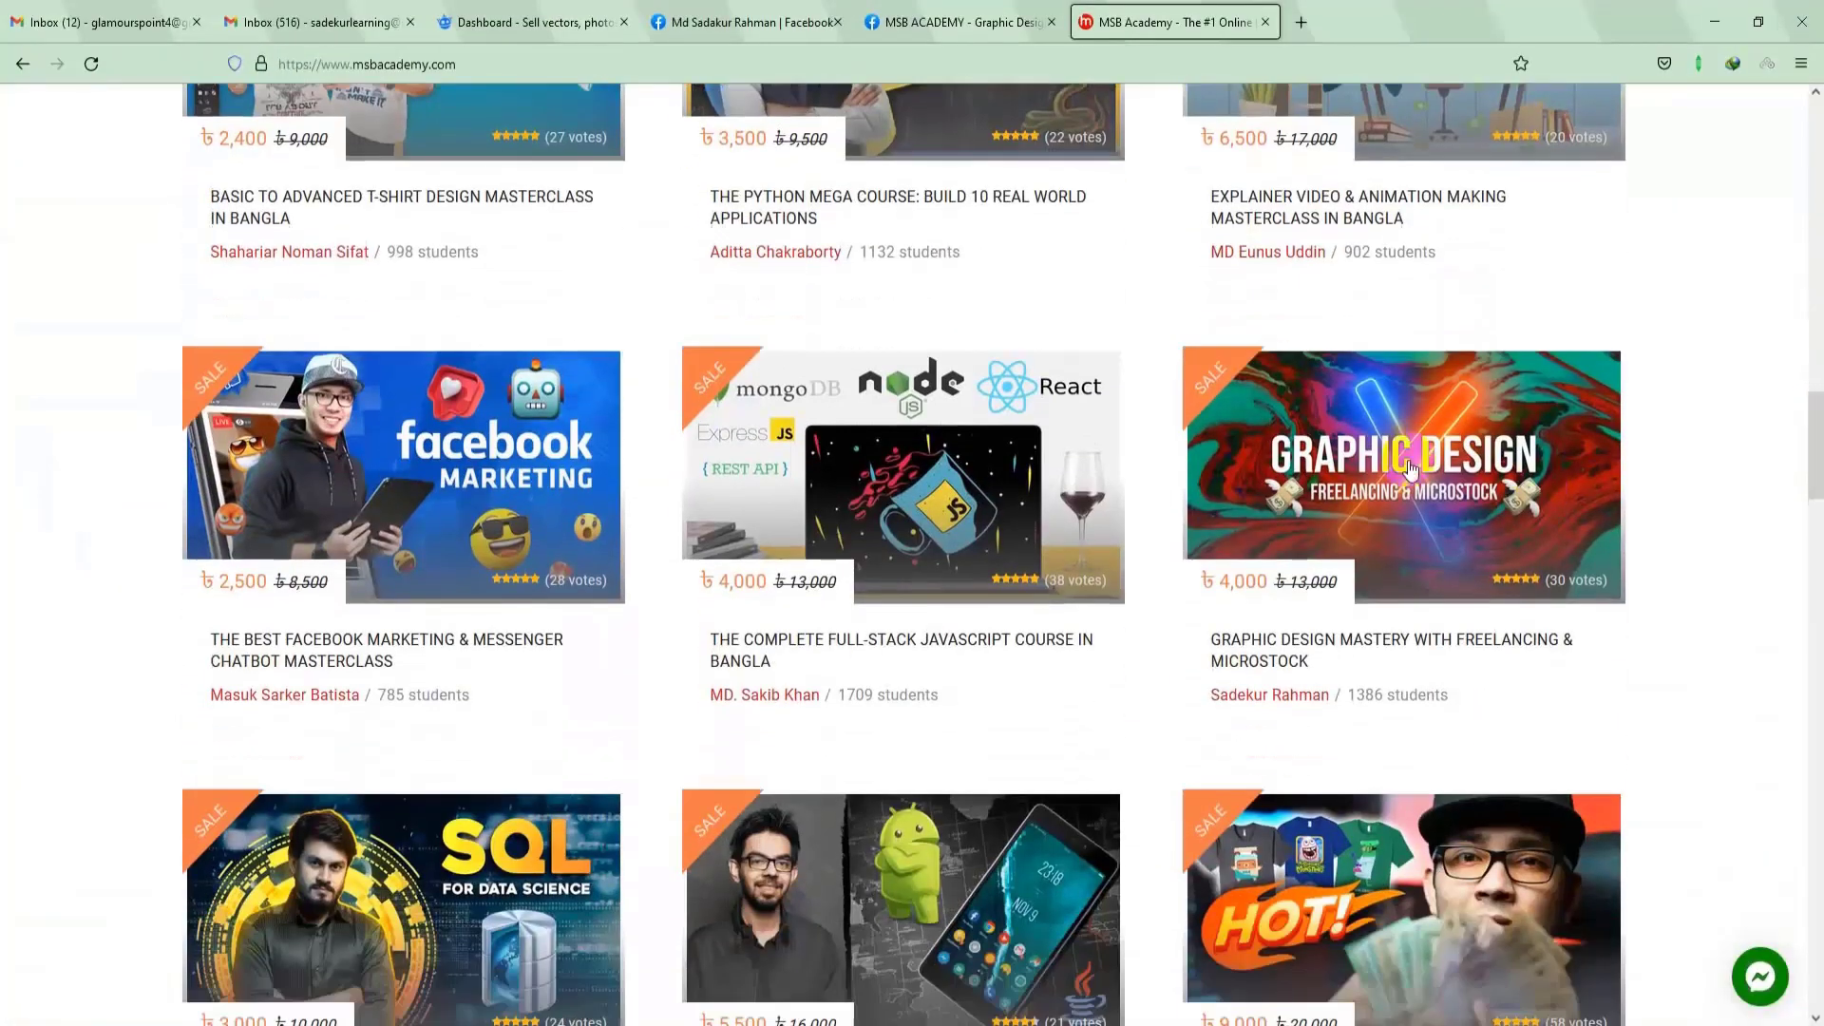
click(1392, 492)
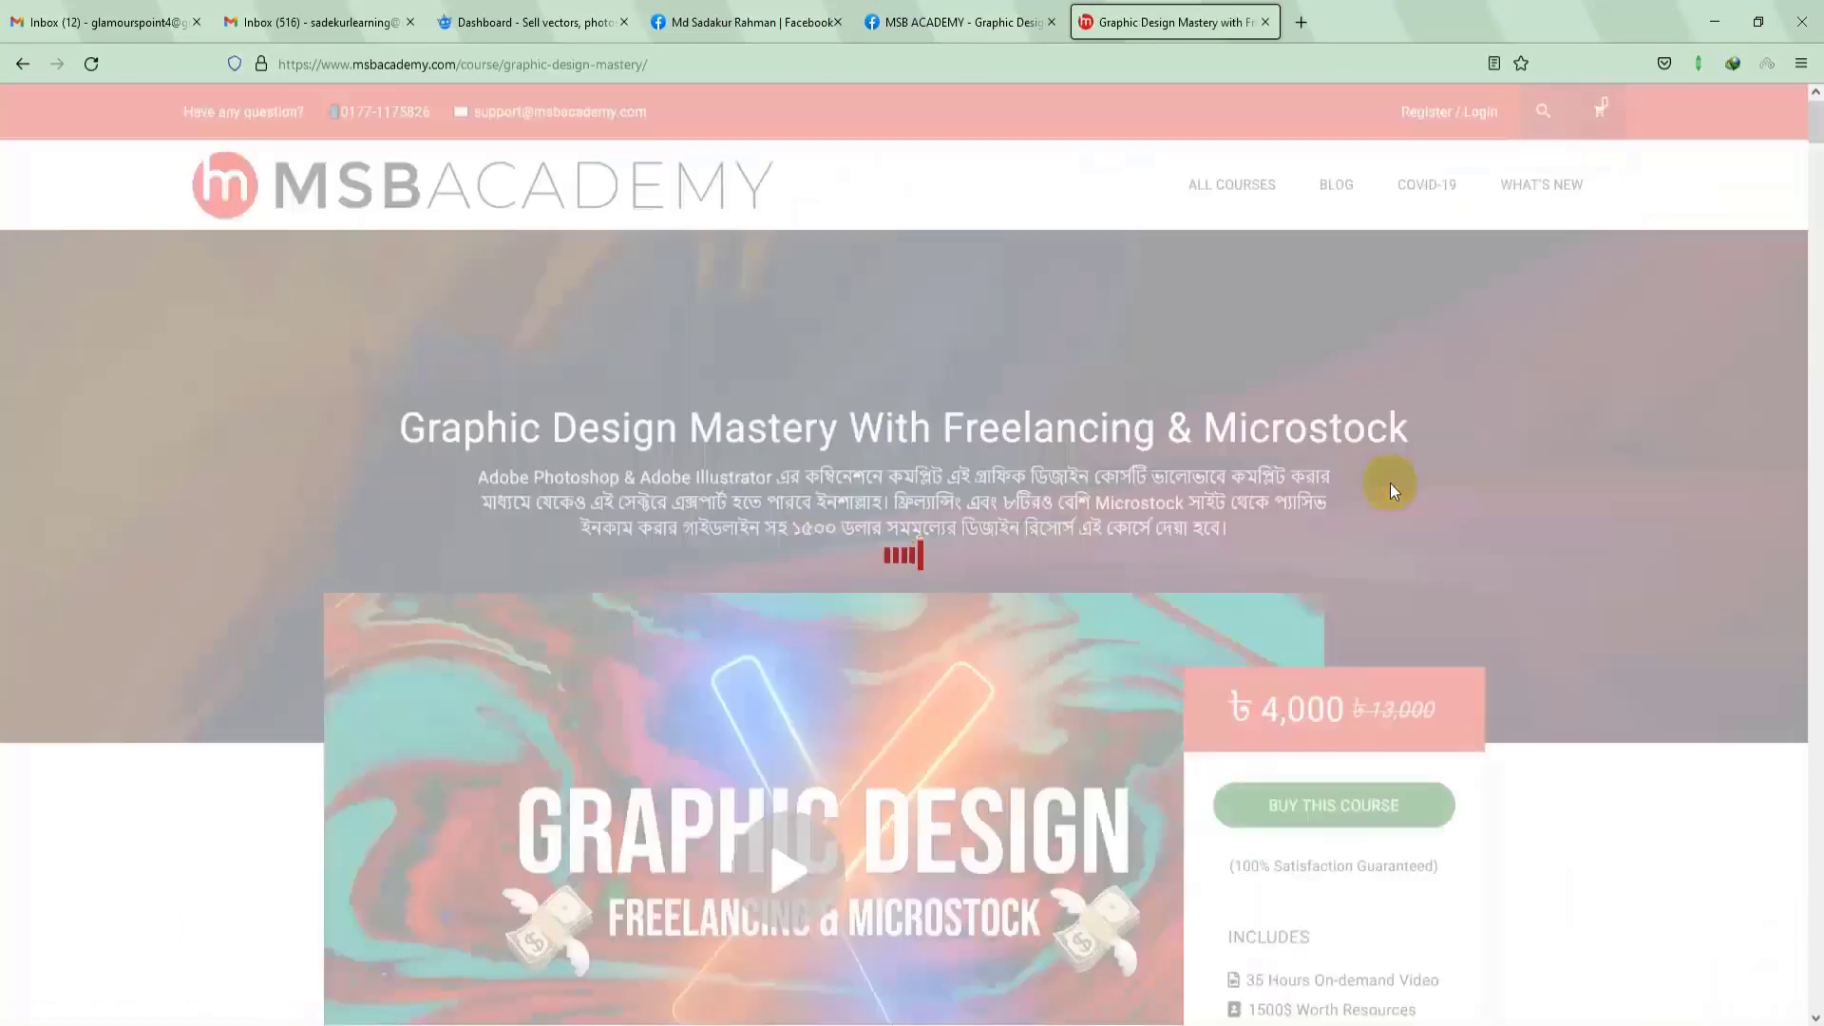
scroll(1816, 174, down, 5)
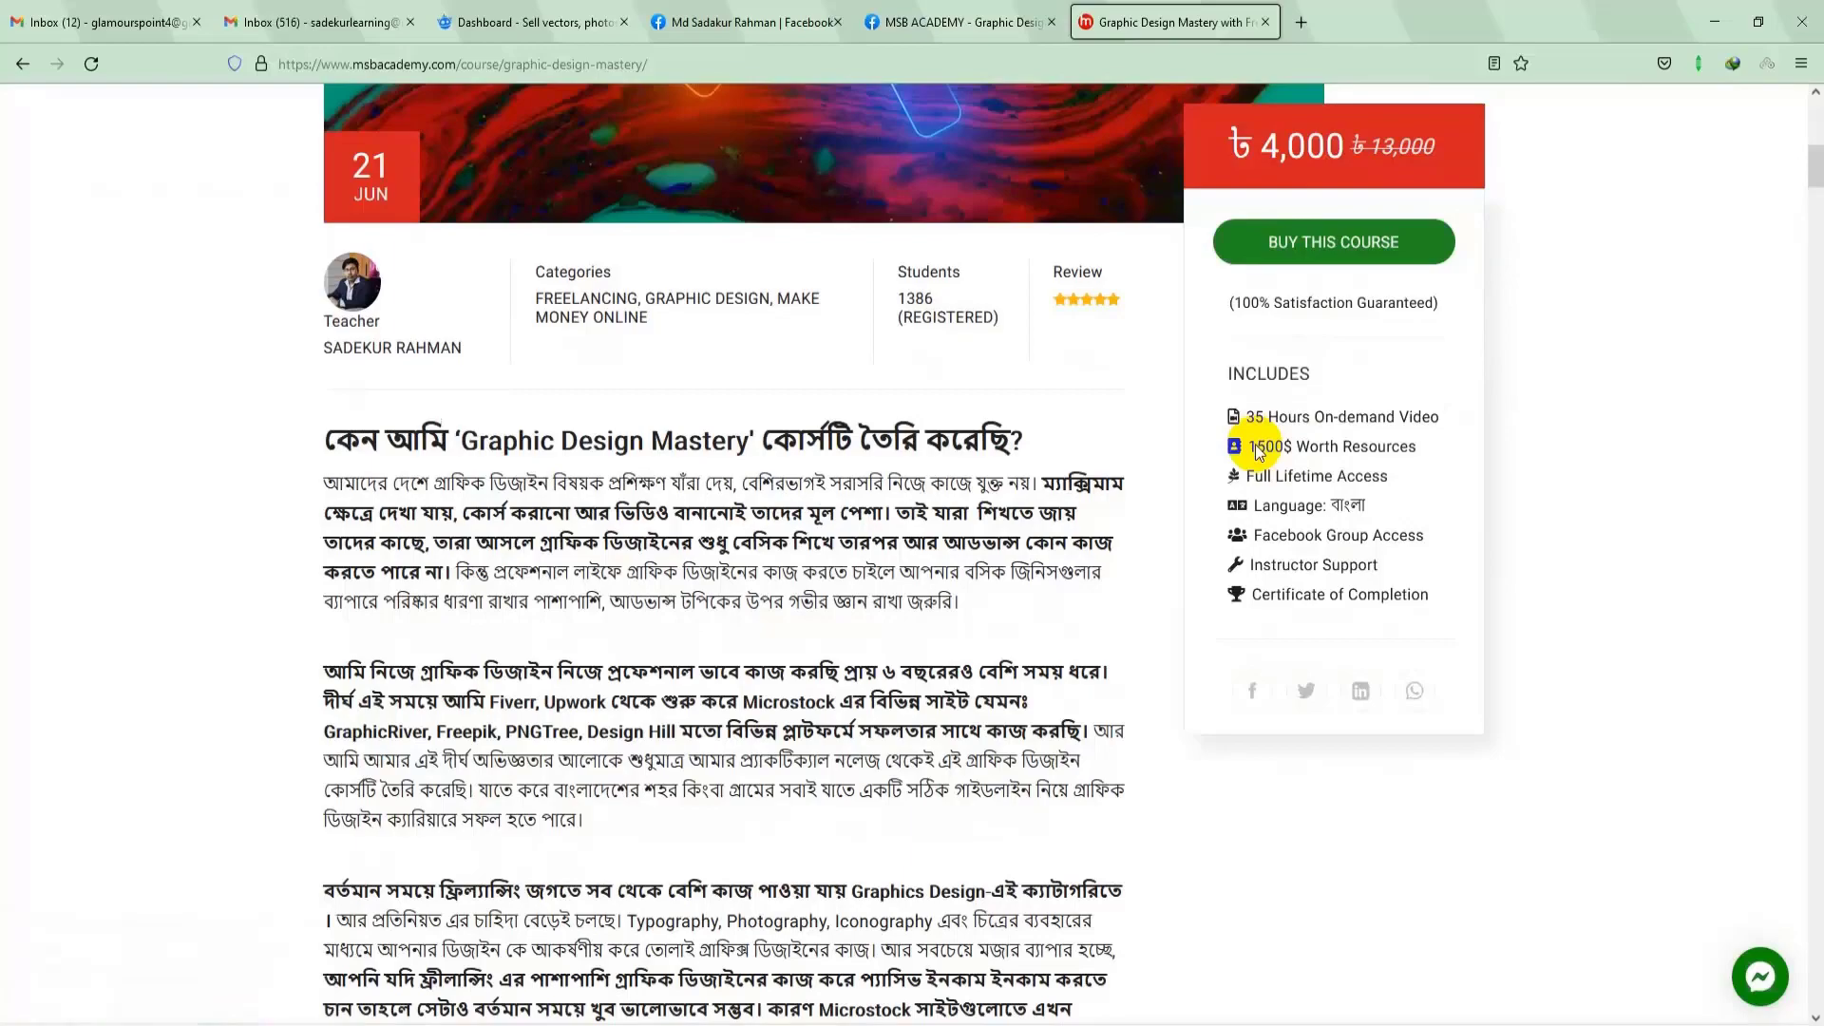
click(1815, 228)
drag(1815, 228, 1815, 489)
scroll(1816, 490, down, 1)
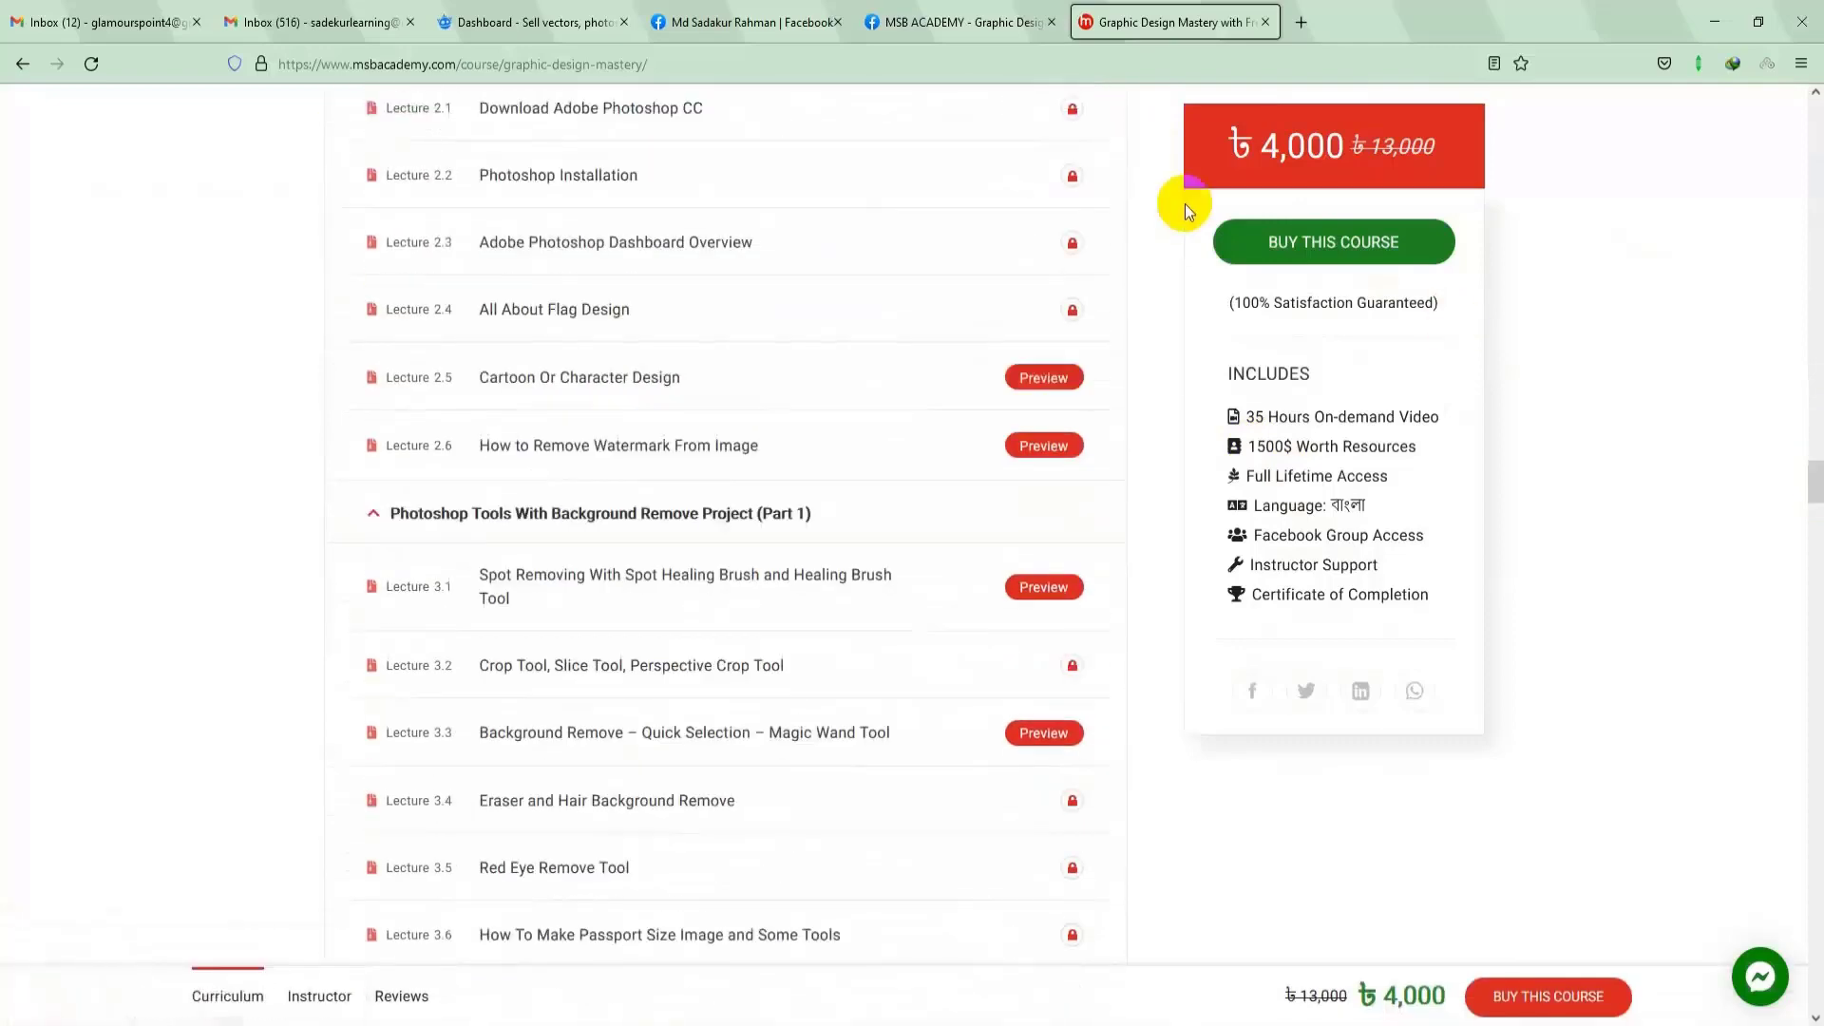
Browse the design posts in the course's Facebook group, and return to the course page's purchase option.
click(945, 22)
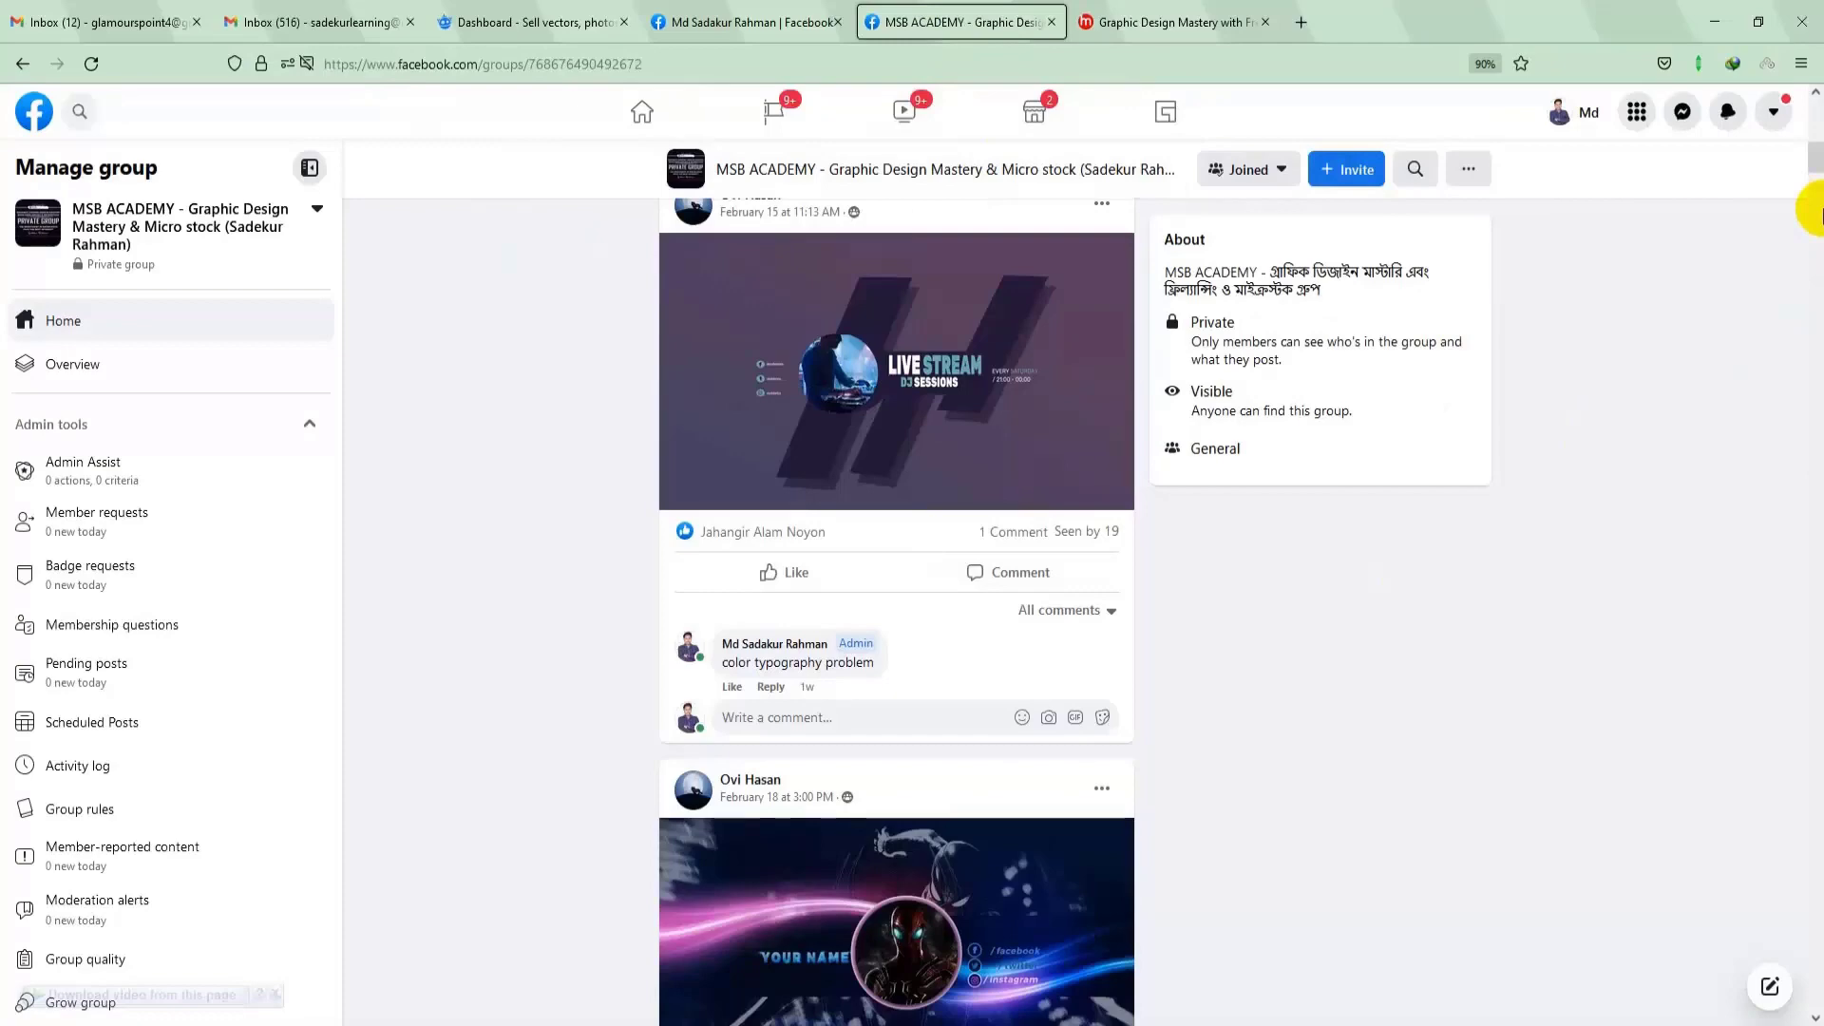
drag(1816, 163, 1816, 432)
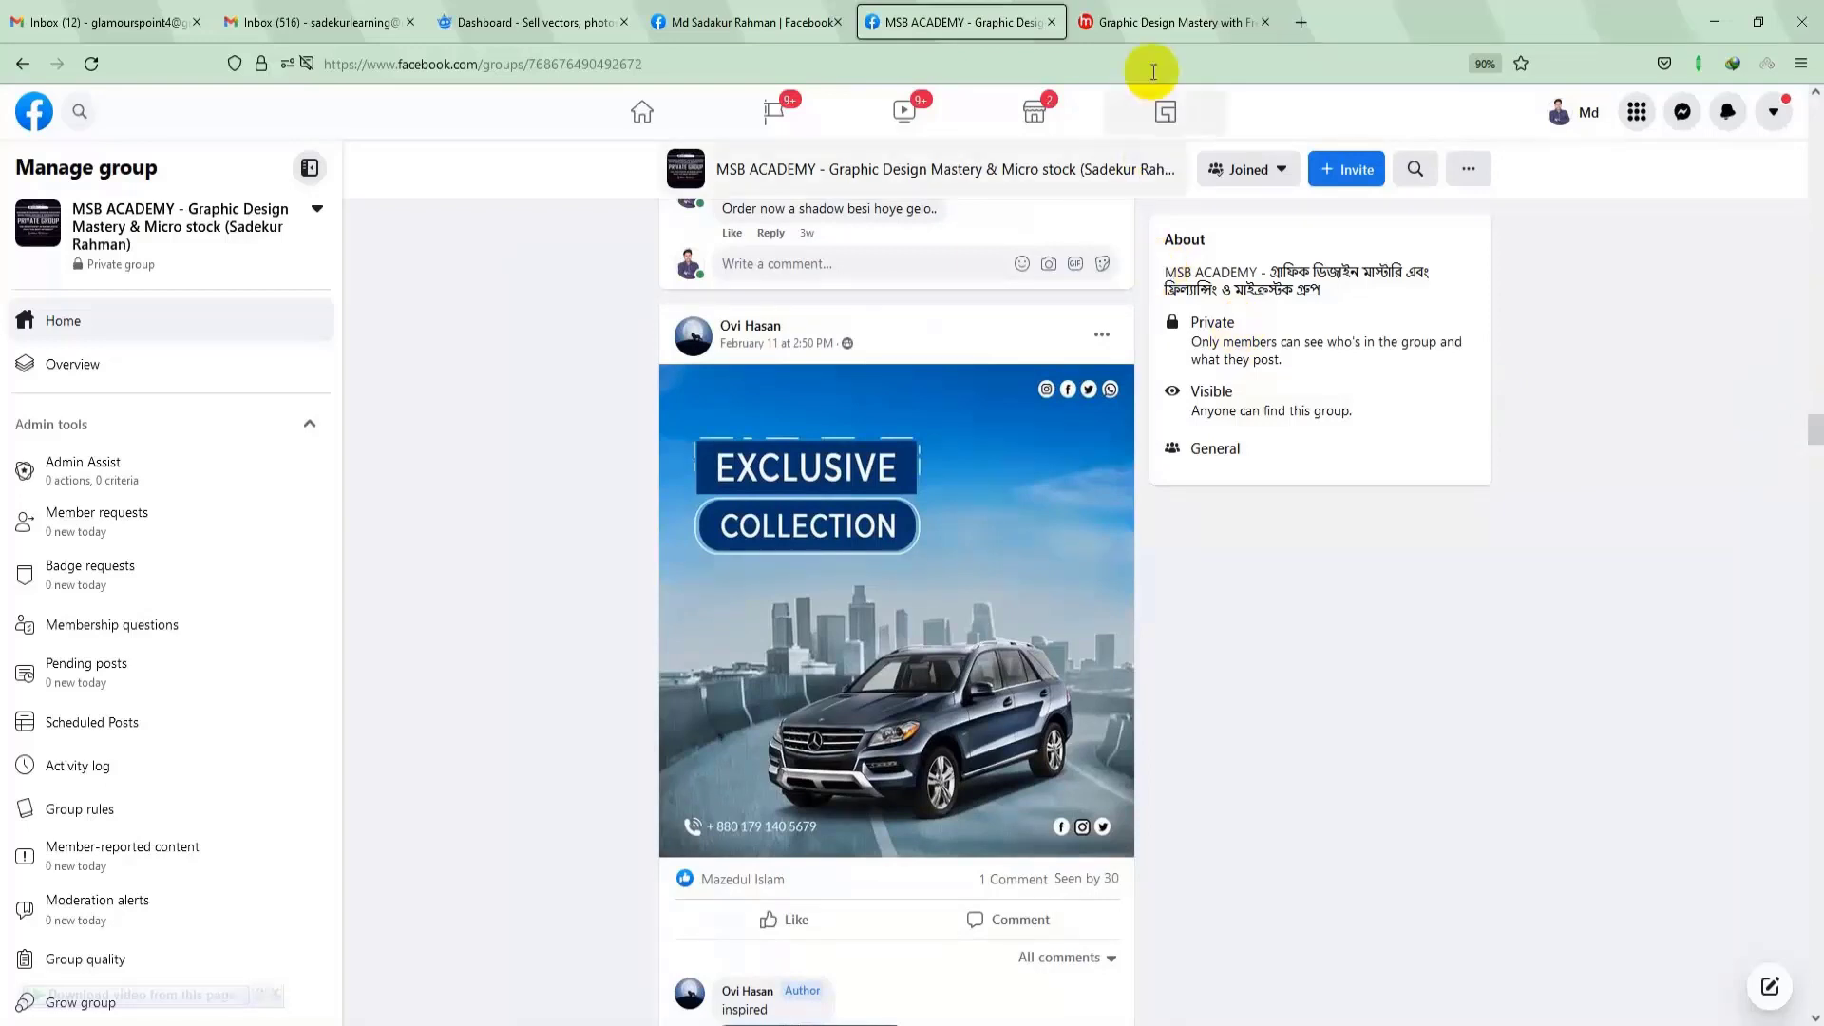
click(1166, 21)
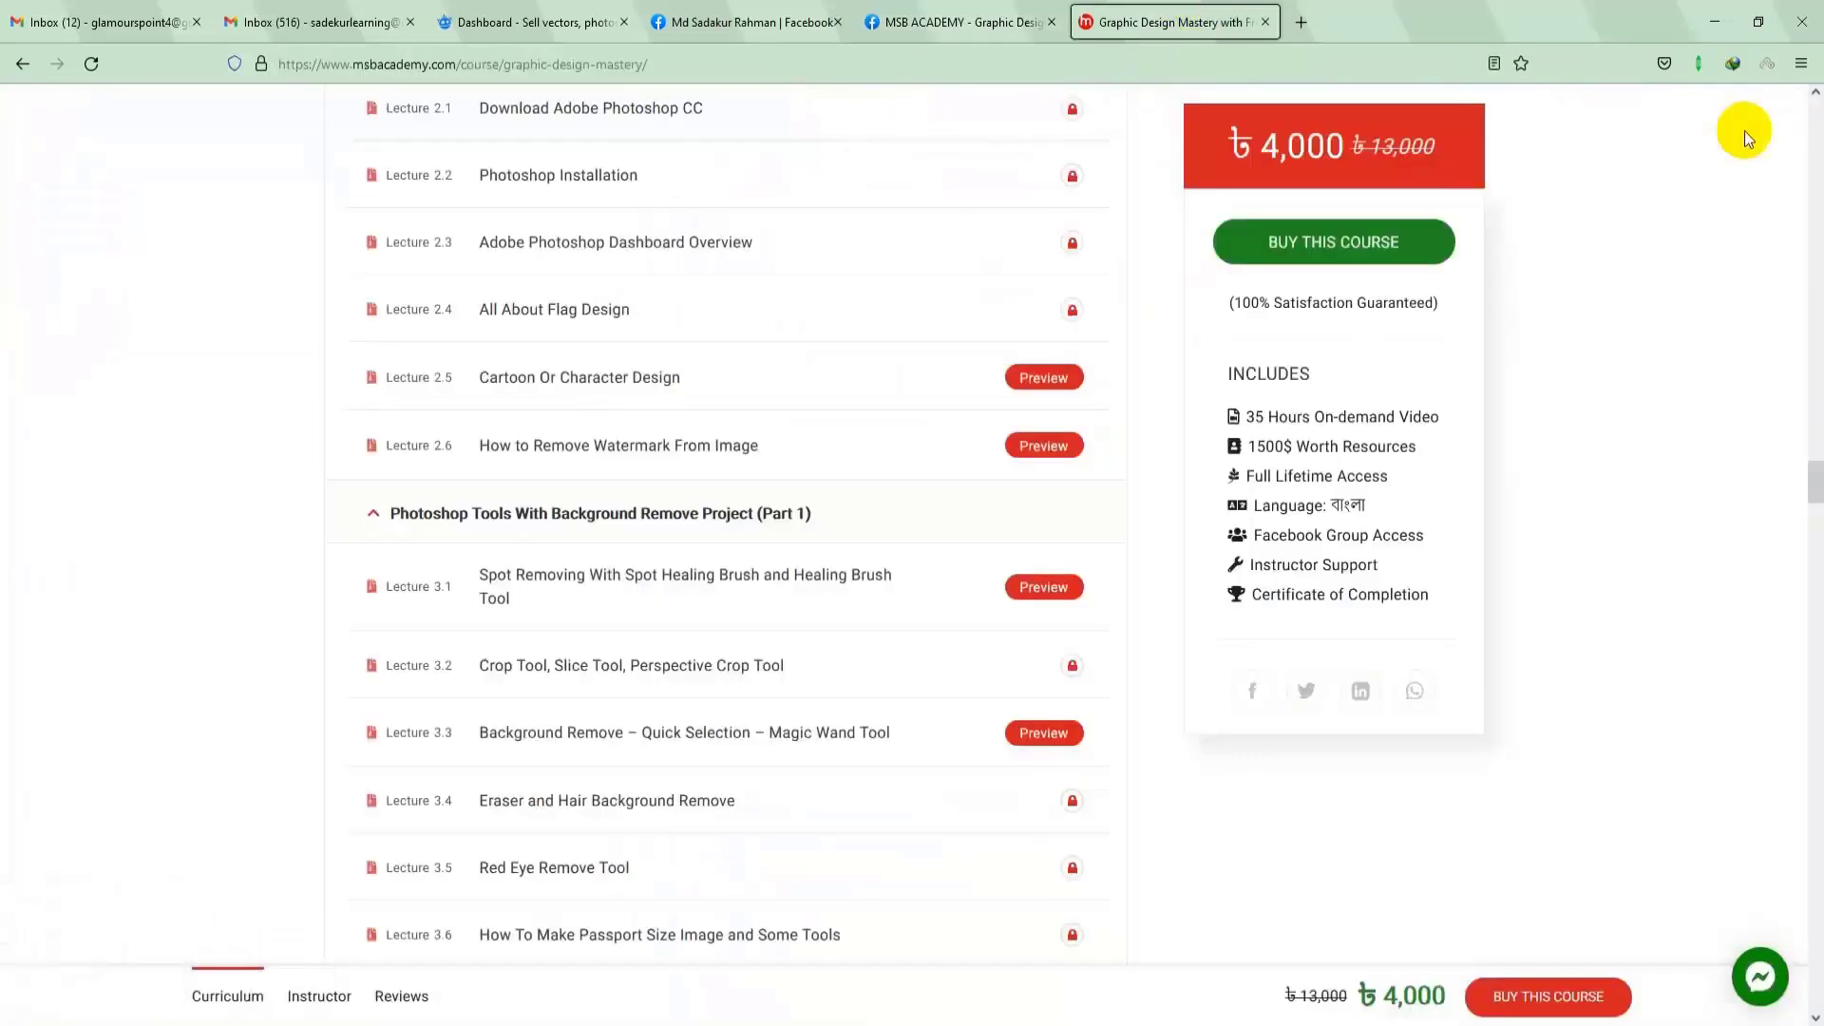
click(1445, 246)
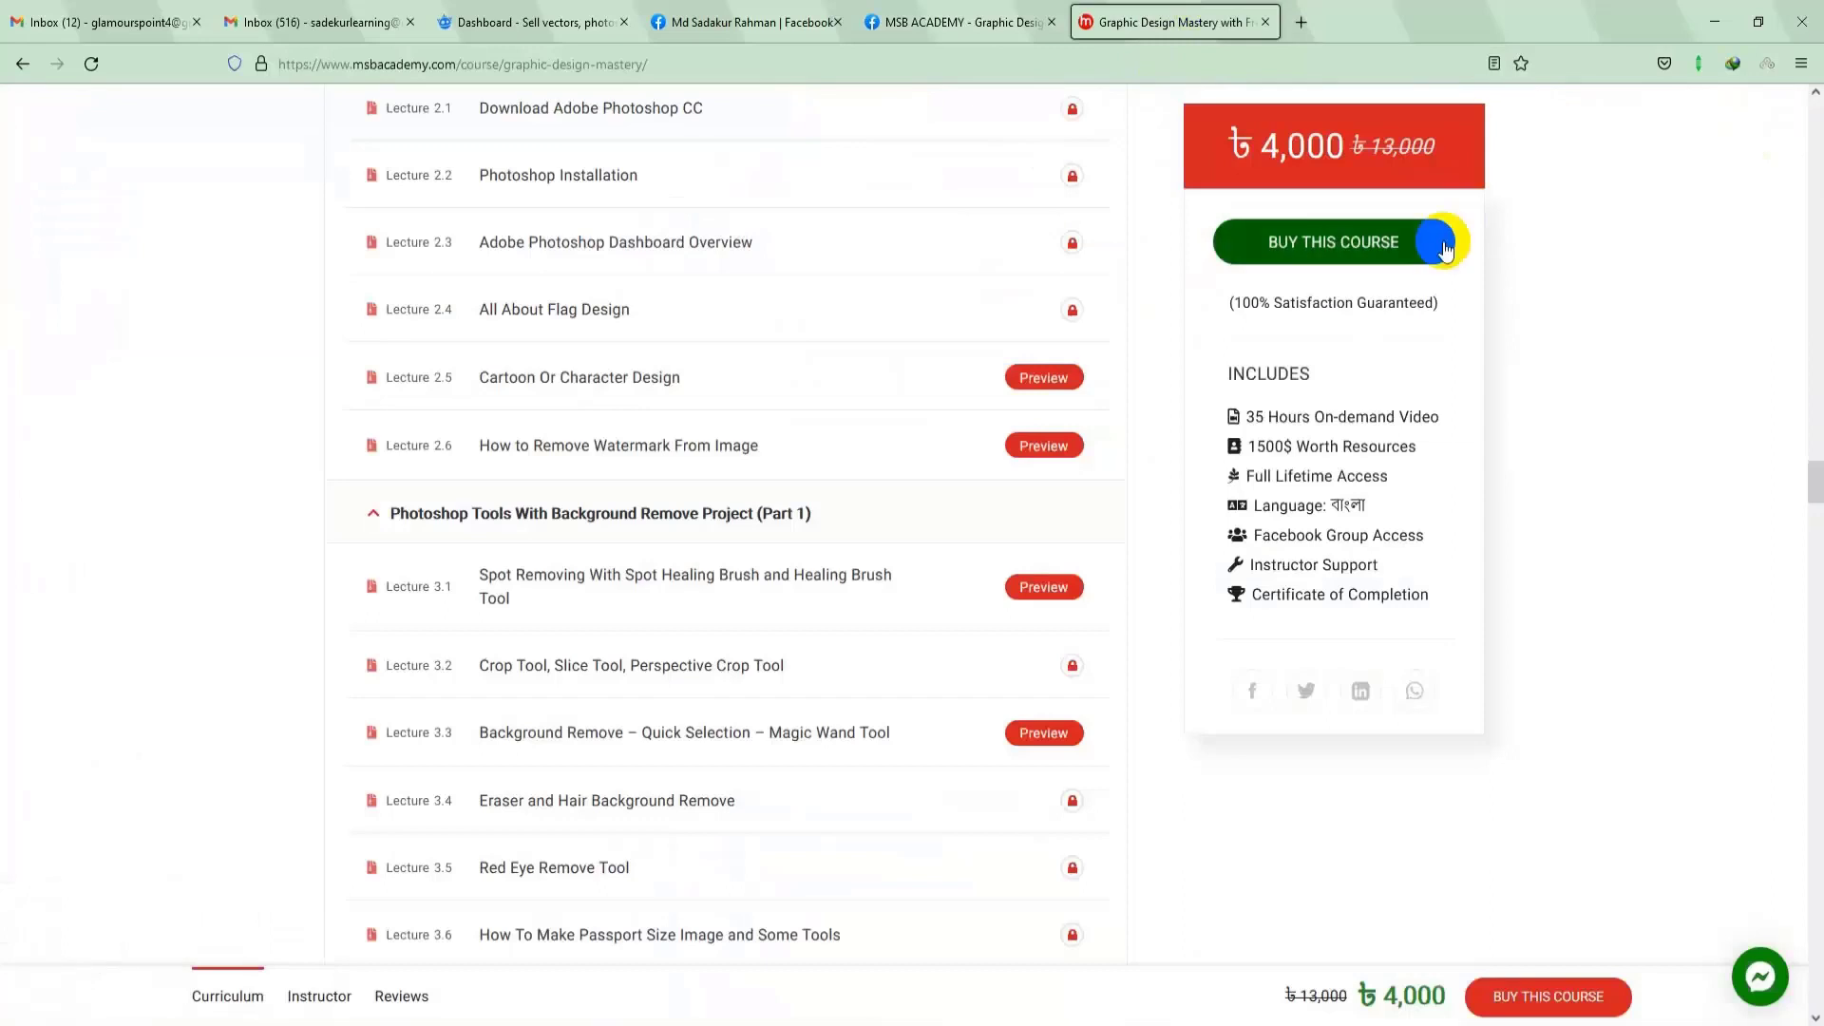